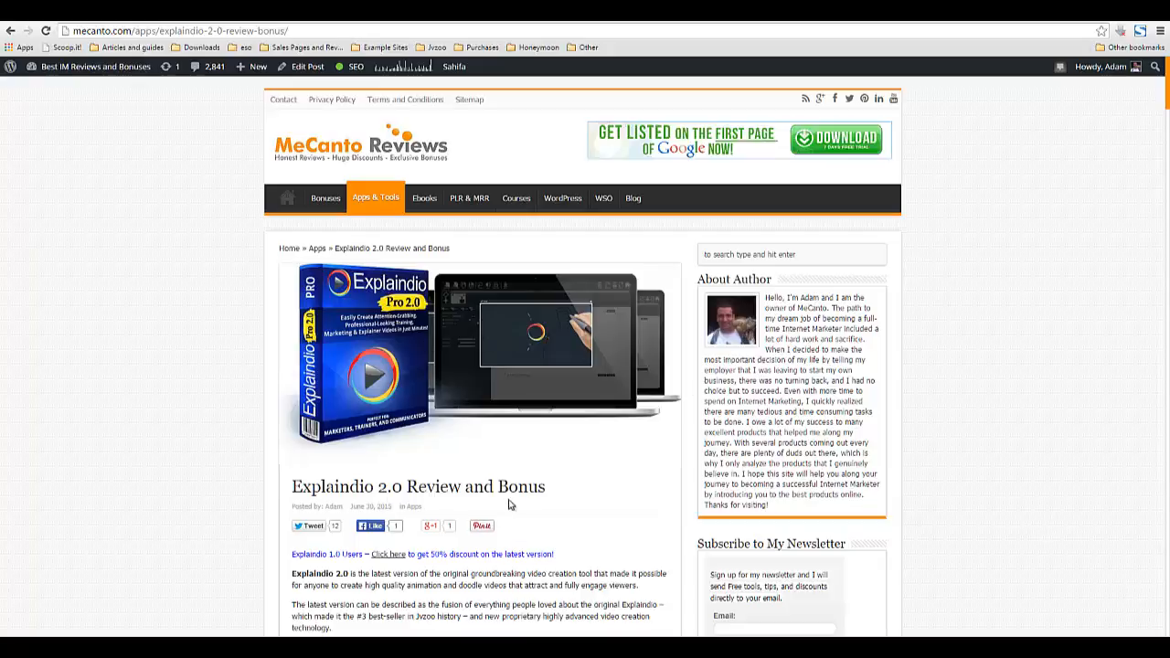
# Switch from the review page to the Explaindio 2.0 demo 4.txt notes in Notepad and make their window wider and shorter.
pyautogui.moveTo(528, 488); pyautogui.dragTo(295, 494)
pyautogui.scroll(-2, 309, 503)
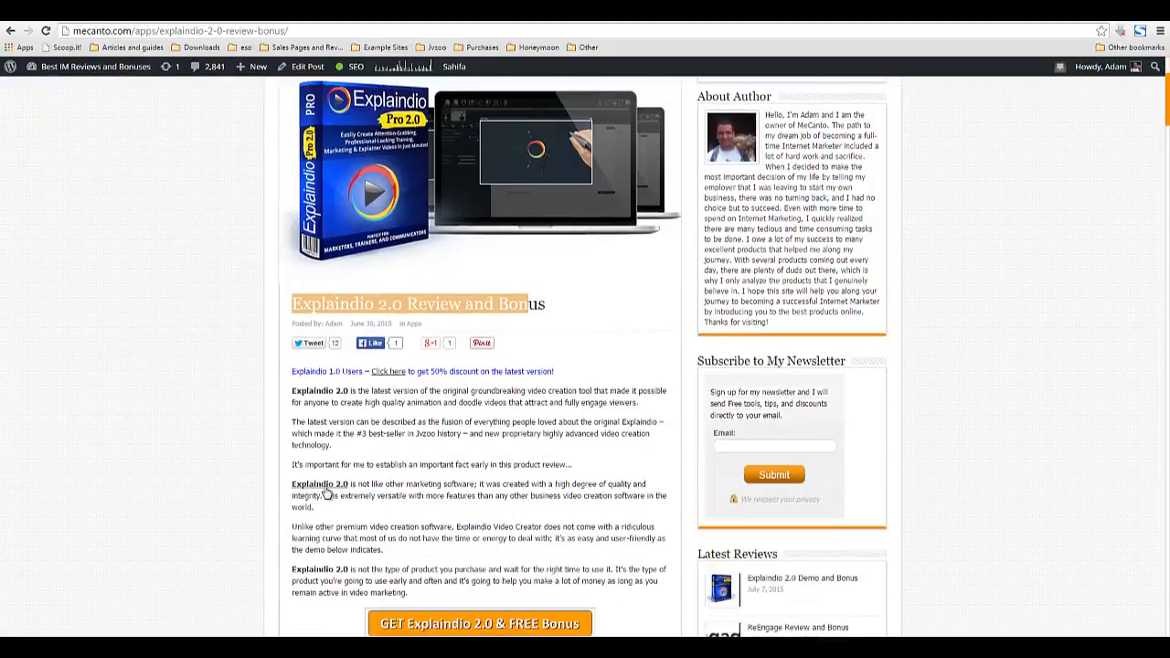
pyautogui.moveTo(470, 647)
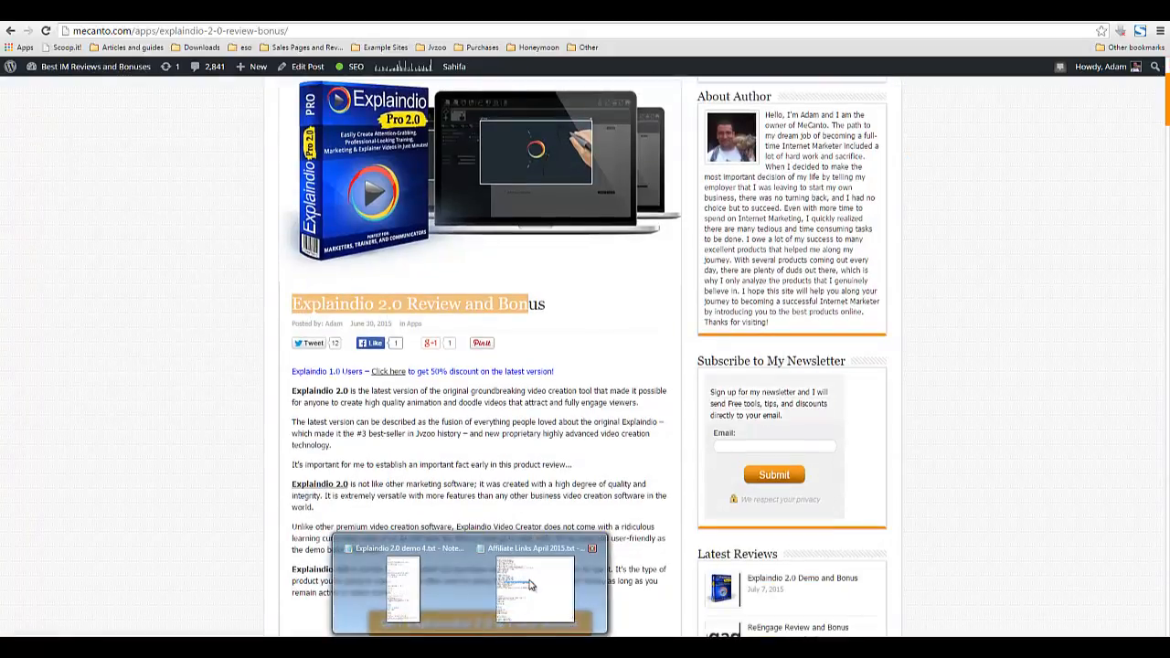
pyautogui.click(537, 585)
pyautogui.click(255, 539)
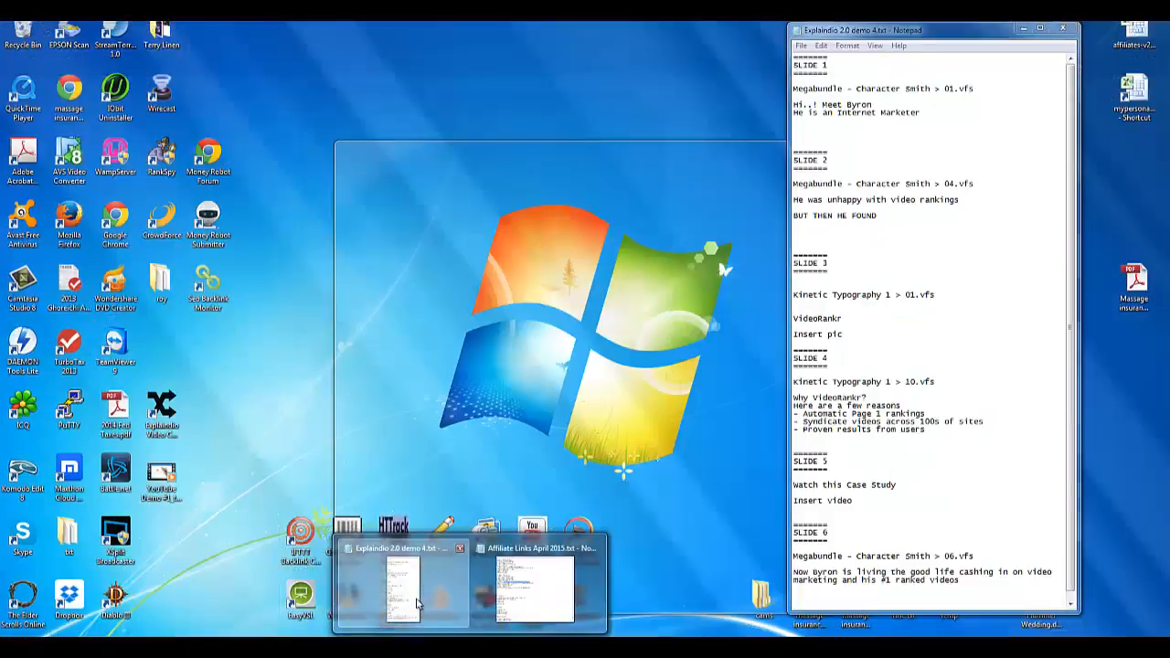
pyautogui.click(417, 604)
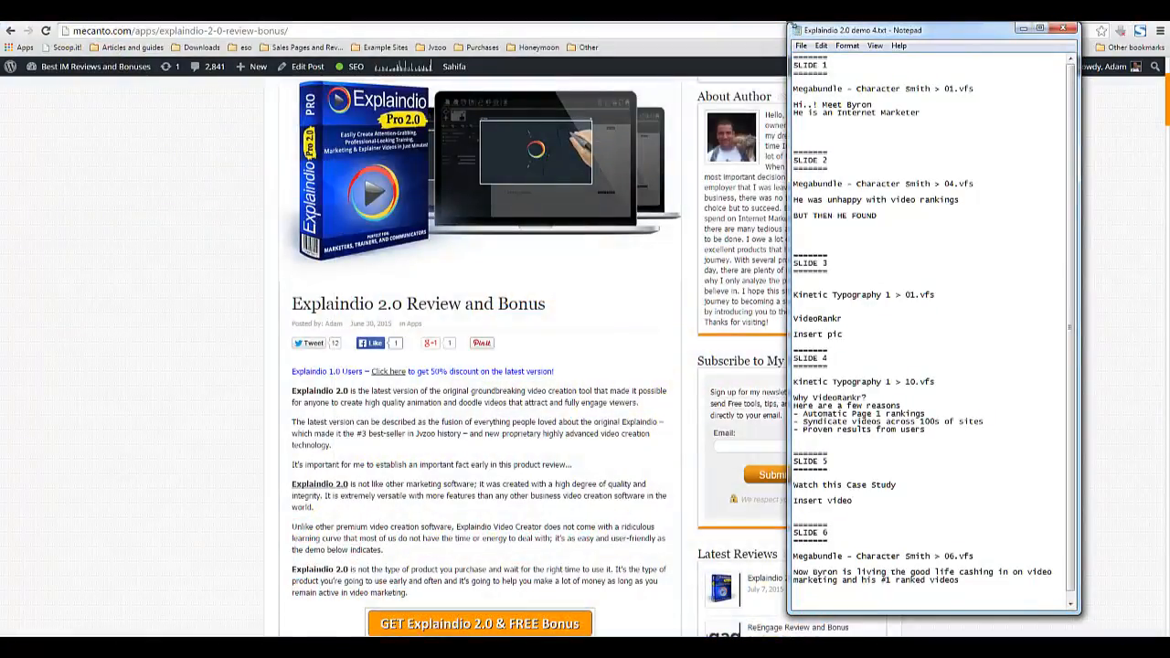
pyautogui.moveTo(789, 23); pyautogui.dragTo(529, 229)
# Read through the outline of slides 1 to 6 in the notes, including slide sources and texts.
pyautogui.moveTo(534, 296); pyautogui.dragTo(565, 349)
pyautogui.click(565, 349)
pyautogui.scroll(-1, 550, 385)
pyautogui.scroll(-6, 550, 385)
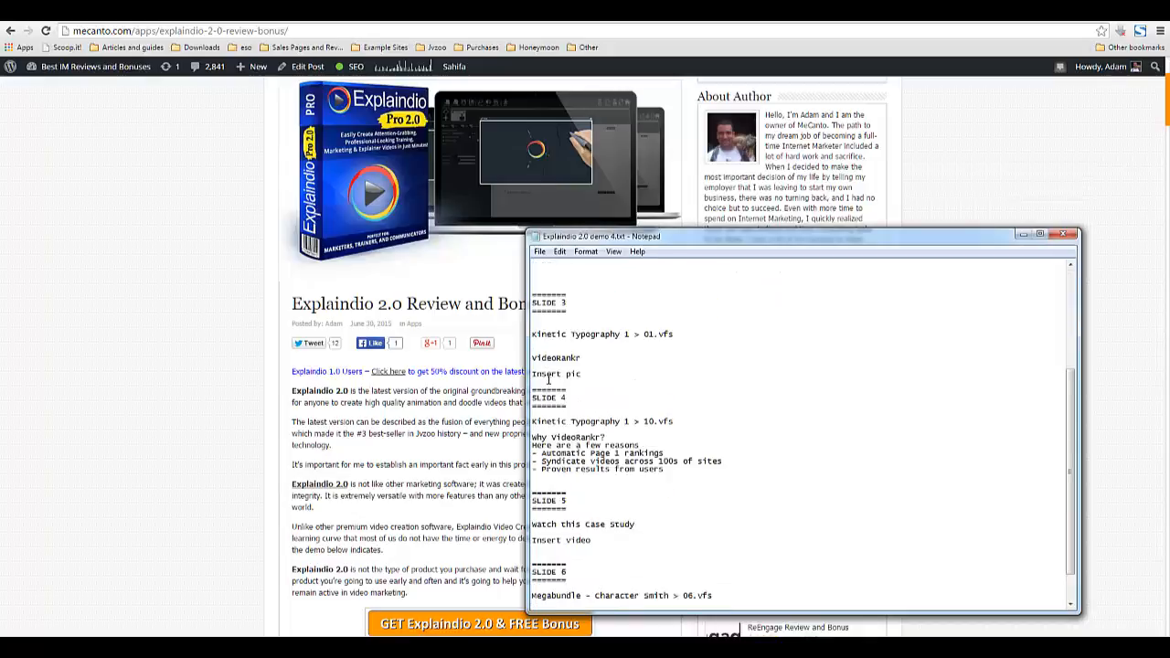
pyautogui.scroll(-1, 554, 359)
pyautogui.scroll(8, 547, 331)
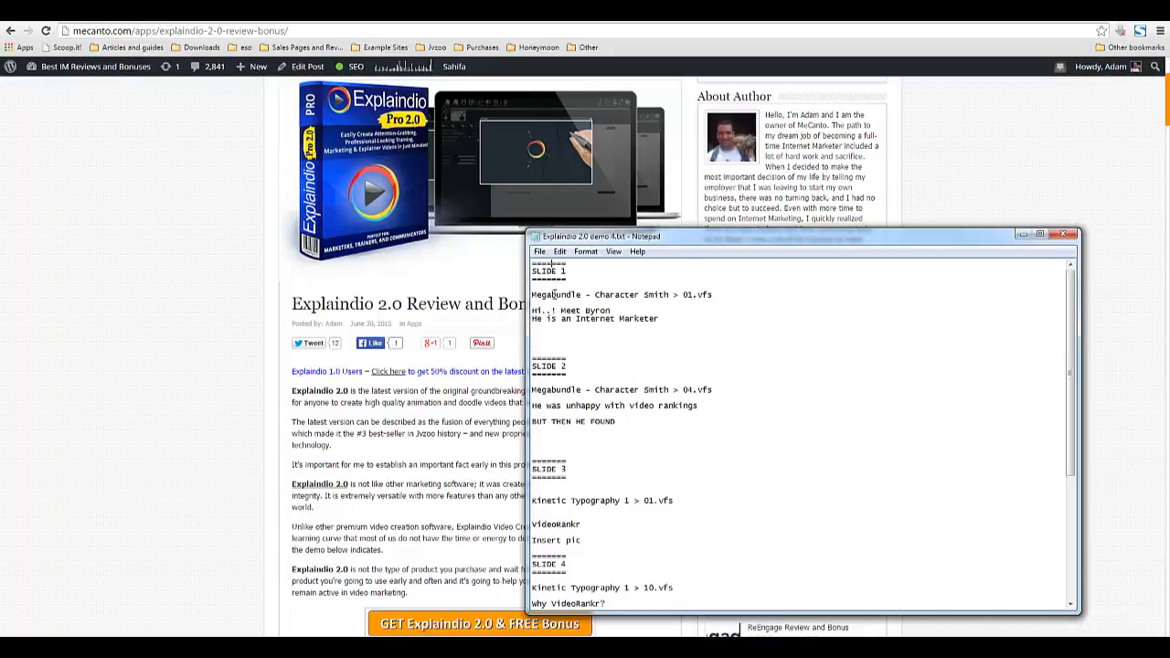
pyautogui.moveTo(552, 264); pyautogui.dragTo(620, 469)
pyautogui.click(622, 470)
pyautogui.scroll(-9, 585, 441)
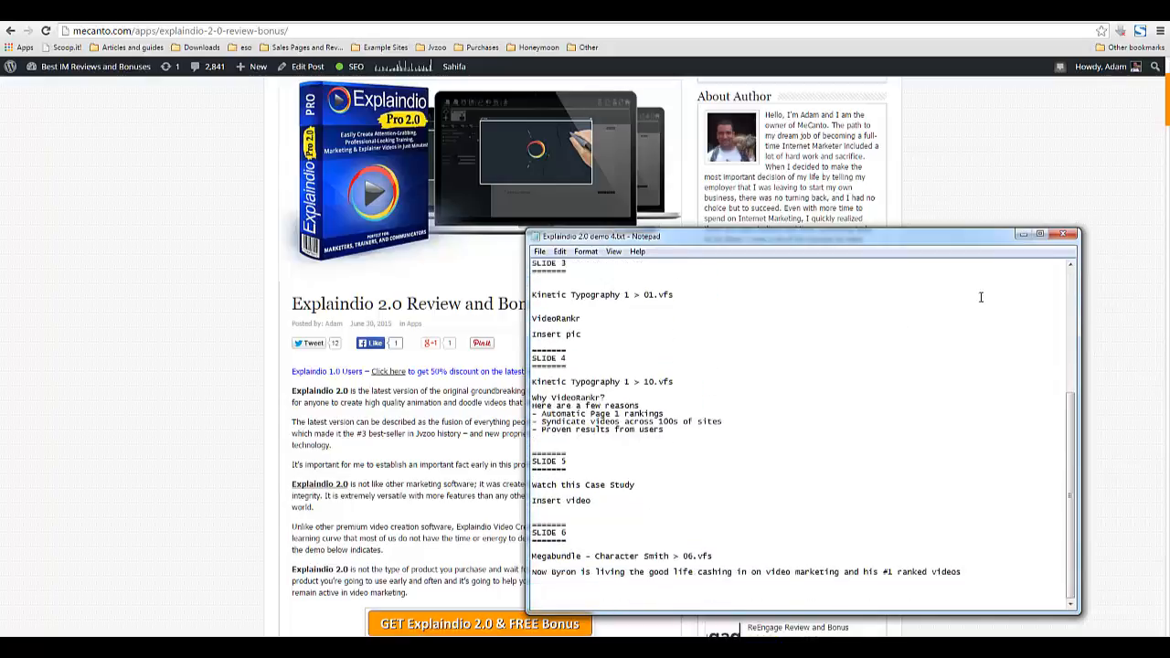
pyautogui.scroll(9, 1055, 280)
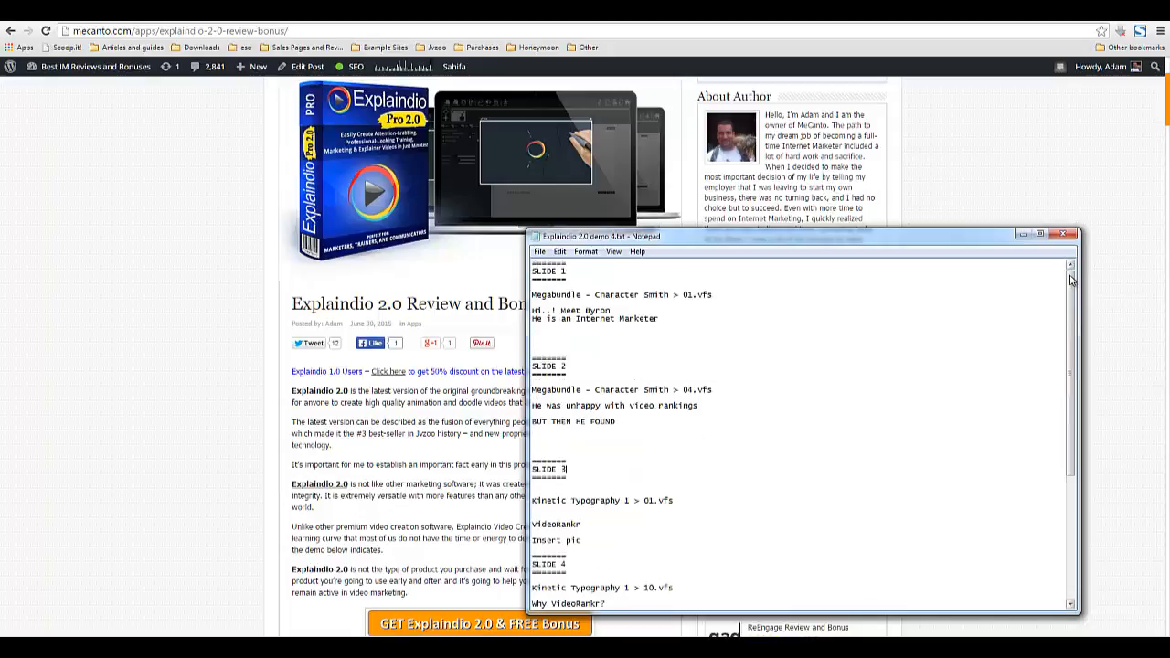
# Switch to Explaindio and create a new project named VideoRankr #1 without saving the active project.
pyautogui.click(77, 464)
pyautogui.scroll(-2, 78, 465)
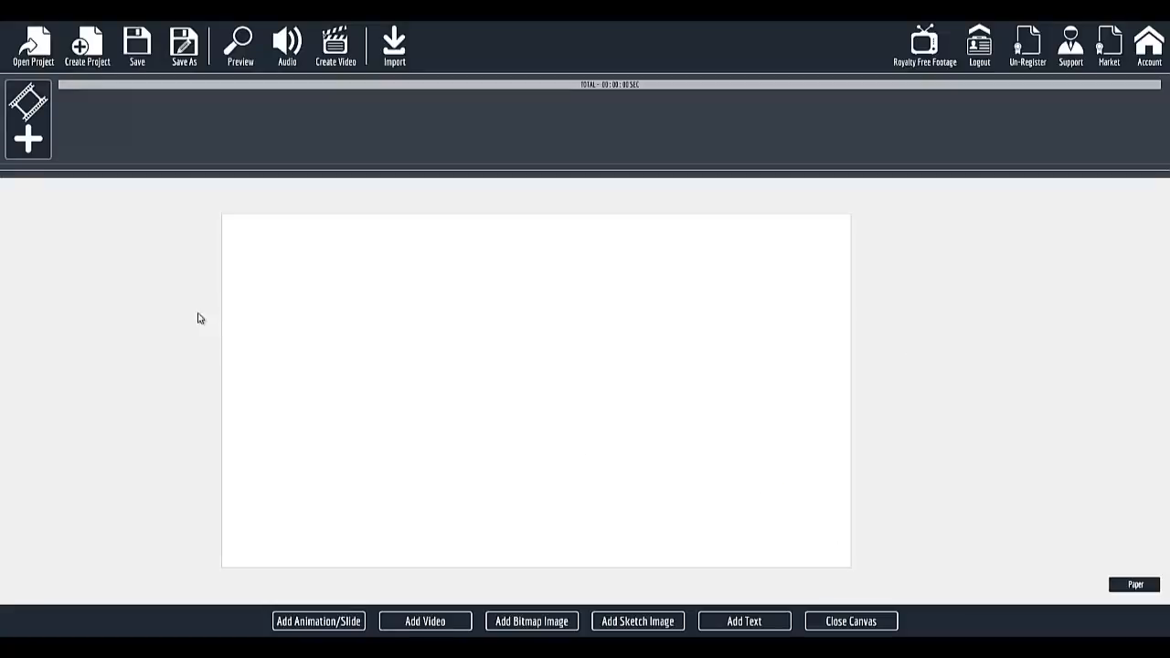
pyautogui.click(82, 58)
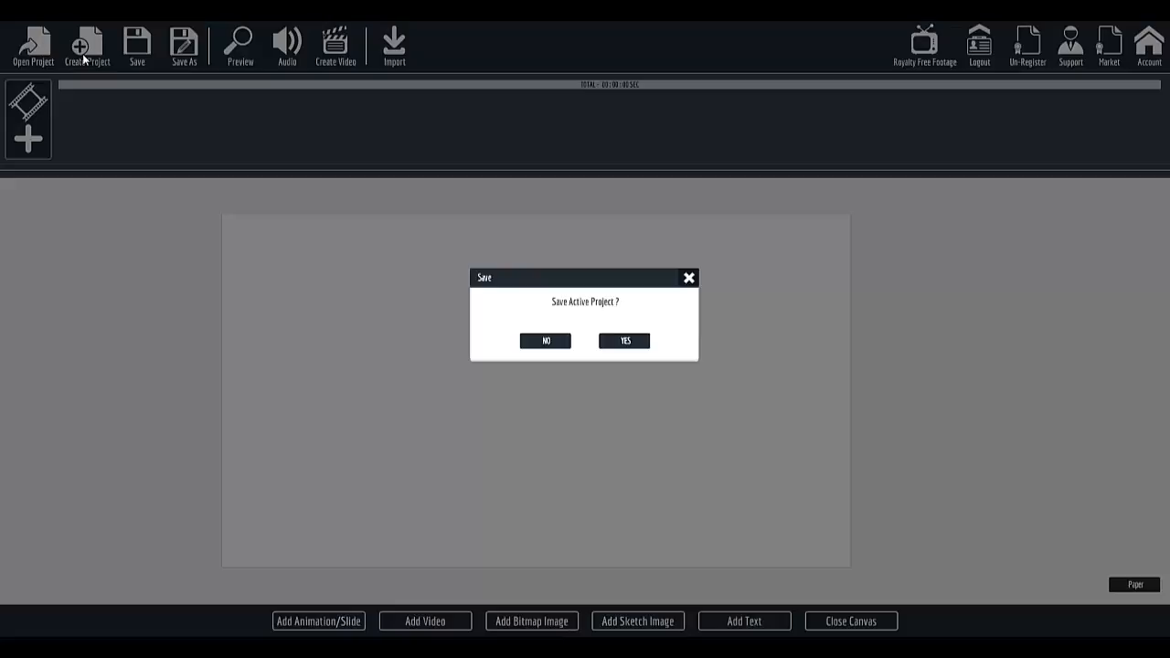
pyautogui.click(546, 344)
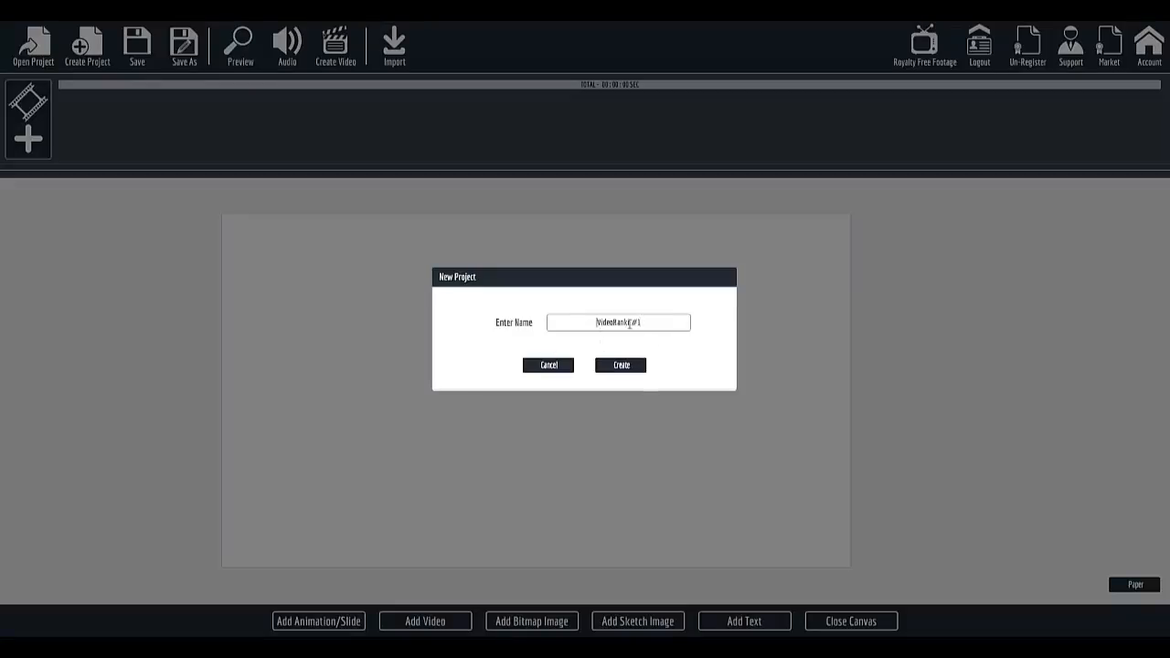
pyautogui.click(611, 369)
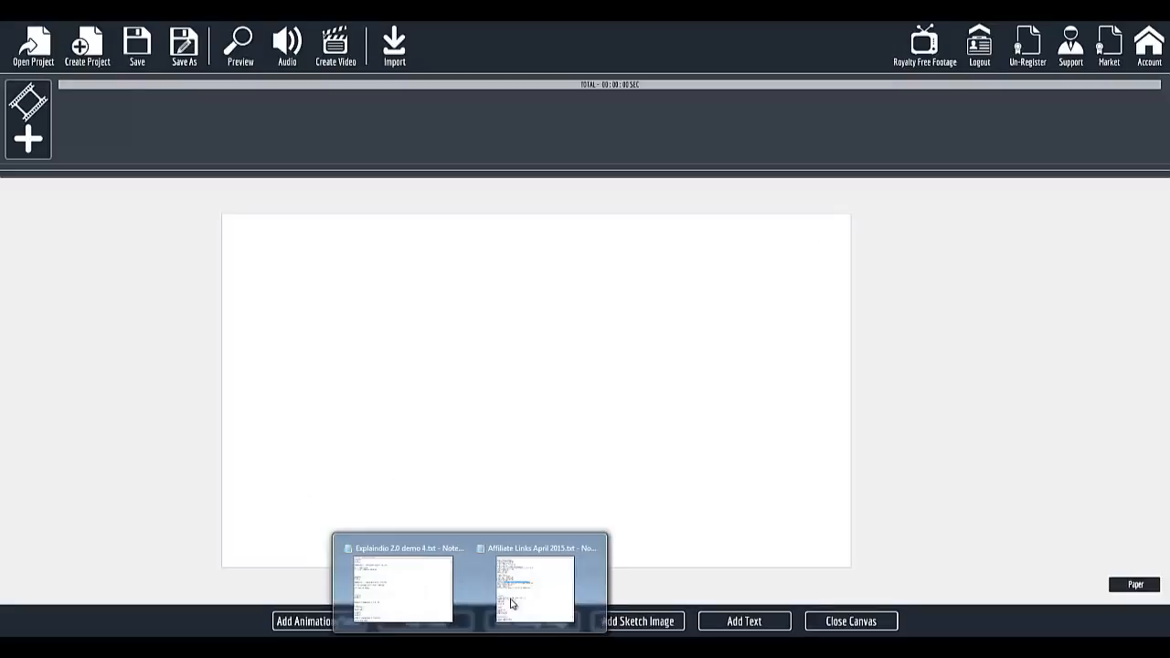
# Close Affiliate Links April 2015.txt and highlight slide 1's source line in the Explaindio 2.0 demo 4.txt notes.
pyautogui.moveTo(552, 564)
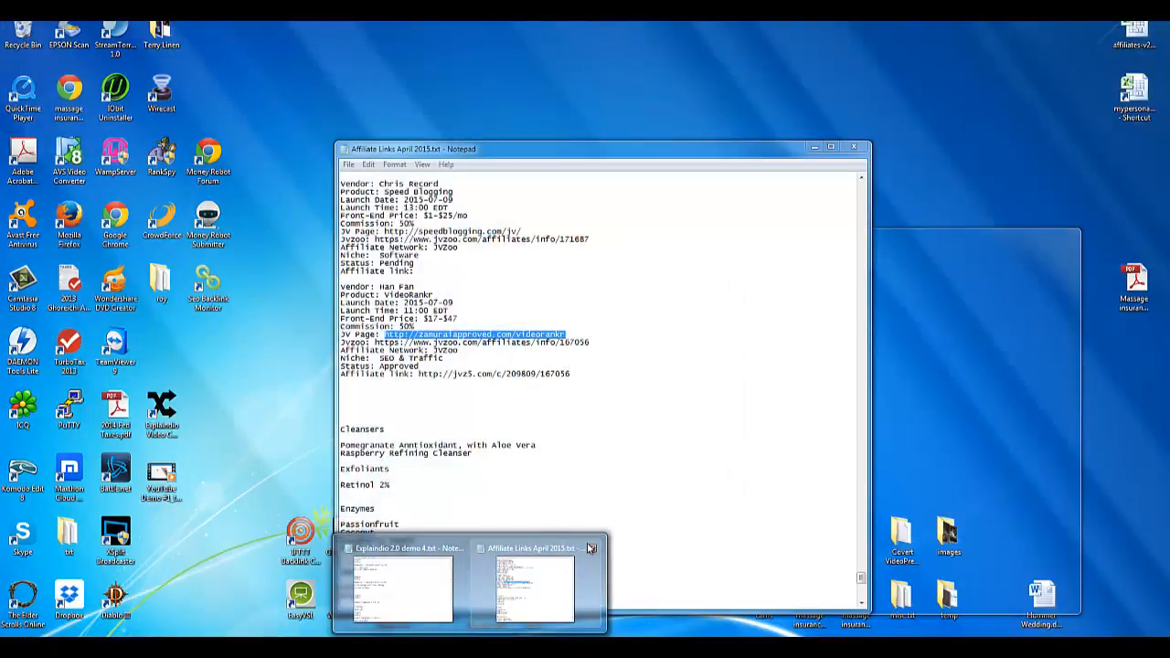
pyautogui.click(593, 548)
pyautogui.click(514, 586)
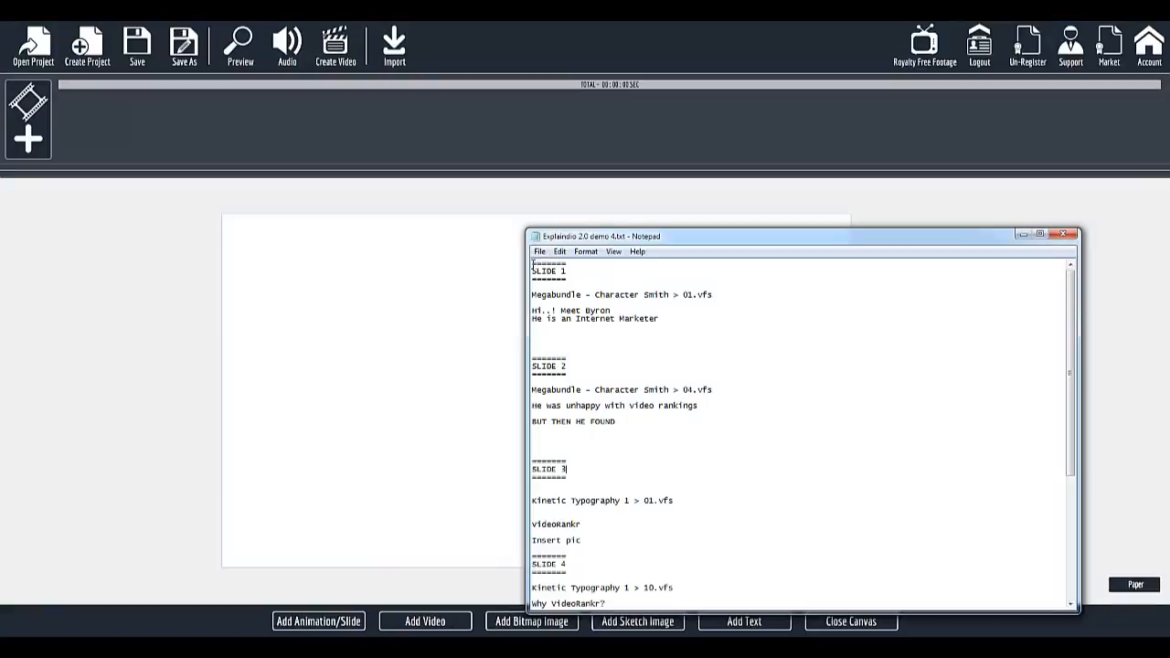
pyautogui.moveTo(533, 264); pyautogui.dragTo(596, 262)
pyautogui.moveTo(533, 295); pyautogui.dragTo(717, 298)
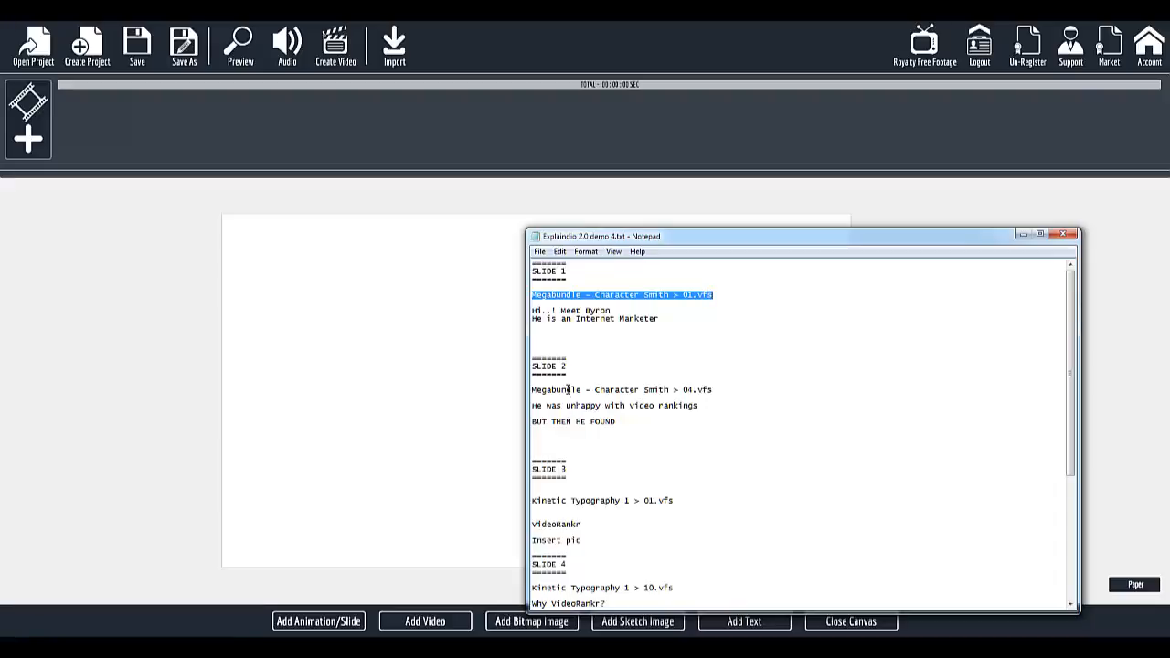
pyautogui.scroll(-1, 569, 390)
pyautogui.scroll(1, 457, 329)
# Create a new scene and select the Megabundle - Character Smith slide pack for it in the slide library.
pyautogui.click(18, 145)
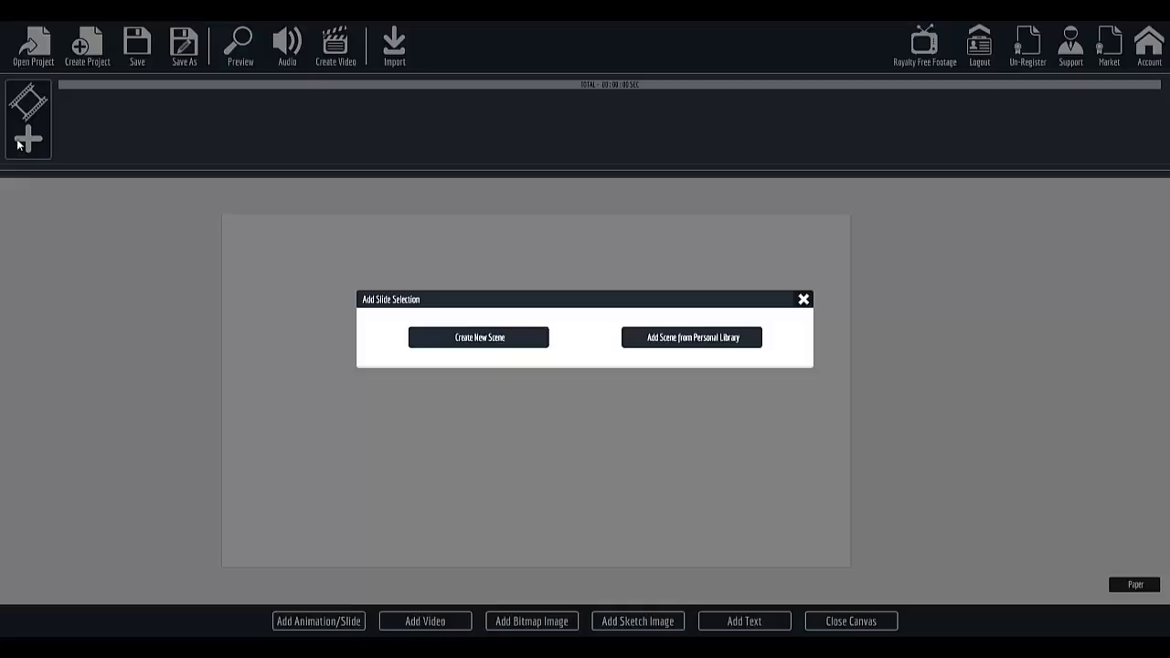
pyautogui.click(494, 346)
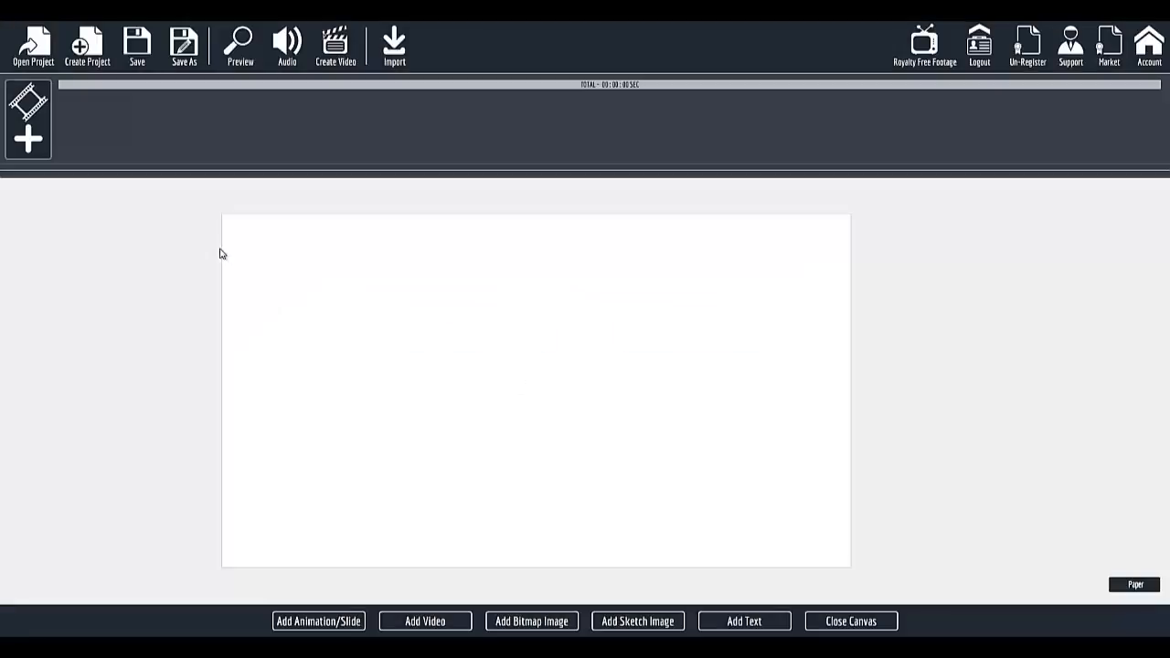
pyautogui.click(345, 620)
pyautogui.click(484, 346)
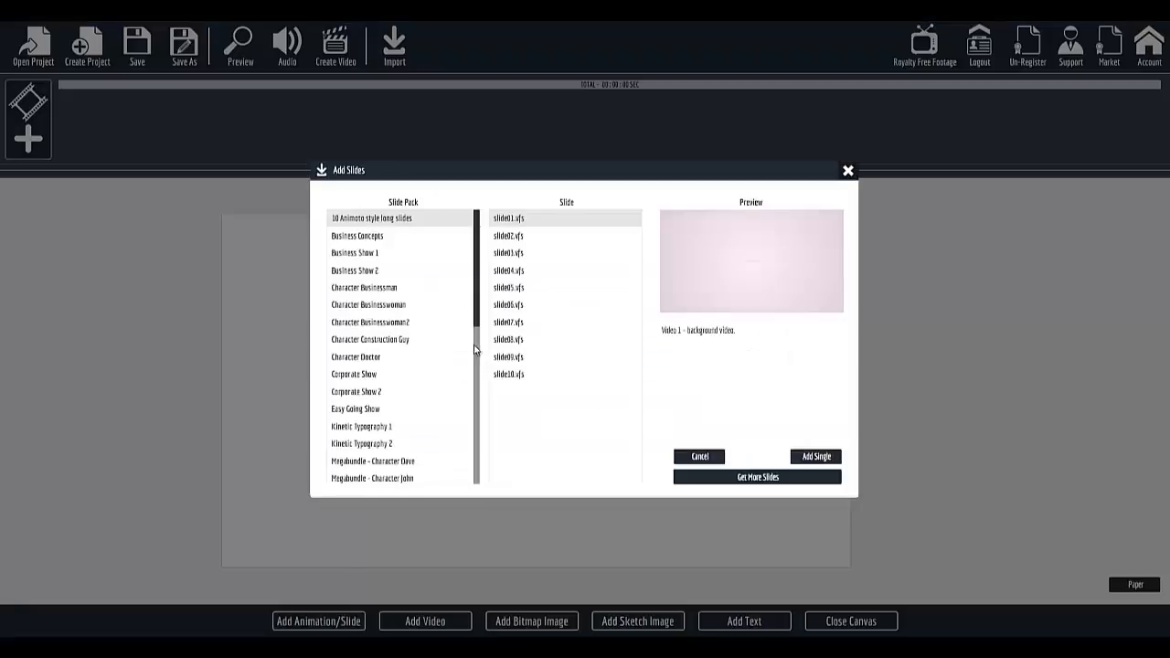
pyautogui.moveTo(477, 357)
pyautogui.mouseDown()
pyautogui.moveTo(479, 488)
pyautogui.moveTo(497, 304)
pyautogui.moveTo(476, 472)
pyautogui.moveTo(479, 379)
pyautogui.mouseUp()
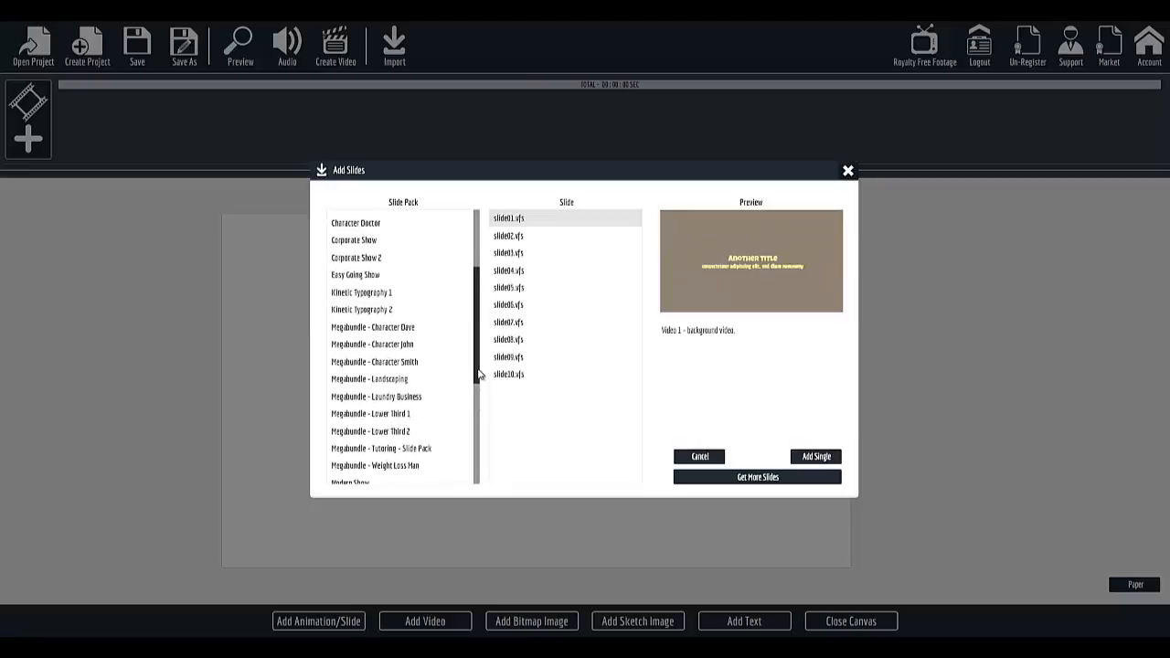
pyautogui.click(417, 364)
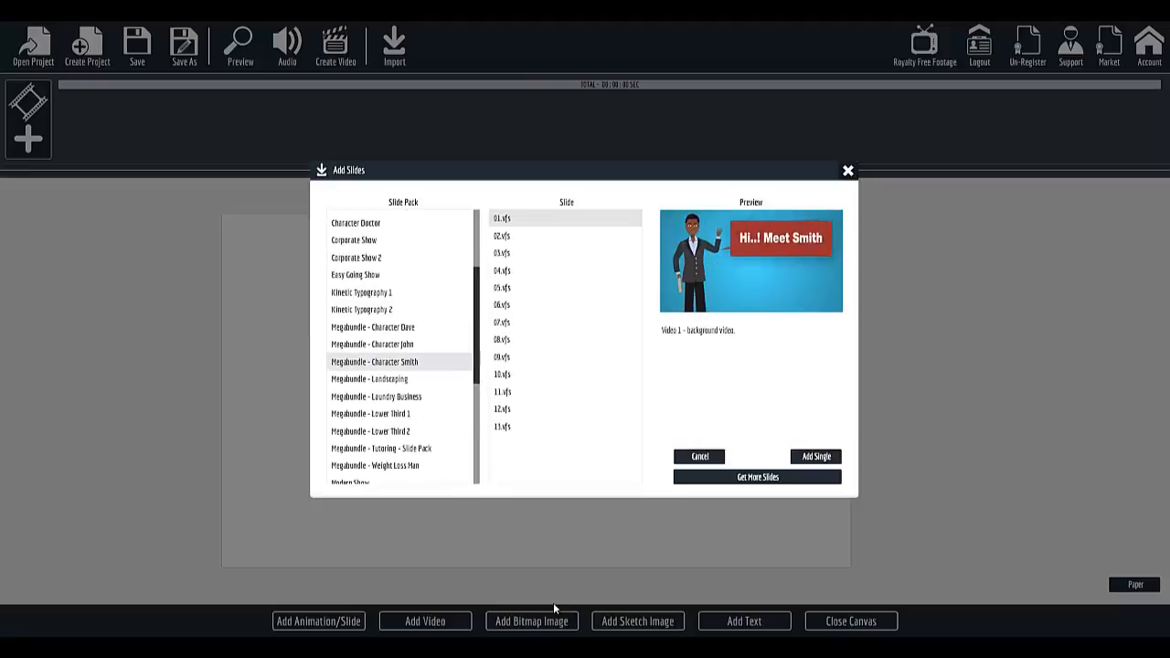
# Check slide 1's source in the notes, add the pack's 01.vfs slide to the canvas, and preview the project.
pyautogui.hotkey('alt', 'Tab')
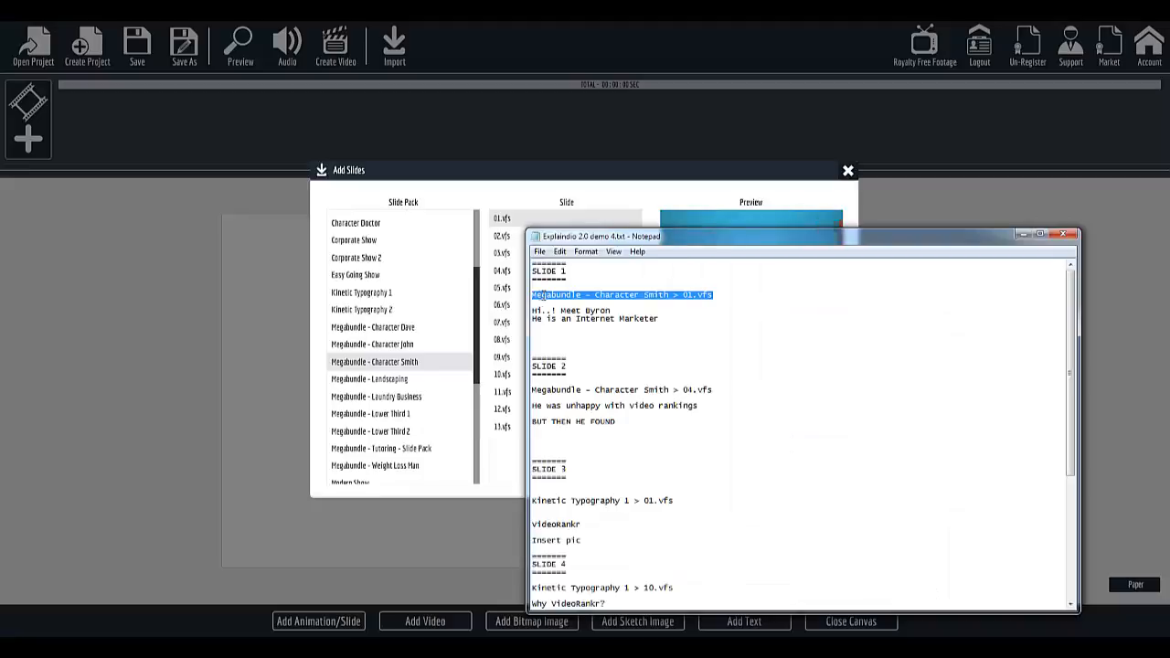
pyautogui.moveTo(532, 295); pyautogui.dragTo(712, 294)
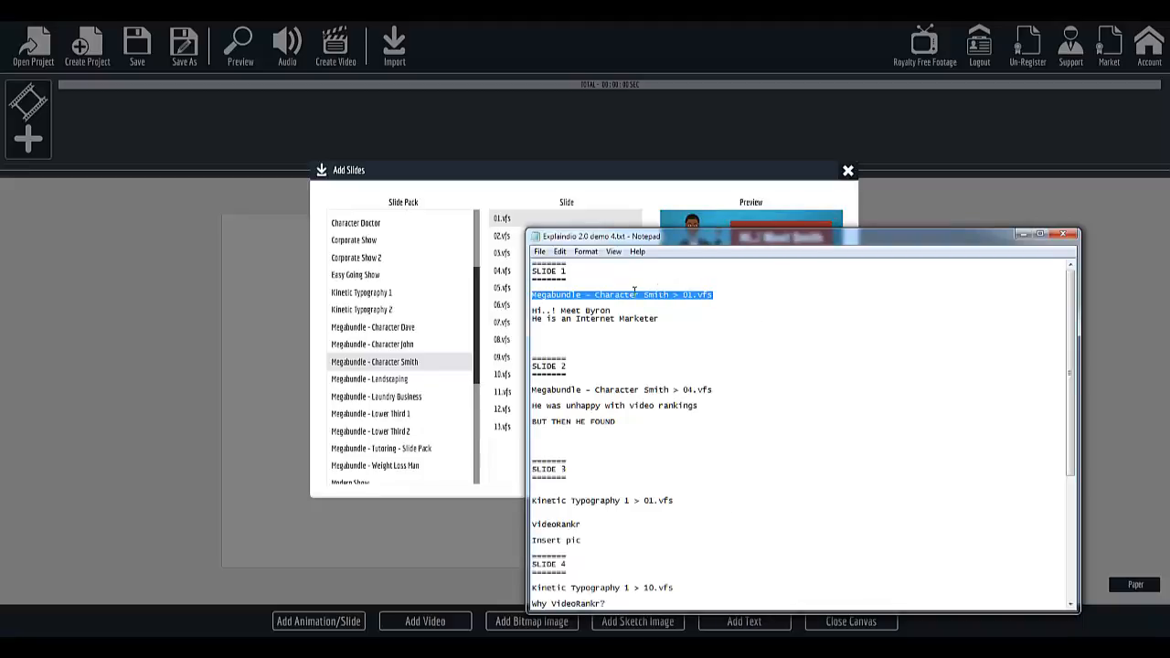
pyautogui.click(502, 221)
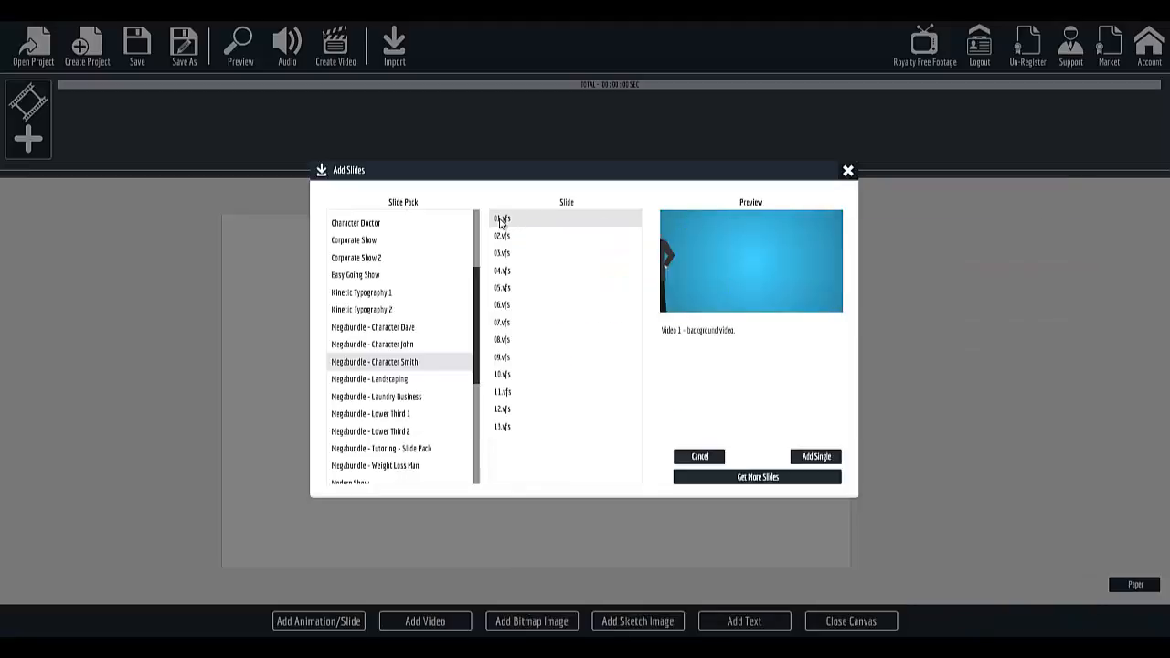
pyautogui.click(817, 457)
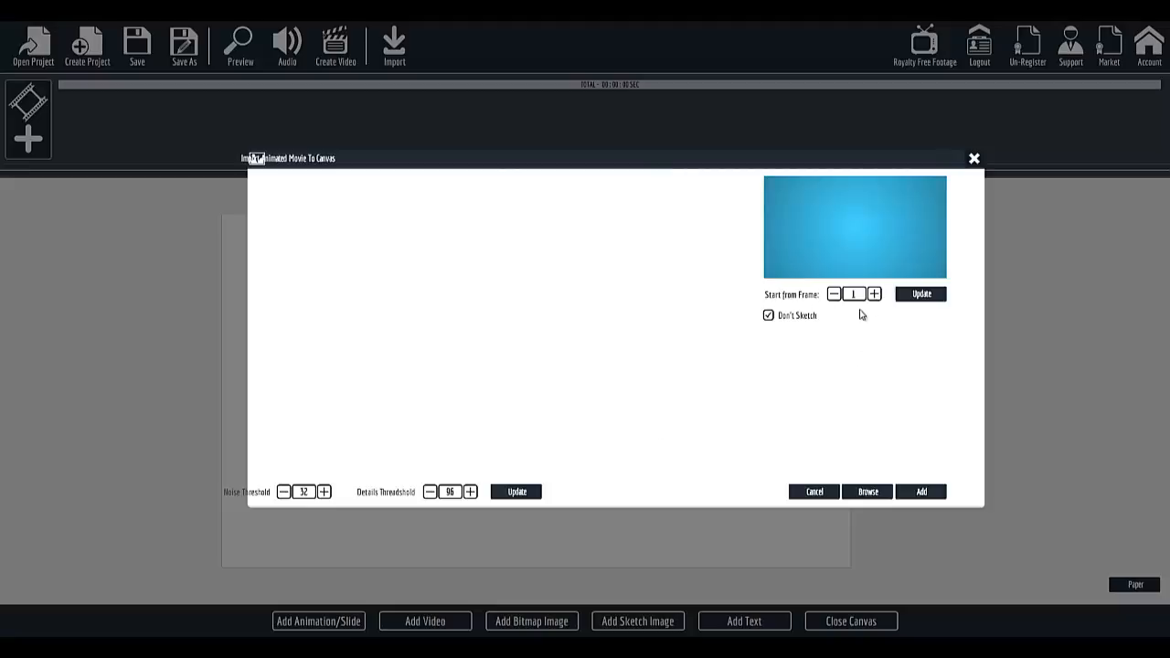
pyautogui.click(921, 494)
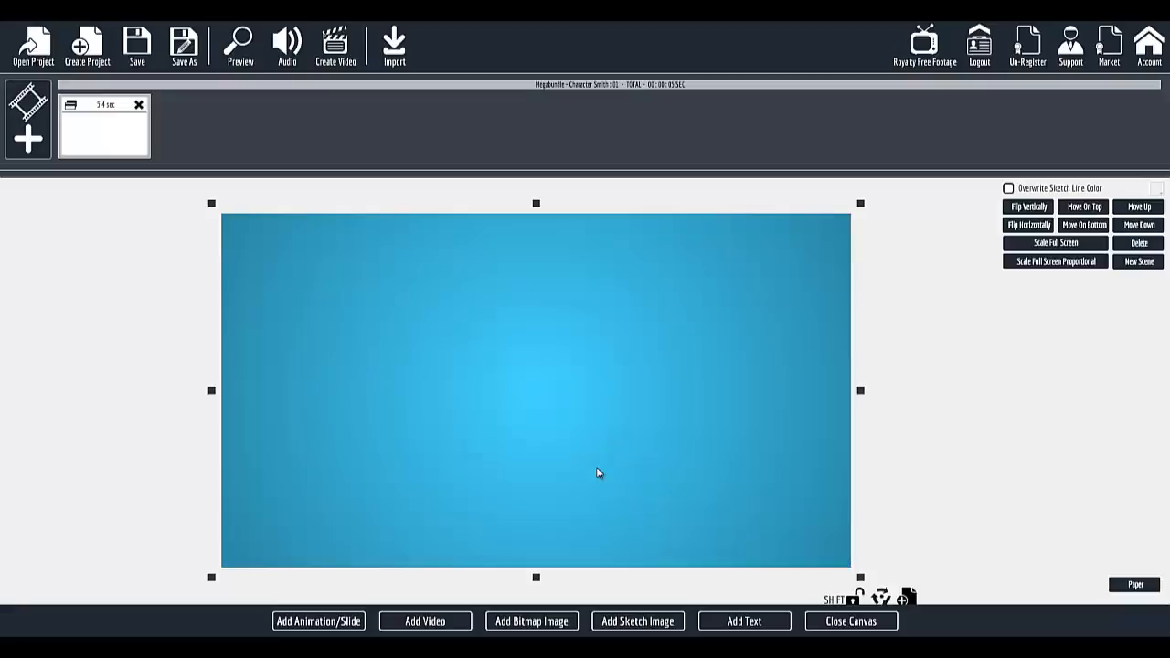
pyautogui.click(242, 59)
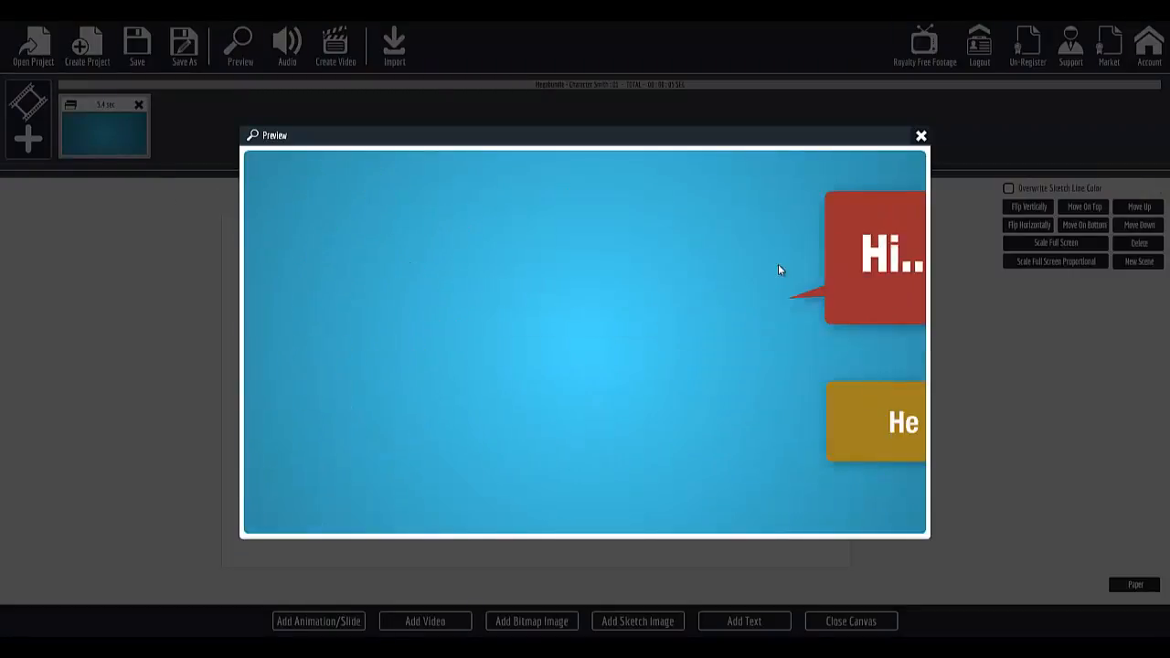
pyautogui.click(921, 136)
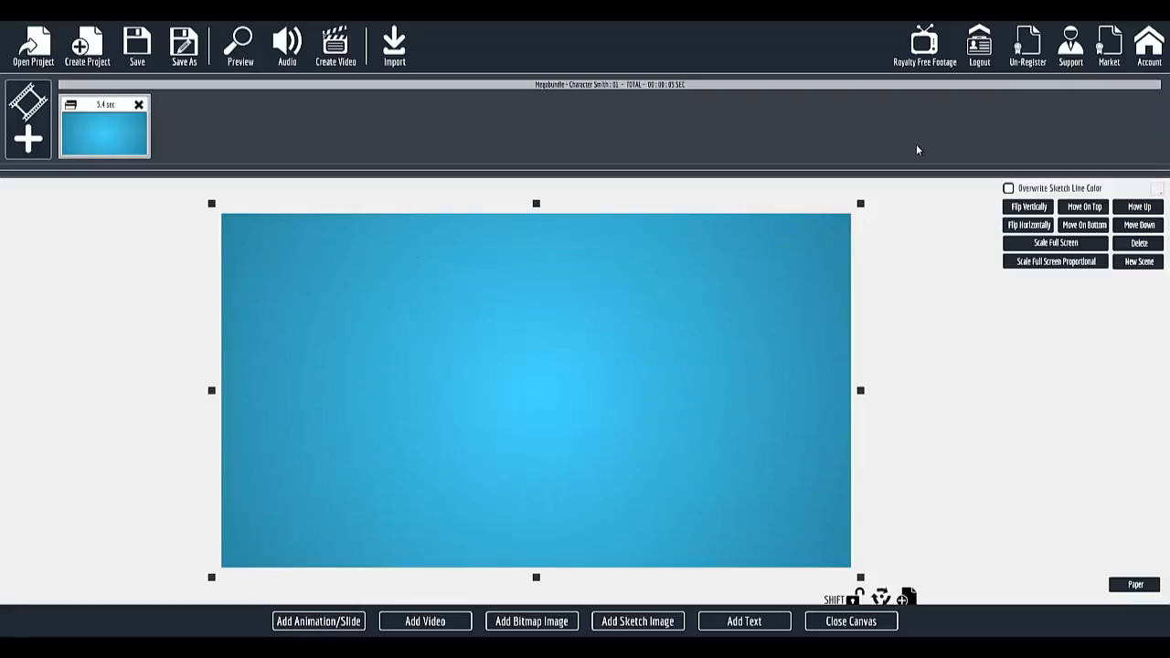
# Audition several built-in background music tracks in the project's audio settings, leaving music turned off.
pyautogui.click(280, 49)
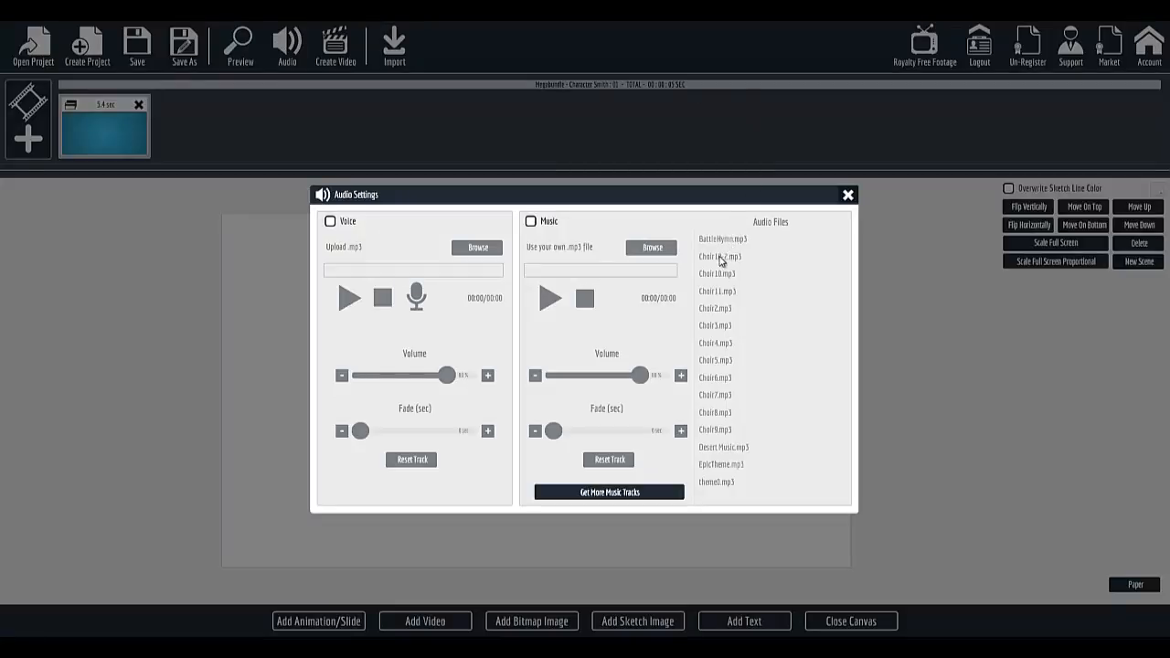
pyautogui.click(530, 220)
pyautogui.click(725, 279)
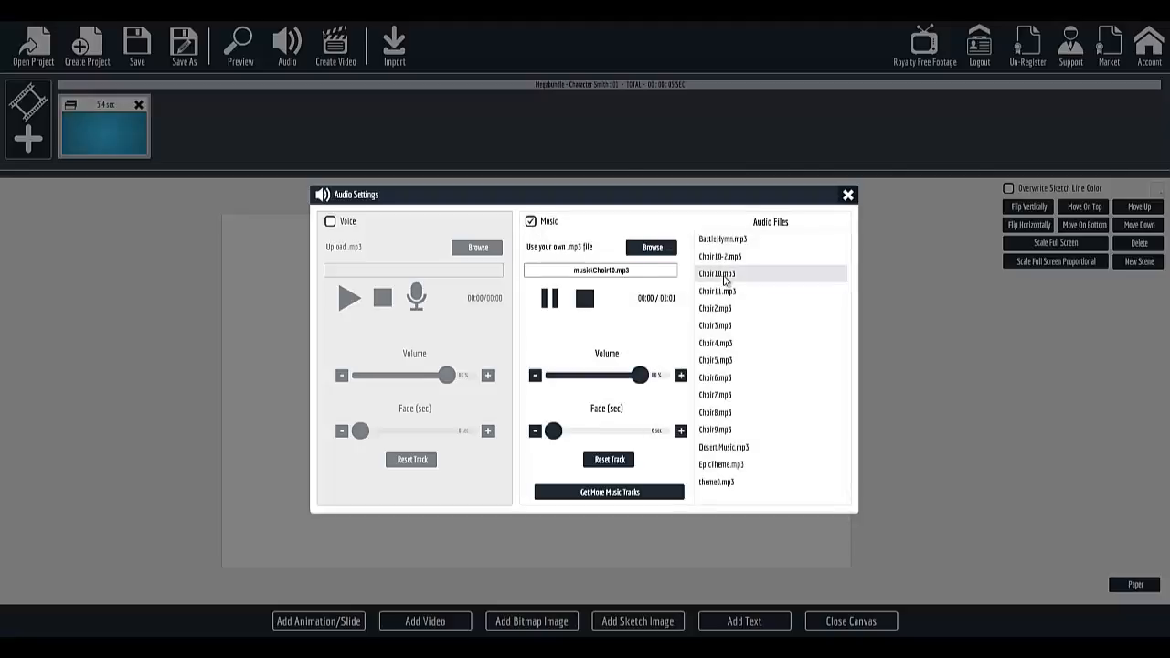
pyautogui.click(724, 291)
pyautogui.click(724, 311)
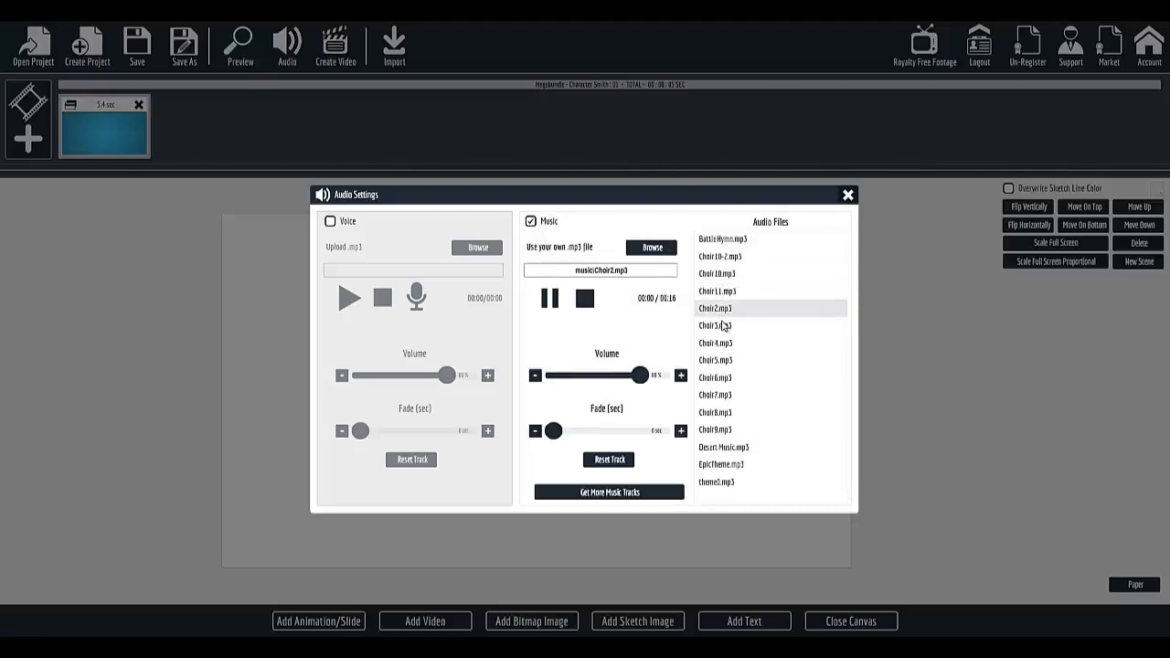
pyautogui.click(729, 465)
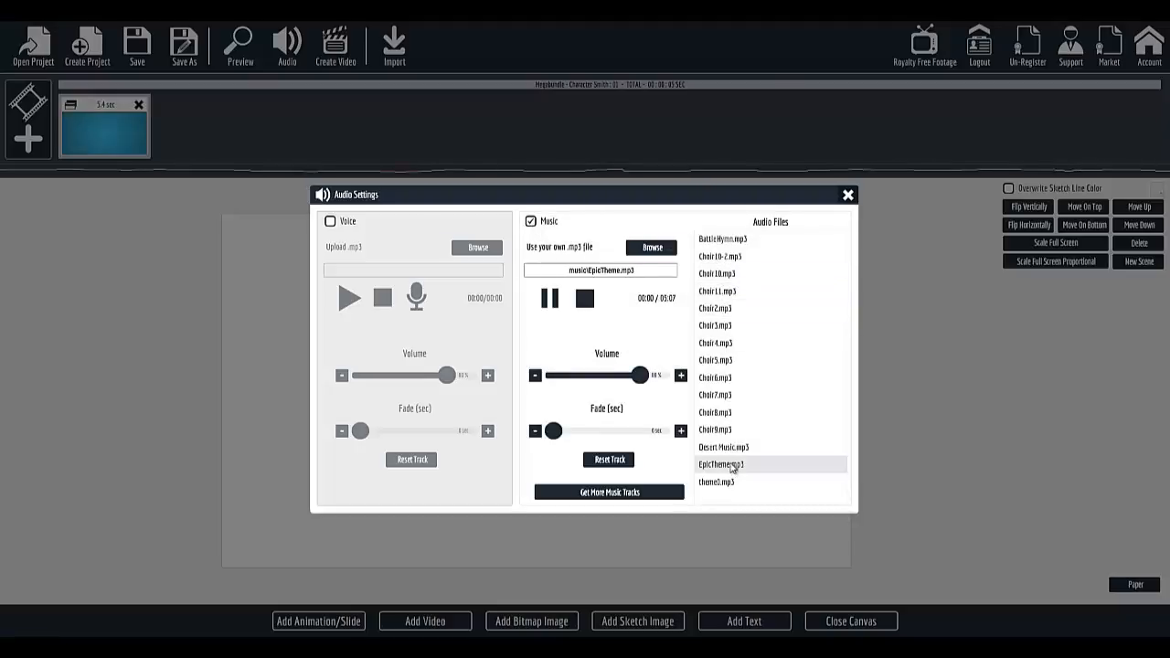
pyautogui.click(727, 482)
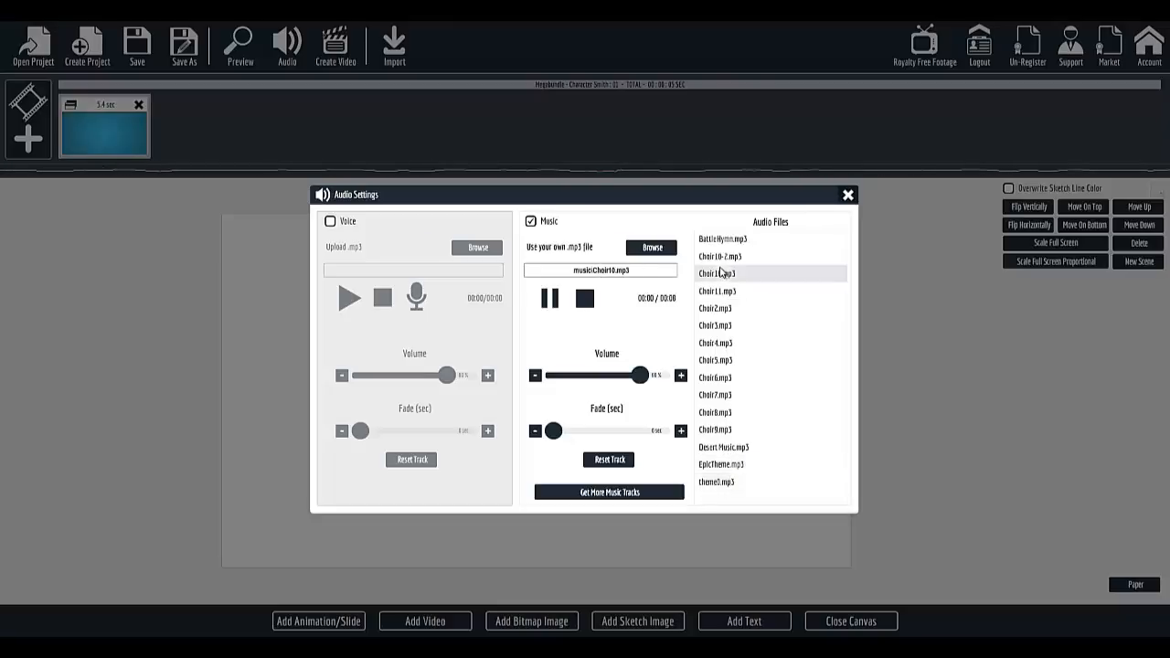
pyautogui.click(719, 360)
pyautogui.click(531, 222)
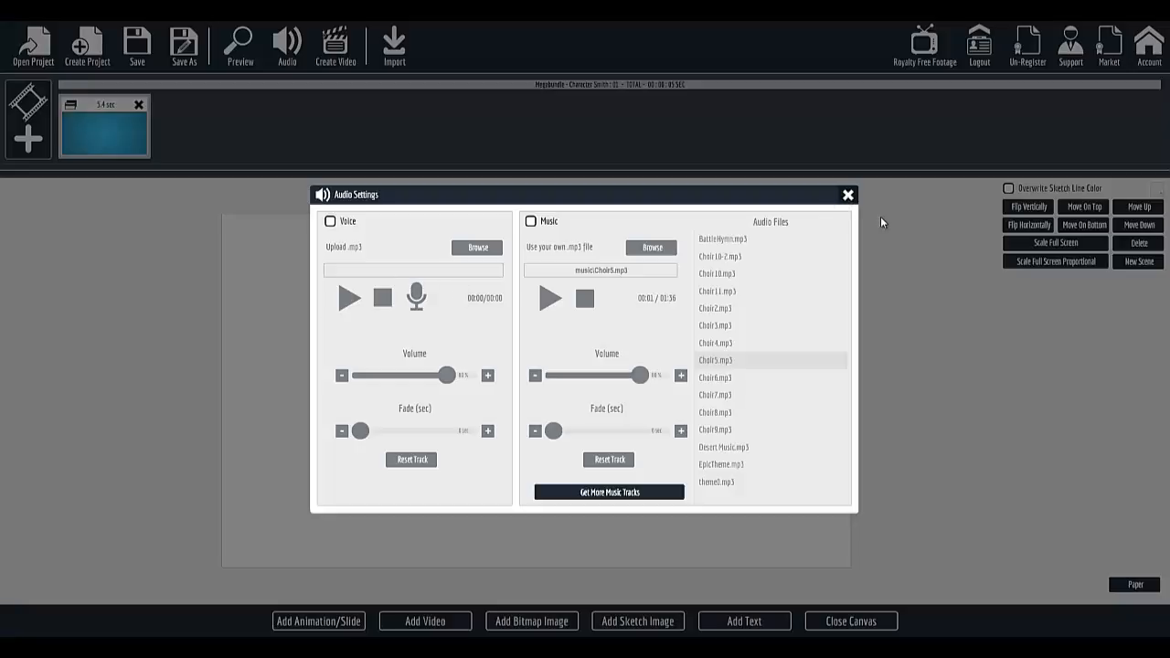
pyautogui.click(848, 195)
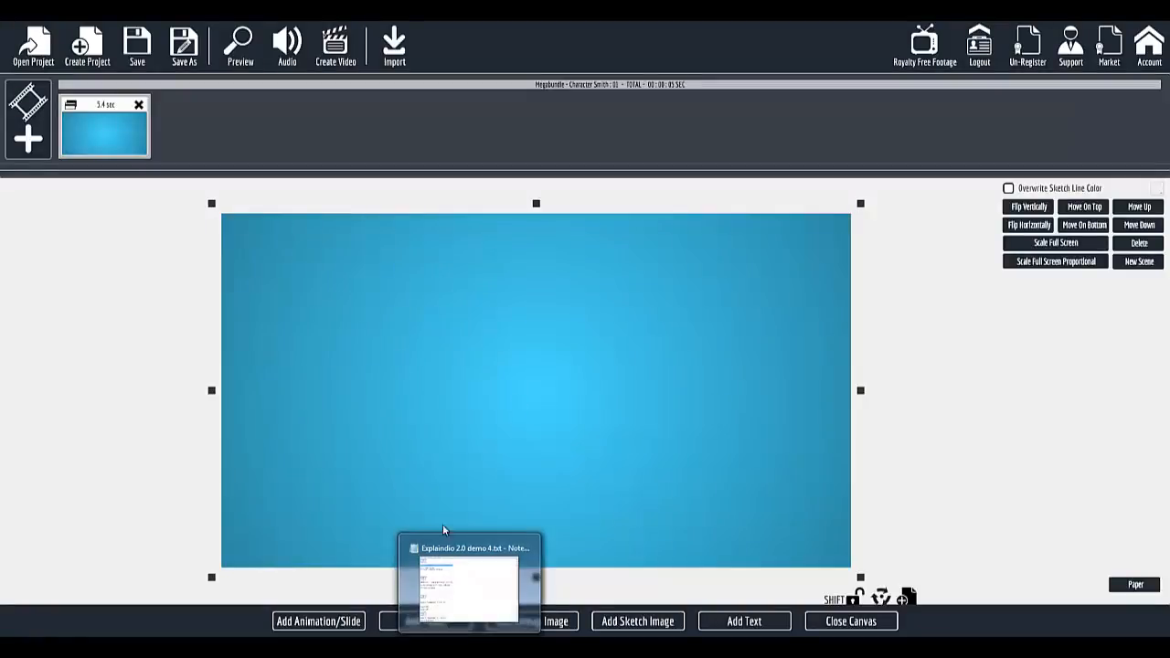
# Close the canvas to show the first scene's settings.
pyautogui.click(851, 622)
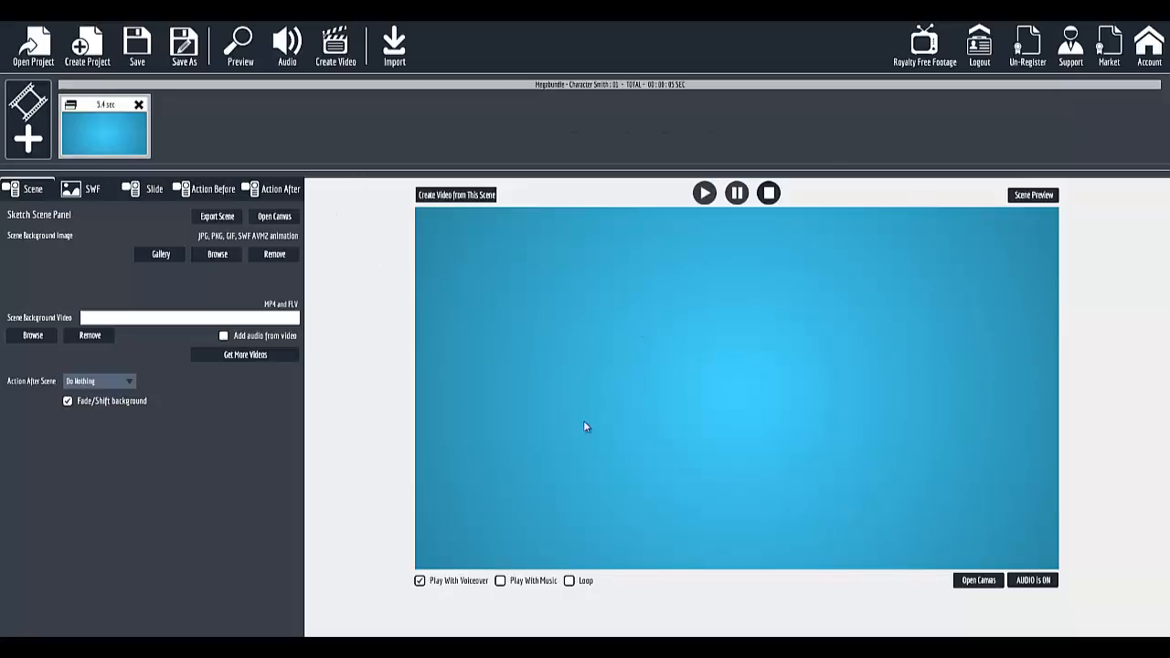
# Play the first scene, open its slide animation for customization, and review the contents of both text areas.
pyautogui.click(704, 193)
pyautogui.click(157, 191)
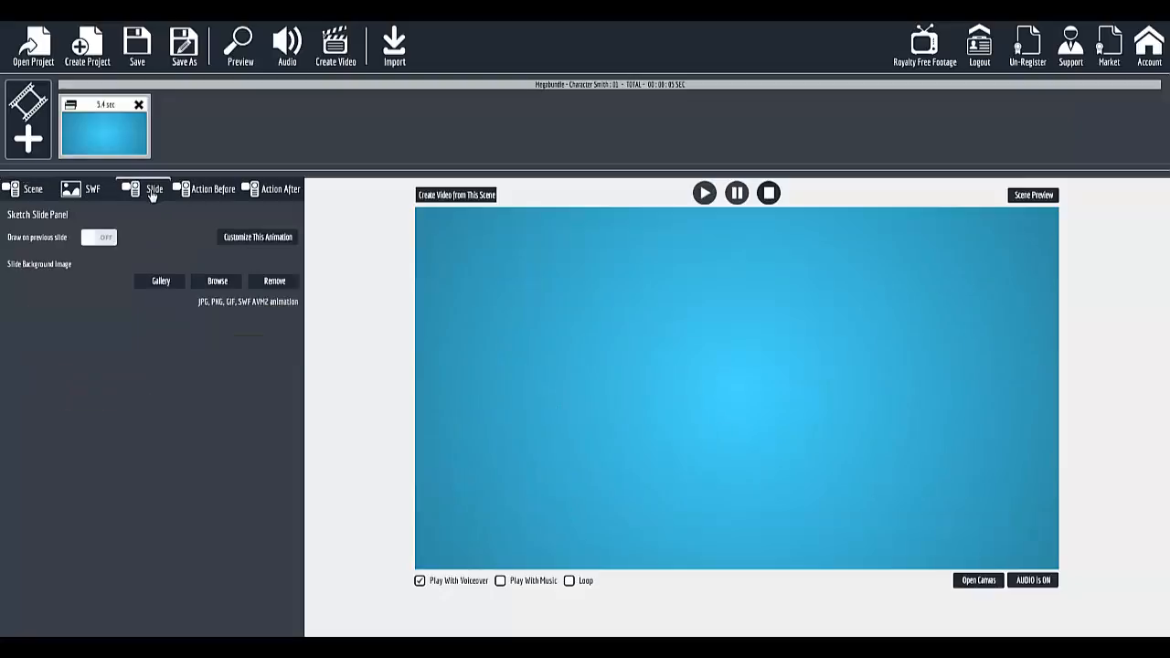
pyautogui.click(270, 240)
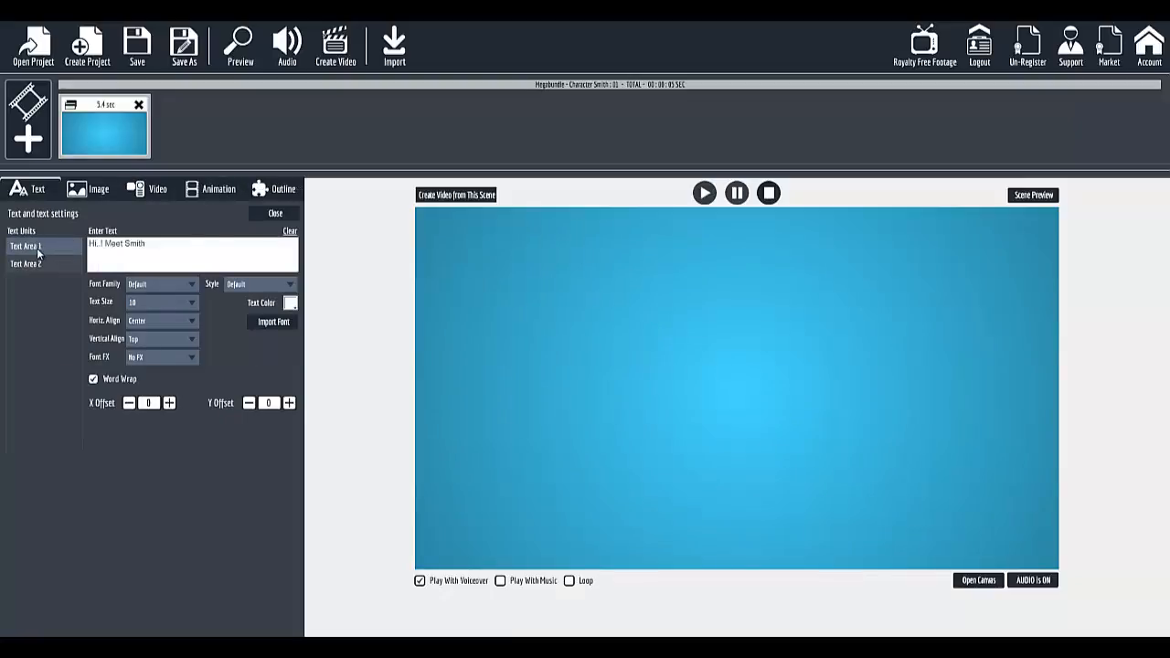
pyautogui.click(44, 265)
pyautogui.click(42, 249)
# Replace the greeting in Text Area 1 with slide 1's greeting line copied from the notes.
pyautogui.hotkey('alt', 'Tab')
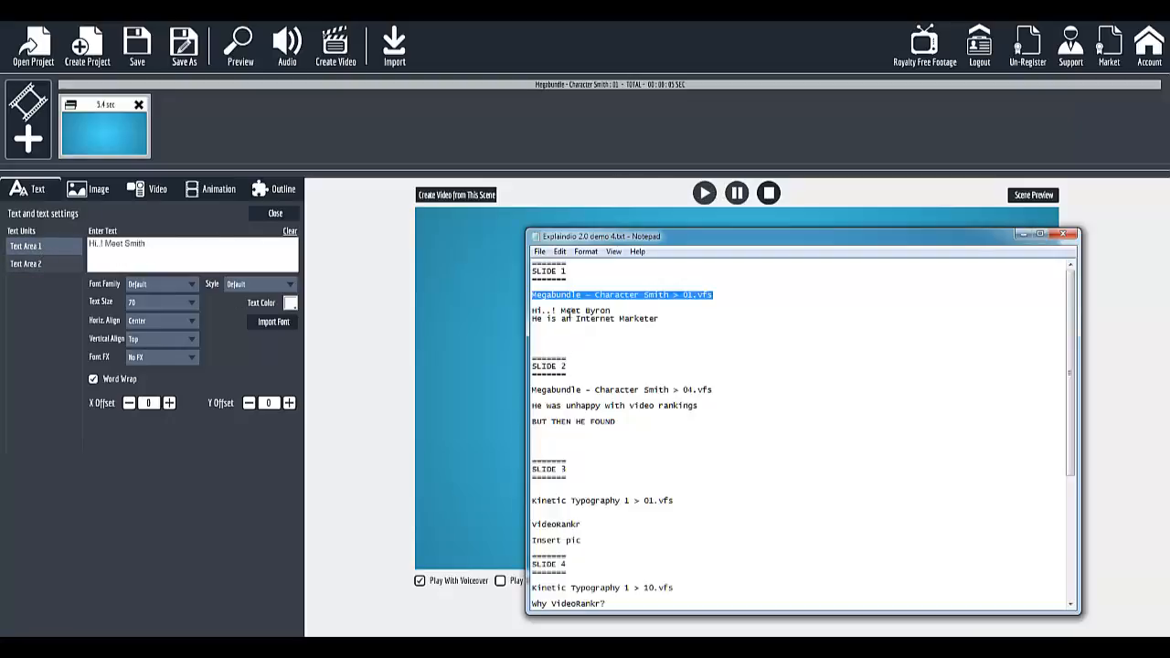
pyautogui.moveTo(622, 312); pyautogui.dragTo(533, 312)
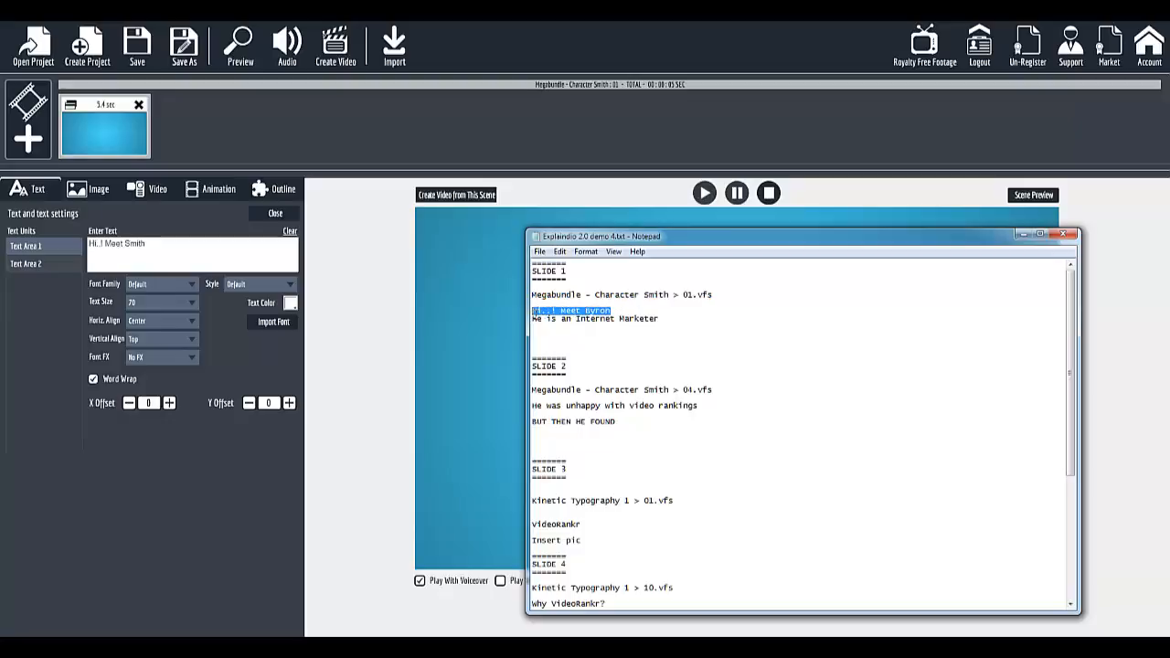
pyautogui.rightClick(538, 312)
pyautogui.click(564, 355)
pyautogui.click(168, 253)
pyautogui.moveTo(168, 254); pyautogui.dragTo(87, 244)
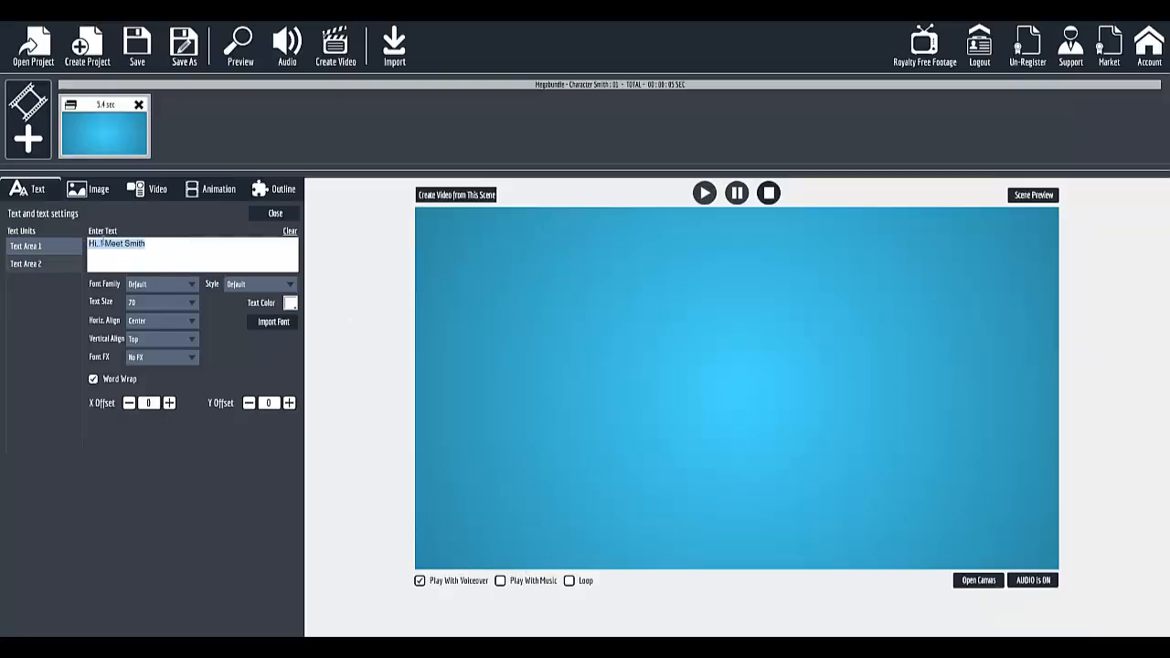
pyautogui.rightClick(102, 245)
pyautogui.click(137, 281)
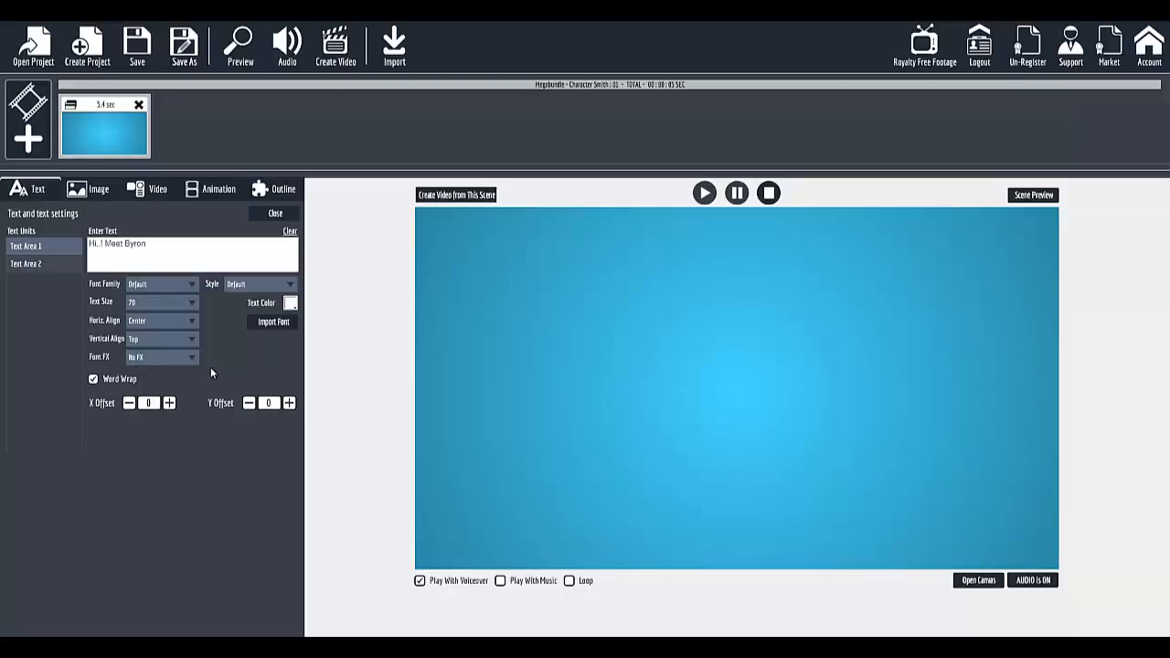
# Replace the text in Text Area 2 with "He is an Internet Marketer" from the notes and preview the project.
pyautogui.click(41, 263)
pyautogui.hotkey('alt', 'Tab')
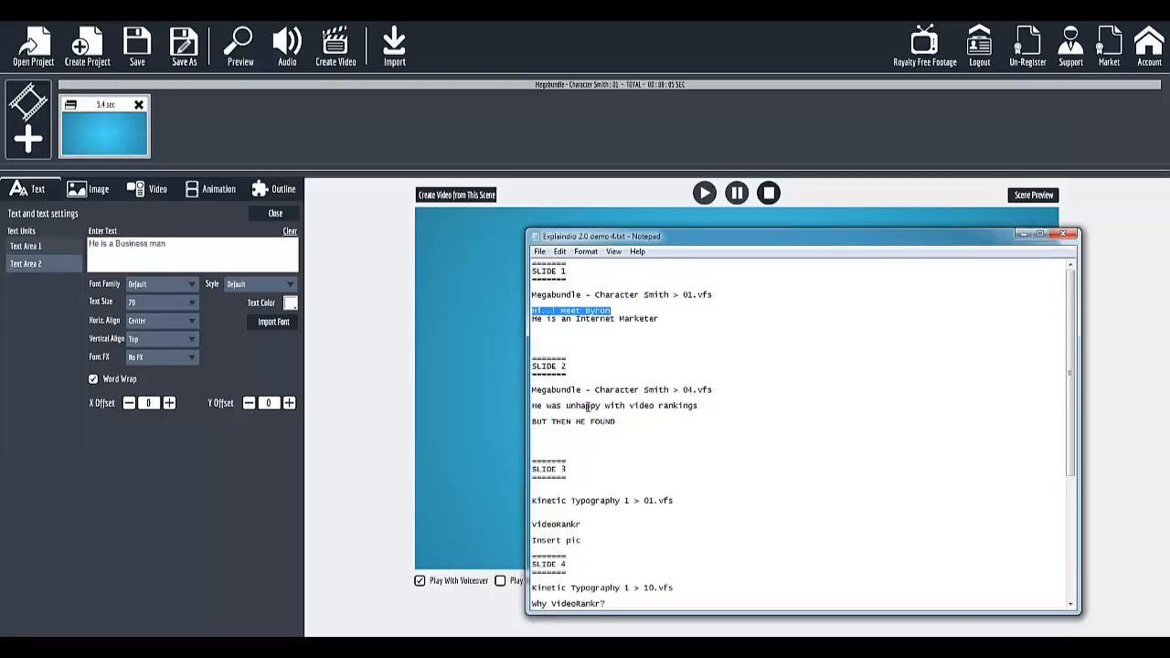
pyautogui.moveTo(658, 319); pyautogui.dragTo(533, 319)
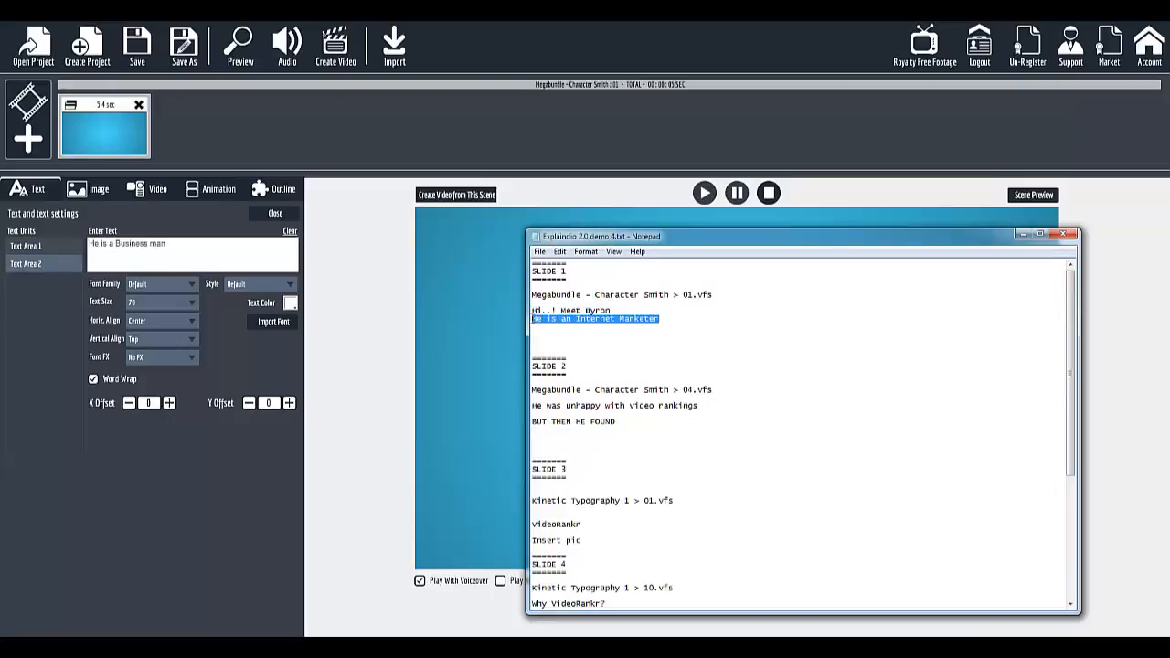
pyautogui.rightClick(537, 319)
pyautogui.click(567, 359)
pyautogui.click(182, 240)
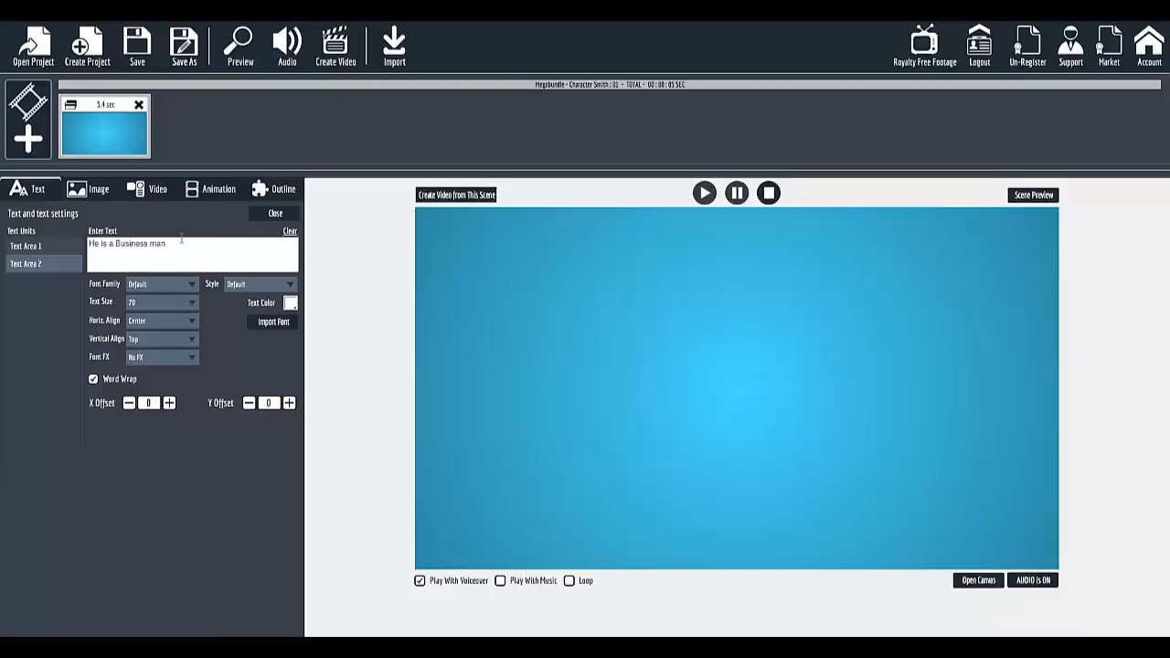
pyautogui.moveTo(182, 240); pyautogui.dragTo(83, 243)
pyautogui.rightClick(126, 256)
pyautogui.click(155, 293)
pyautogui.click(238, 64)
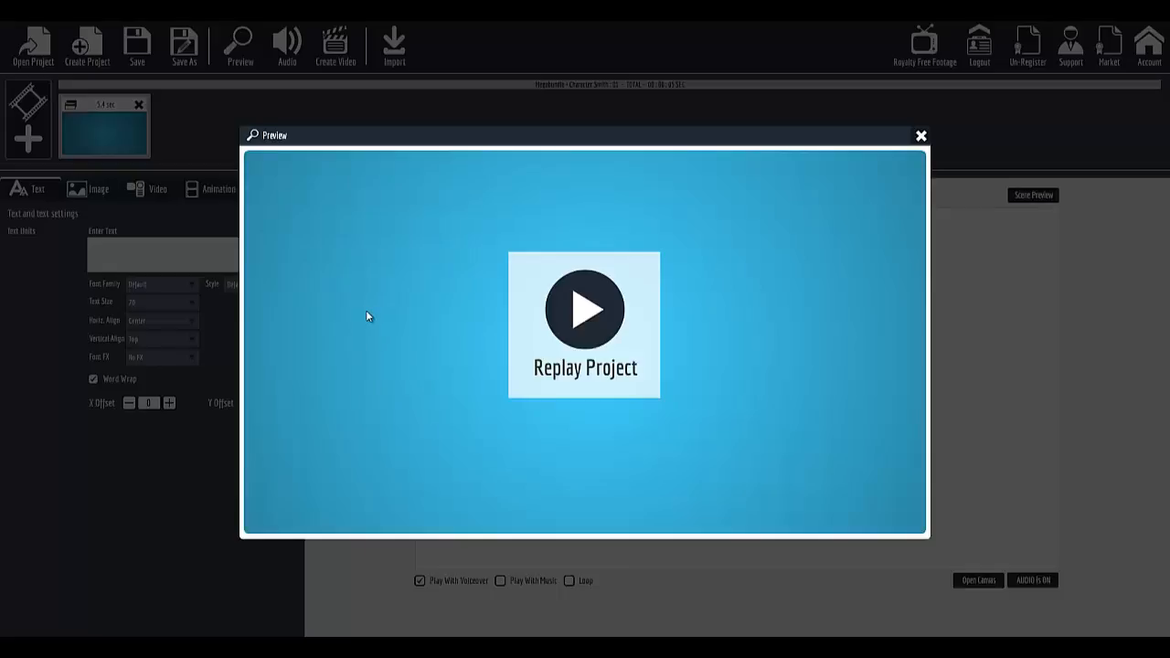
pyautogui.click(561, 327)
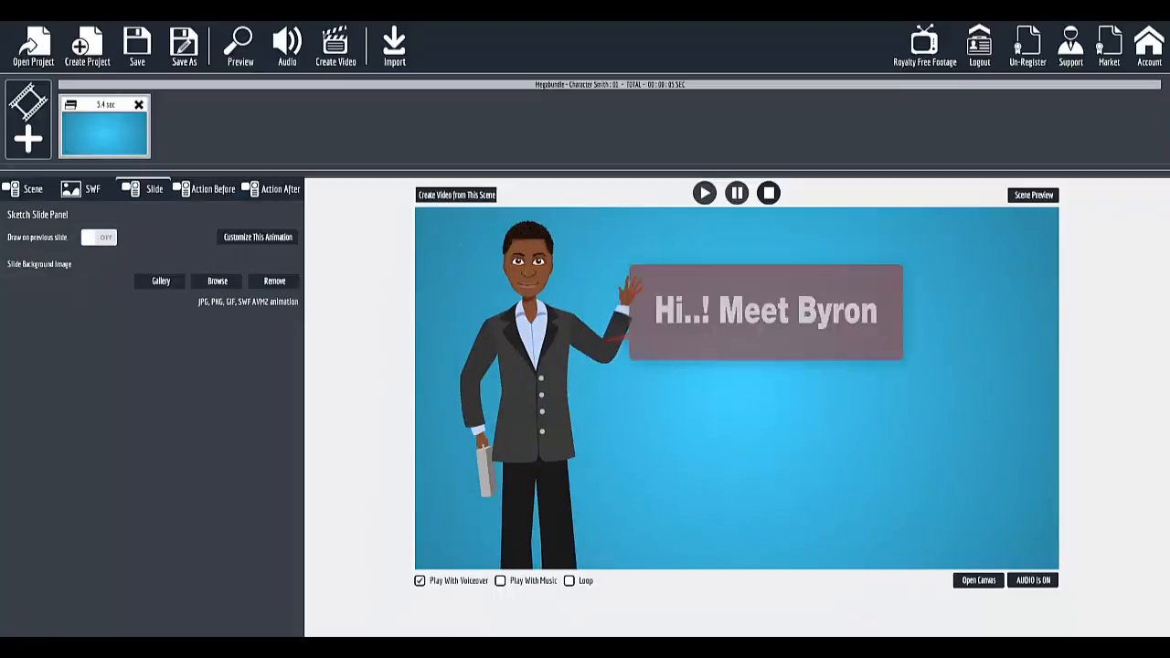
# Compare the finished first slide with its text in the notes and locate the SLIDE 2 section.
pyautogui.hotkey('alt', 'Tab')
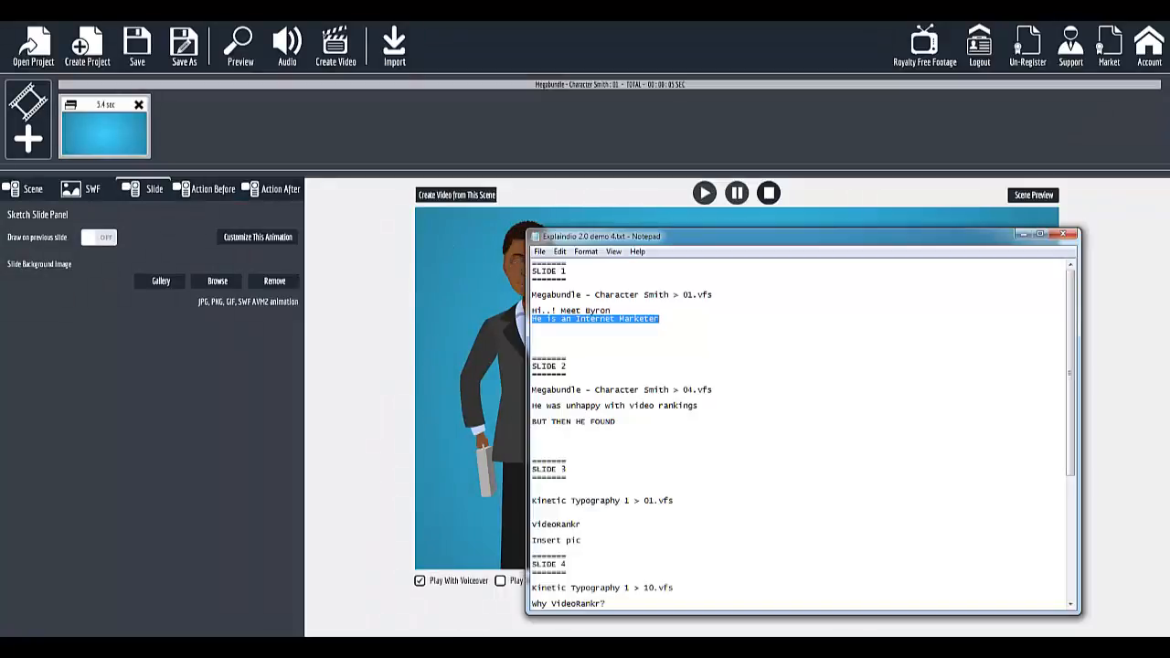
pyautogui.doubleClick(608, 319)
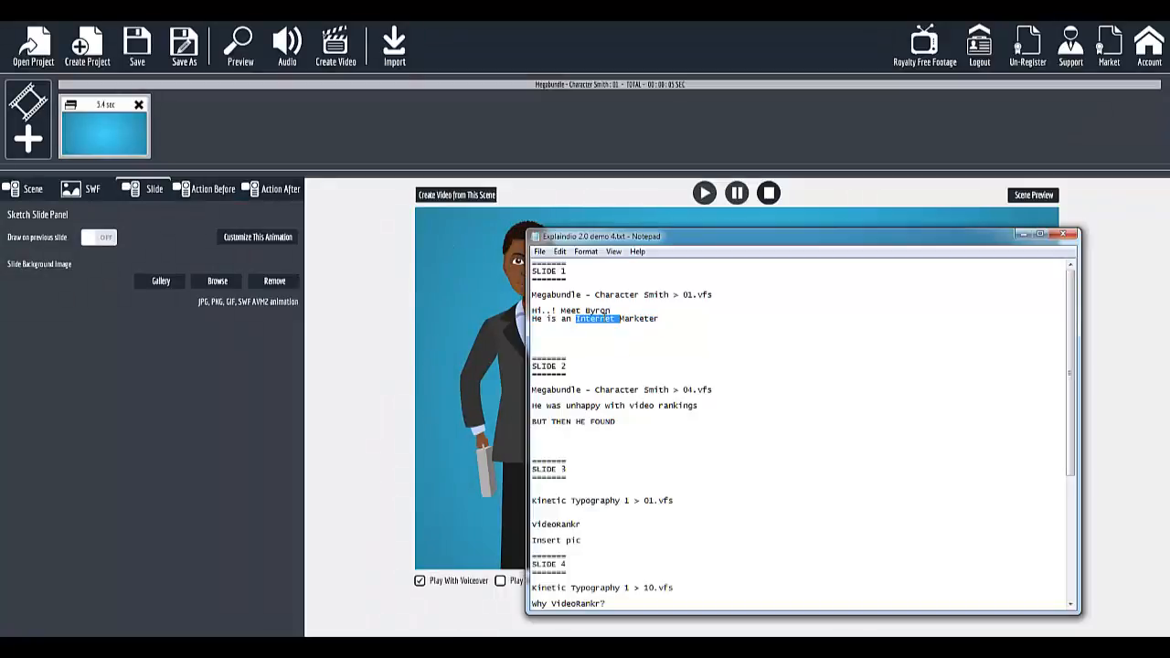
pyautogui.click(601, 423)
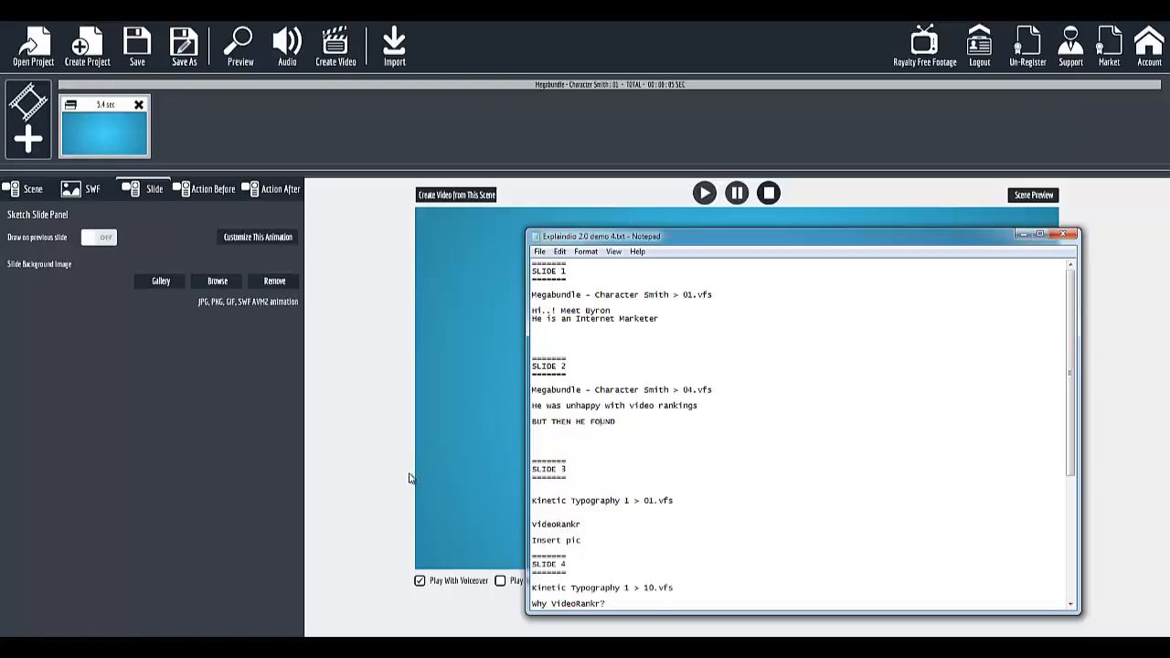
pyautogui.click(438, 608)
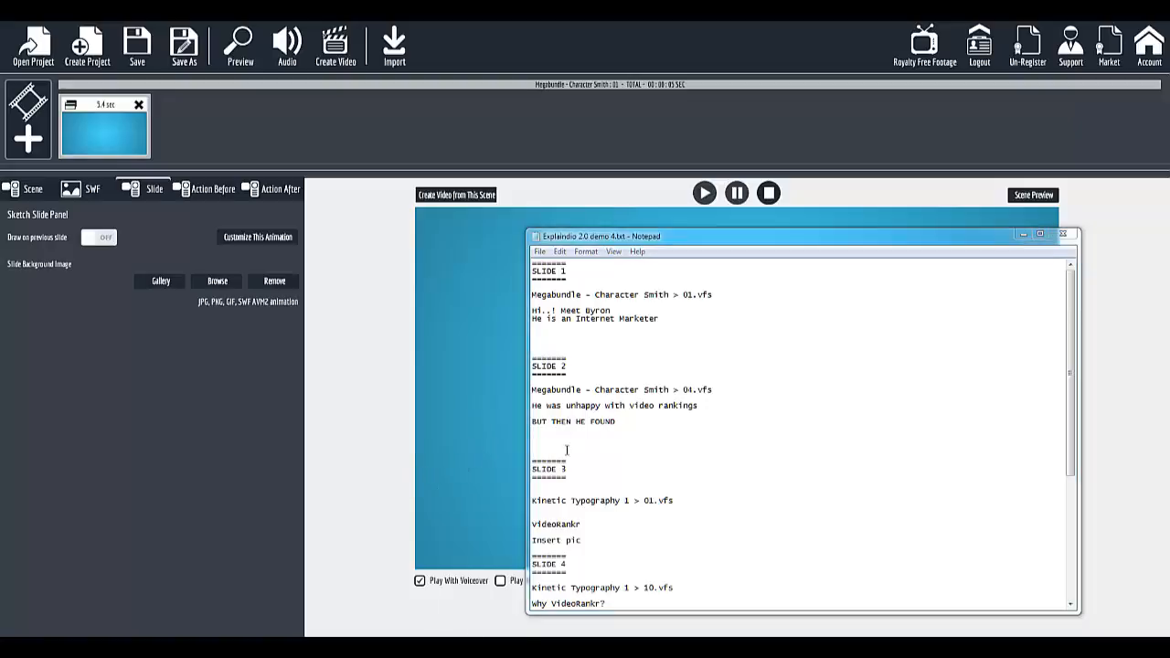
pyautogui.moveTo(533, 361); pyautogui.dragTo(555, 380)
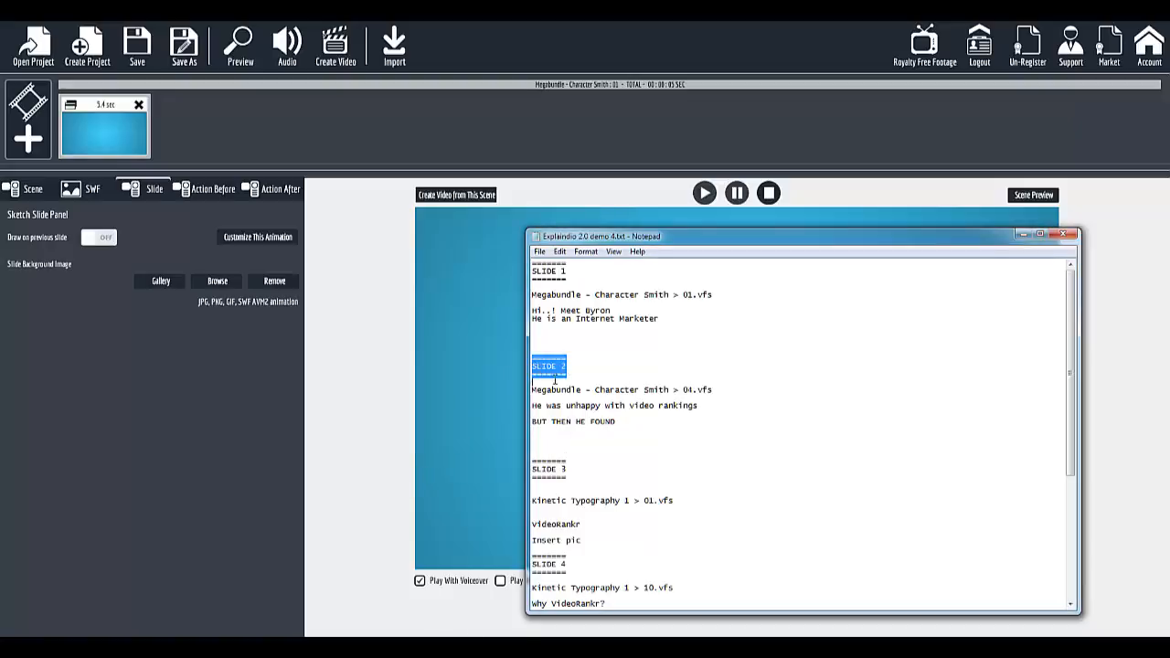
pyautogui.click(363, 538)
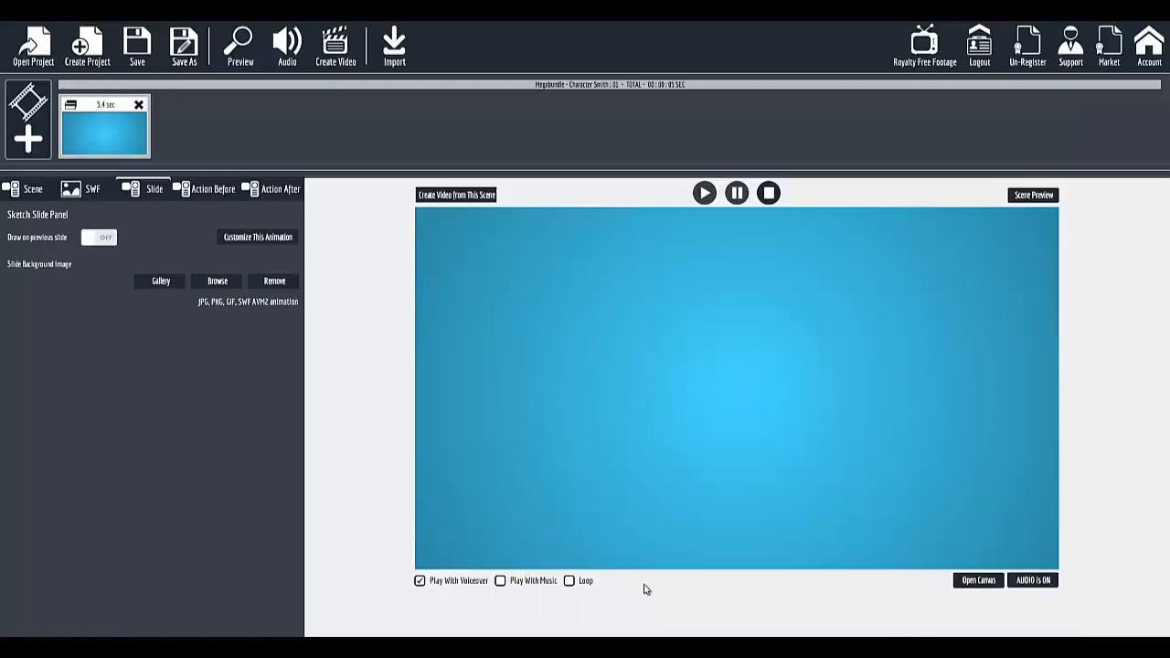
# Open the canvas and select the Megabundle - Character Smith pack in the slide library for the second slide.
pyautogui.click(977, 582)
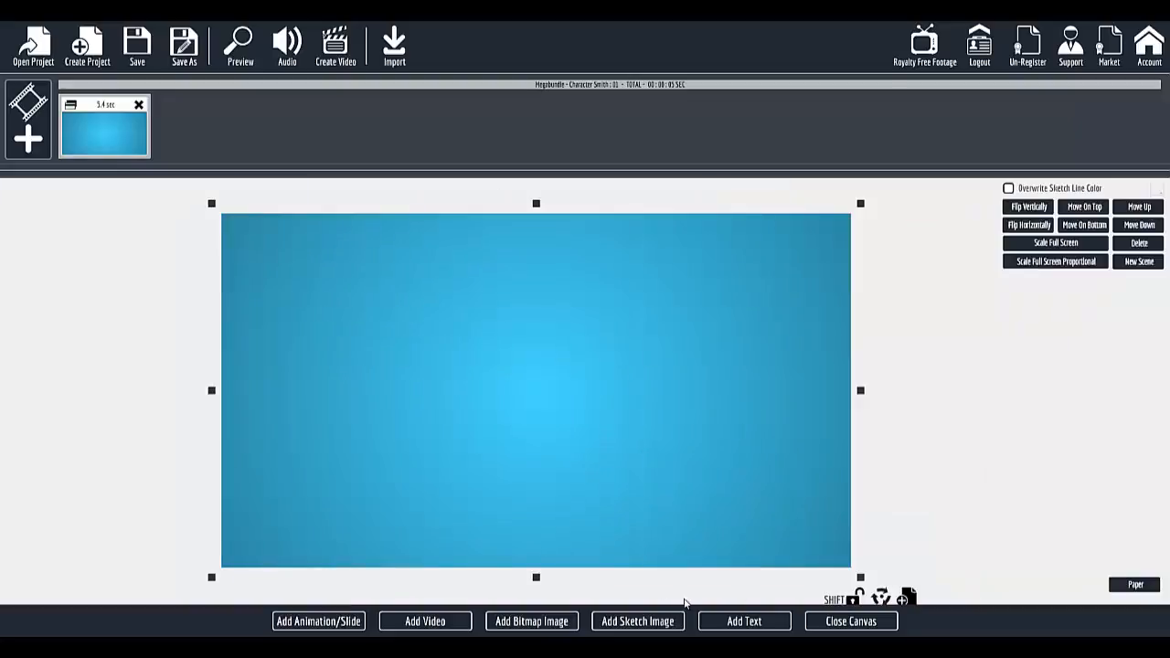
pyautogui.click(347, 622)
pyautogui.click(510, 339)
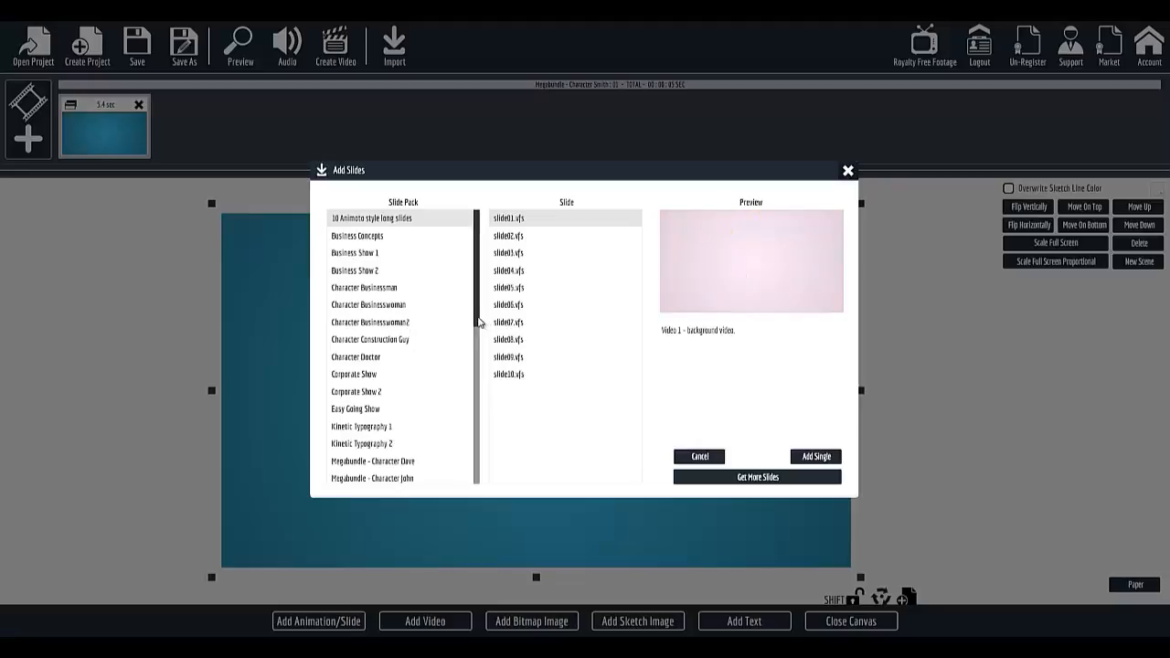
pyautogui.moveTo(477, 322); pyautogui.dragTo(475, 361)
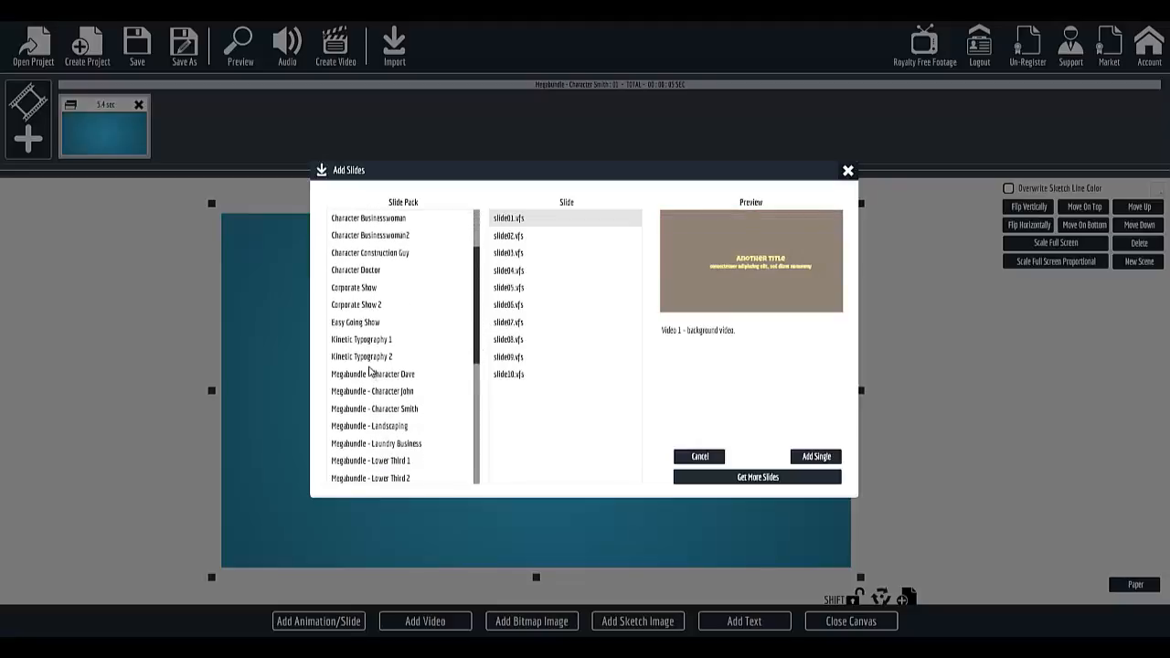
pyautogui.click(419, 411)
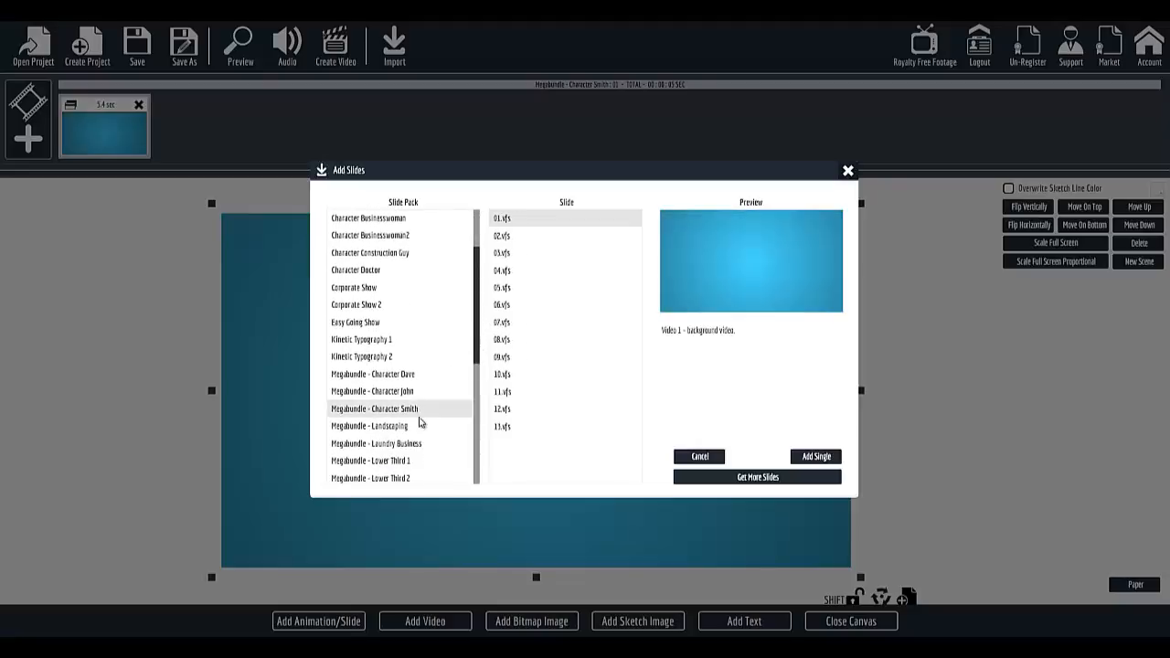
# Check slide 2's source in the notes, add the pack's 04.vfs slide to the canvas, and close the canvas.
pyautogui.hotkey('alt', 'Tab')
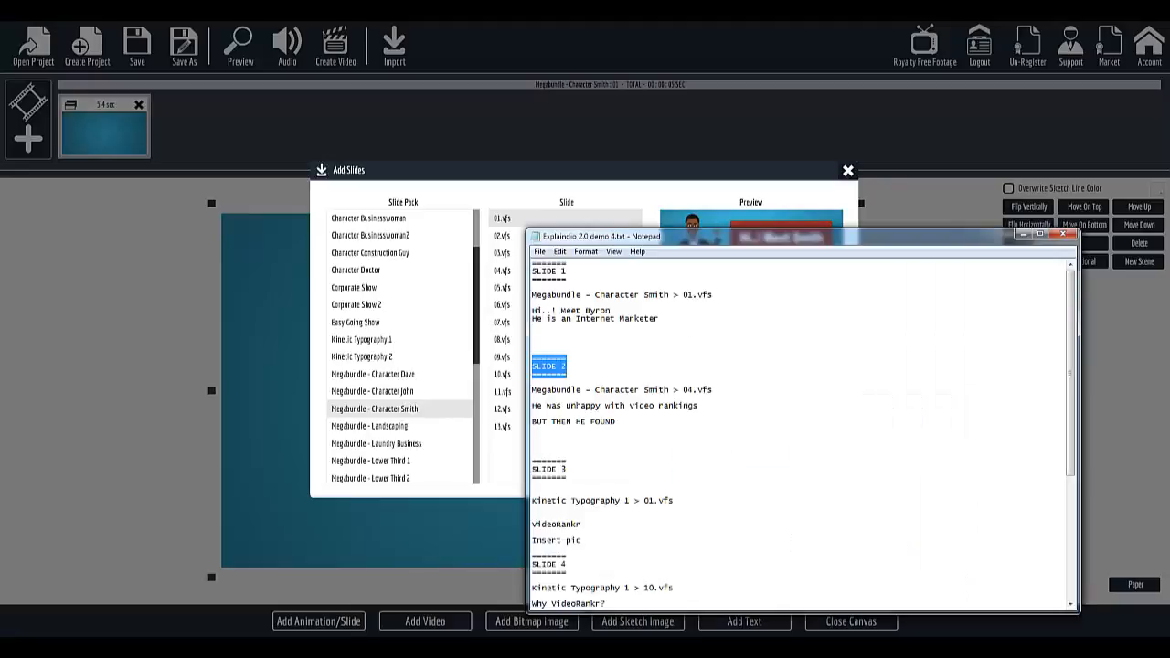
pyautogui.hotkey('alt', 'Tab')
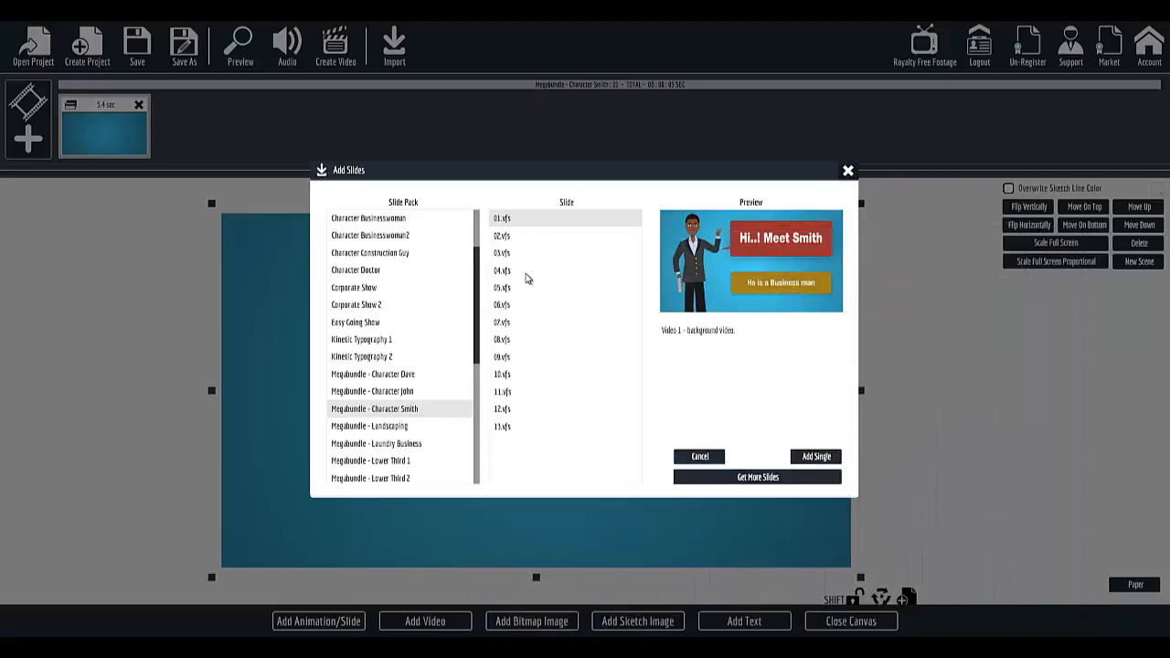
pyautogui.click(526, 272)
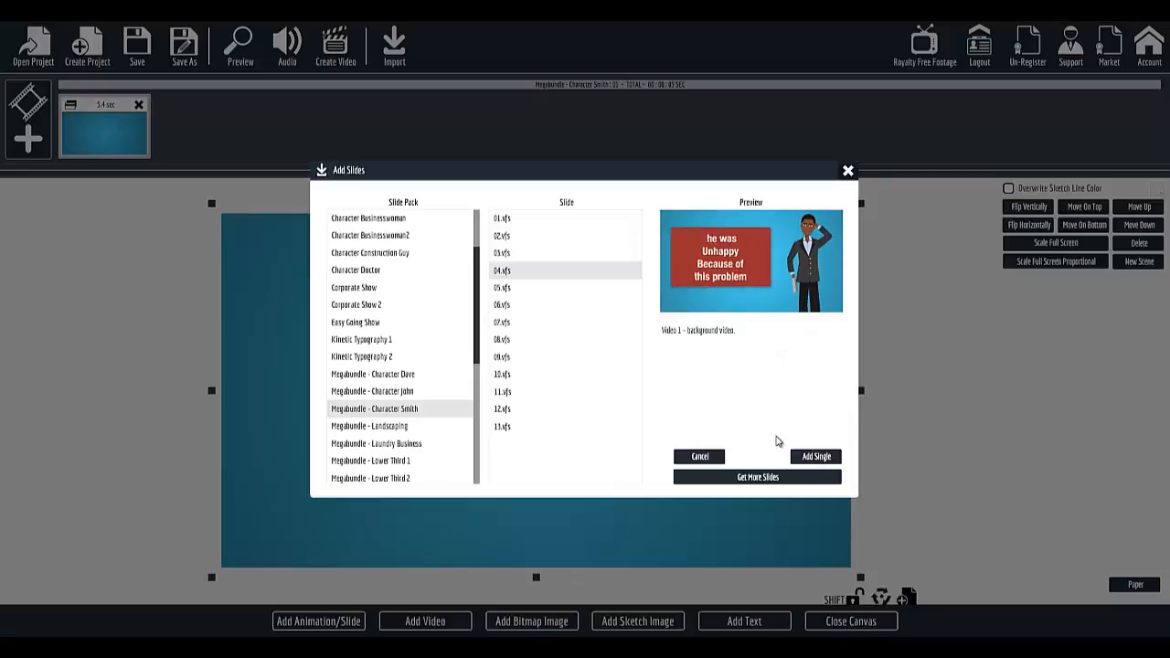
pyautogui.click(807, 459)
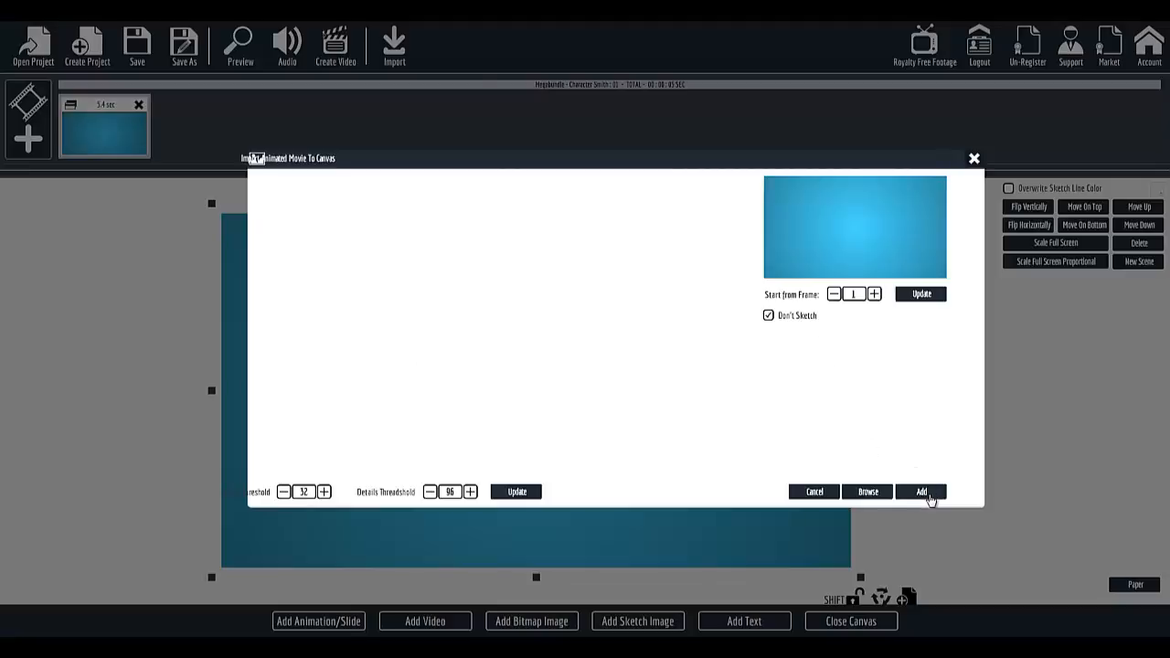
pyautogui.click(923, 493)
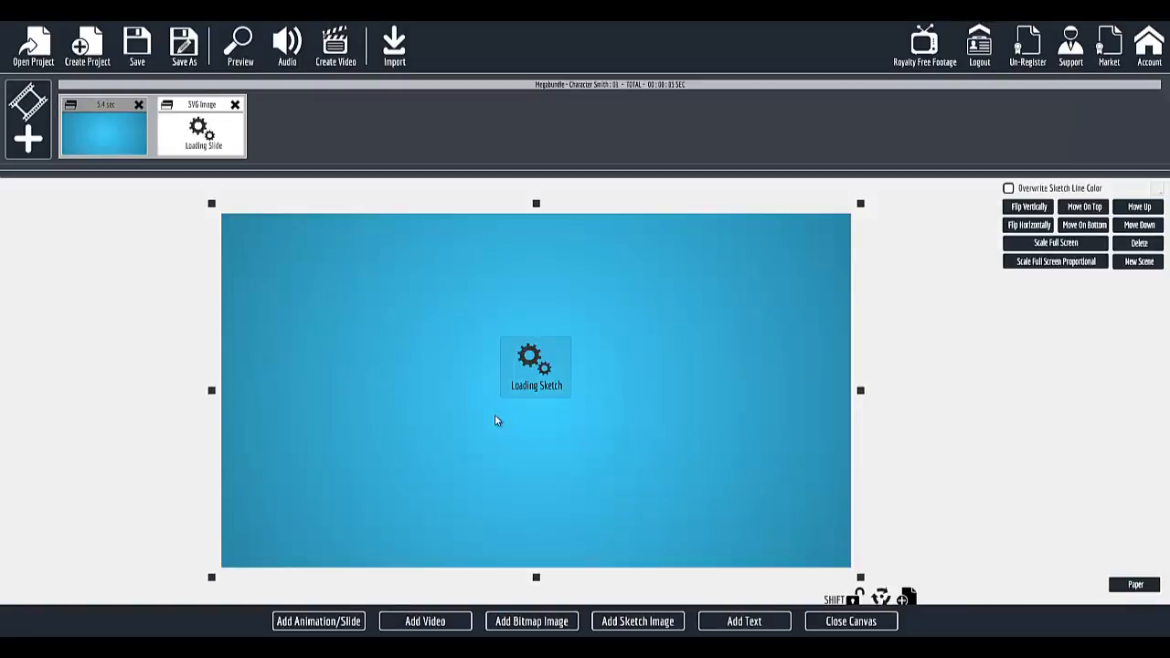
pyautogui.click(852, 621)
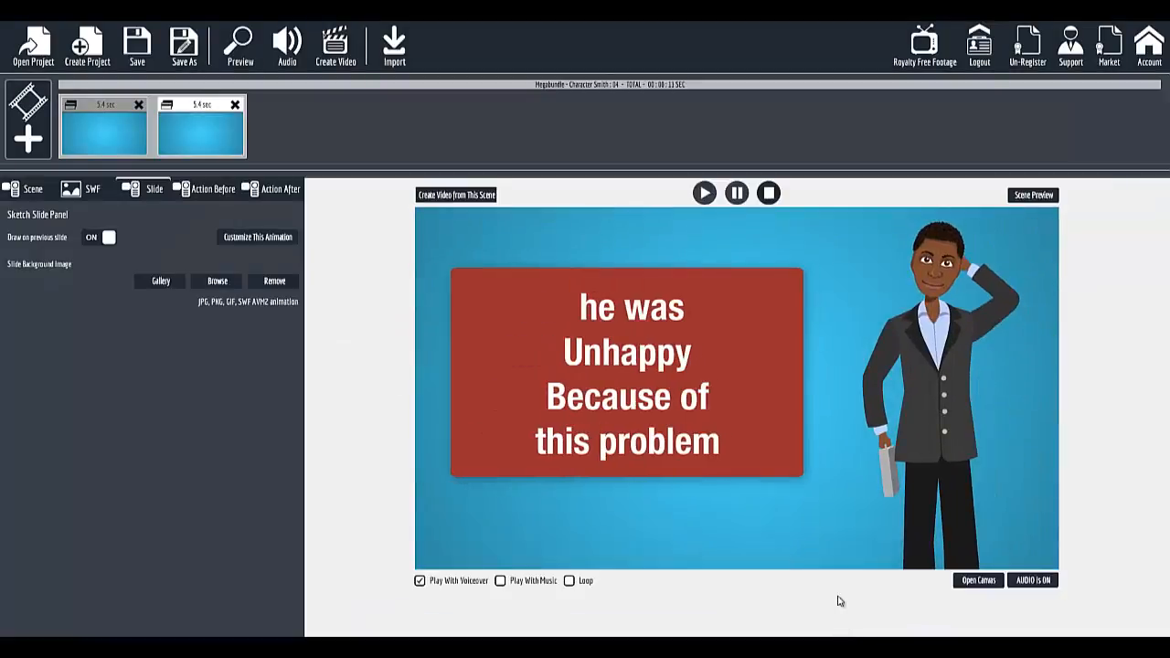
# Examine the animation, image, text and outline customization options of the second slide.
pyautogui.click(258, 238)
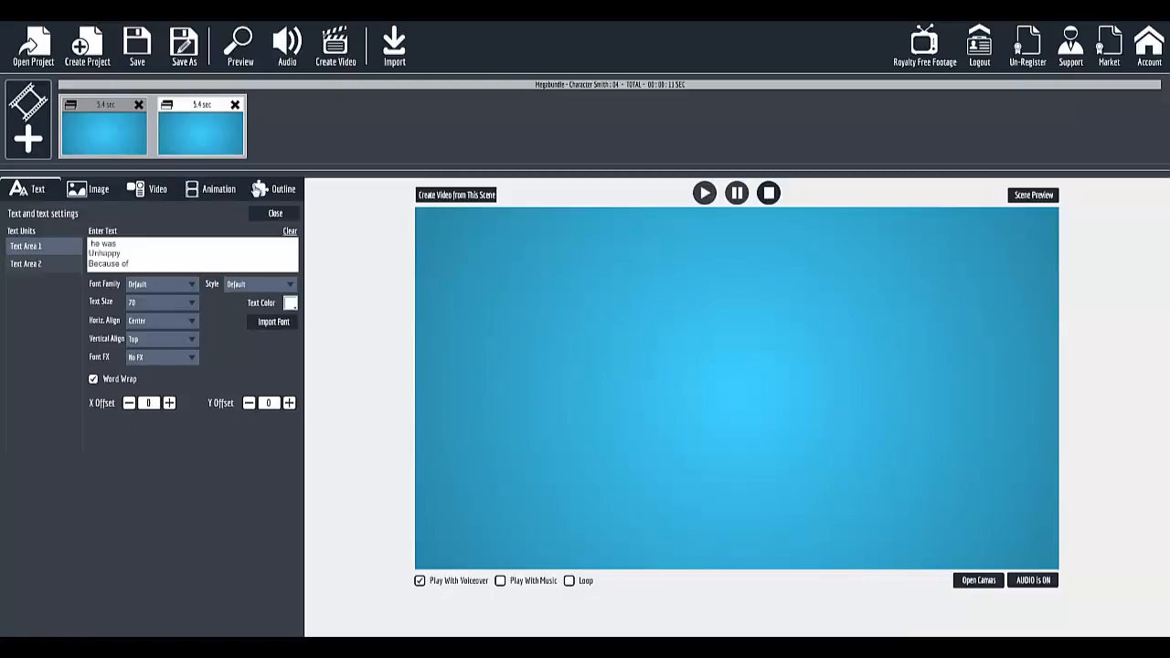
pyautogui.click(218, 194)
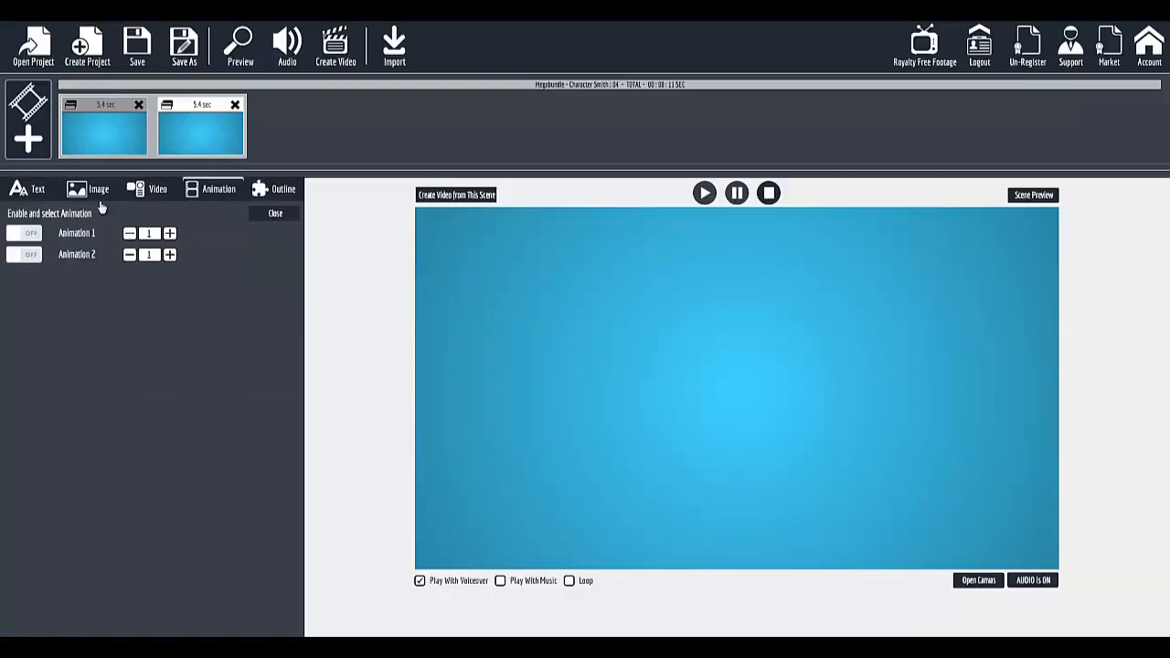
pyautogui.click(91, 194)
pyautogui.click(36, 192)
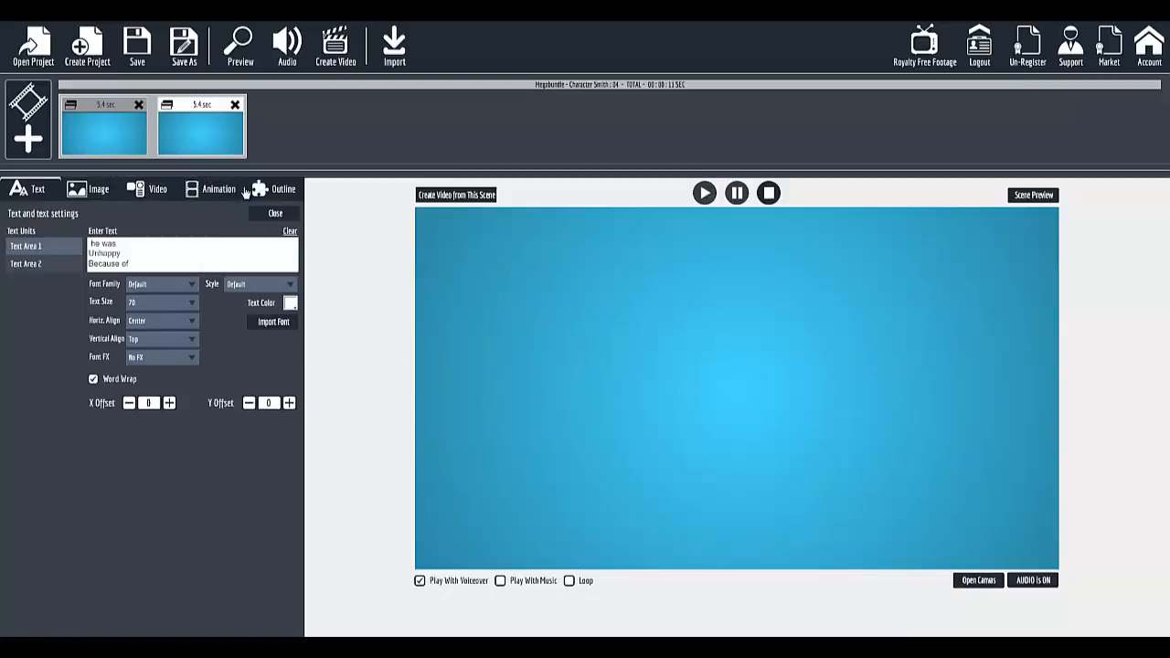
pyautogui.click(276, 189)
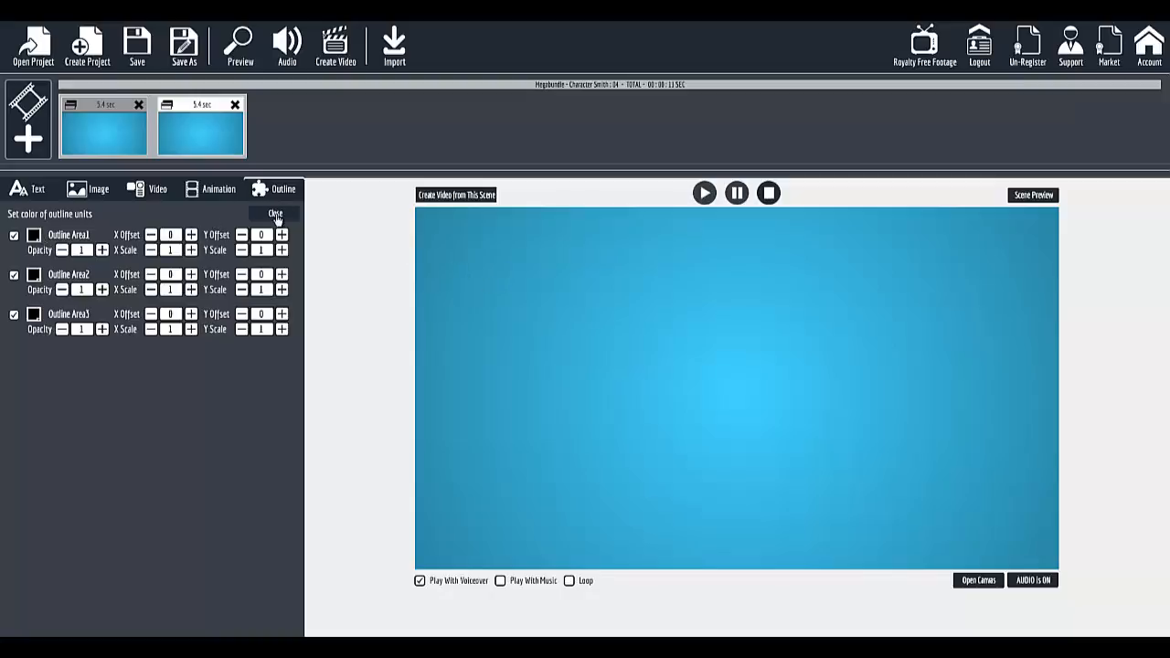
pyautogui.click(163, 154)
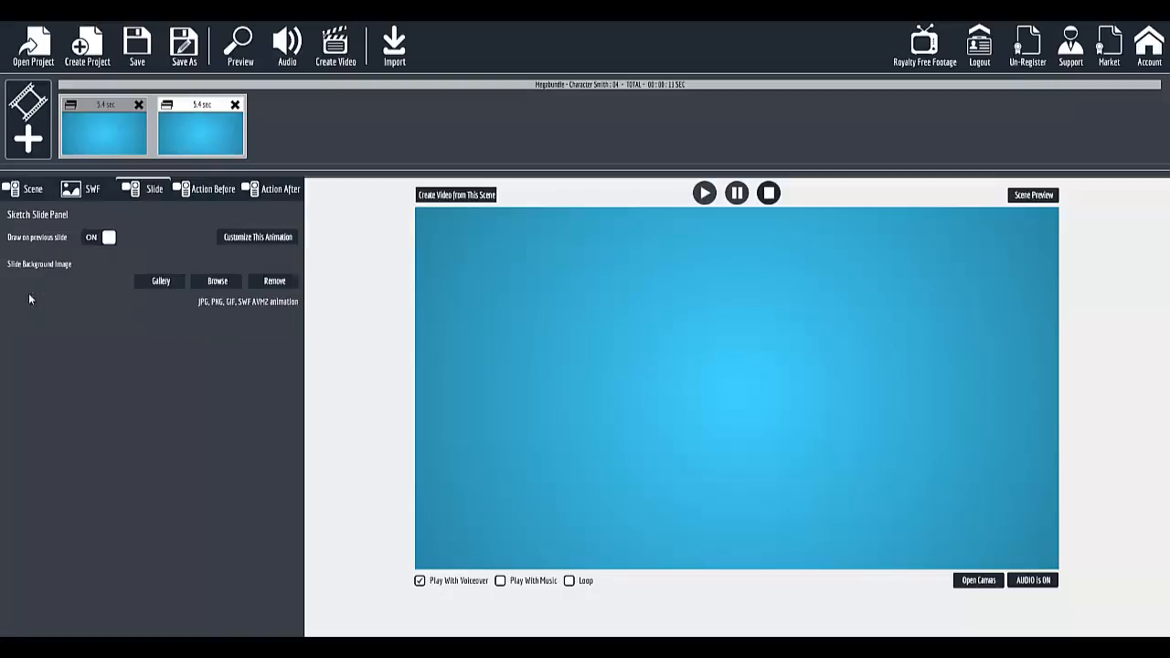
pyautogui.click(254, 240)
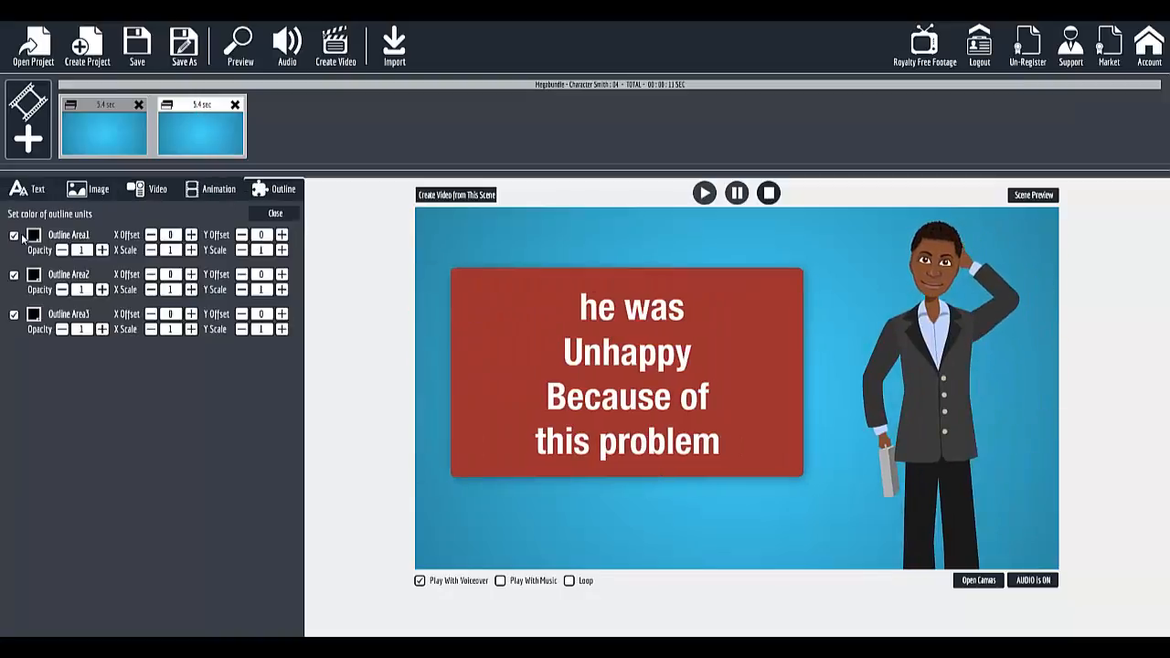
# Open the first slide's animation customization and switch Outline Area1 off and back on.
pyautogui.click(106, 106)
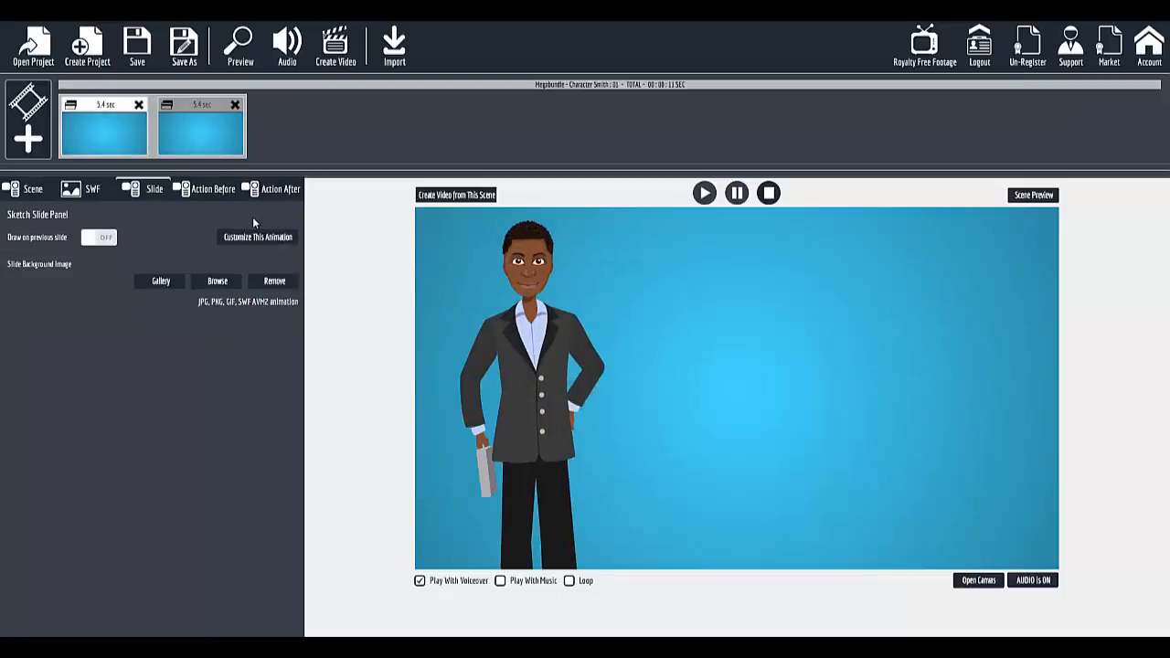
pyautogui.click(86, 189)
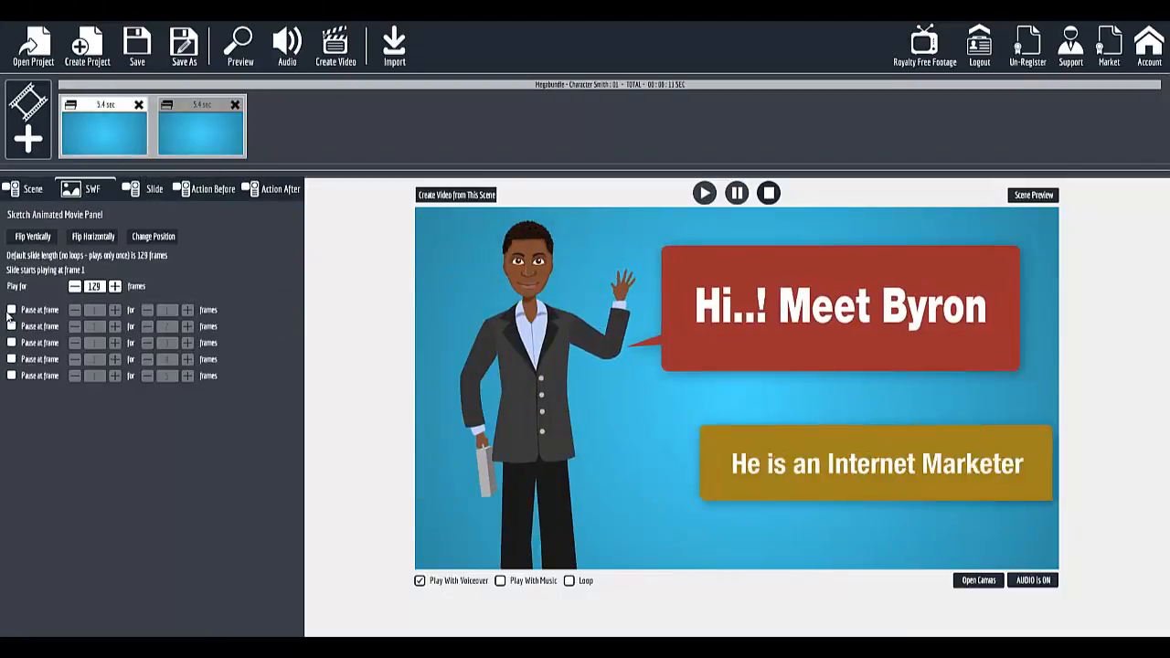
pyautogui.click(151, 189)
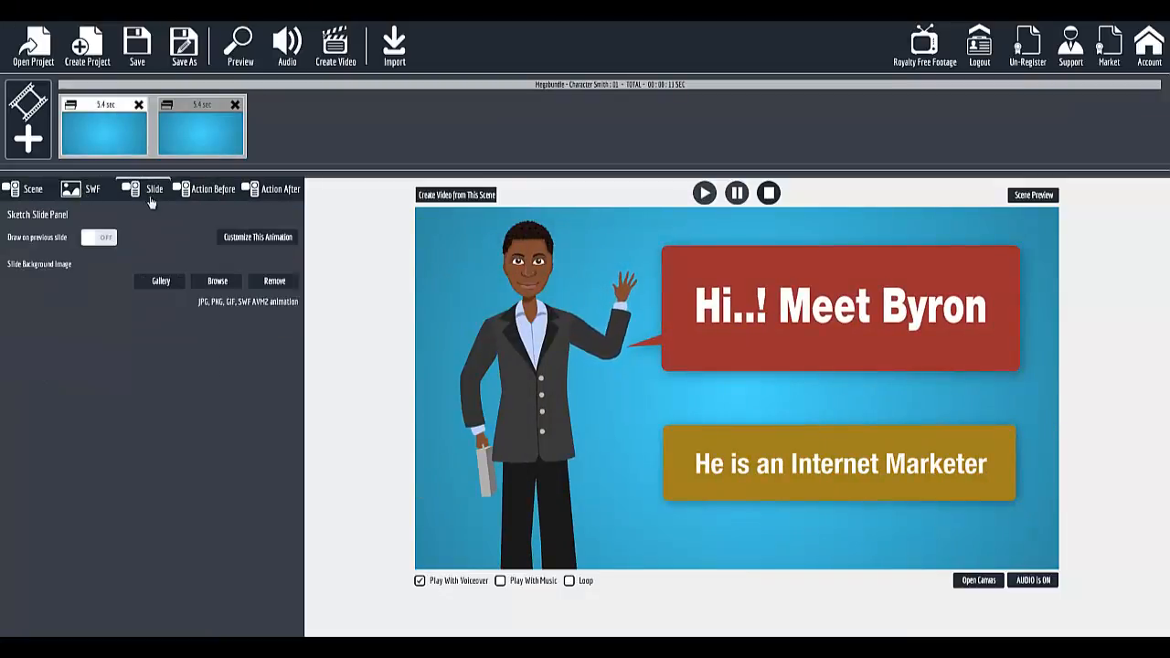
pyautogui.click(245, 238)
pyautogui.click(14, 236)
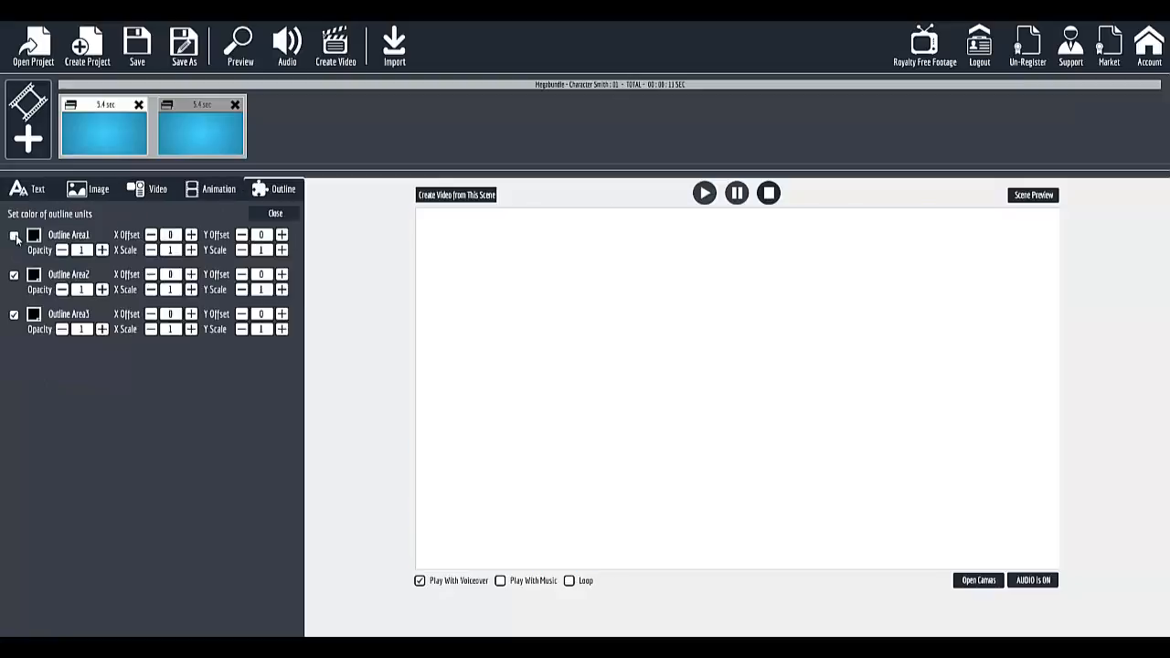
pyautogui.click(13, 237)
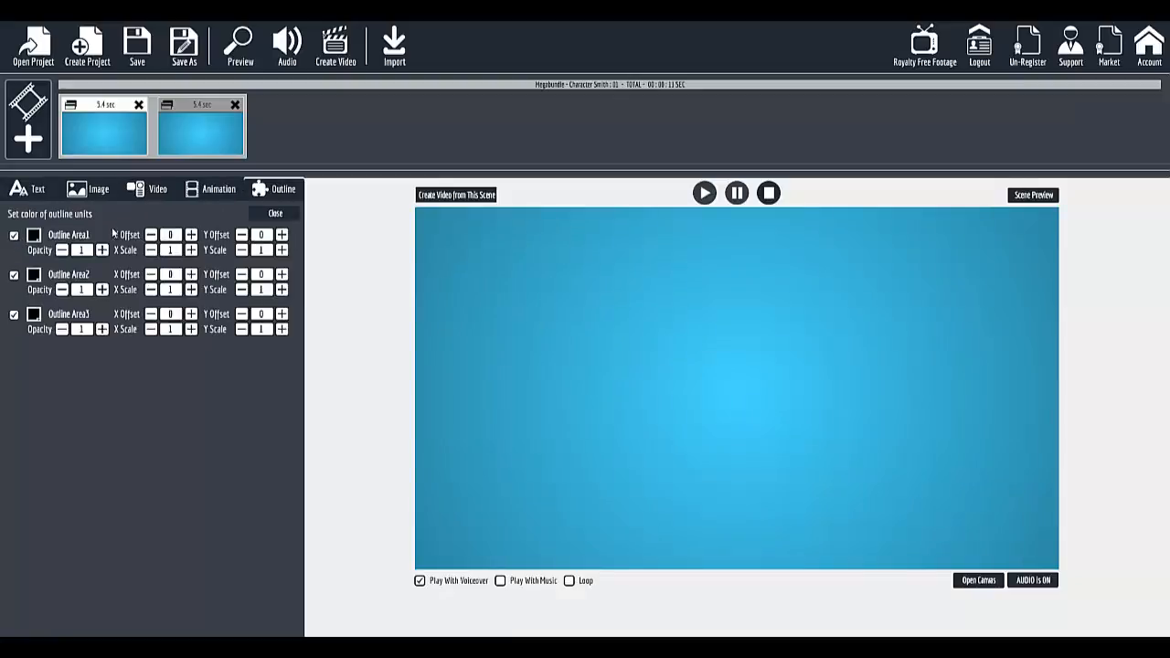
# Return to the second slide's animation customization and switch Outline Area3 off and back on.
pyautogui.click(206, 106)
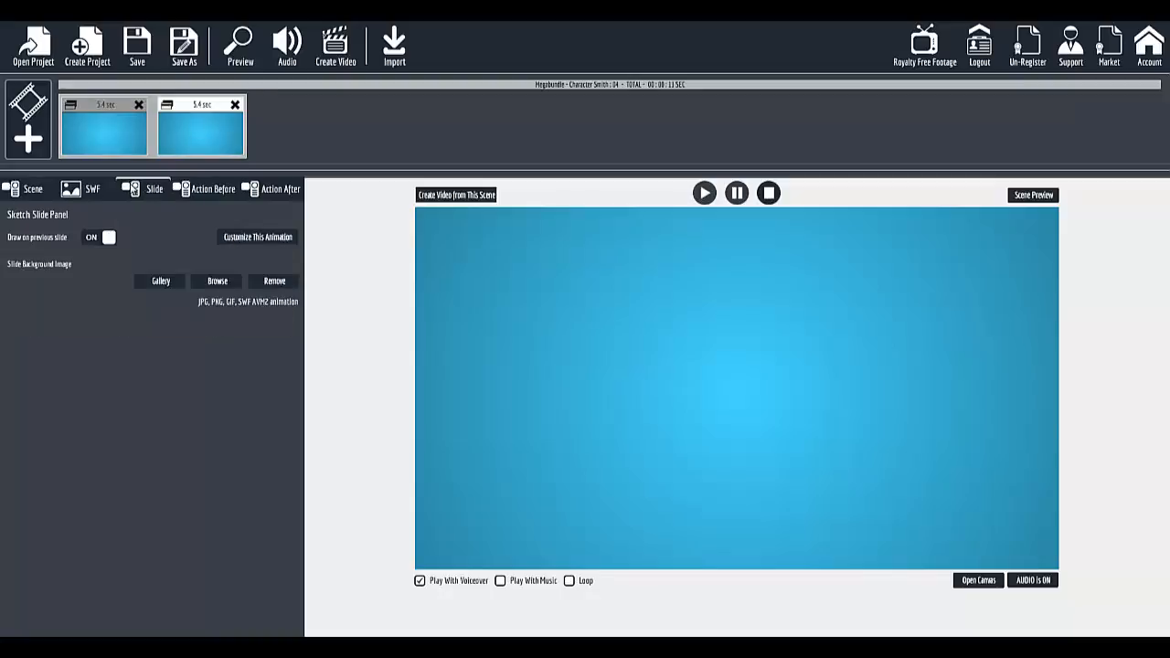
pyautogui.click(258, 237)
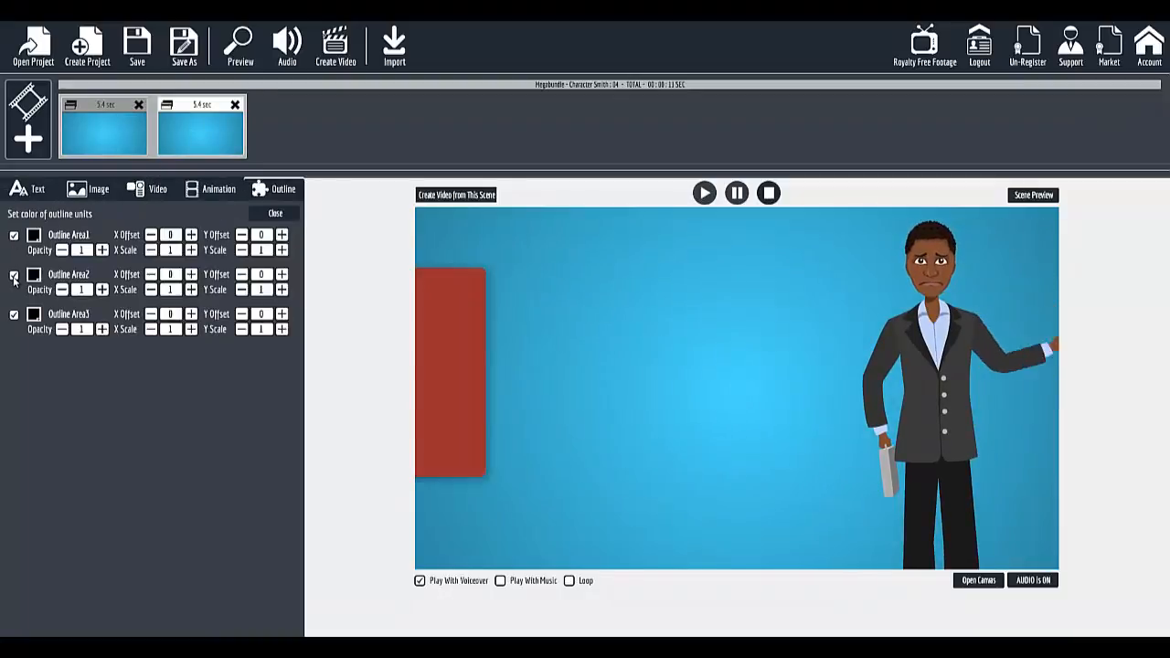
pyautogui.click(13, 315)
pyautogui.click(14, 315)
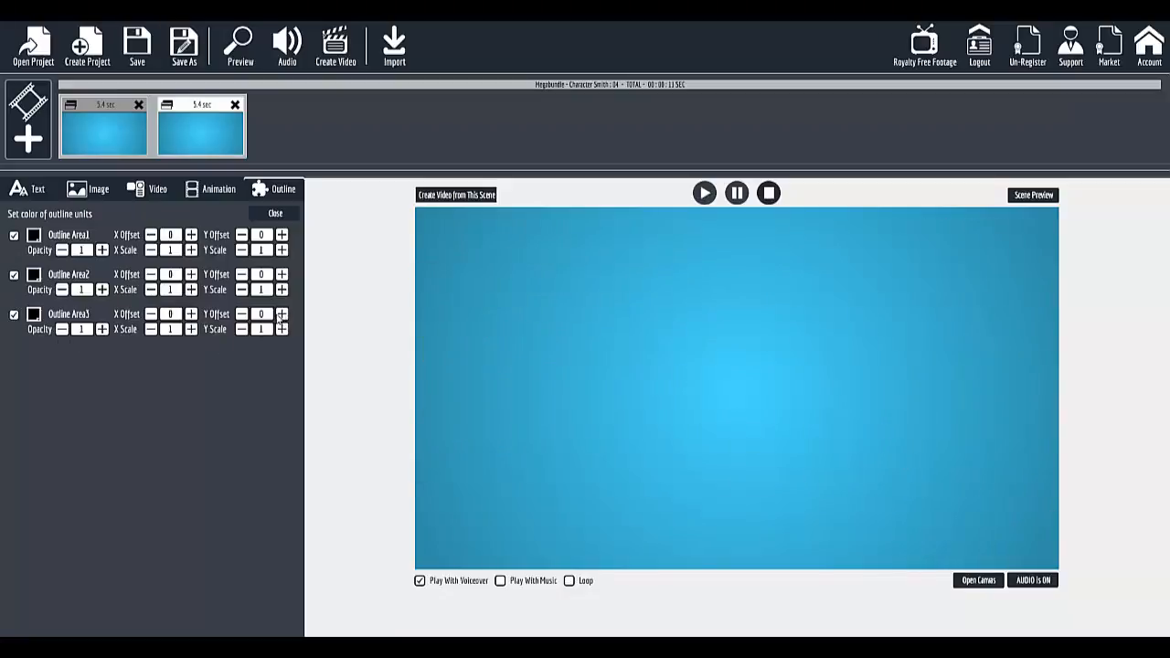
# Try character_2_hi.swf from the Character Businesswoman gallery folder as the second slide's background image and remove it.
pyautogui.click(216, 189)
pyautogui.click(146, 189)
pyautogui.click(91, 189)
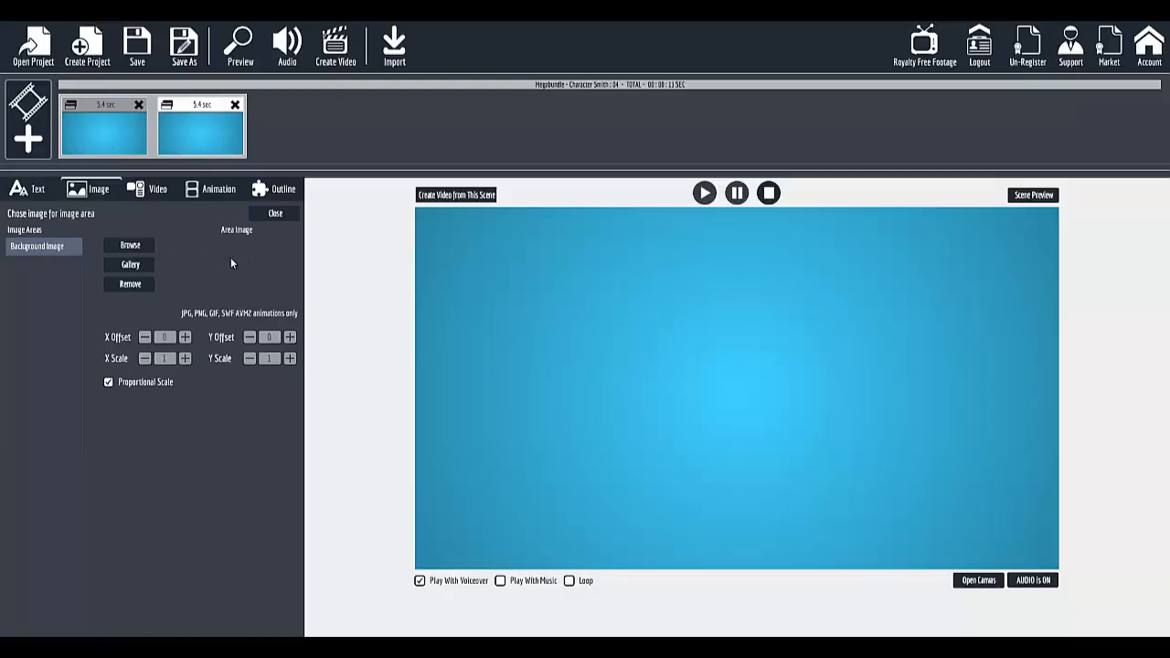
pyautogui.click(128, 265)
pyautogui.click(399, 253)
pyautogui.click(509, 259)
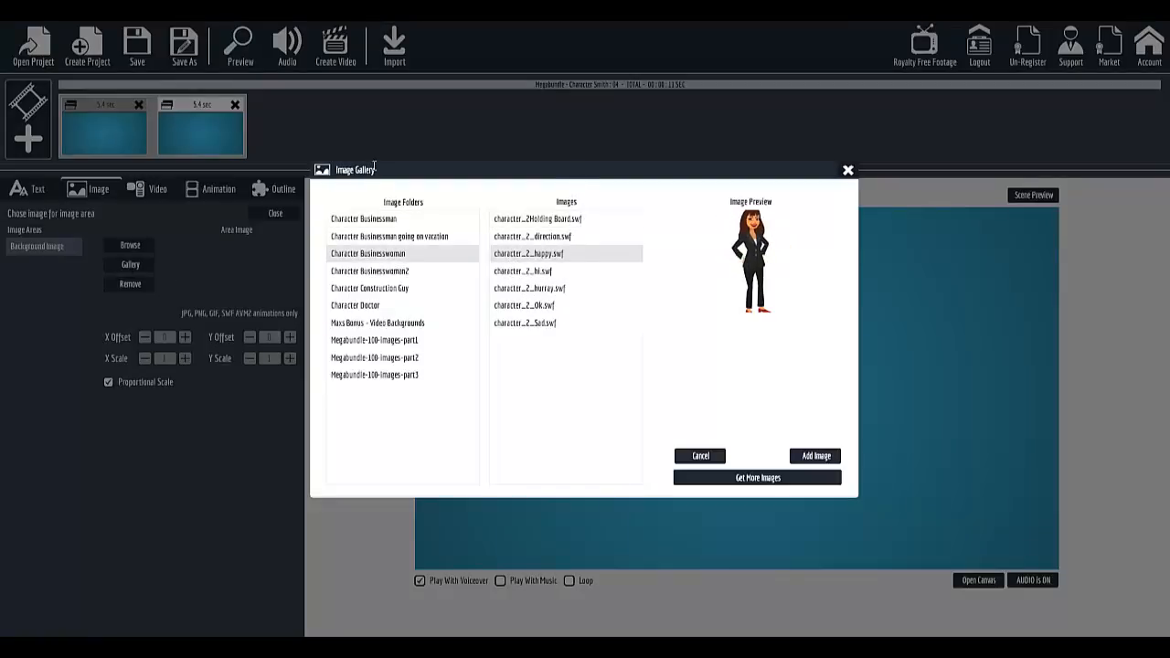
pyautogui.click(519, 272)
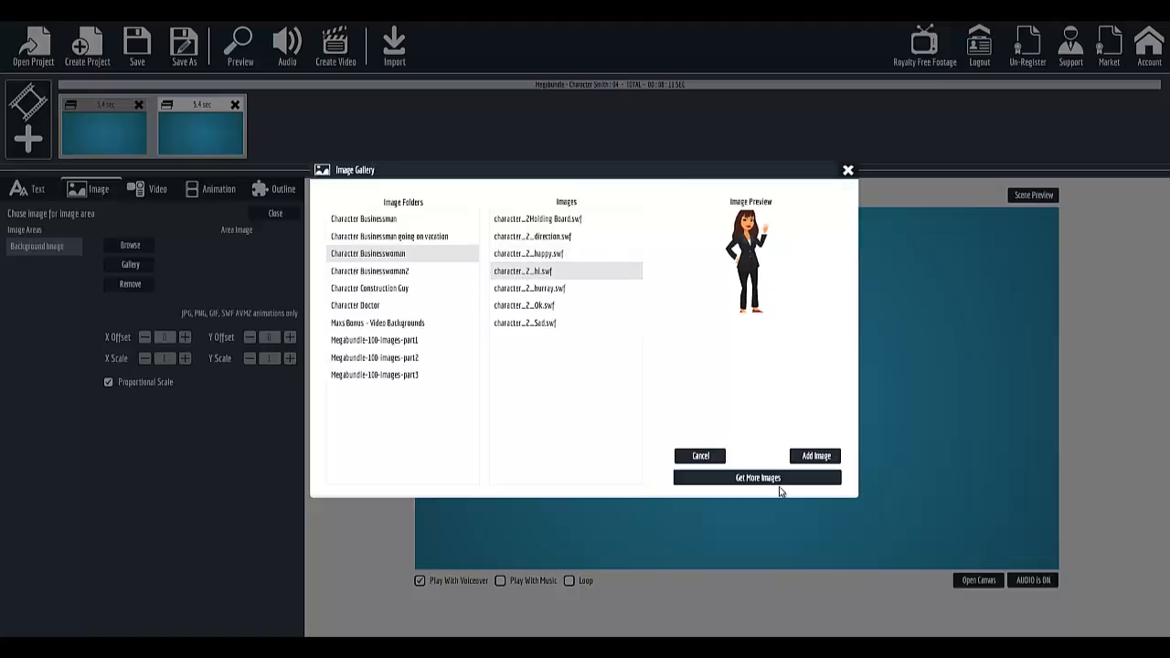
pyautogui.click(816, 455)
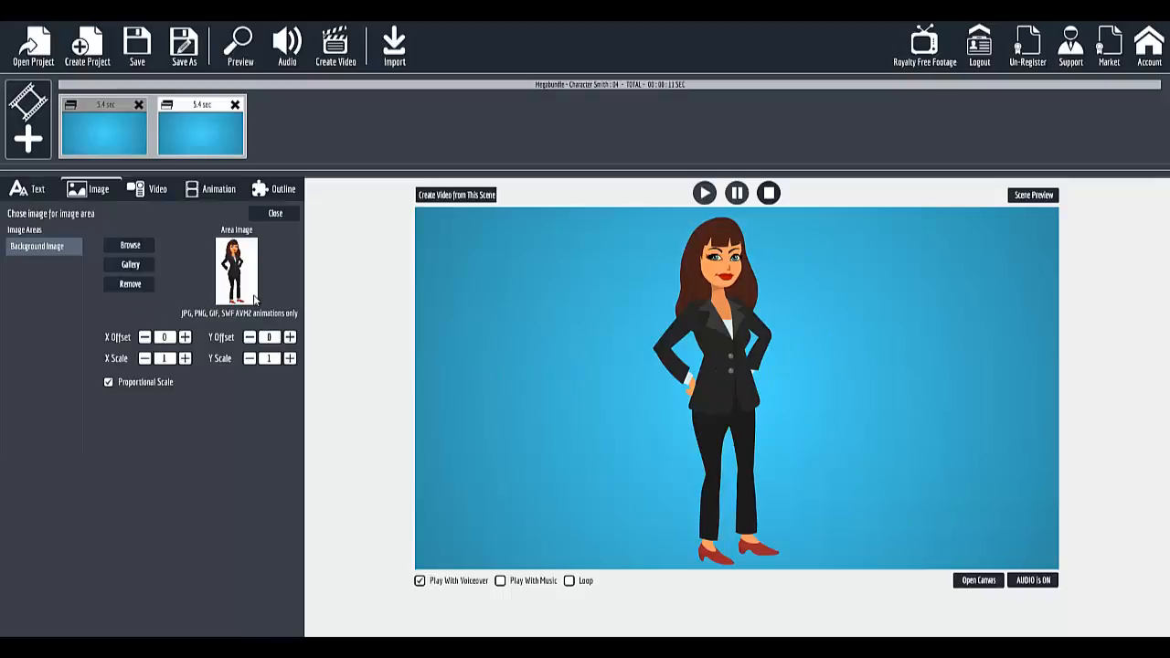
pyautogui.click(141, 289)
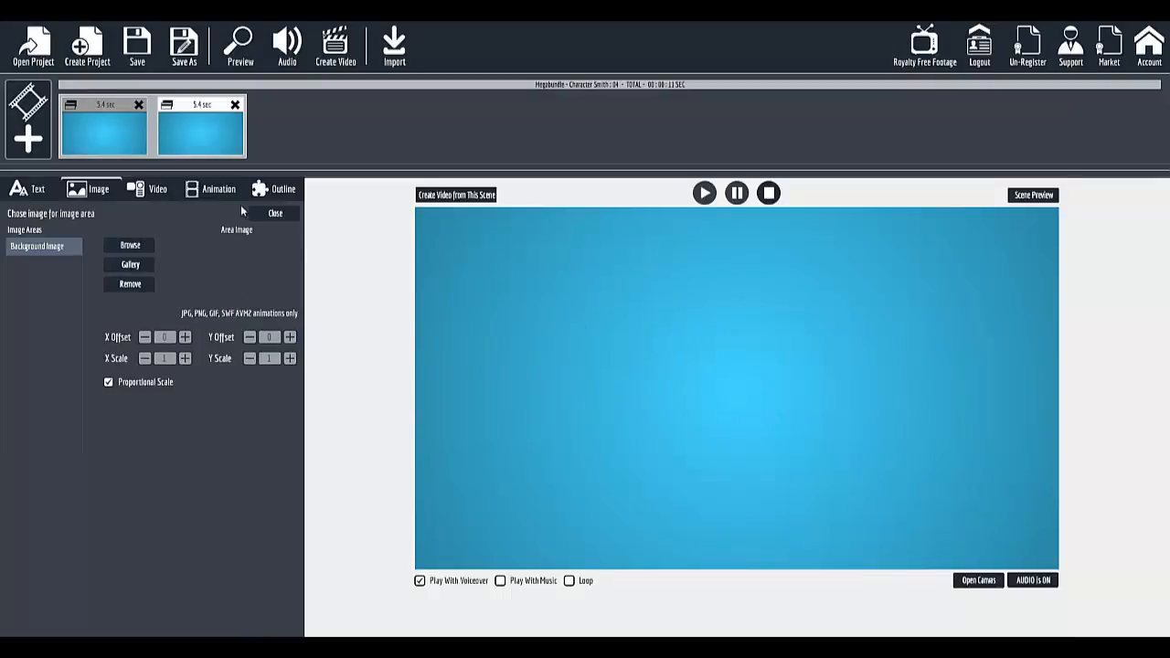
# Play the second slide and look over its animation and video customization settings.
pyautogui.click(705, 203)
pyautogui.click(213, 190)
pyautogui.click(150, 192)
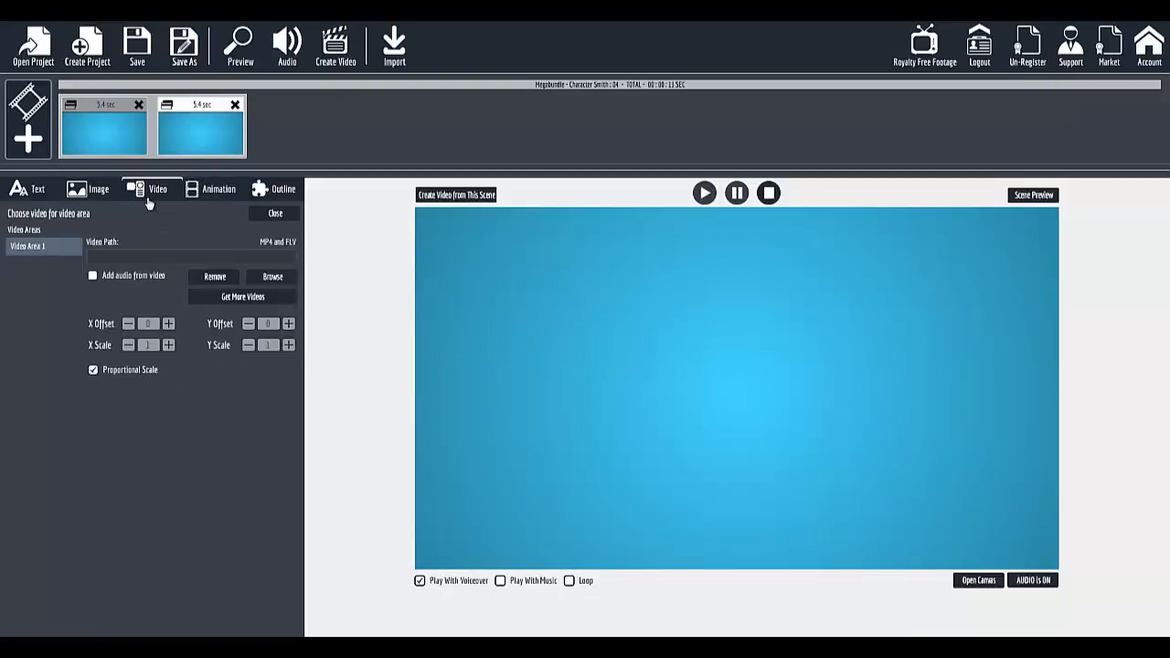
# Check the SLIDE 2 notes and rewrite the second slide's Text Area 1 as "He Was Unhappy With his Video Rankings" over four lines.
pyautogui.click(30, 189)
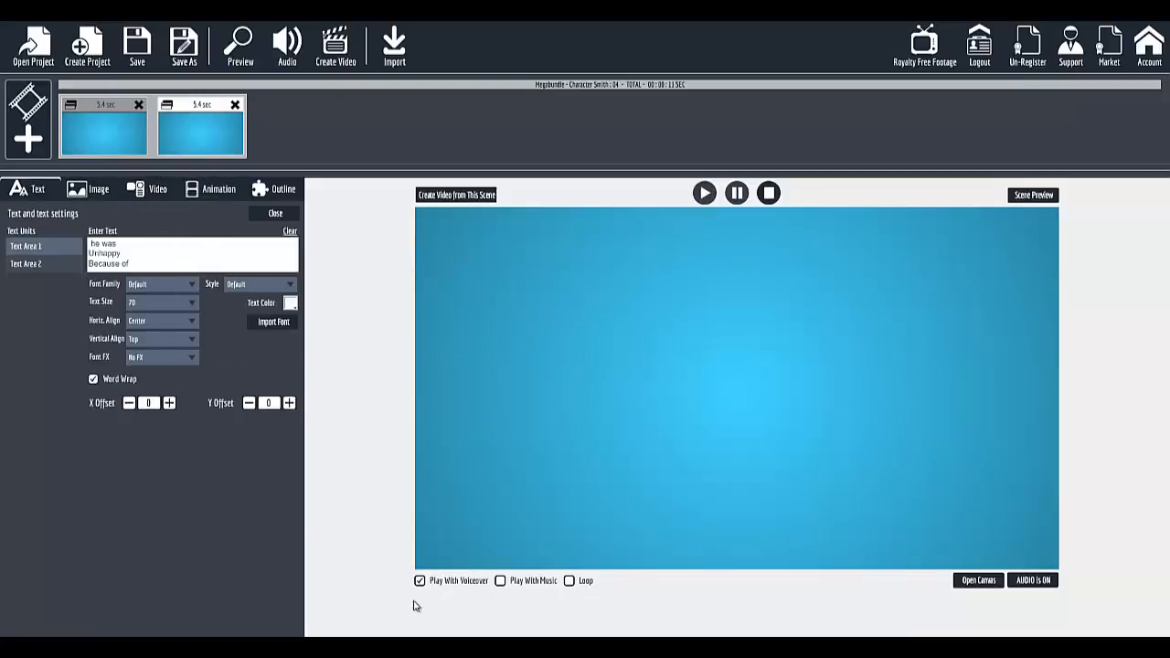
pyautogui.hotkey('alt', 'Tab')
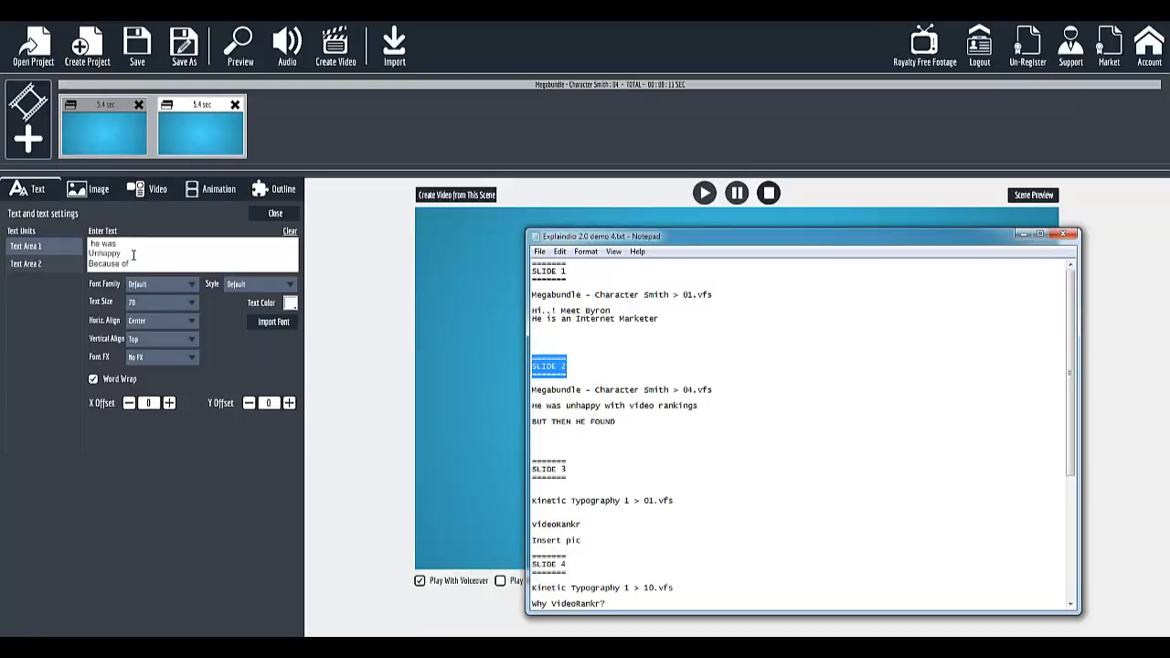
pyautogui.moveTo(89, 264); pyautogui.dragTo(125, 241)
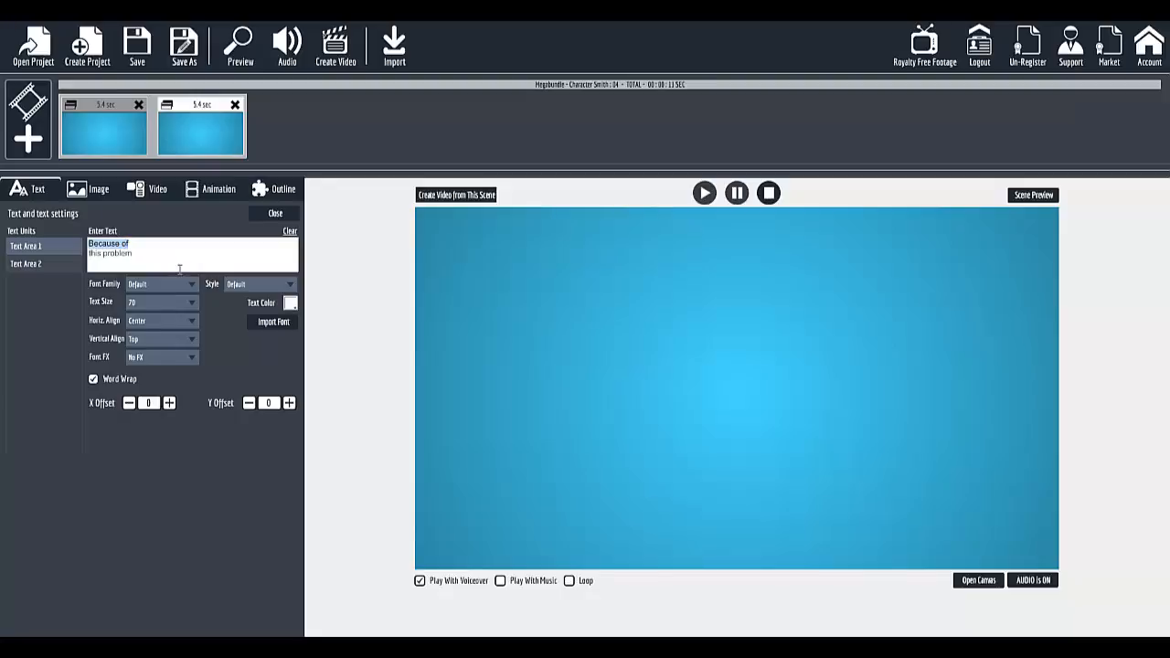
pyautogui.write('Unnappy')
pyautogui.press('Return')
pyautogui.write('With his')
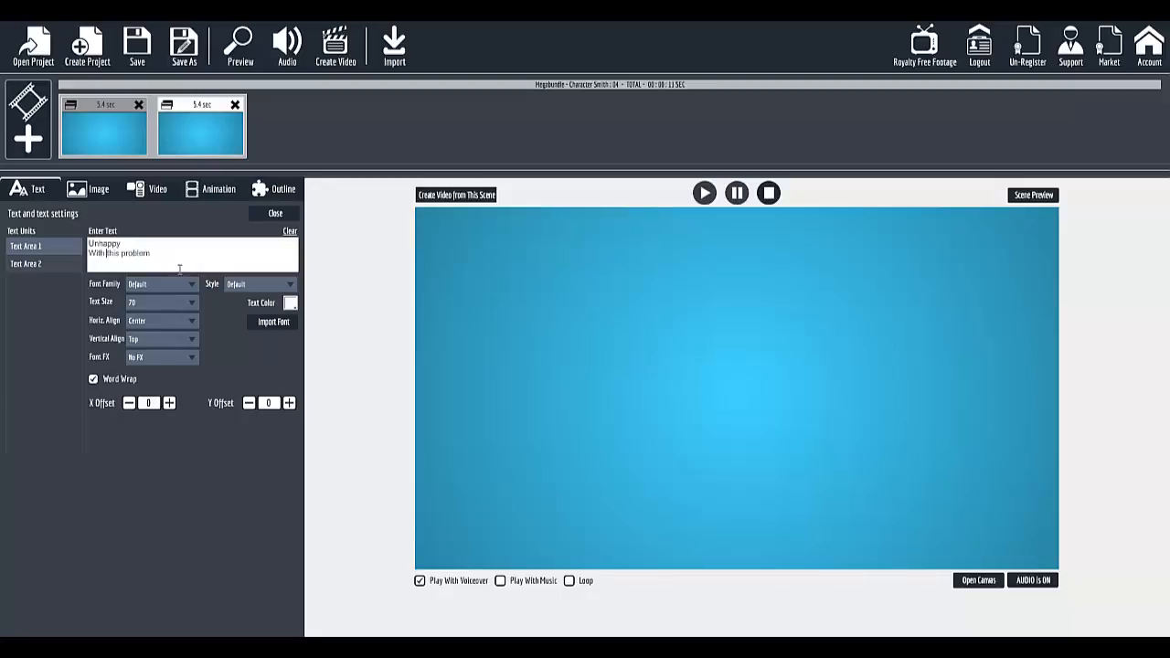
pyautogui.press('Return')
pyautogui.press('Delete')
pyautogui.hotkey('shift', 'End')
pyautogui.write('Vid')
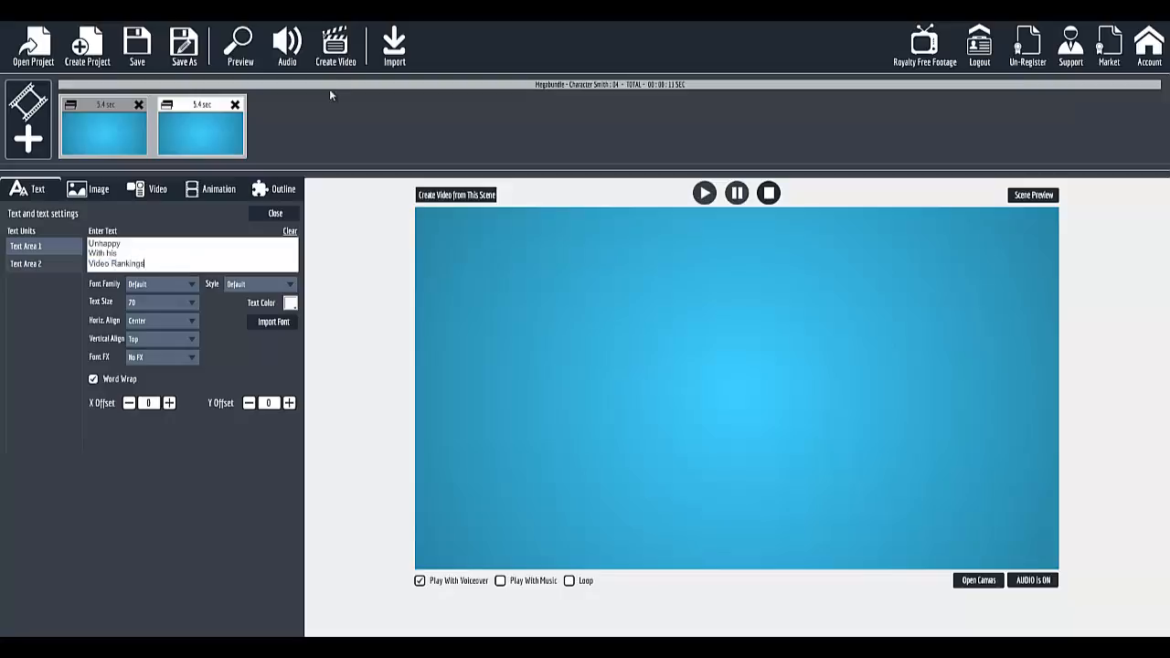
# Briefly preview the whole video and play the scene preview of the second slide.
pyautogui.click(243, 53)
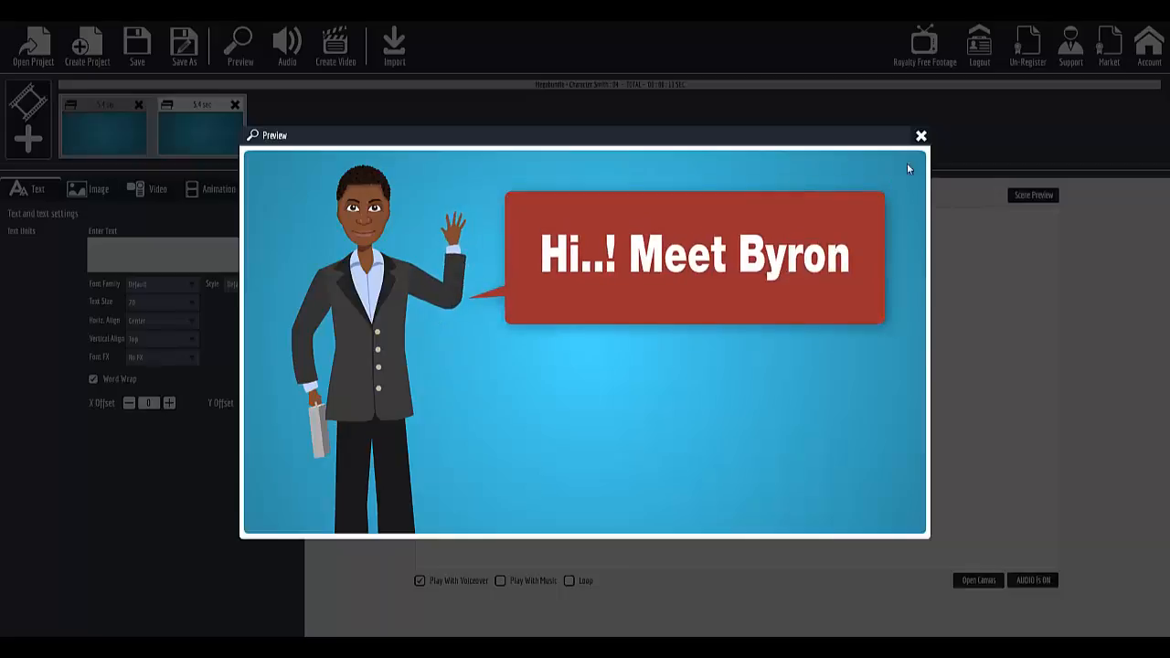
pyautogui.click(921, 136)
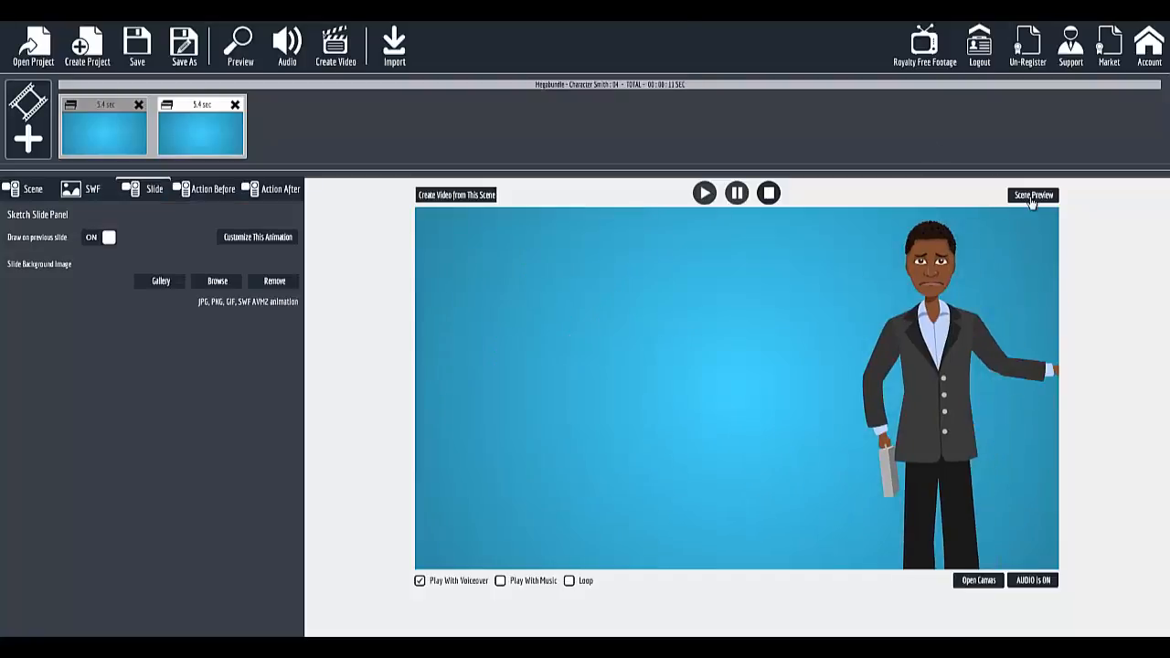
pyautogui.click(1033, 195)
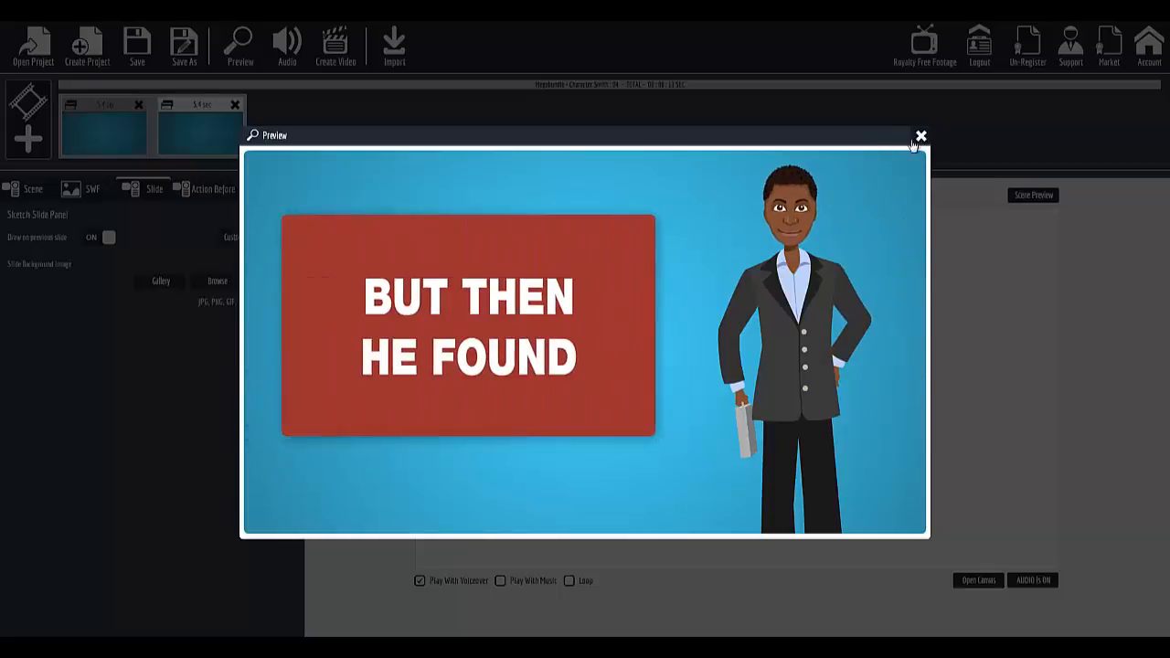
pyautogui.click(921, 136)
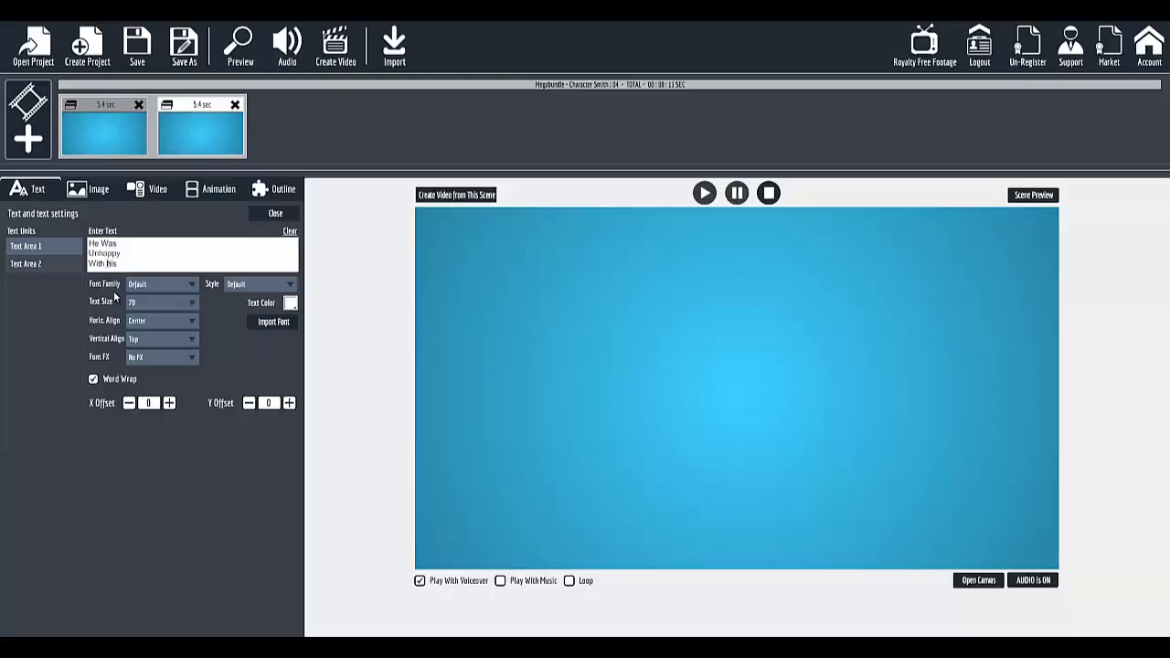
# Review the second slide's two text areas and compare the Text Area 2 wording with the SLIDE 2 notes.
pyautogui.press('Down')
pyautogui.click(27, 264)
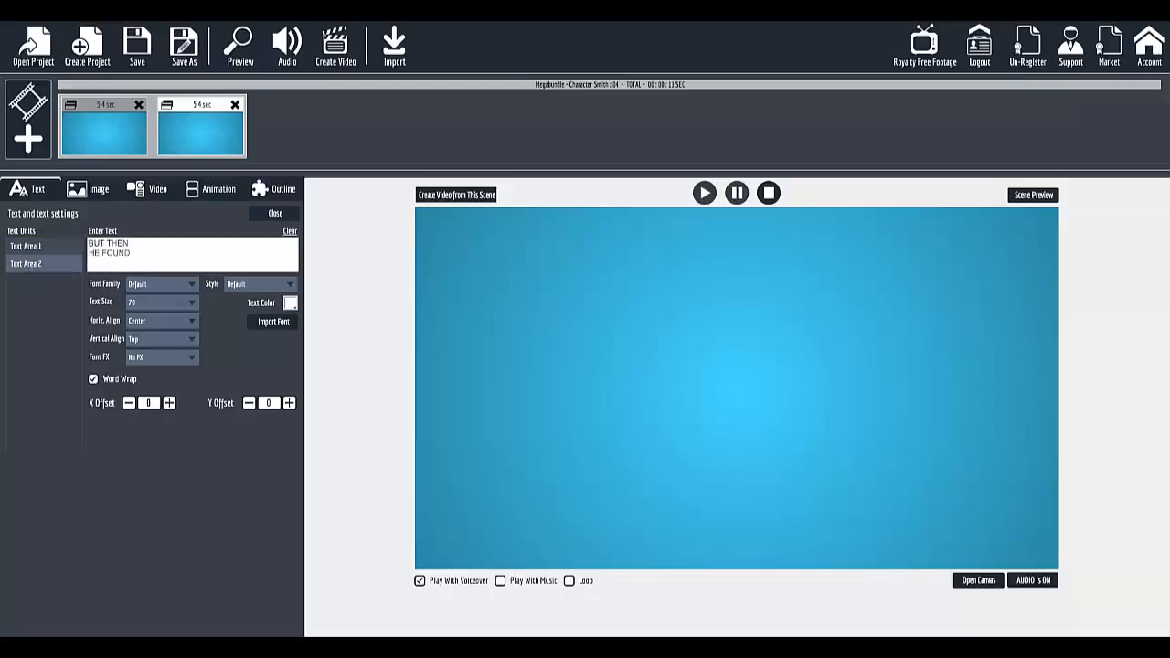
pyautogui.hotkey('alt', 'Tab')
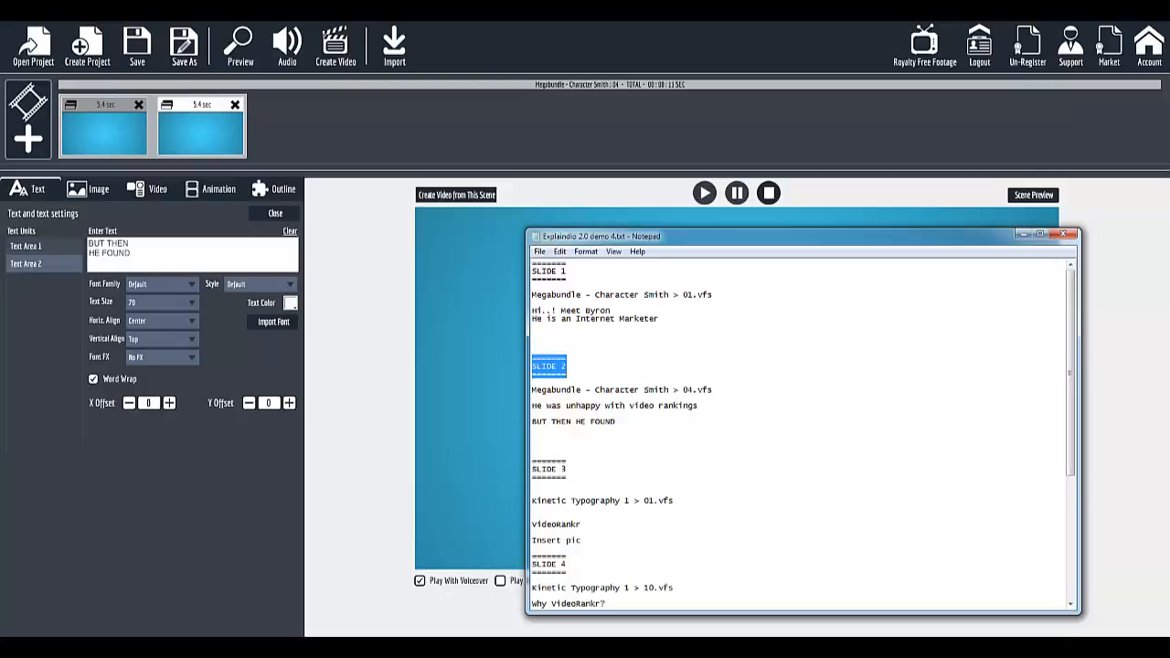
pyautogui.hotkey('alt', 'Tab')
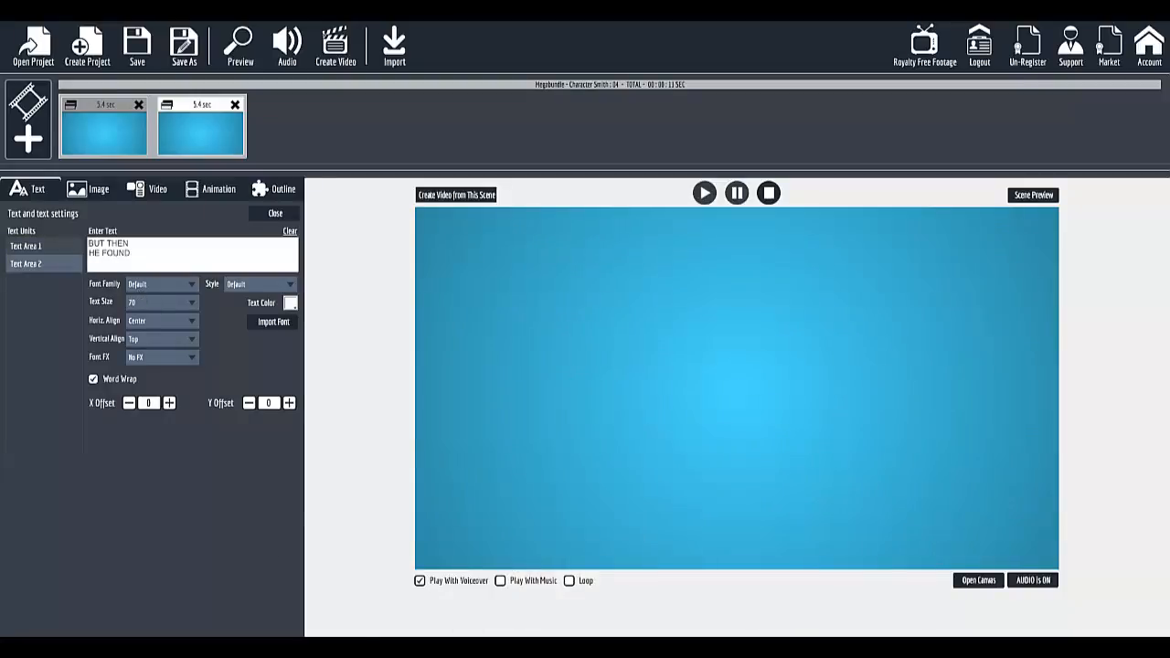
pyautogui.hotkey('alt', 'Tab')
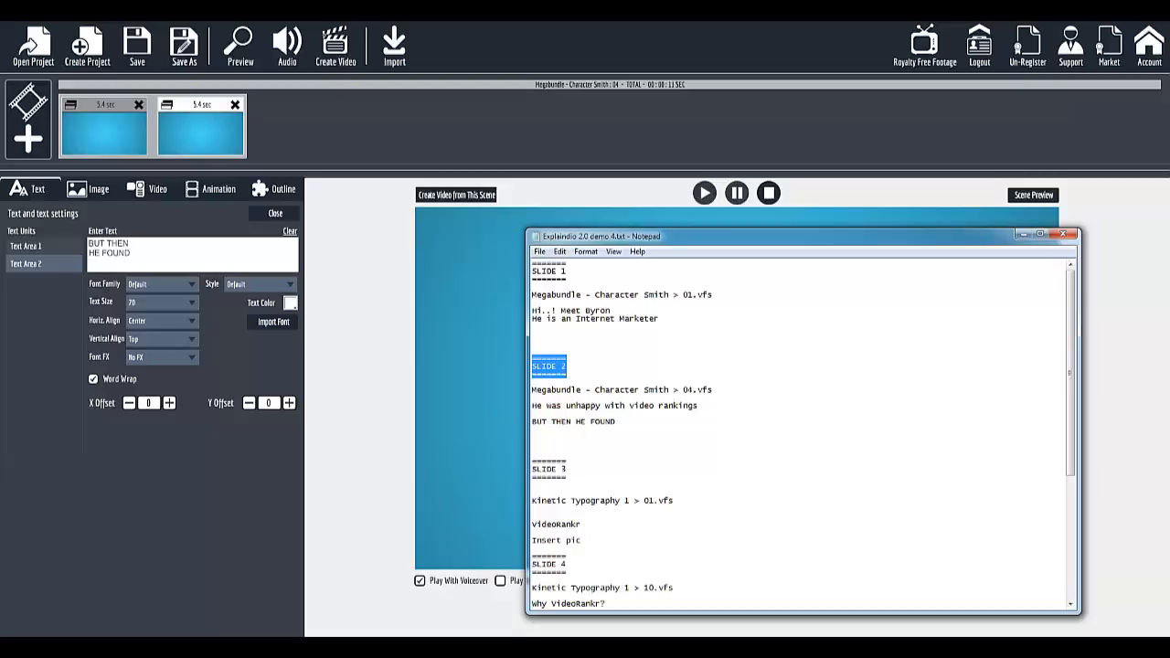
pyautogui.hotkey('alt', 'Tab')
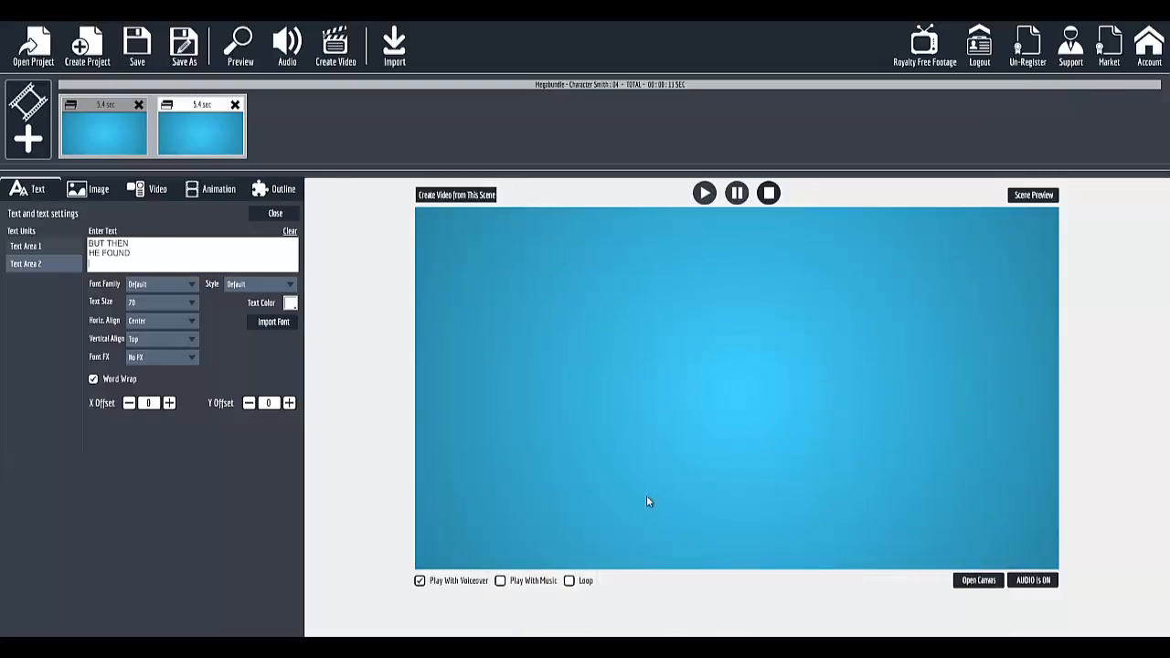
# Open the canvas, look up slide 3's source in the notes, and select the Kinetic Typography 1 pack in the Explaindio slide library.
pyautogui.click(977, 581)
pyautogui.click(313, 628)
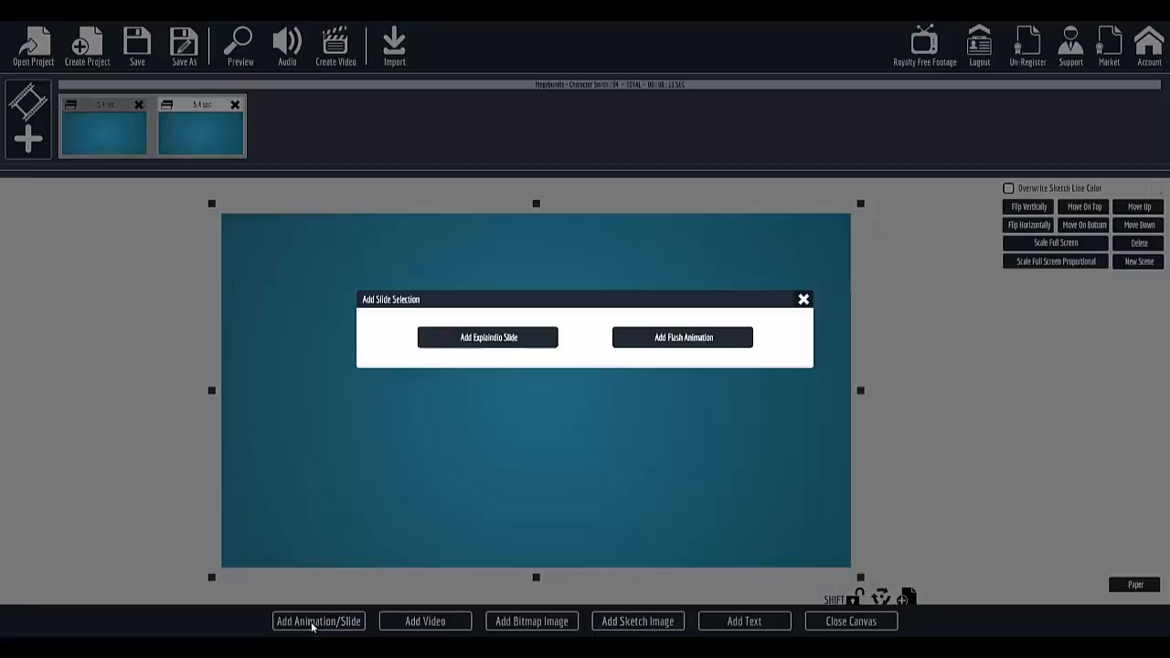
pyautogui.click(462, 341)
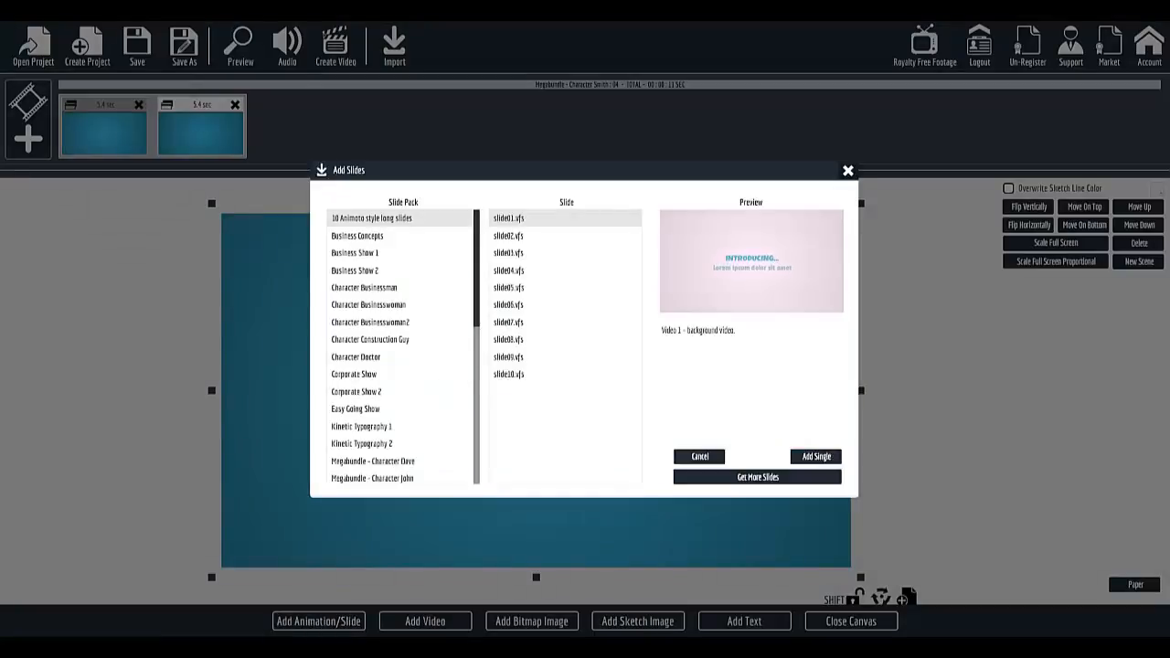
pyautogui.hotkey('alt', 'Tab')
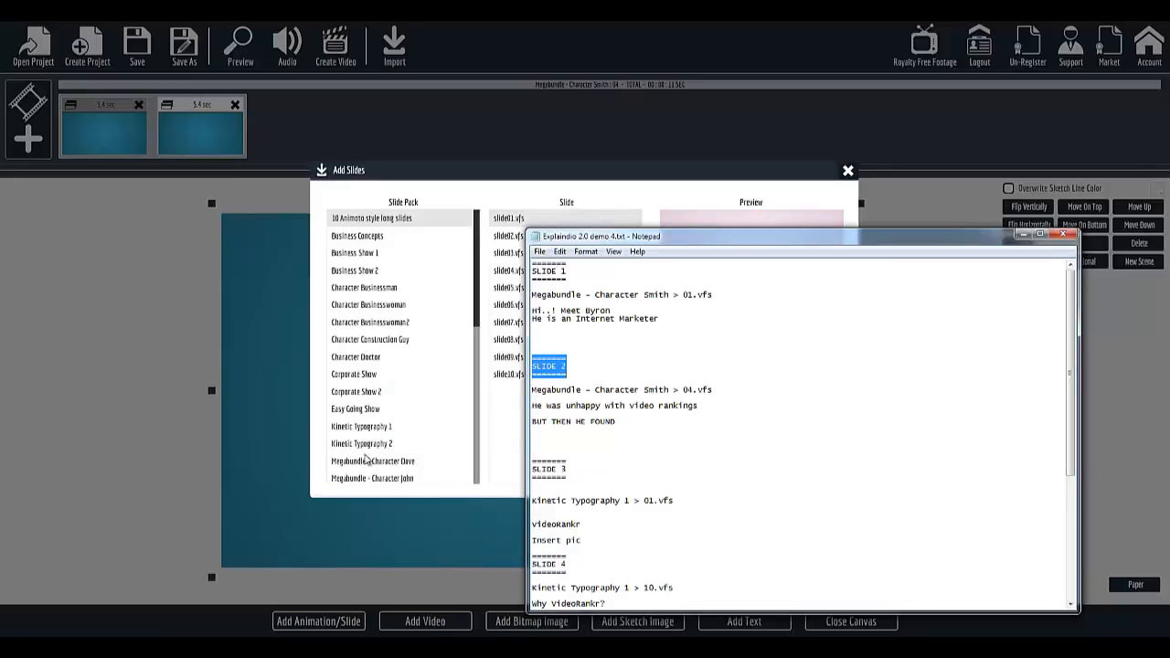
pyautogui.moveTo(476, 324); pyautogui.dragTo(473, 428)
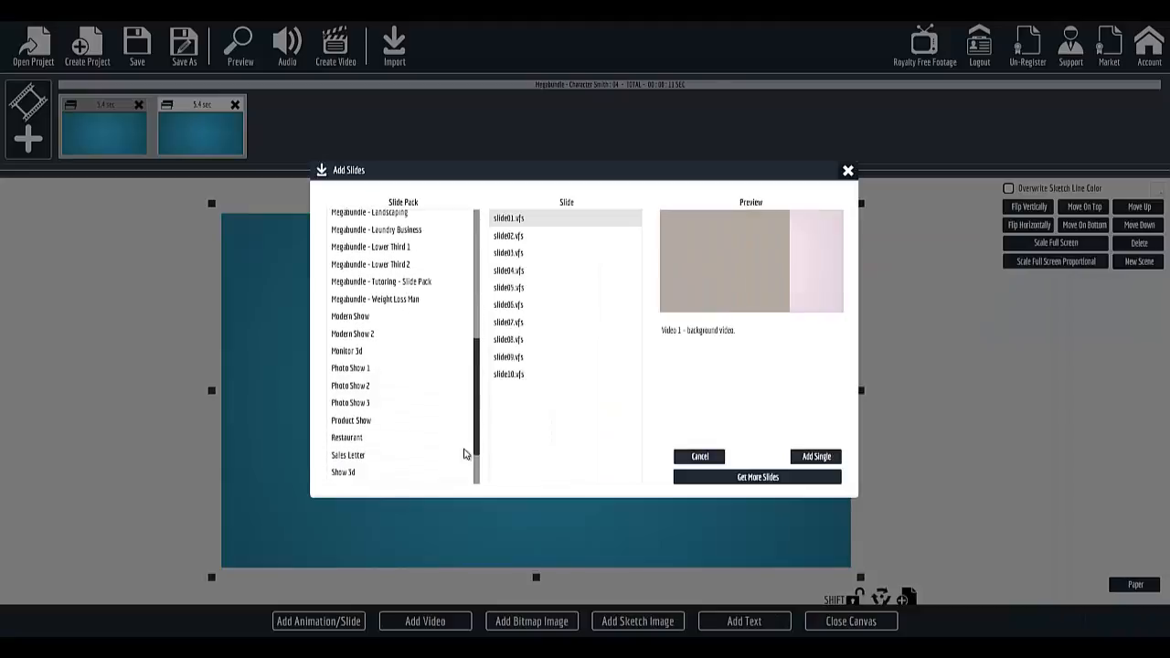
pyautogui.scroll(4, 403, 420)
pyautogui.click(357, 382)
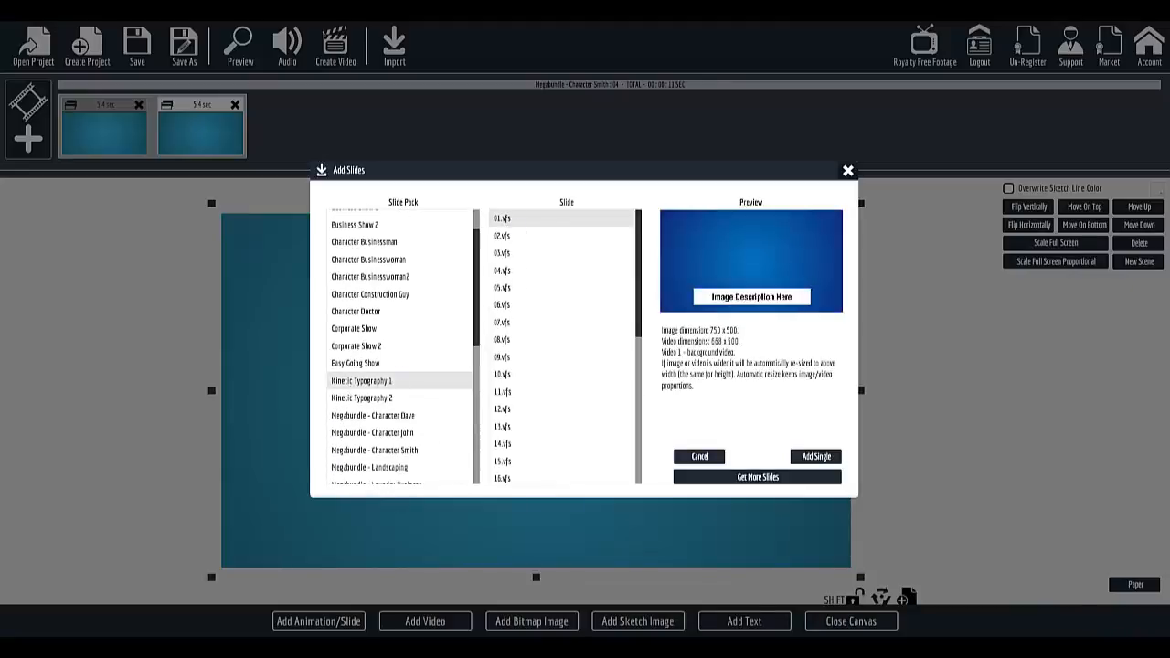
# Check the SLIDE 3 notes, add Kinetic Typography 1 slide 01.vfs as the third slide with Don't Sketch kept on, and close the canvas.
pyautogui.hotkey('alt', 'Tab')
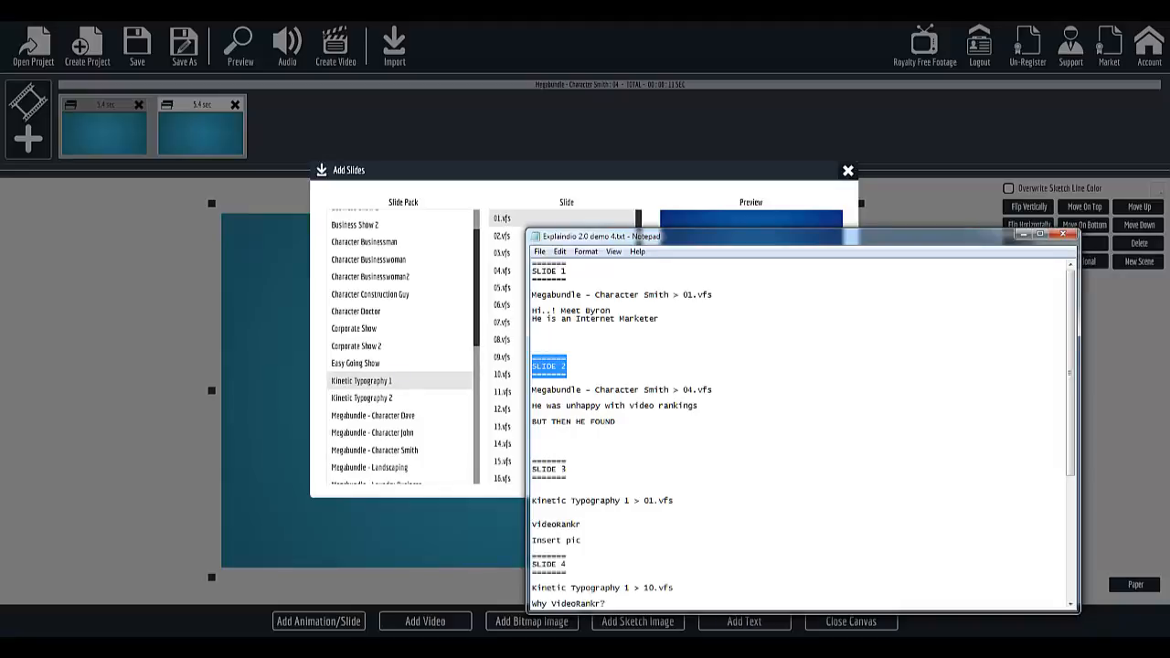
pyautogui.hotkey('alt', 'Tab')
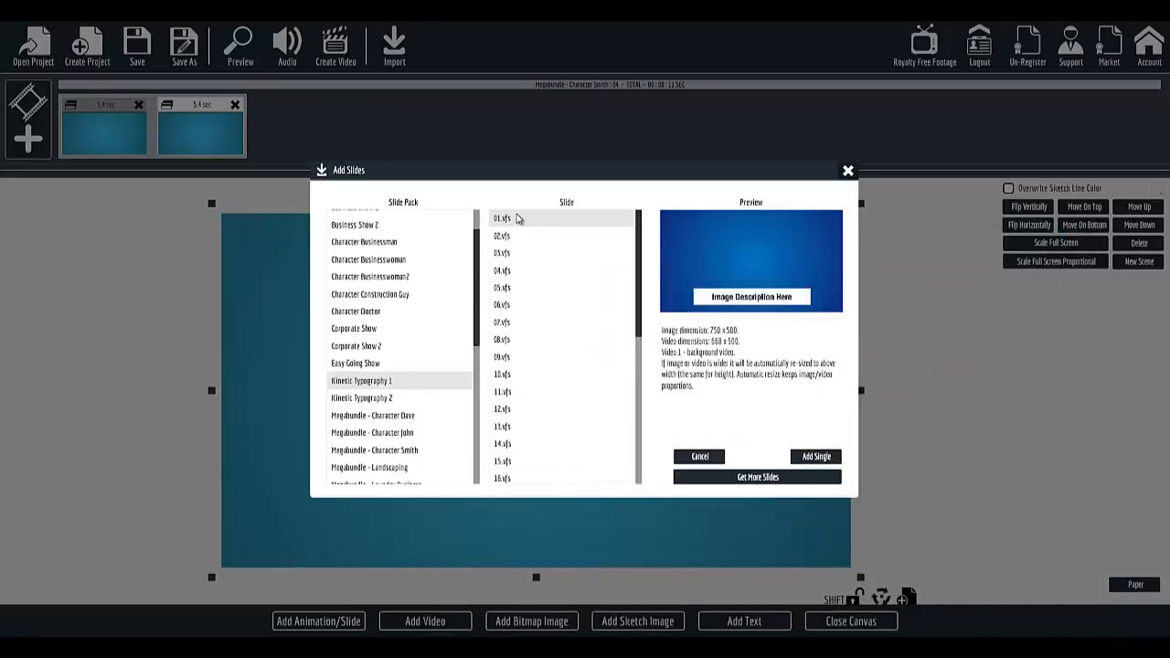
pyautogui.click(819, 457)
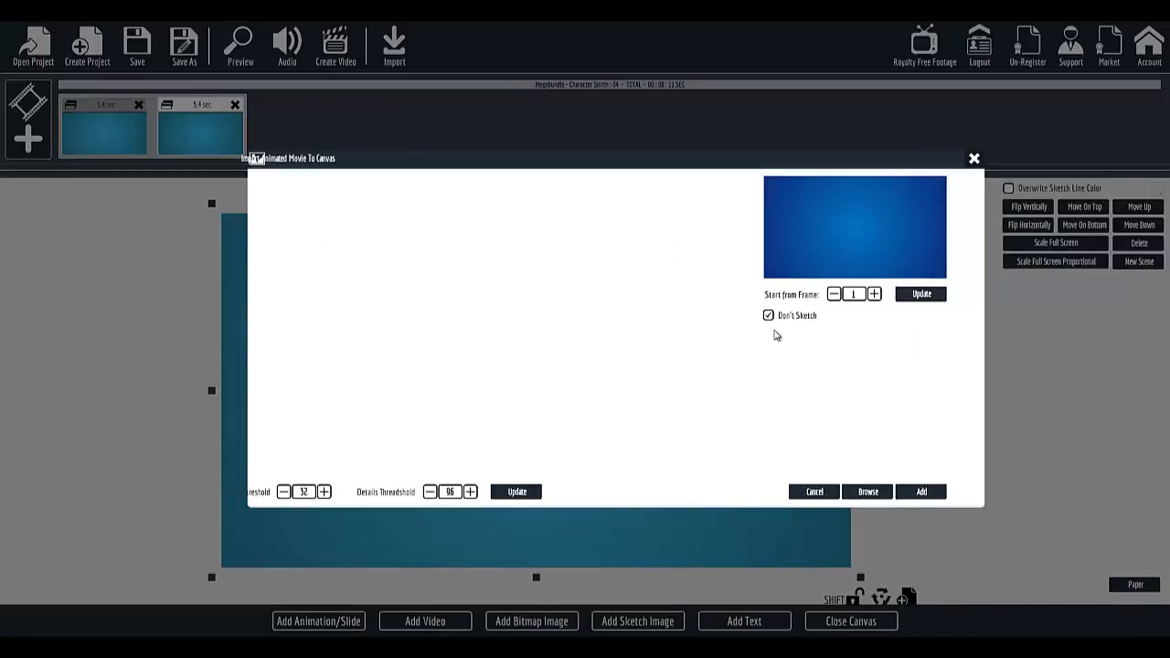
pyautogui.click(920, 493)
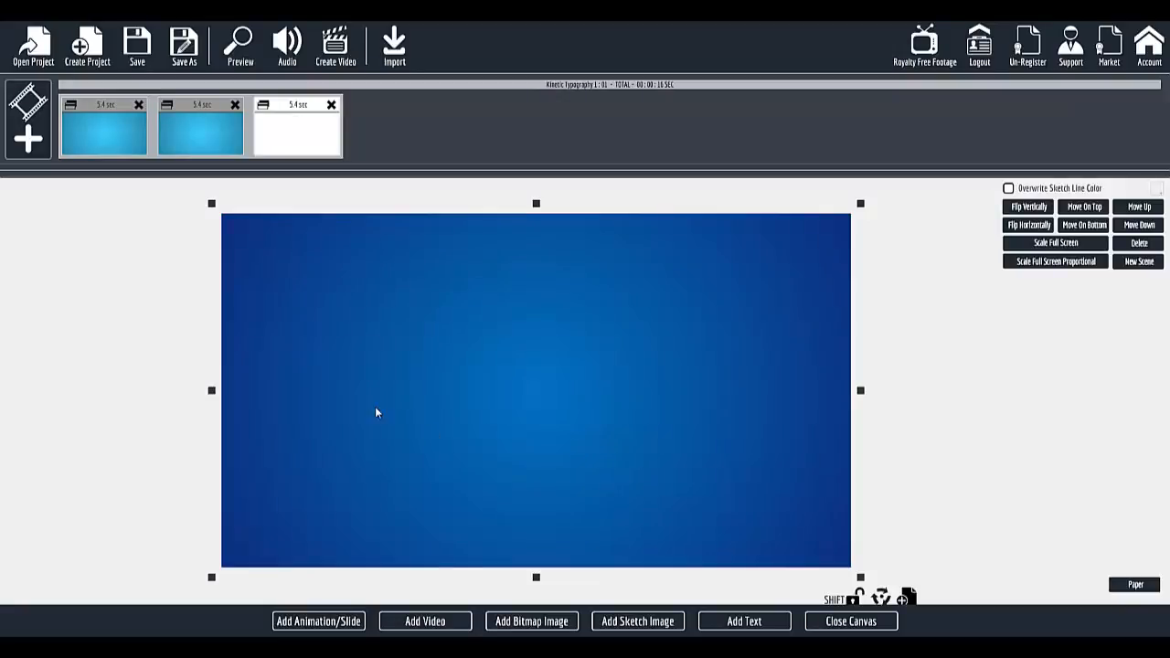
pyautogui.click(841, 621)
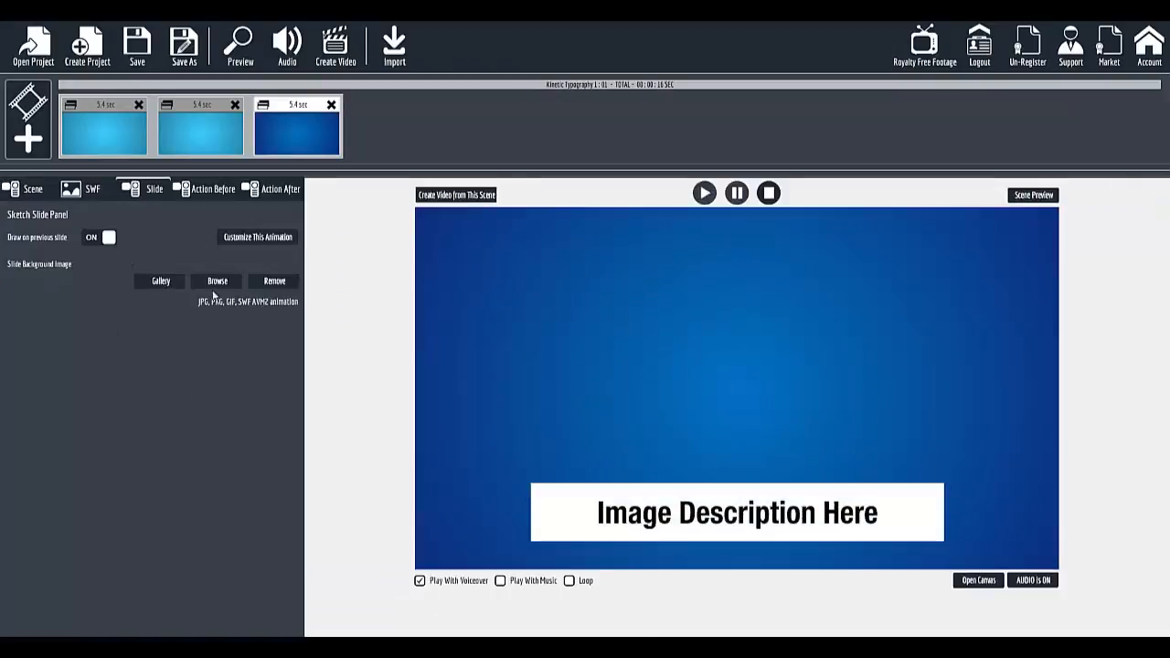
# Check the SLIDE 3 wording in the notes and replace the third slide's Text Area 1 with "VideoRankr".
pyautogui.hotkey('alt', 'Tab')
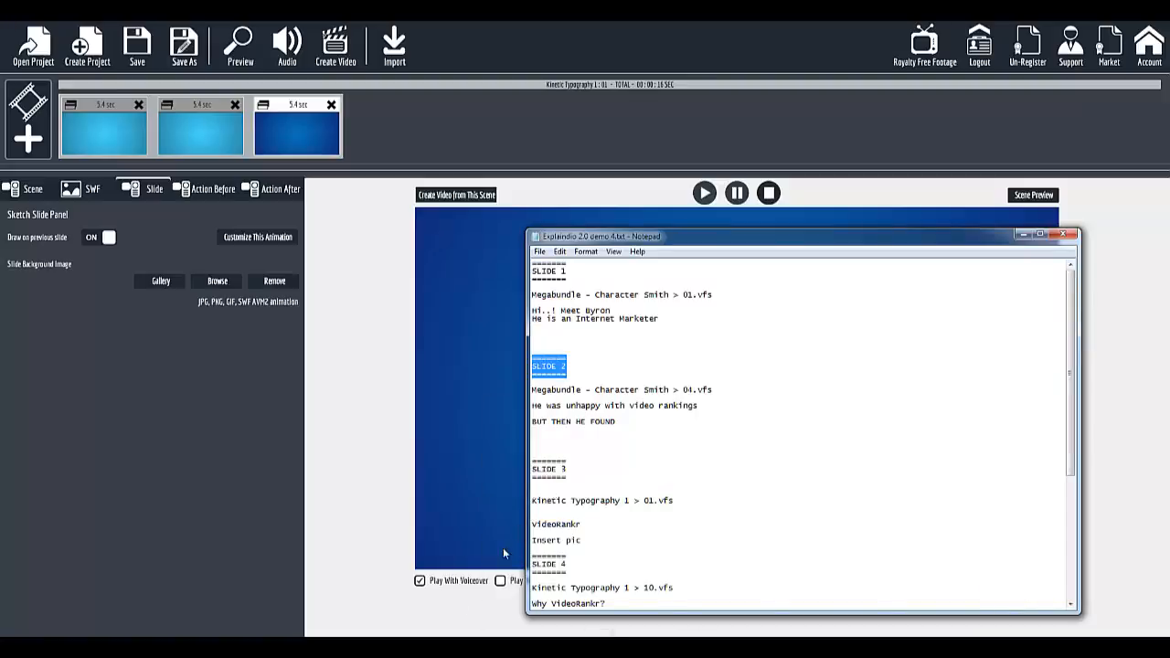
pyautogui.click(457, 647)
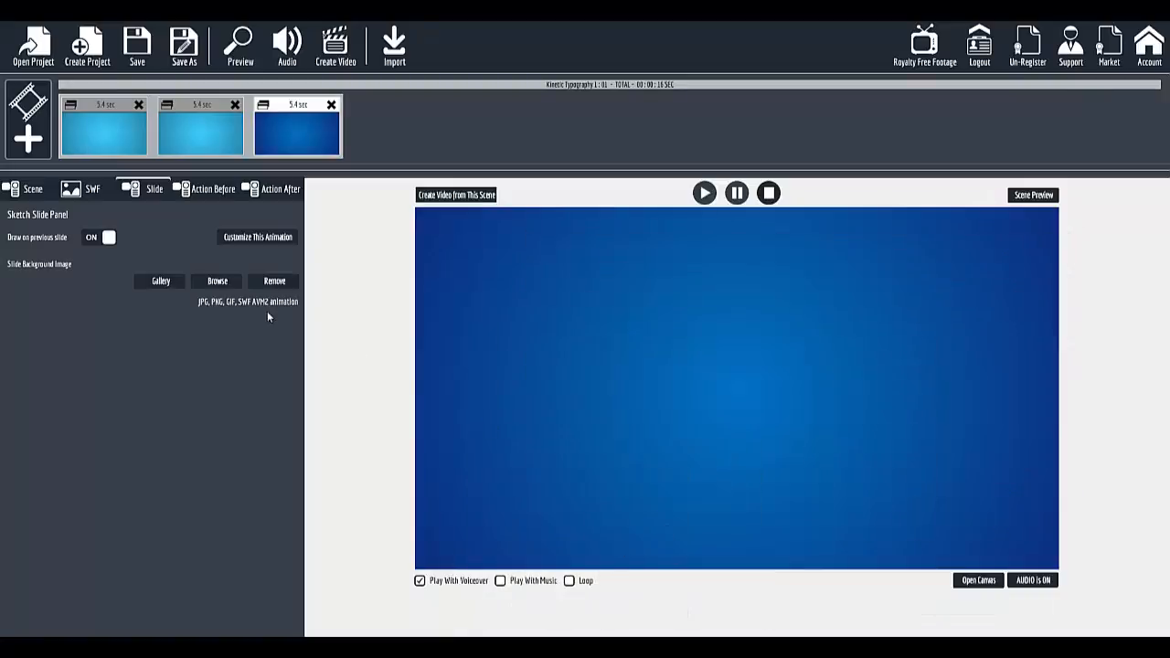
pyautogui.click(258, 238)
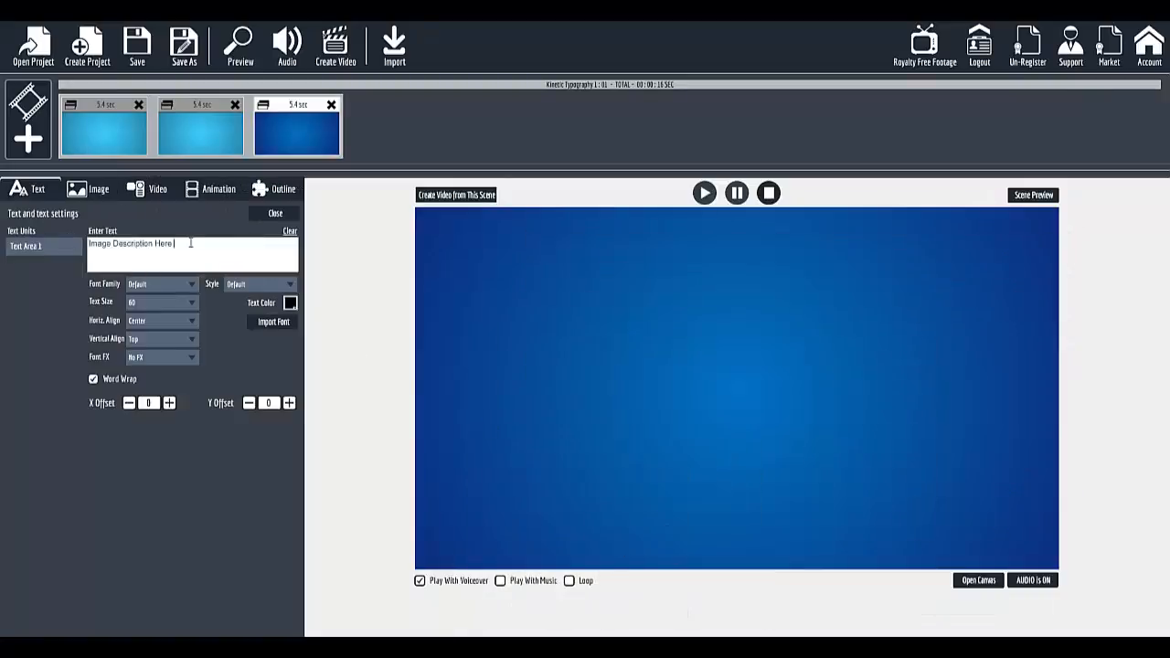
pyautogui.moveTo(190, 242); pyautogui.dragTo(33, 243)
pyautogui.write('VideoRankr')
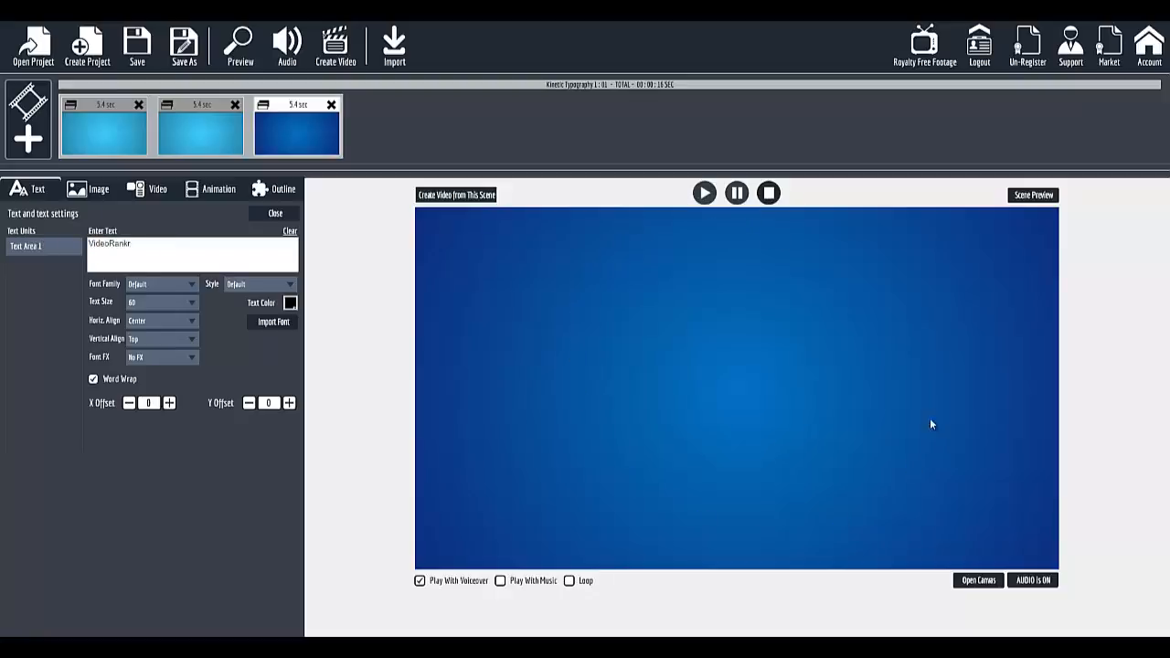
# Load videorankr.png from F: My Files > mecanto > Reviews > VideoRankr as the third slide's background image.
pyautogui.click(93, 192)
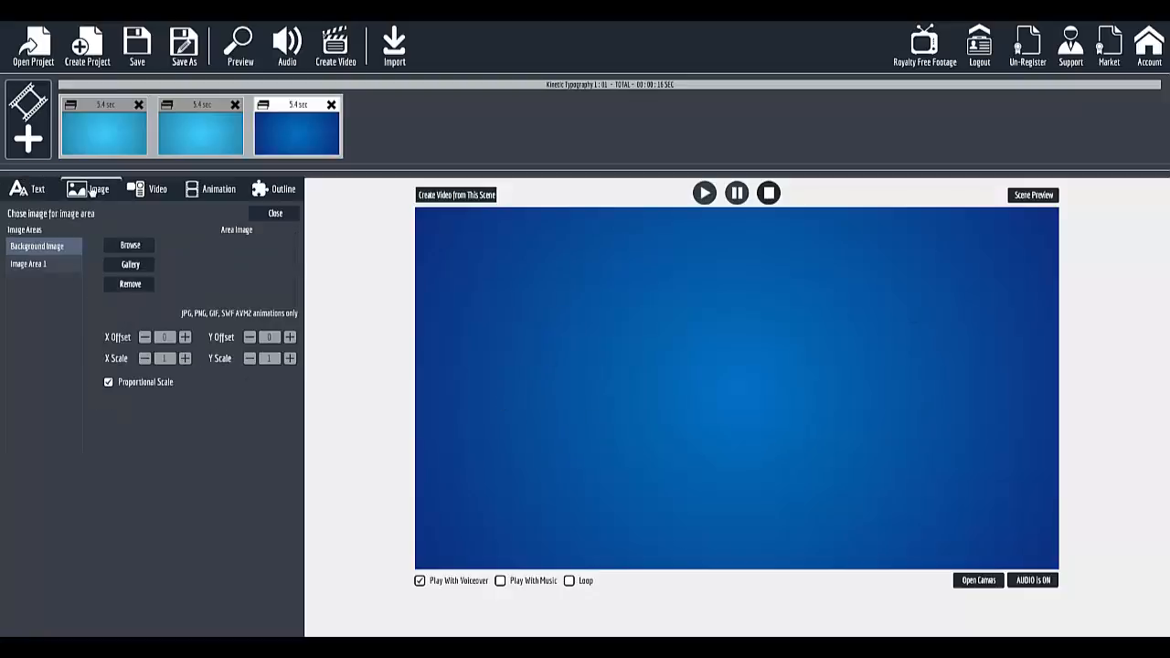
pyautogui.click(131, 246)
pyautogui.scroll(-1, 325, 457)
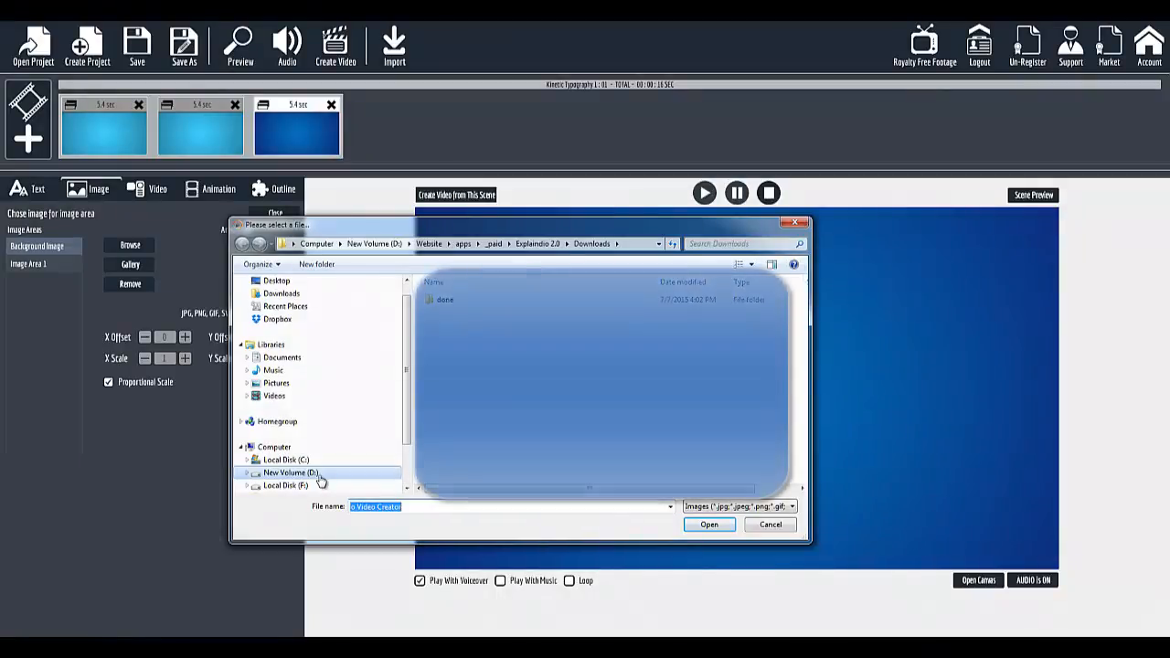
pyautogui.click(311, 486)
pyautogui.doubleClick(475, 384)
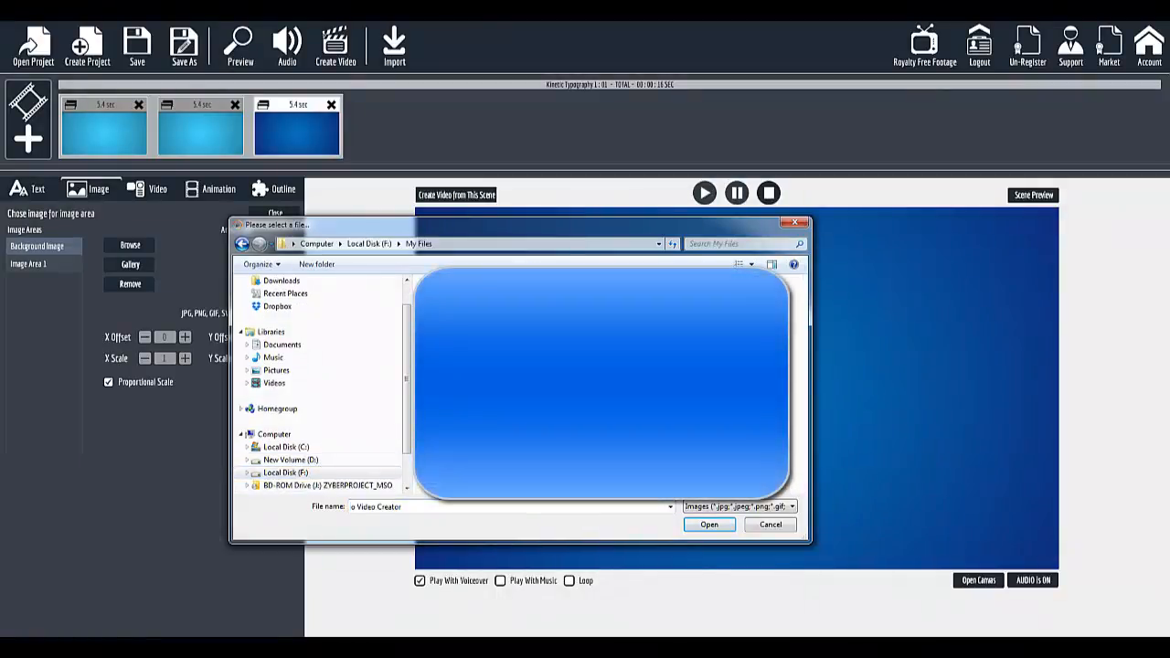
pyautogui.scroll(-5, 603, 384)
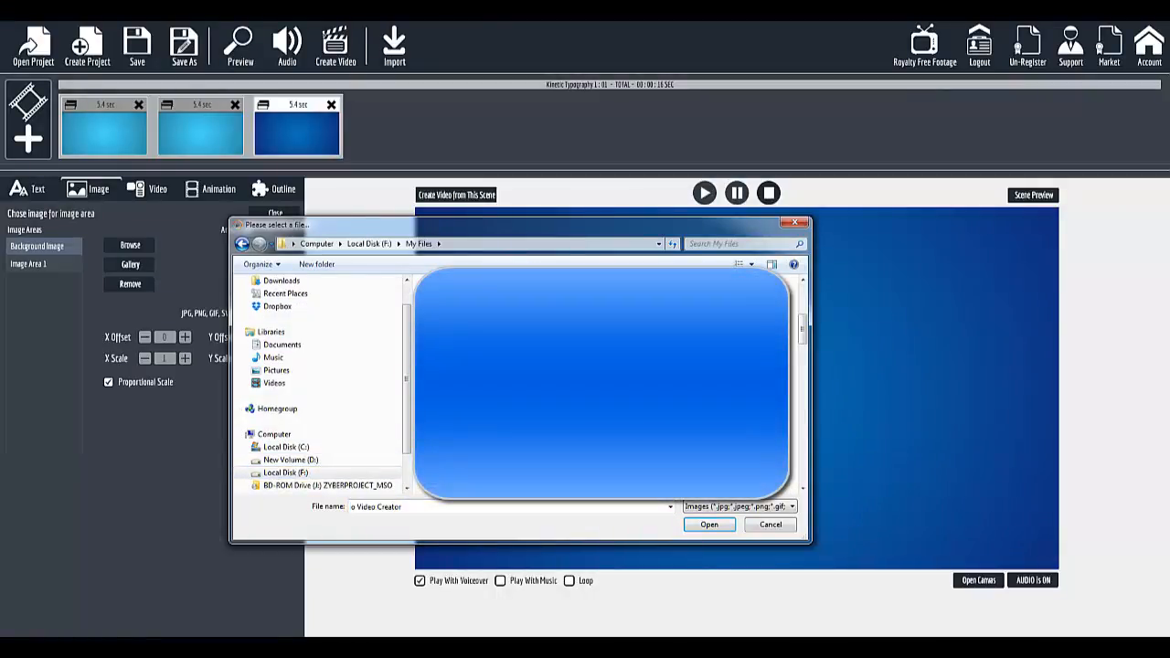
pyautogui.scroll(-2, 603, 384)
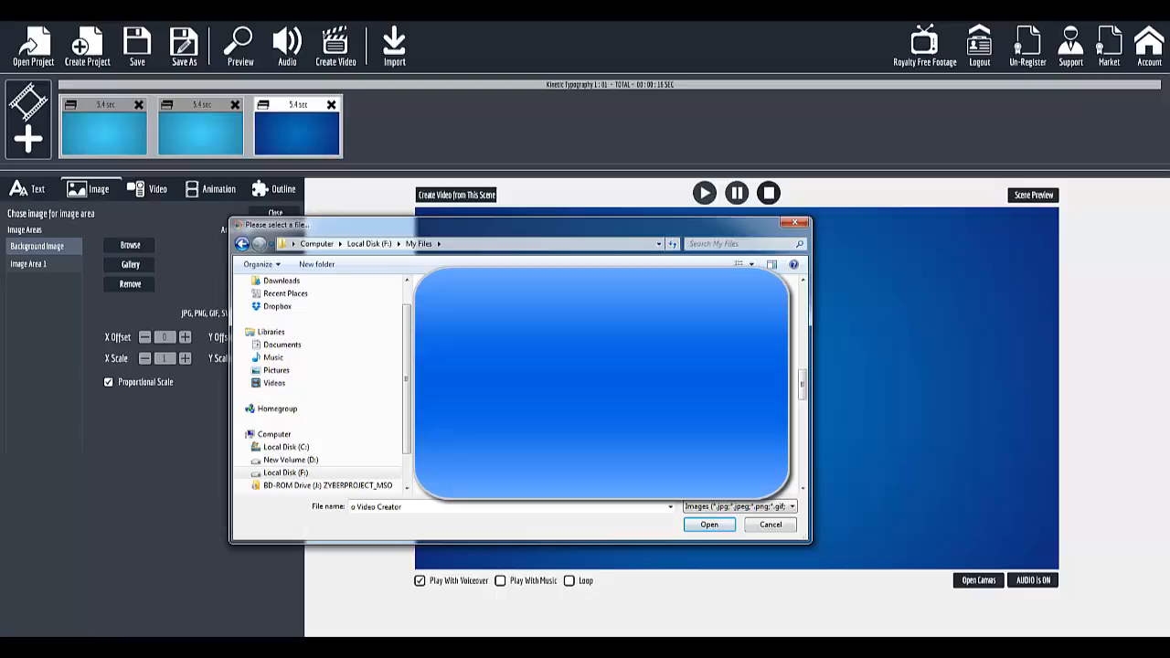
pyautogui.doubleClick(475, 384)
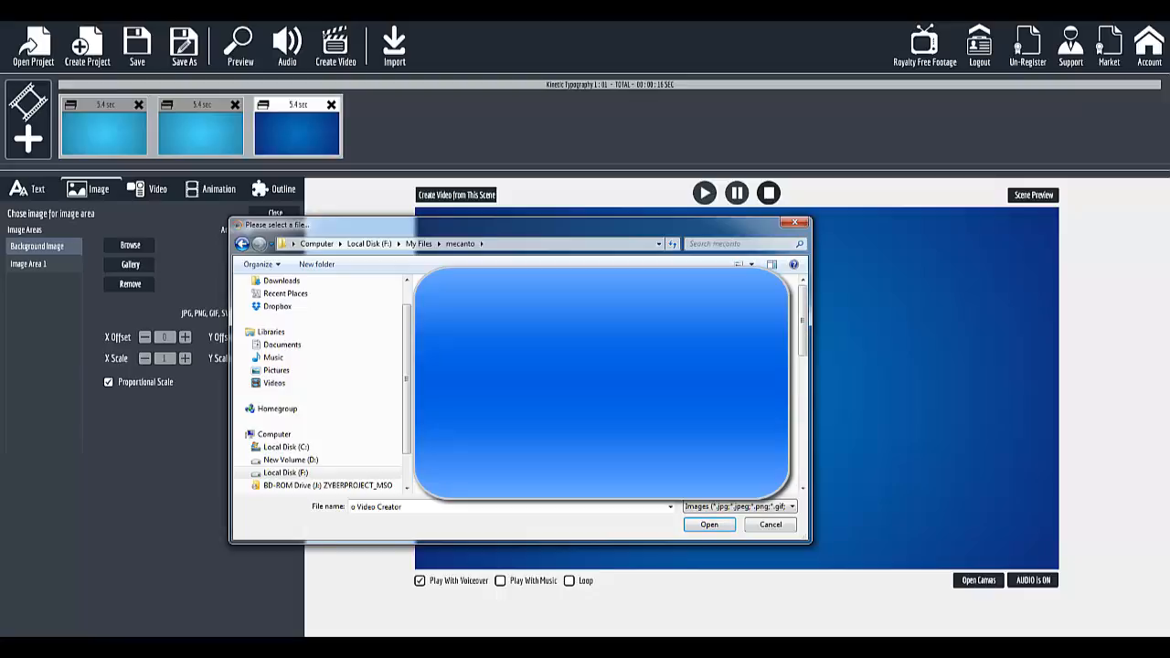
pyautogui.doubleClick(476, 384)
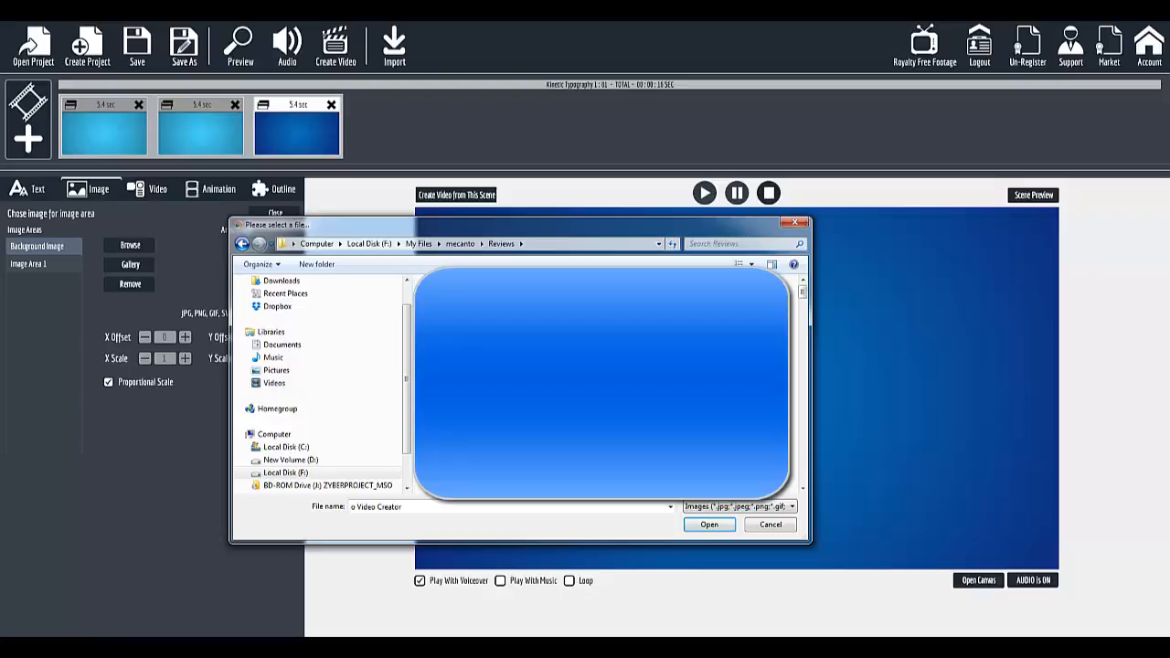
pyautogui.moveTo(802, 293); pyautogui.dragTo(803, 461)
pyautogui.doubleClick(476, 402)
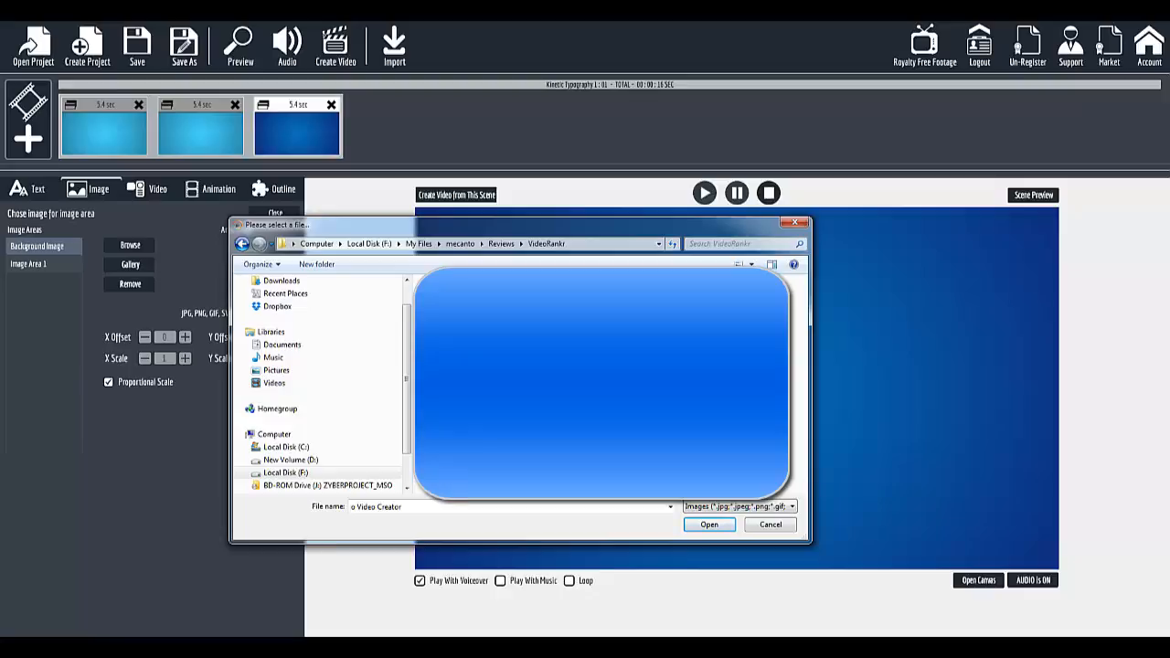
pyautogui.click(485, 375)
pyautogui.click(706, 525)
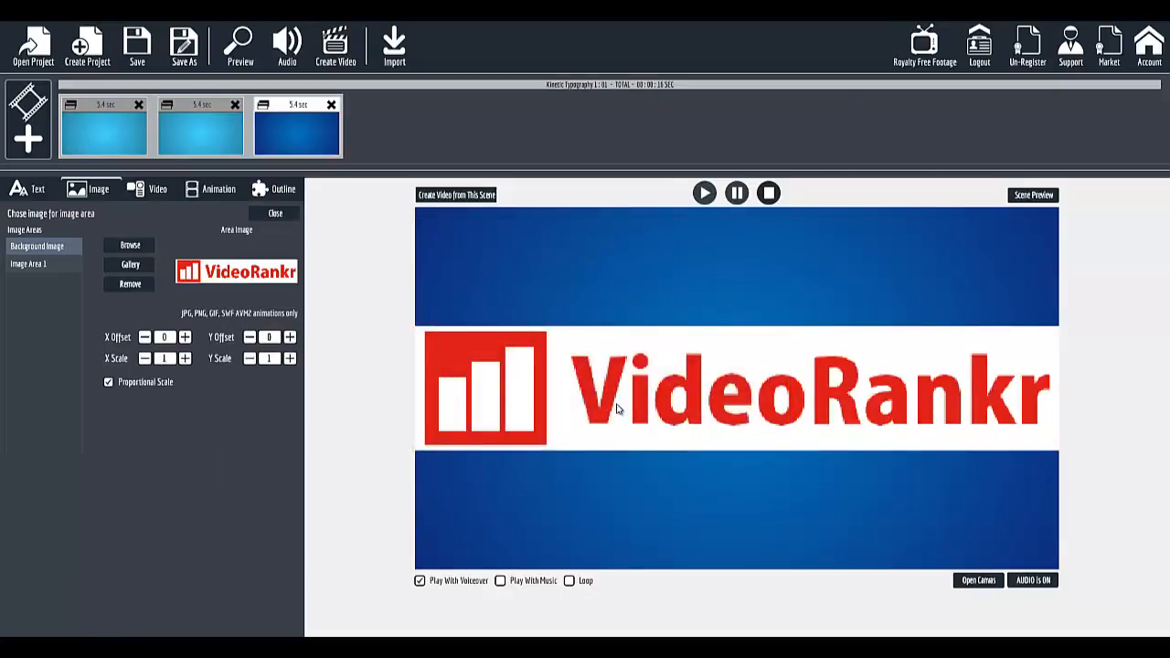
# Shrink the background logo proportionally to a scale of 0.67 and set its X offset to 110.
pyautogui.click(145, 358)
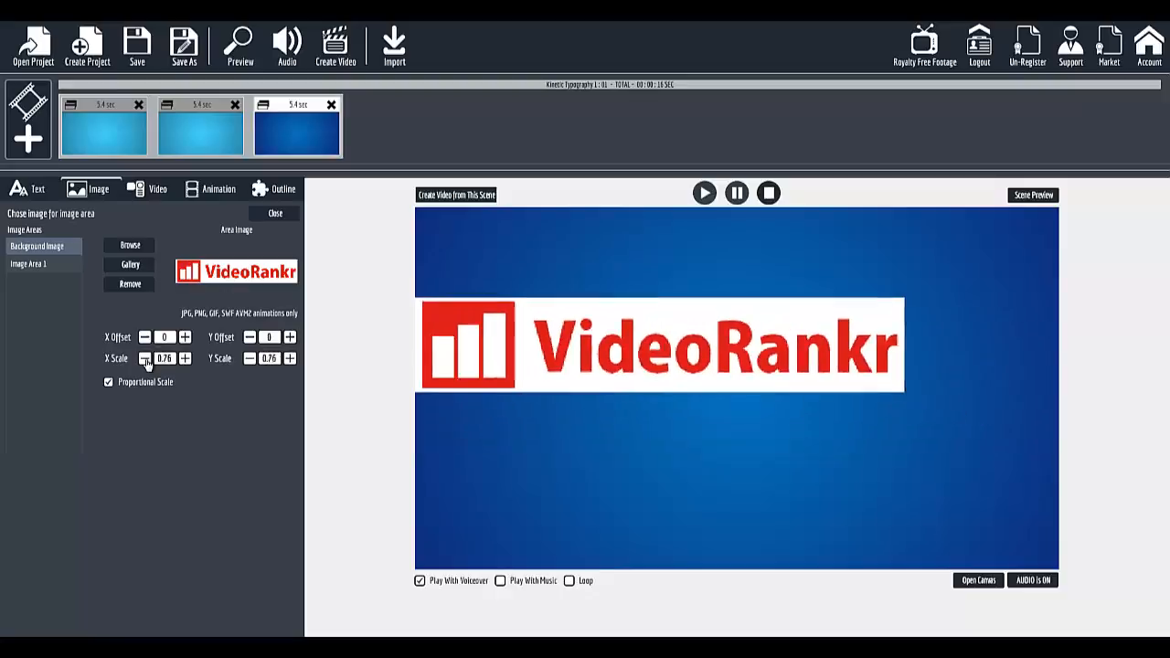
pyautogui.click(144, 359)
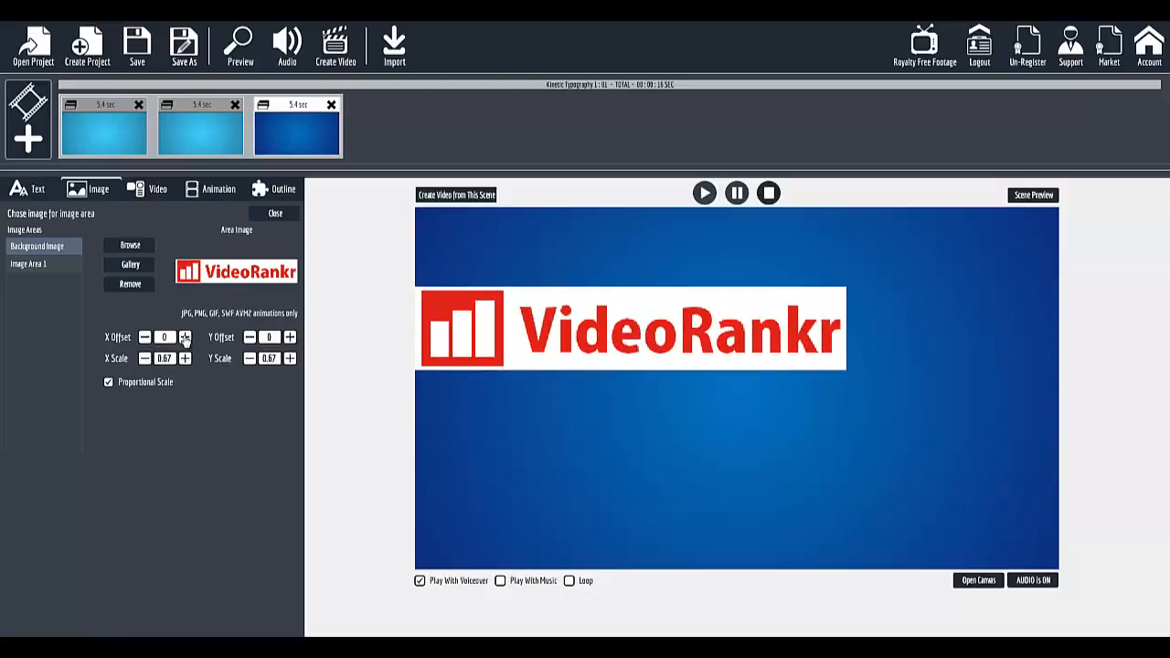
pyautogui.click(185, 337)
pyautogui.click(185, 337)
pyautogui.click(184, 337)
pyautogui.click(185, 338)
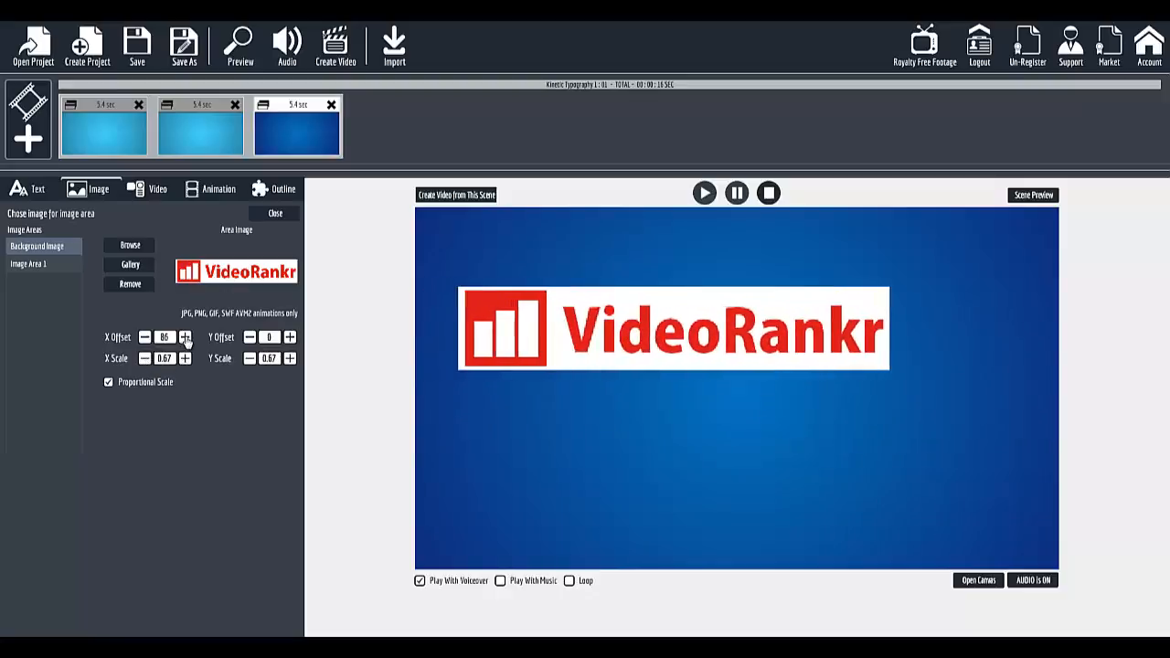
pyautogui.click(185, 338)
# Enlarge the background logo proportionally to a scale of 0.76.
pyautogui.click(185, 359)
pyautogui.click(185, 359)
pyautogui.click(184, 358)
pyautogui.click(185, 359)
pyautogui.click(185, 358)
pyautogui.click(184, 358)
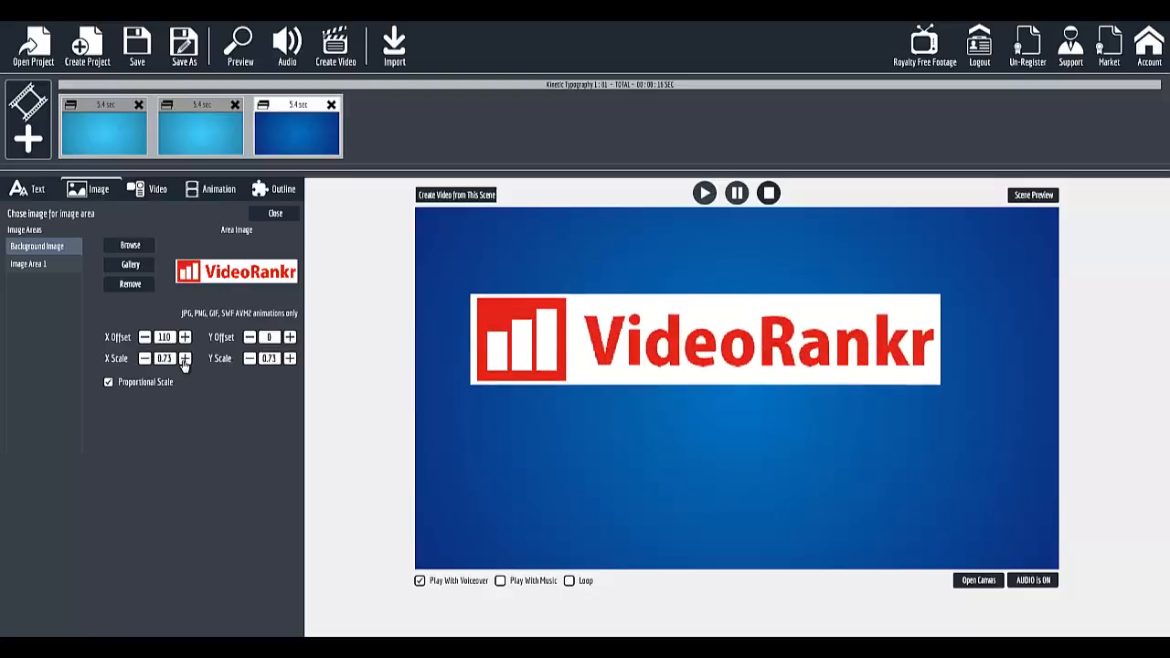
pyautogui.click(185, 359)
pyautogui.click(185, 359)
pyautogui.click(185, 358)
# Shift the background logo horizontally to an X offset of 171.
pyautogui.click(185, 337)
pyautogui.click(184, 337)
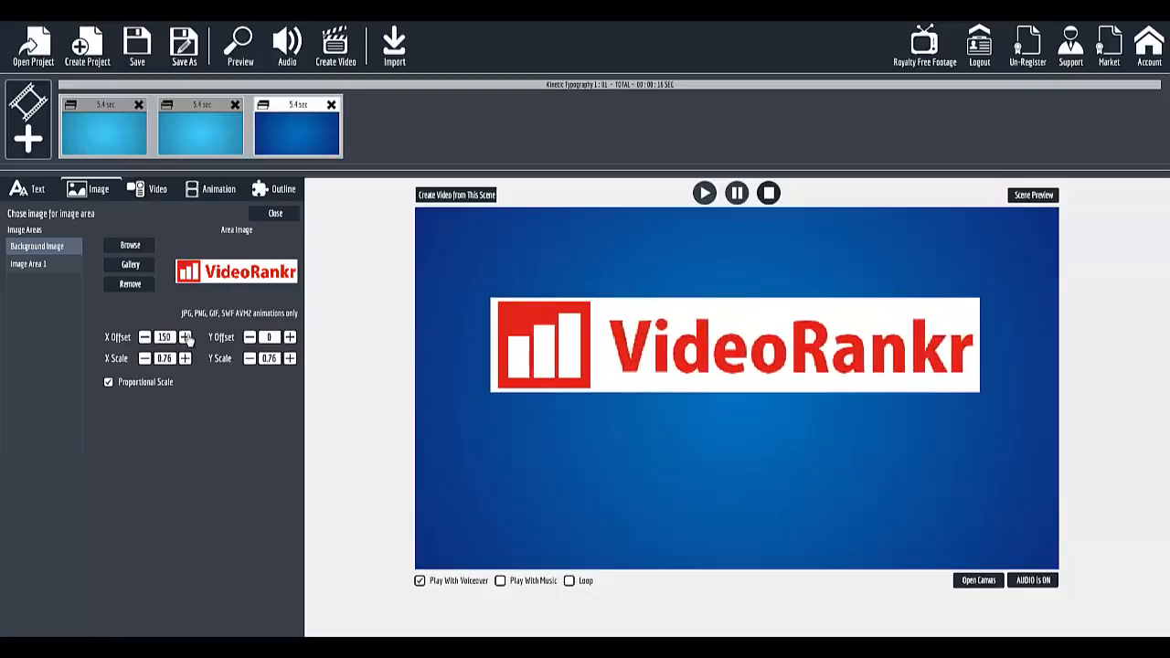
pyautogui.click(185, 338)
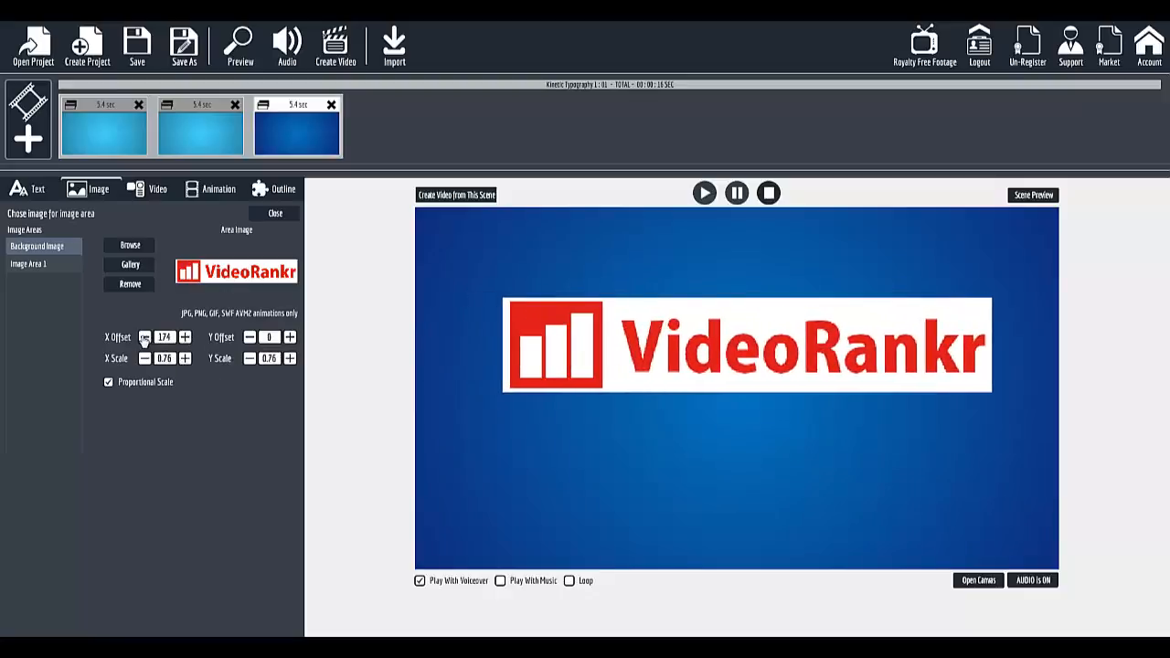
pyautogui.click(143, 337)
pyautogui.click(143, 337)
pyautogui.click(144, 337)
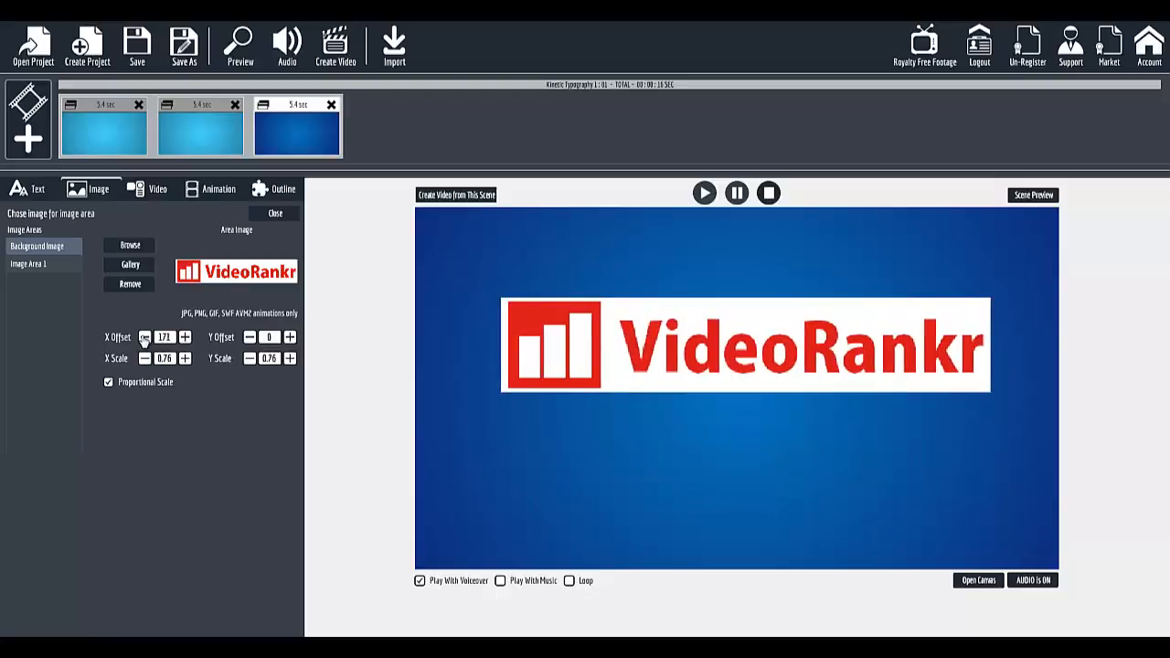
# Center the background logo with a Y offset of 44 and an X offset of 168, and play the slide.
pyautogui.click(289, 337)
pyautogui.click(290, 337)
pyautogui.click(290, 337)
pyautogui.moveTo(289, 337); pyautogui.dragTo(290, 338)
pyautogui.click(145, 338)
pyautogui.click(145, 338)
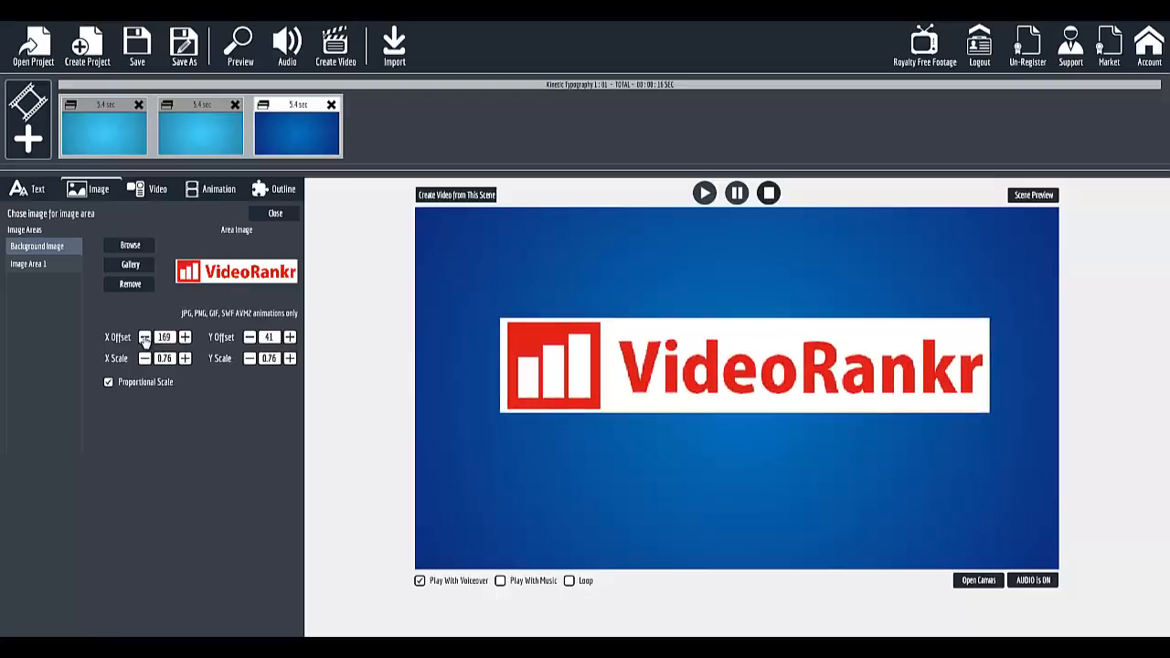
pyautogui.click(144, 337)
pyautogui.click(290, 338)
pyautogui.click(290, 337)
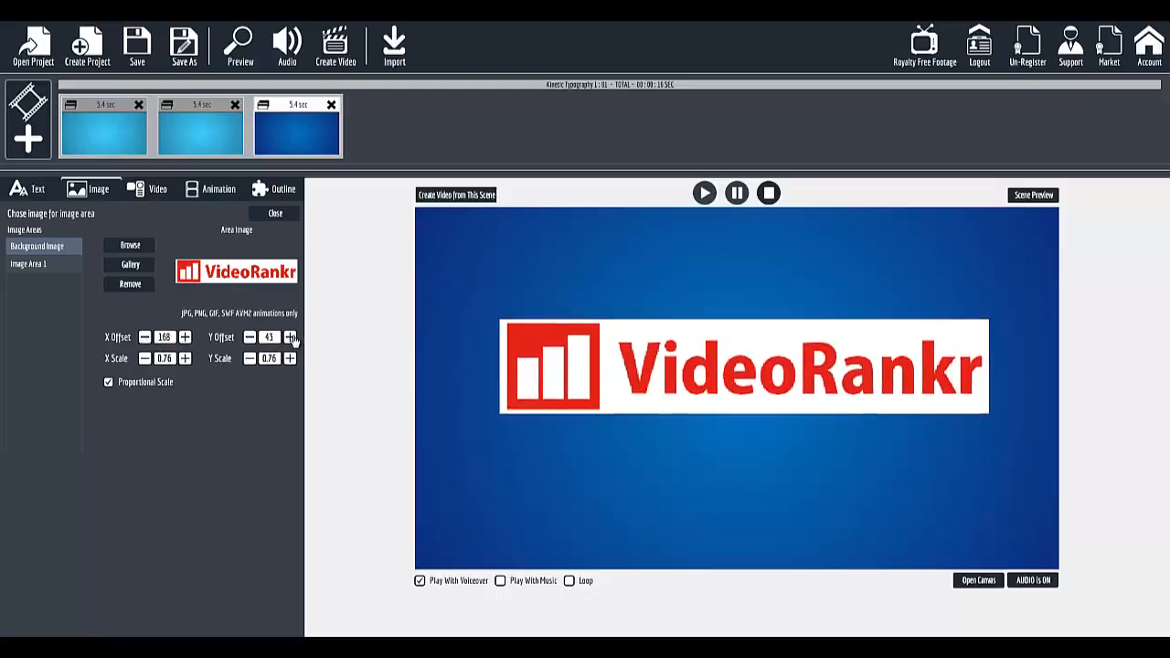
pyautogui.click(290, 338)
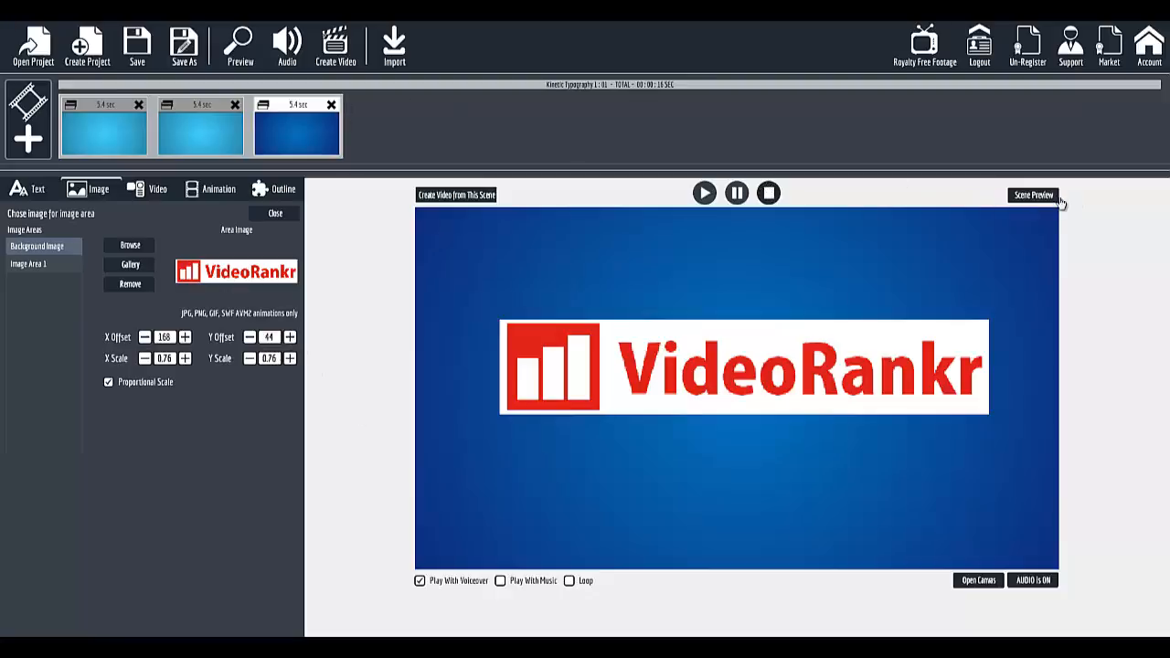
pyautogui.click(704, 193)
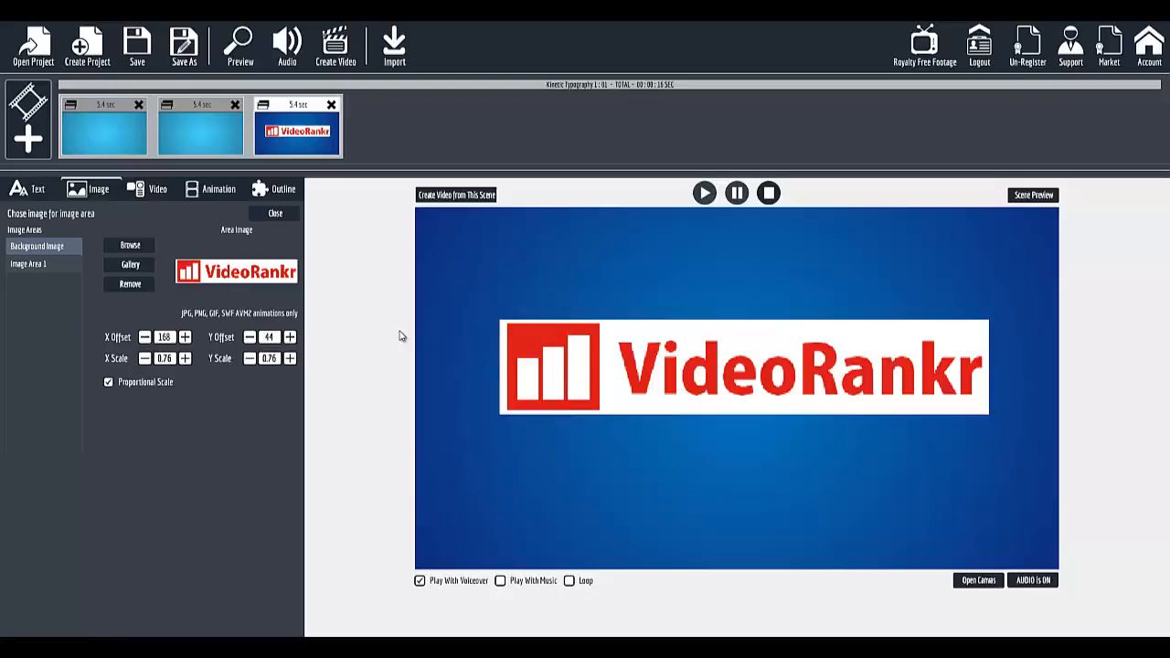
# Replace the background logo with Video-Rankr-eCover.png from the VideoRankr folder and play the slide.
pyautogui.click(128, 286)
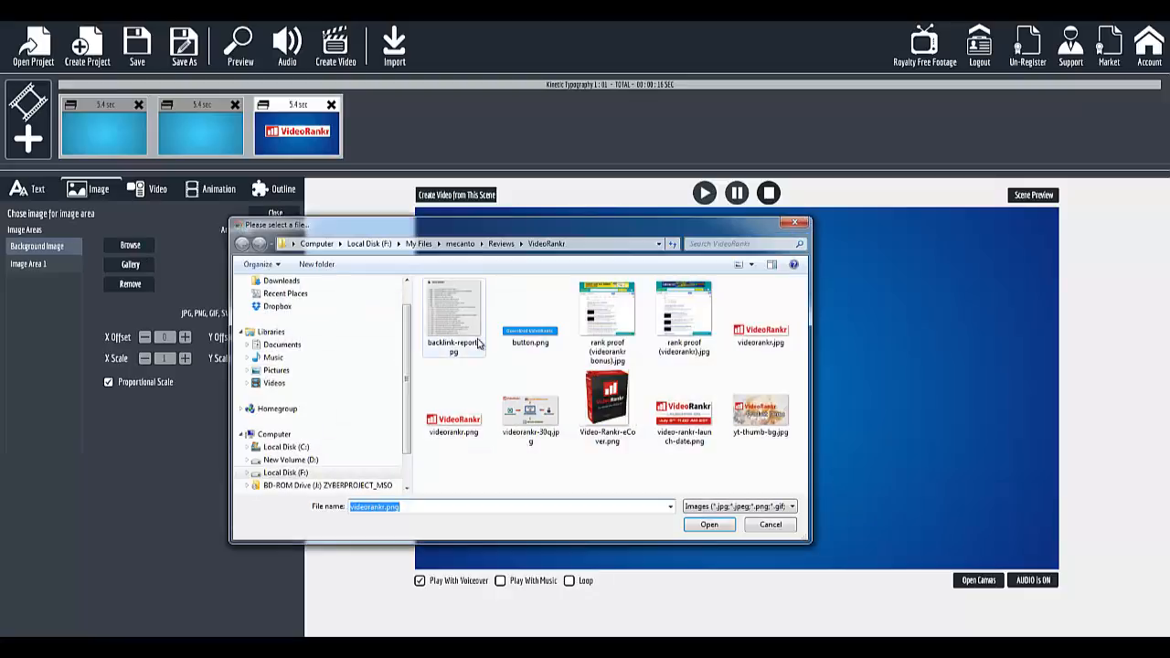
pyautogui.click(639, 425)
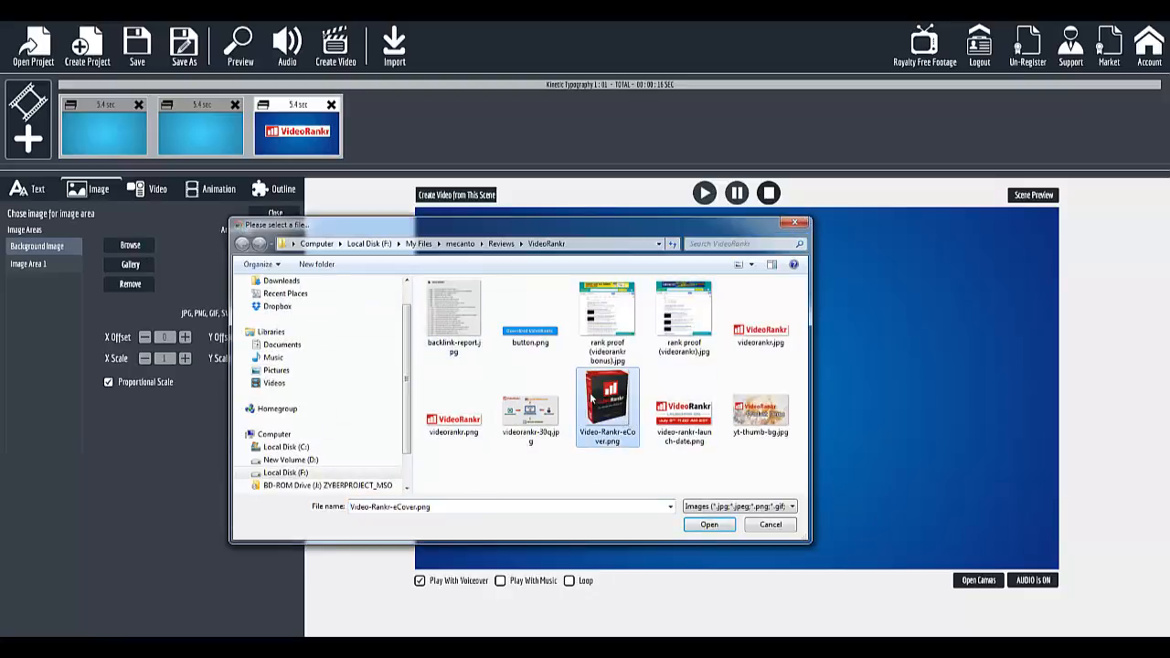
pyautogui.click(707, 526)
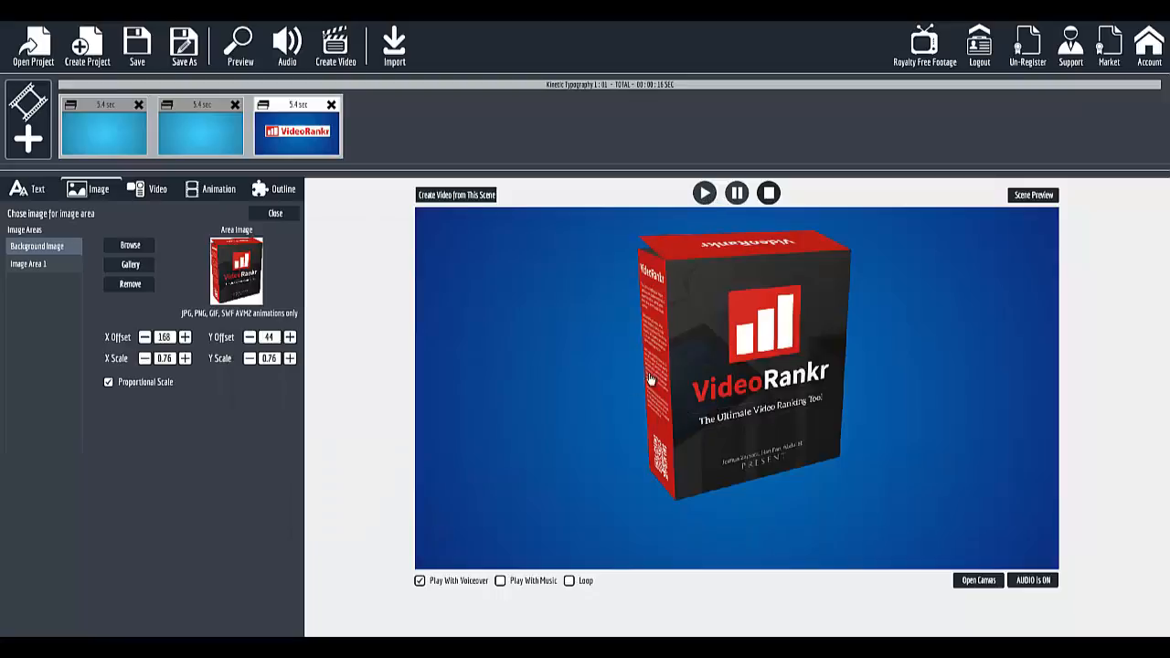
pyautogui.click(705, 192)
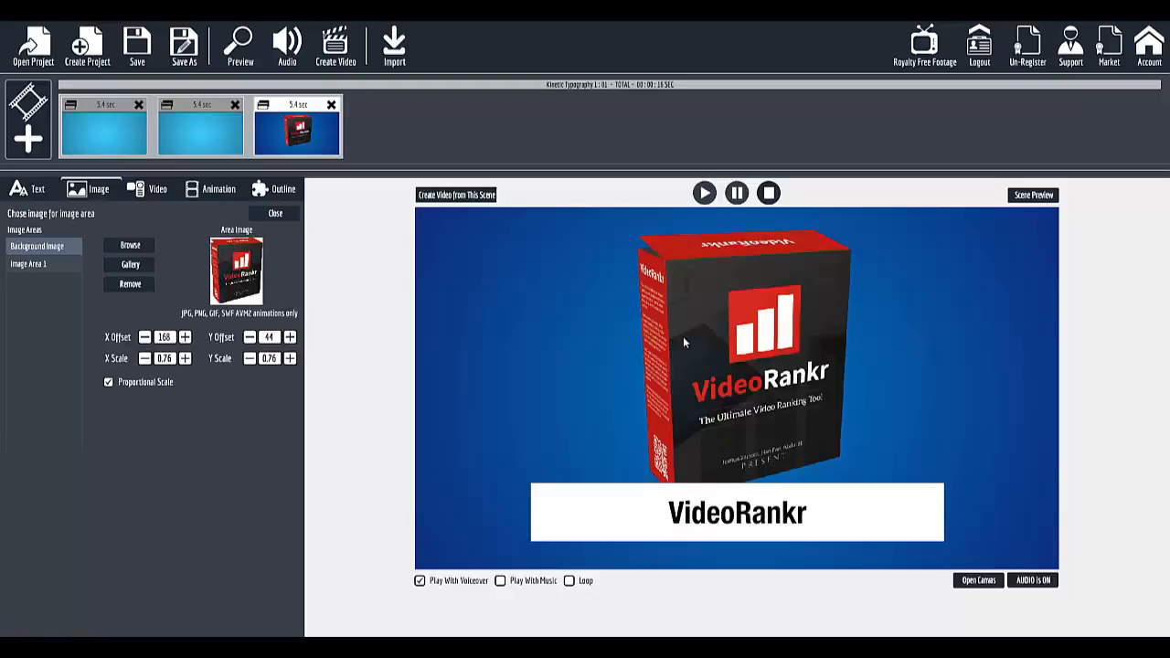
# Shrink the product box image proportionally to a scale of 0.68 so it clears the VideoRankr caption.
pyautogui.click(144, 358)
pyautogui.click(144, 358)
pyautogui.click(144, 359)
pyautogui.click(145, 358)
pyautogui.click(144, 358)
pyautogui.click(145, 358)
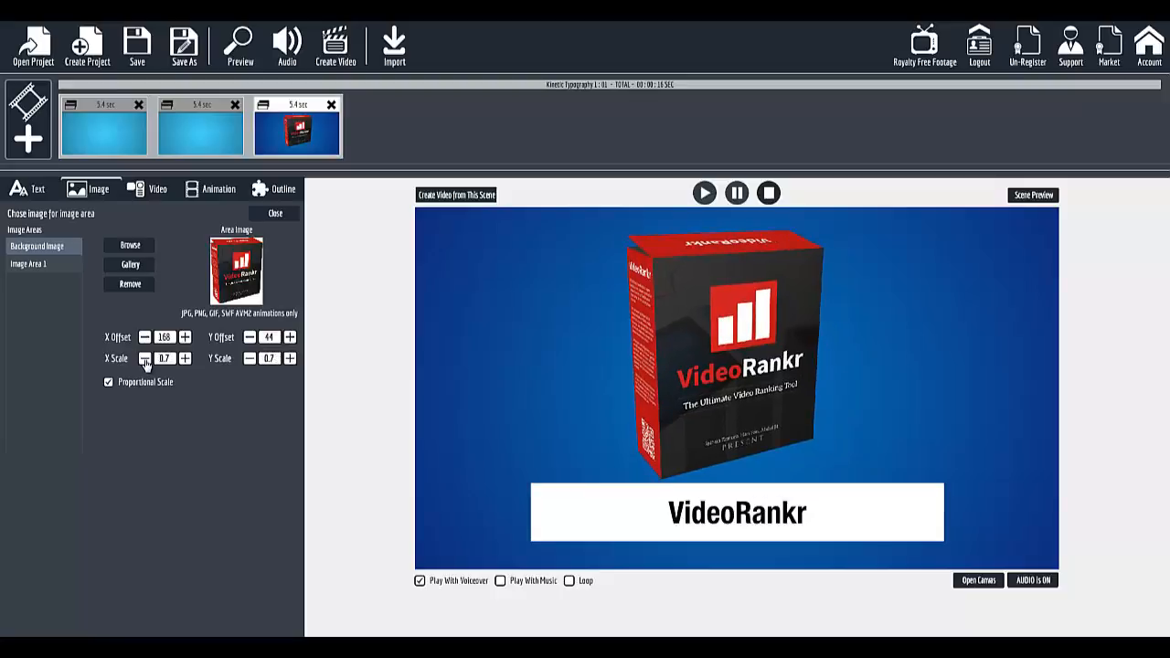
pyautogui.click(144, 358)
pyautogui.click(144, 358)
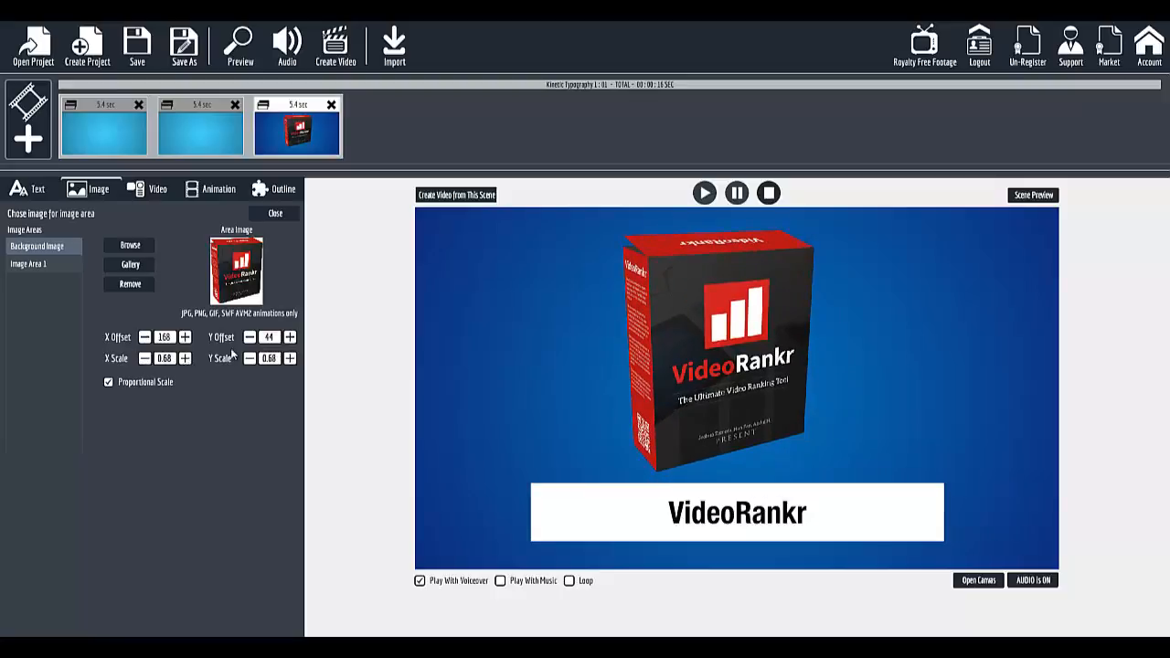
# Move the product box image horizontally to an X offset of 195, centring it above the VideoRankr caption.
pyautogui.click(185, 337)
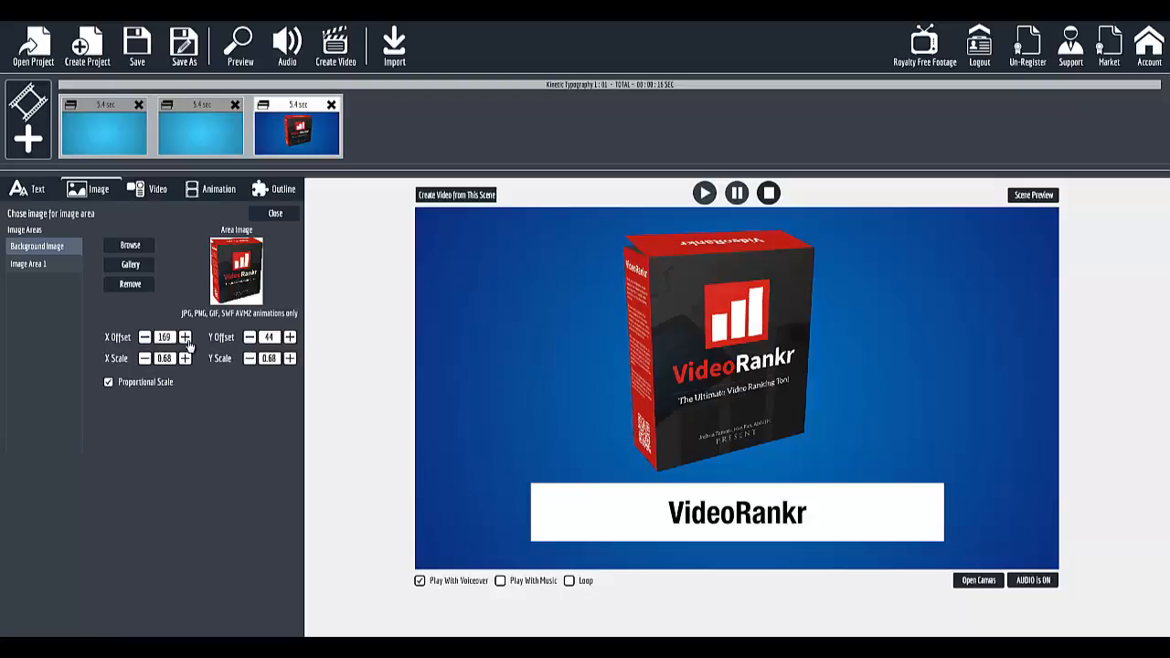
pyautogui.click(186, 338)
pyautogui.click(186, 337)
pyautogui.click(185, 337)
pyautogui.click(185, 337)
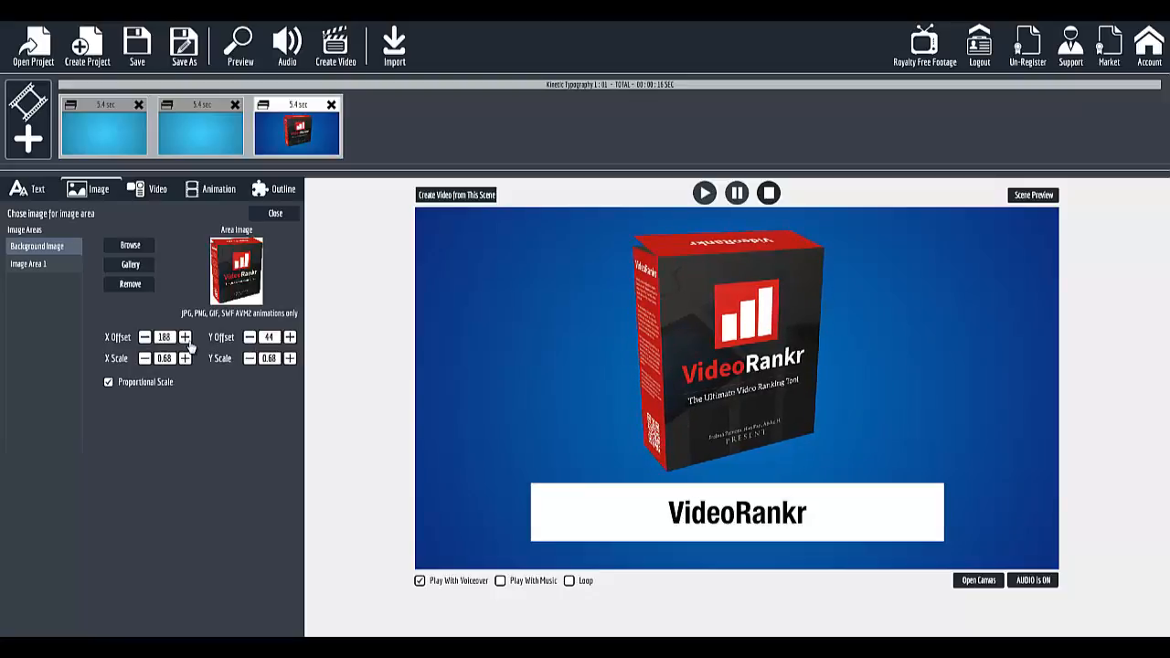
pyautogui.click(185, 337)
pyautogui.click(186, 338)
pyautogui.click(186, 338)
pyautogui.click(187, 338)
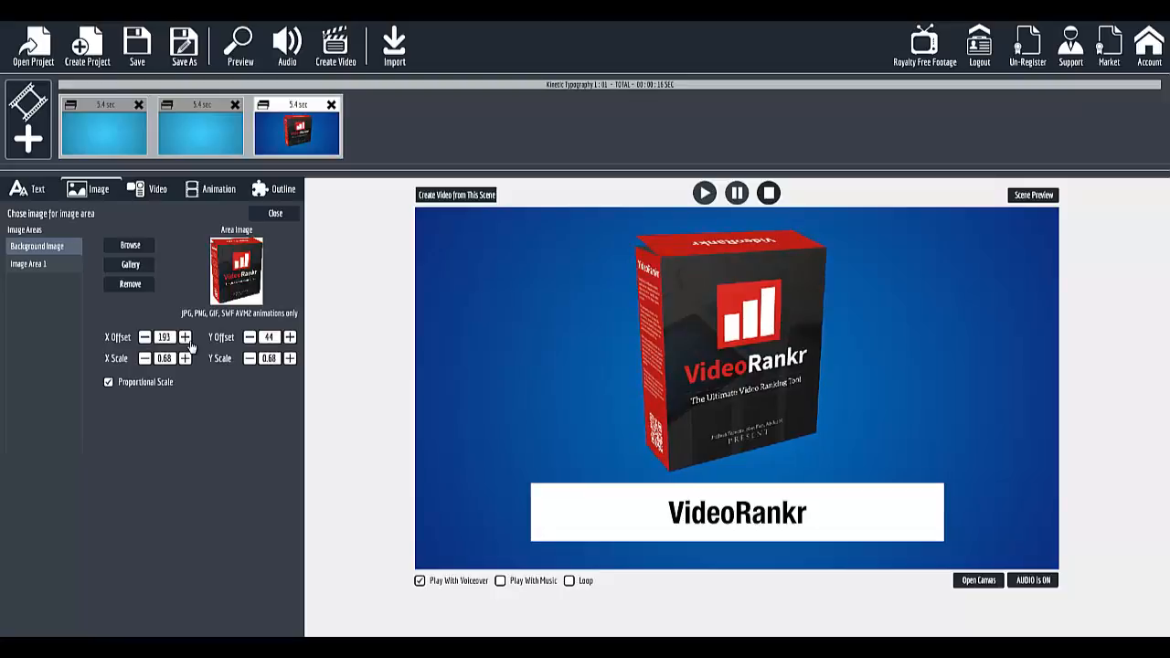
pyautogui.click(186, 338)
pyautogui.click(187, 338)
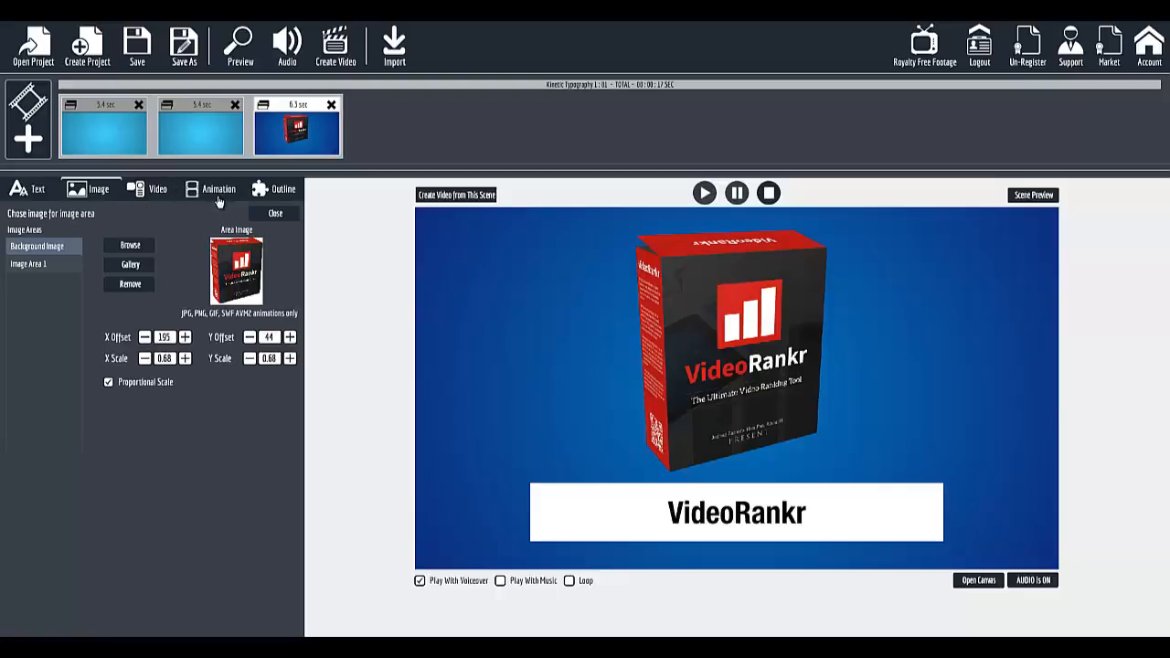
# Review the third slide's text, image, video, animation and outline settings.
pyautogui.click(219, 196)
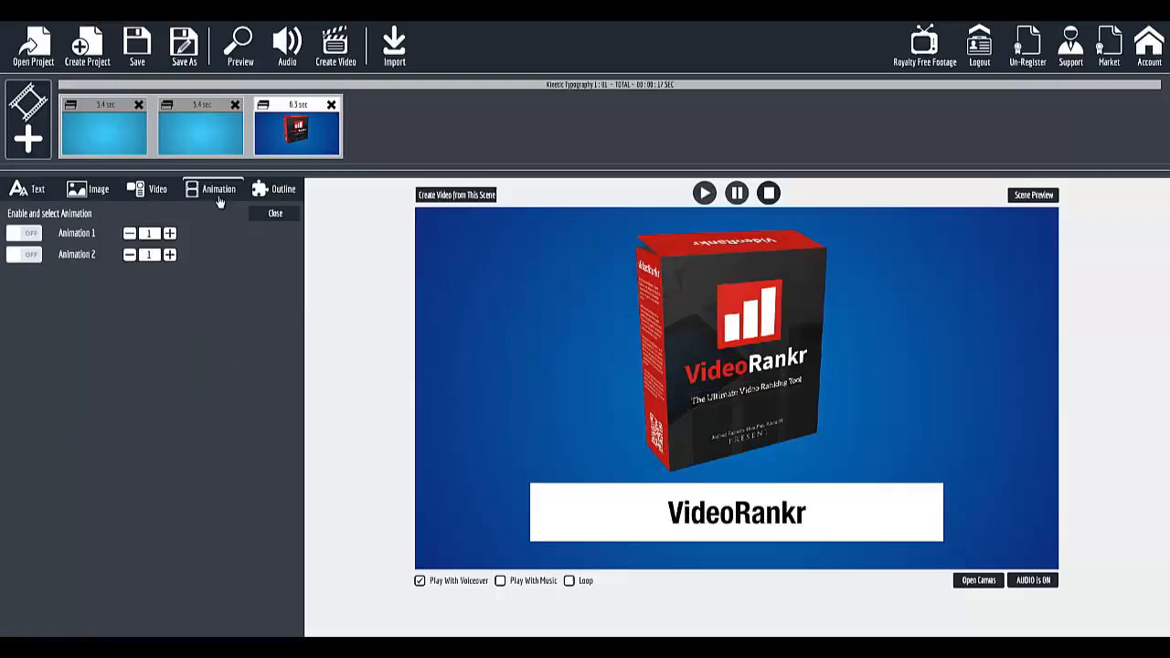
pyautogui.click(96, 196)
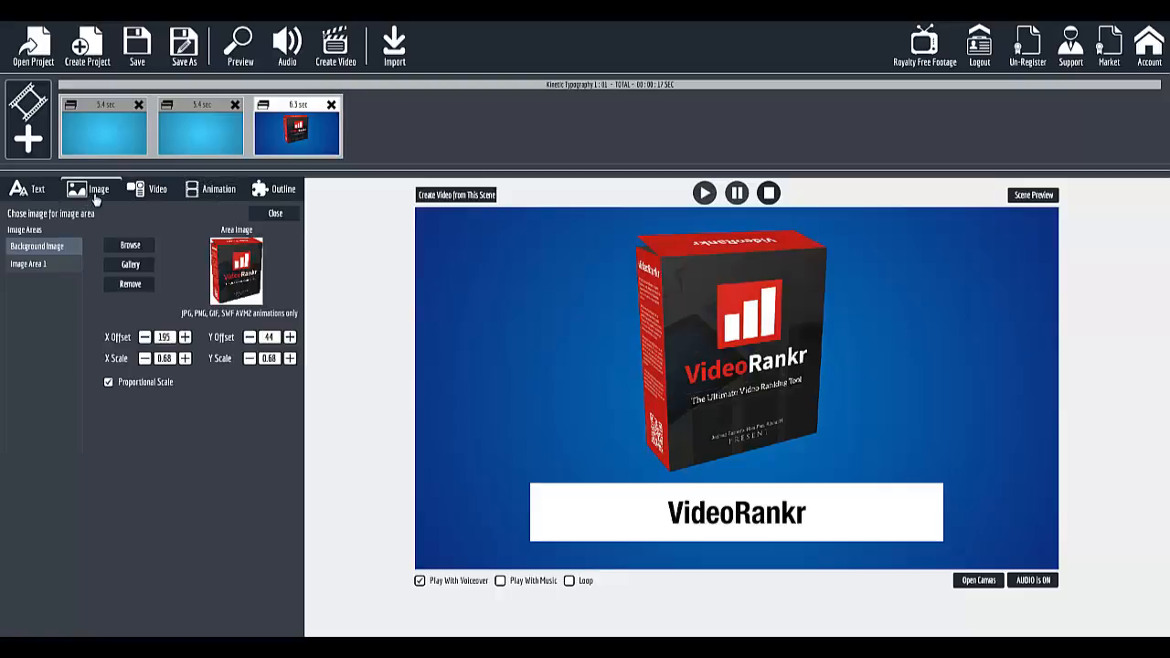
pyautogui.click(36, 195)
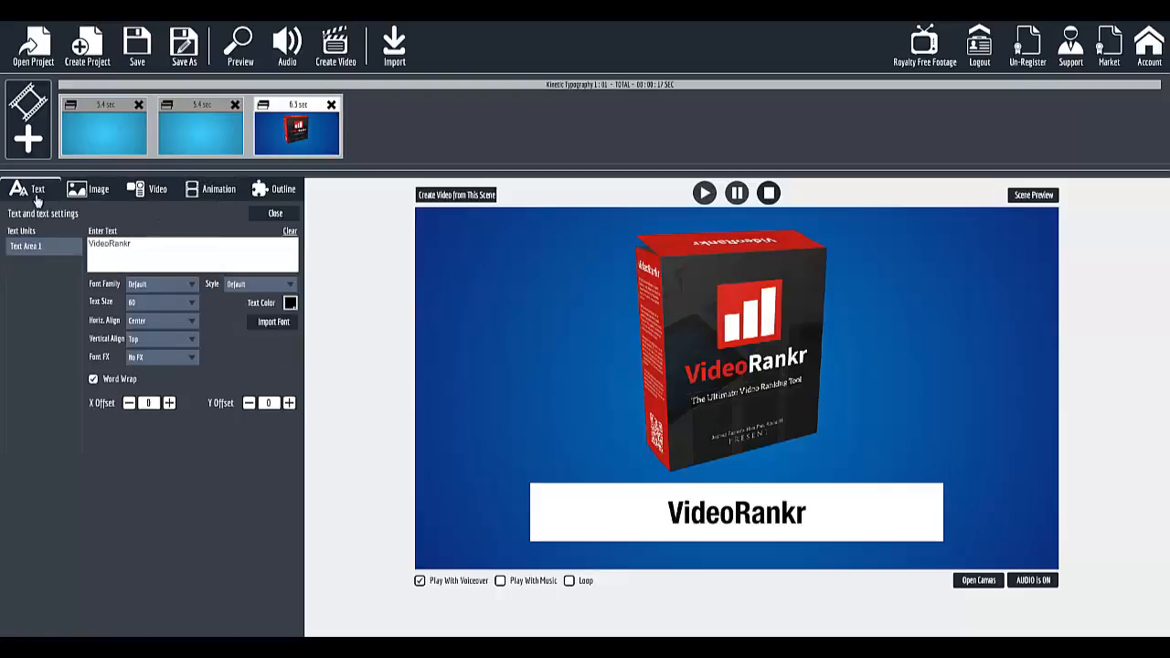
pyautogui.click(208, 199)
pyautogui.click(144, 190)
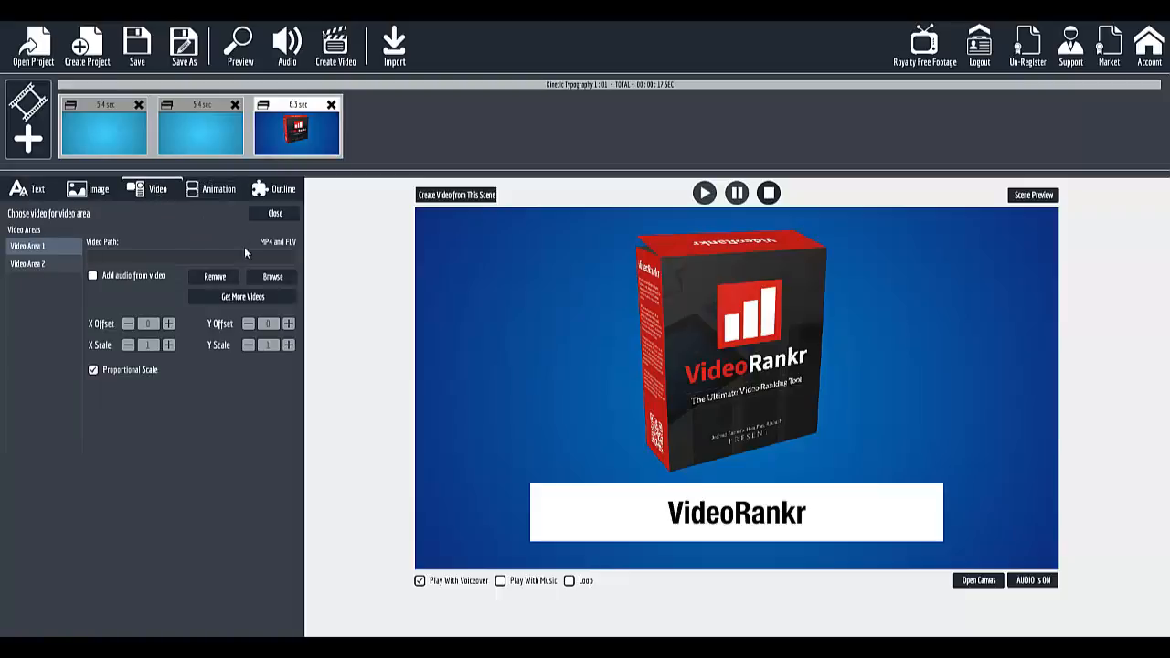
pyautogui.click(101, 197)
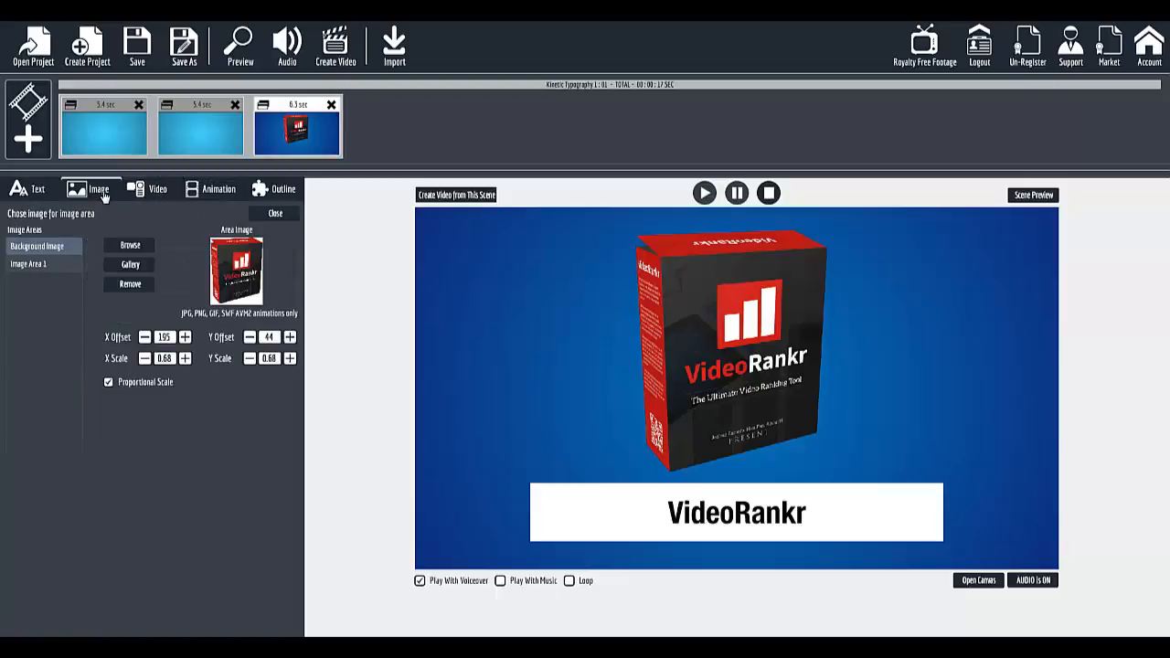
pyautogui.click(265, 190)
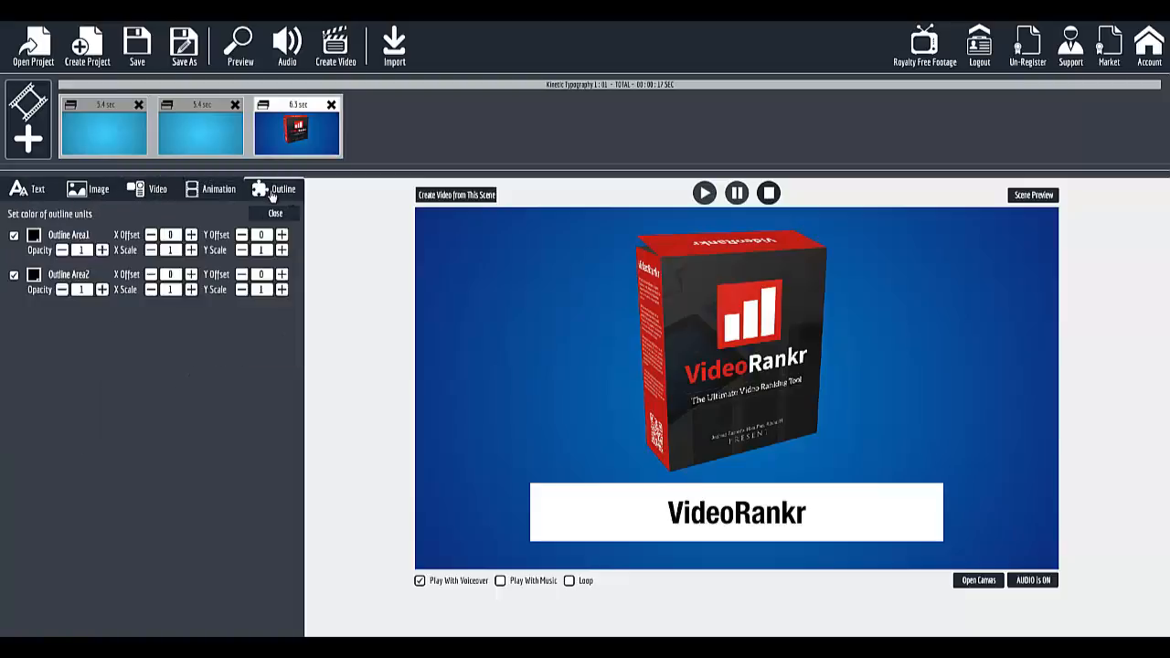
pyautogui.click(226, 199)
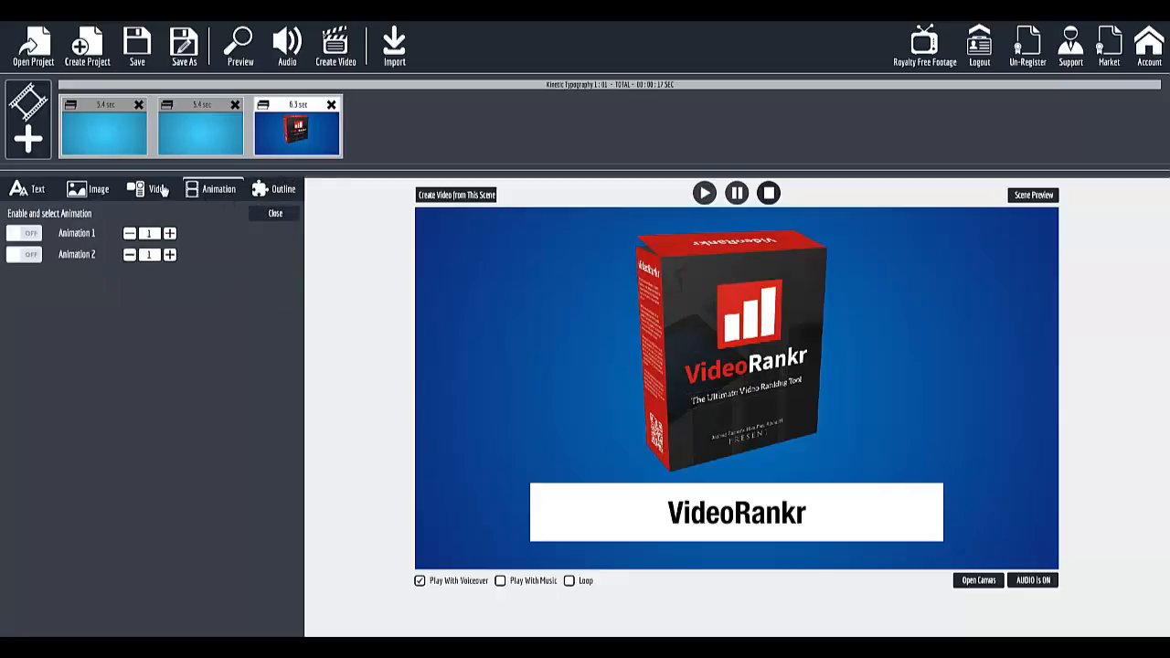
pyautogui.click(160, 191)
pyautogui.click(99, 194)
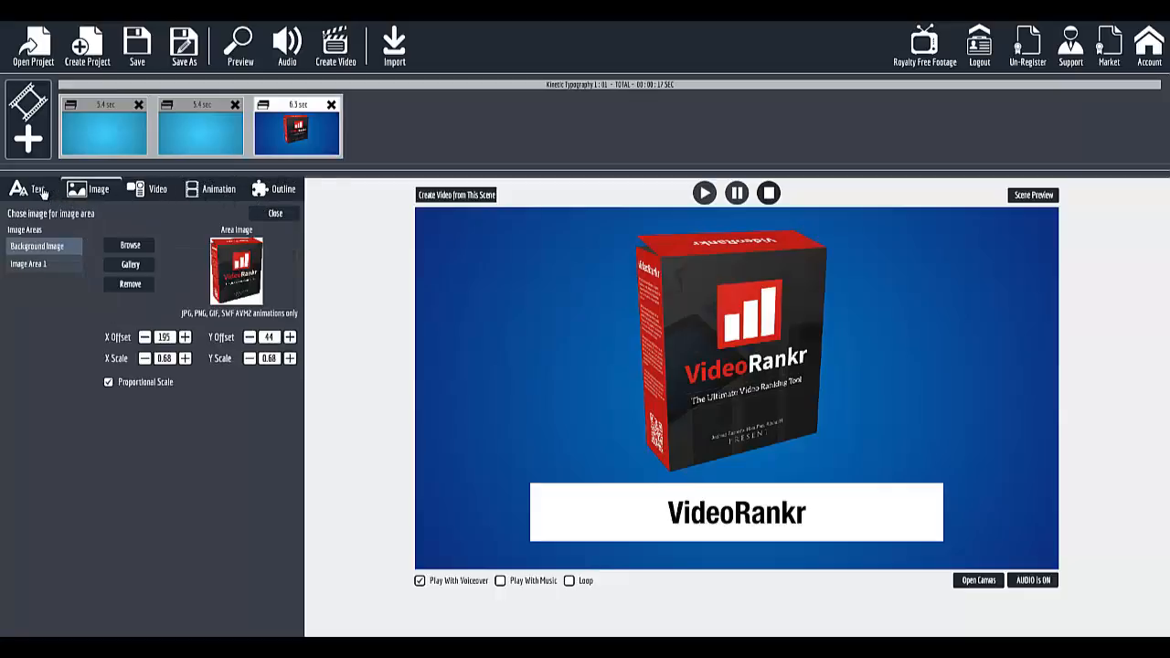
pyautogui.click(38, 192)
pyautogui.click(287, 194)
pyautogui.click(216, 195)
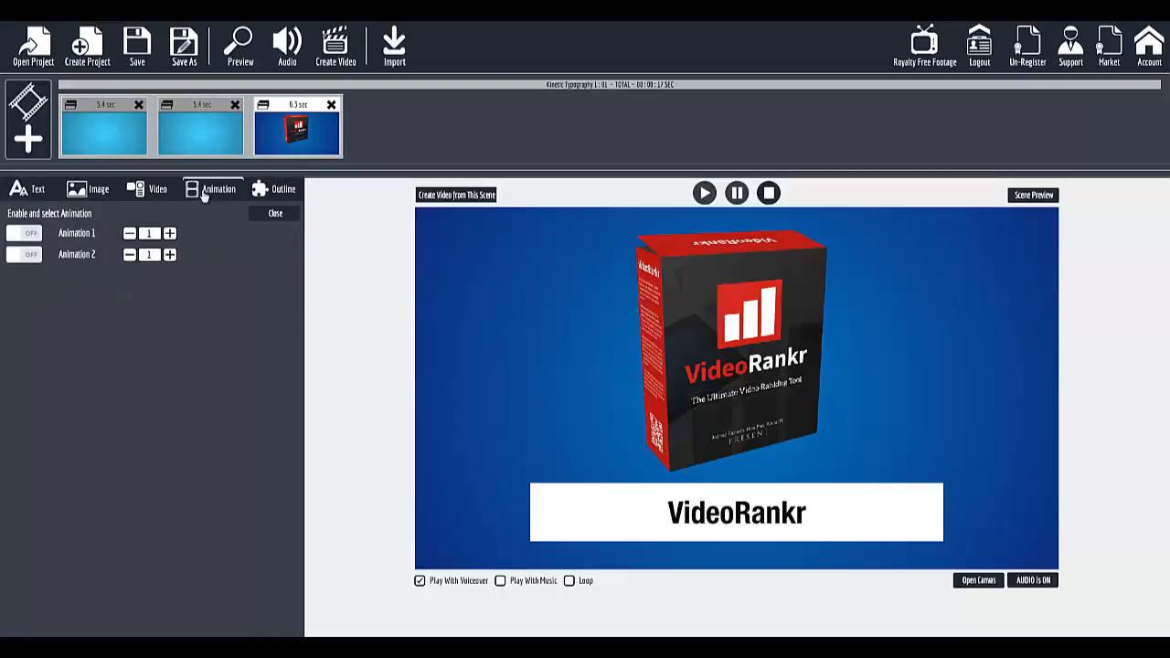
pyautogui.click(135, 195)
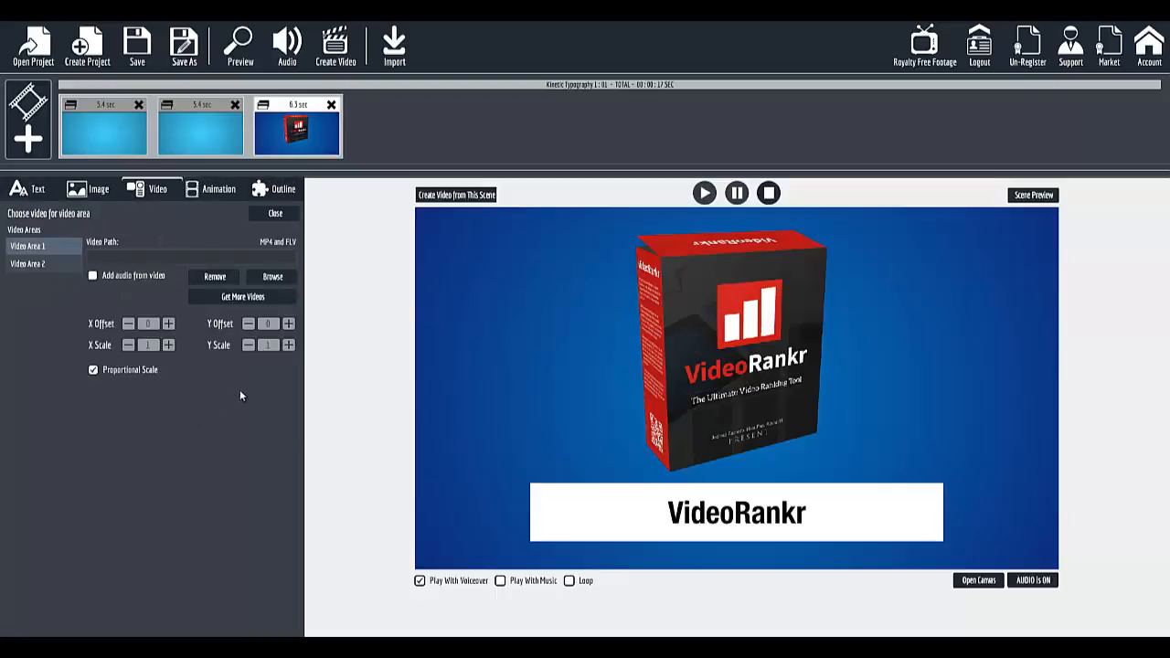
pyautogui.click(298, 105)
pyautogui.click(210, 189)
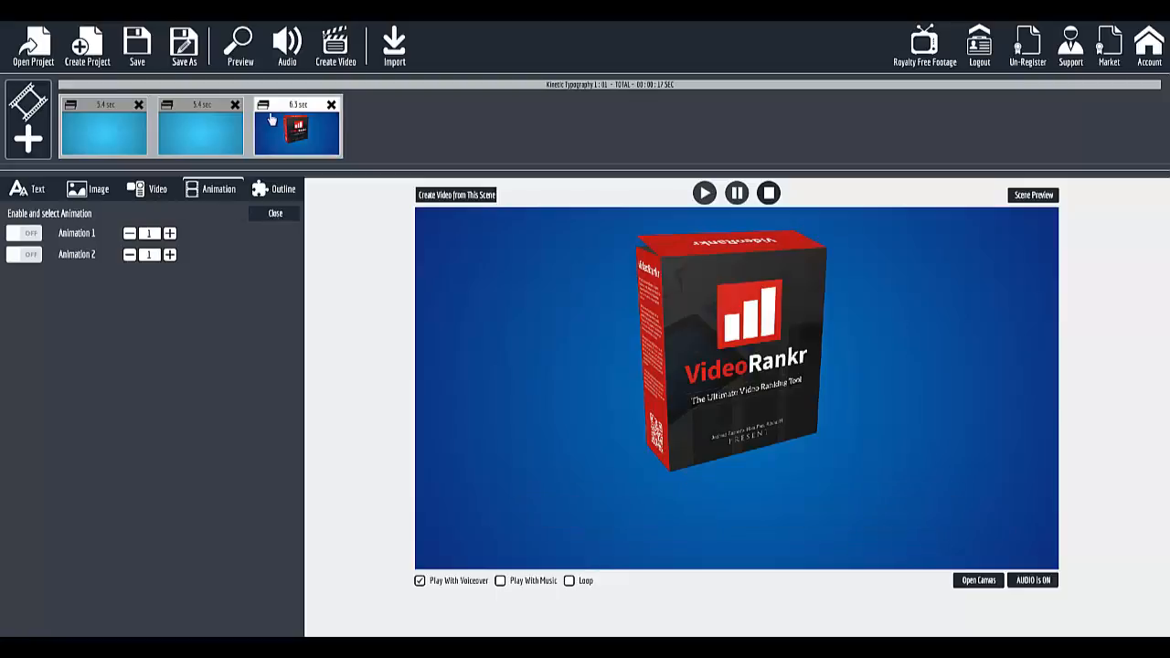
# Open the third slide's animated movie playback settings and try the first pause-at-frame option.
pyautogui.click(290, 106)
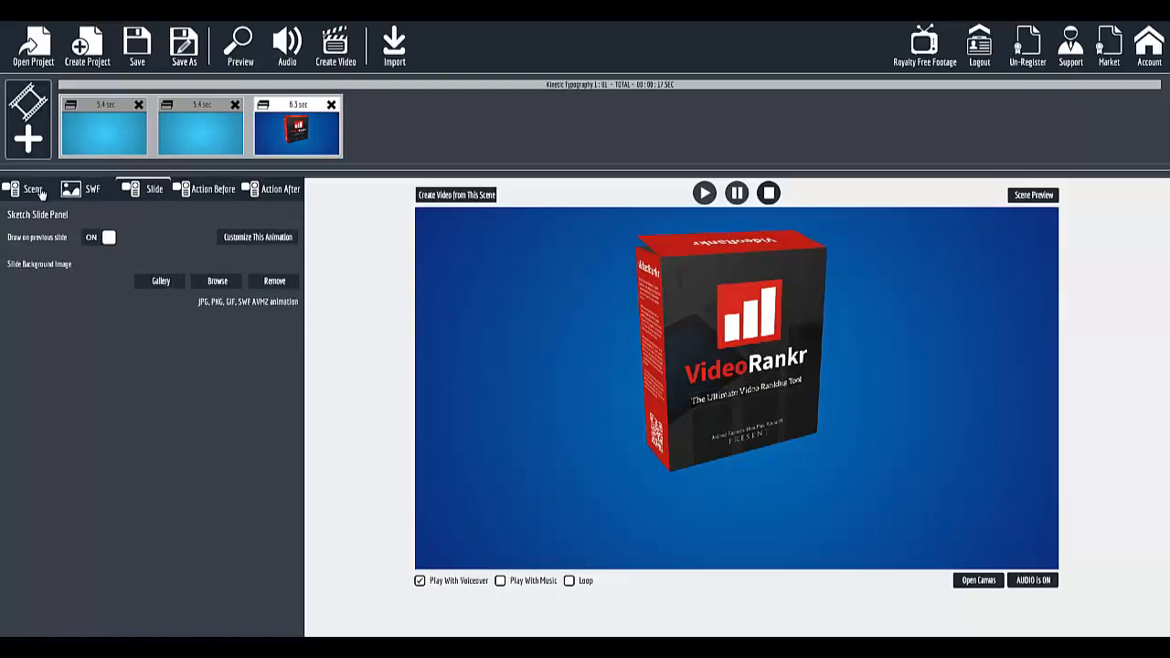
pyautogui.click(35, 189)
pyautogui.click(91, 190)
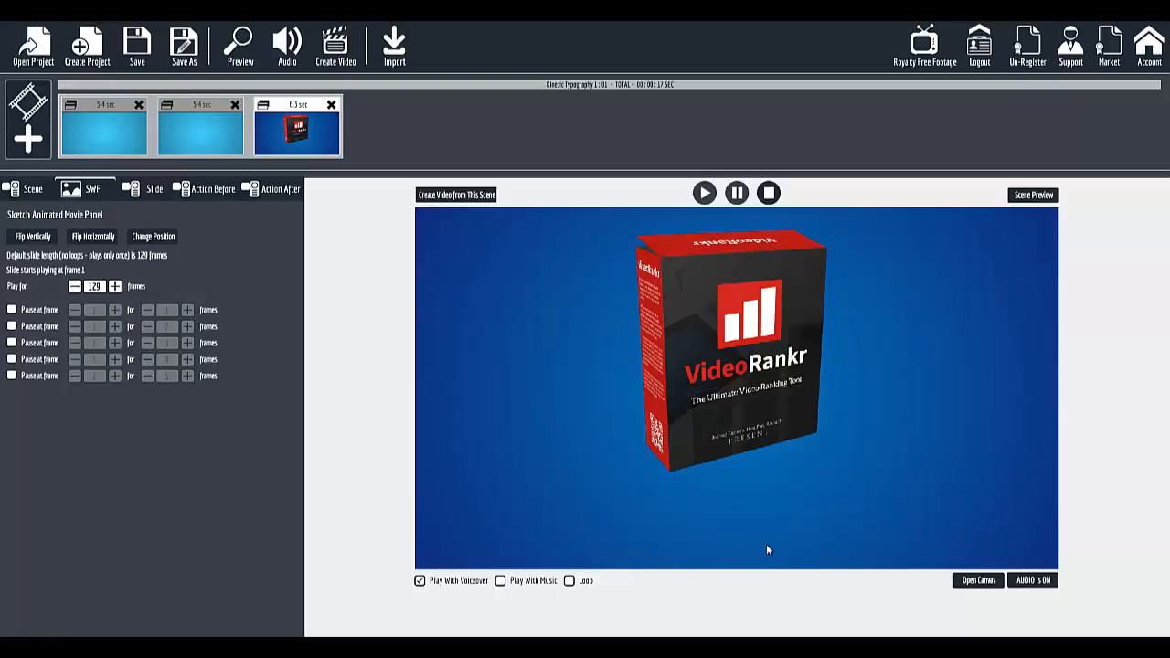
pyautogui.click(11, 310)
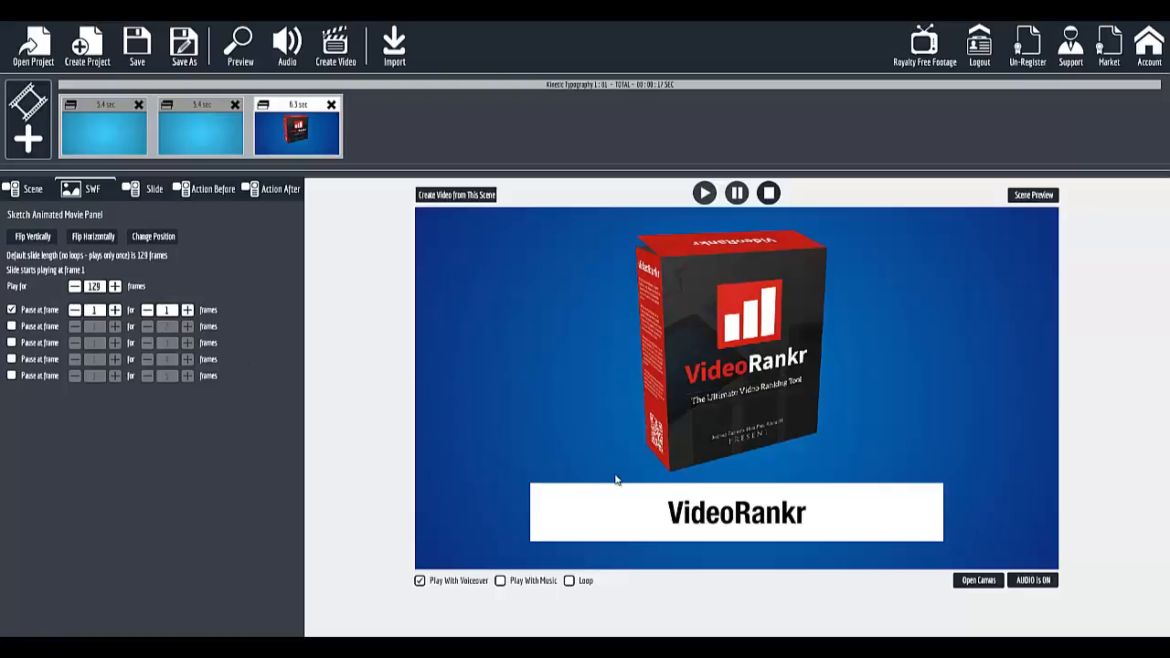
pyautogui.click(11, 311)
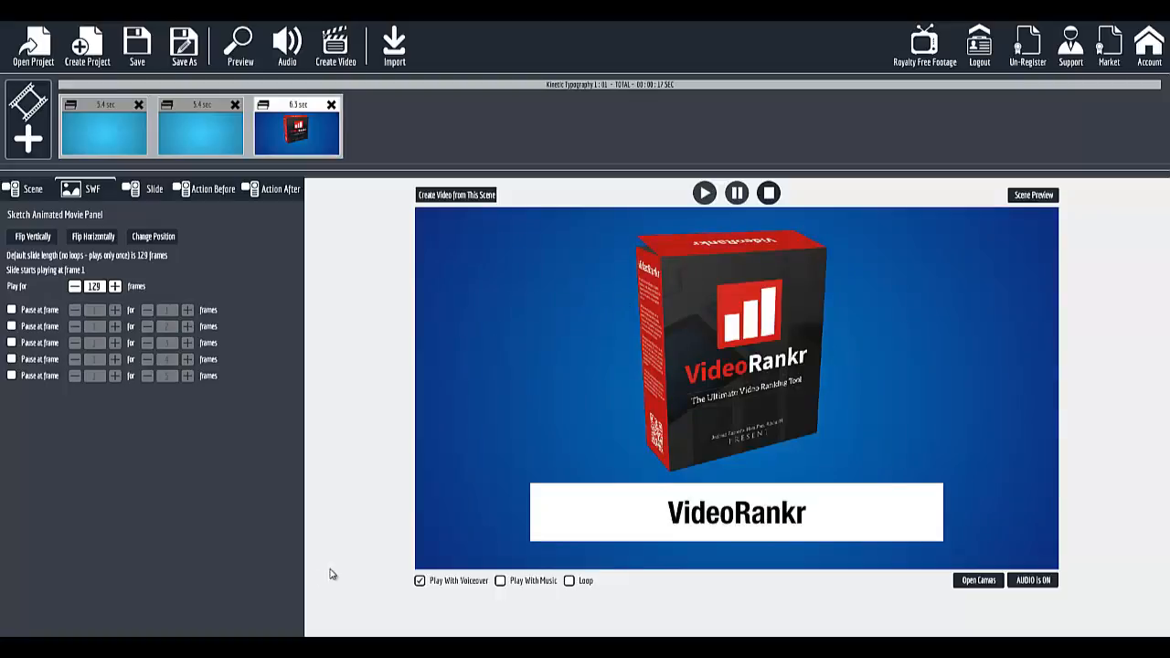
# Switch to the Notepad outline and read the Slide 4 section, including its template and text lines.
pyautogui.click(532, 647)
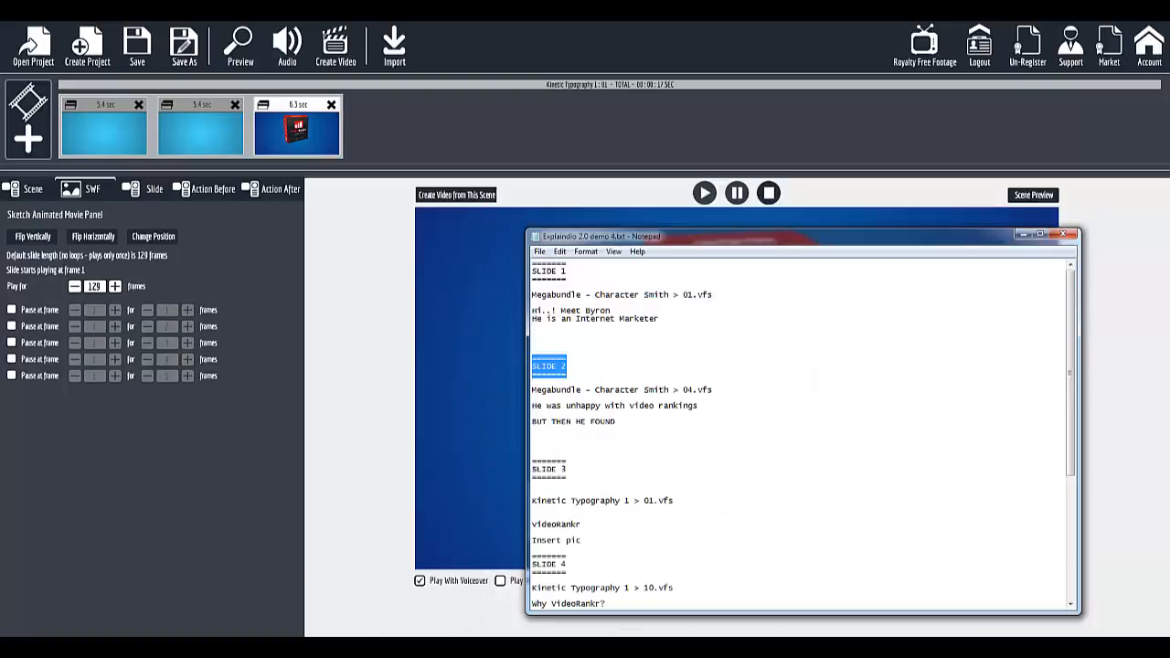
pyautogui.scroll(-4, 571, 486)
pyautogui.scroll(-2, 563, 484)
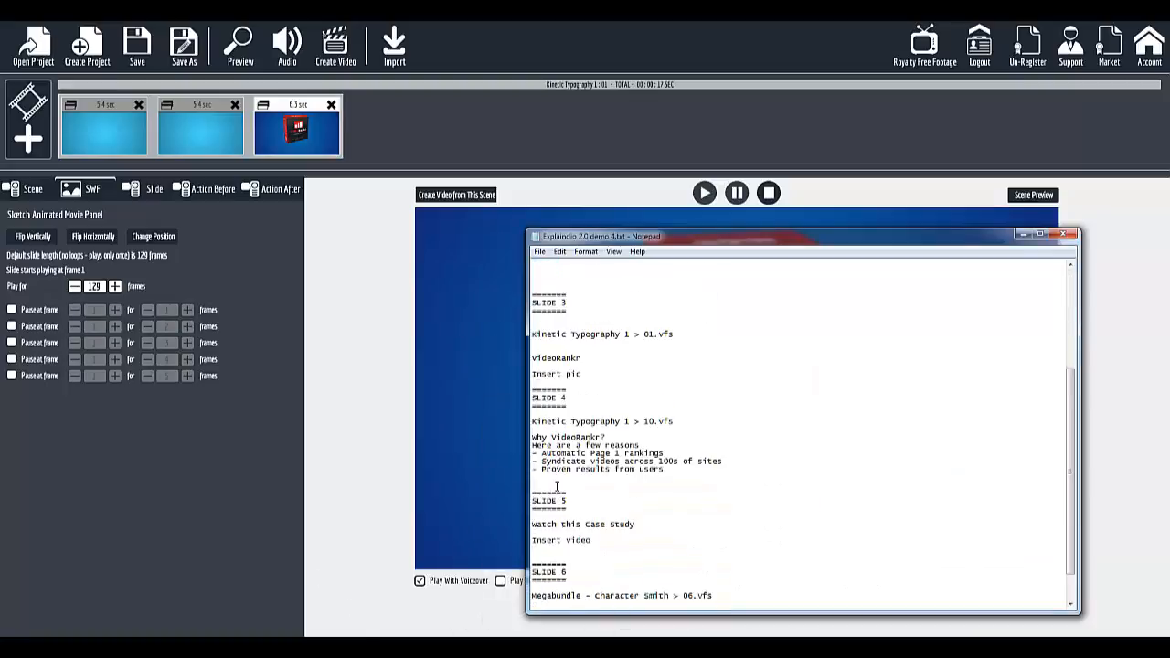
pyautogui.moveTo(533, 389); pyautogui.dragTo(705, 476)
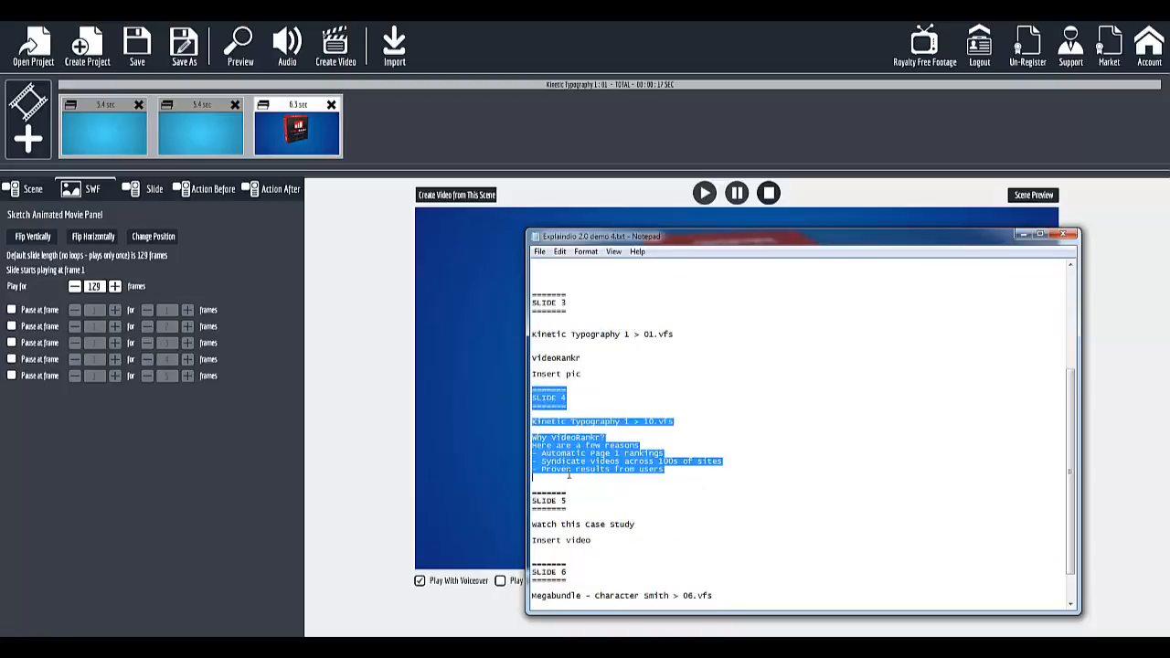
pyautogui.moveTo(568, 475); pyautogui.dragTo(526, 393)
pyautogui.click(378, 546)
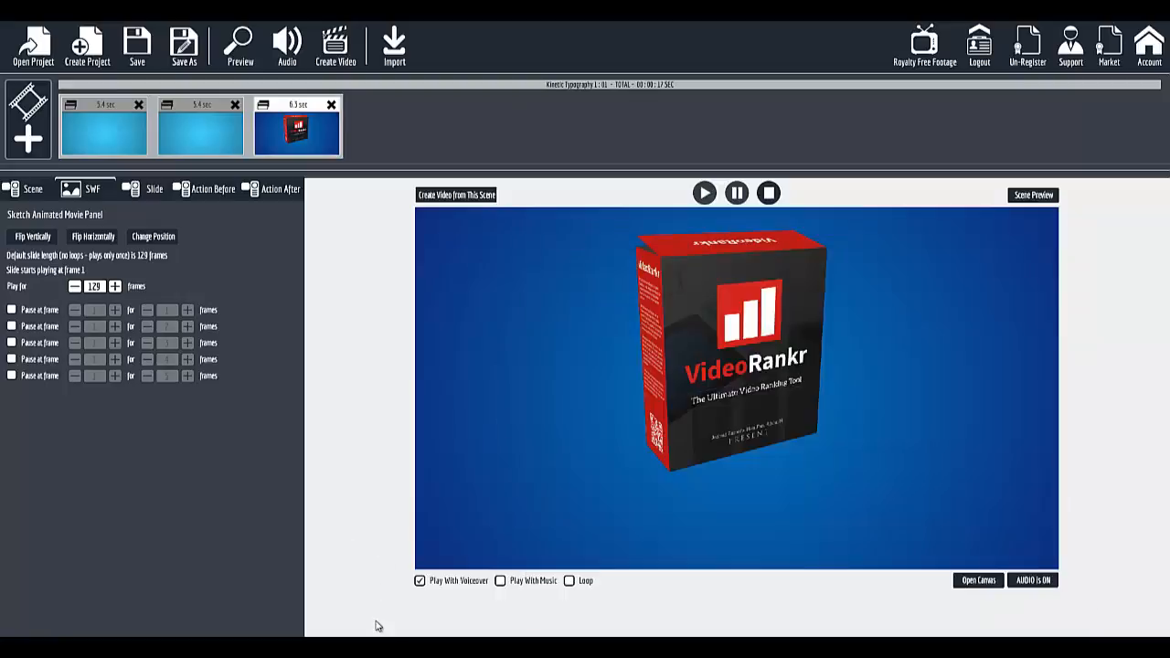
# Open the canvas and select slide 10.vfs from the Kinetic Typography 1 pack to import as an Explaindio slide.
pyautogui.click(978, 580)
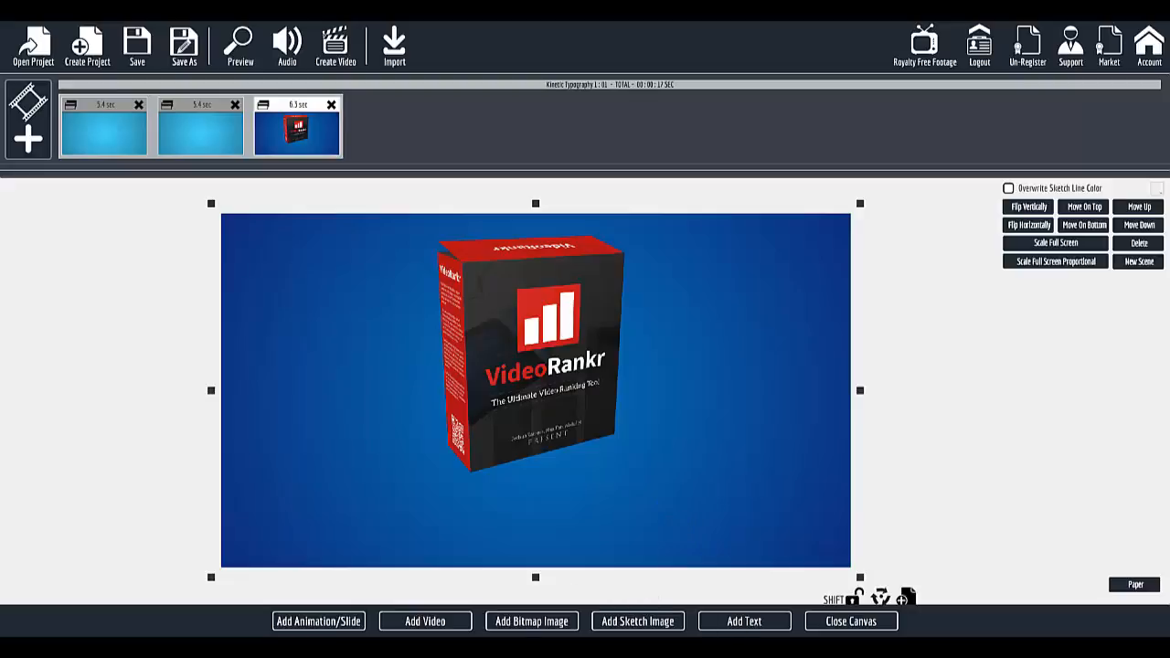
pyautogui.click(335, 621)
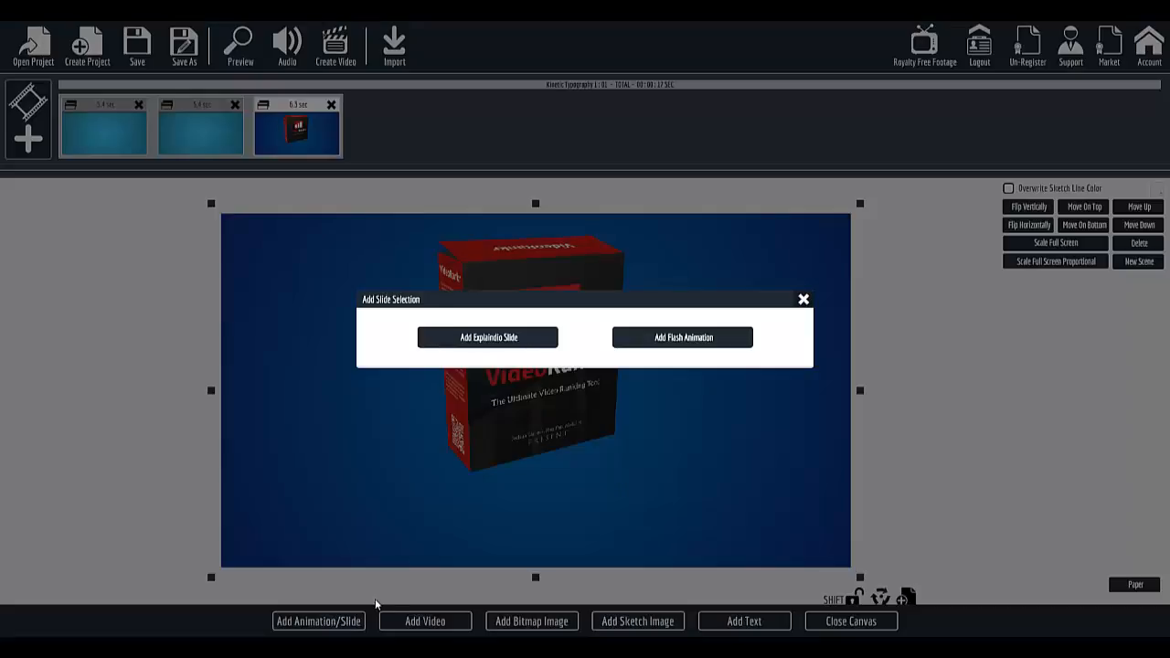
pyautogui.click(510, 340)
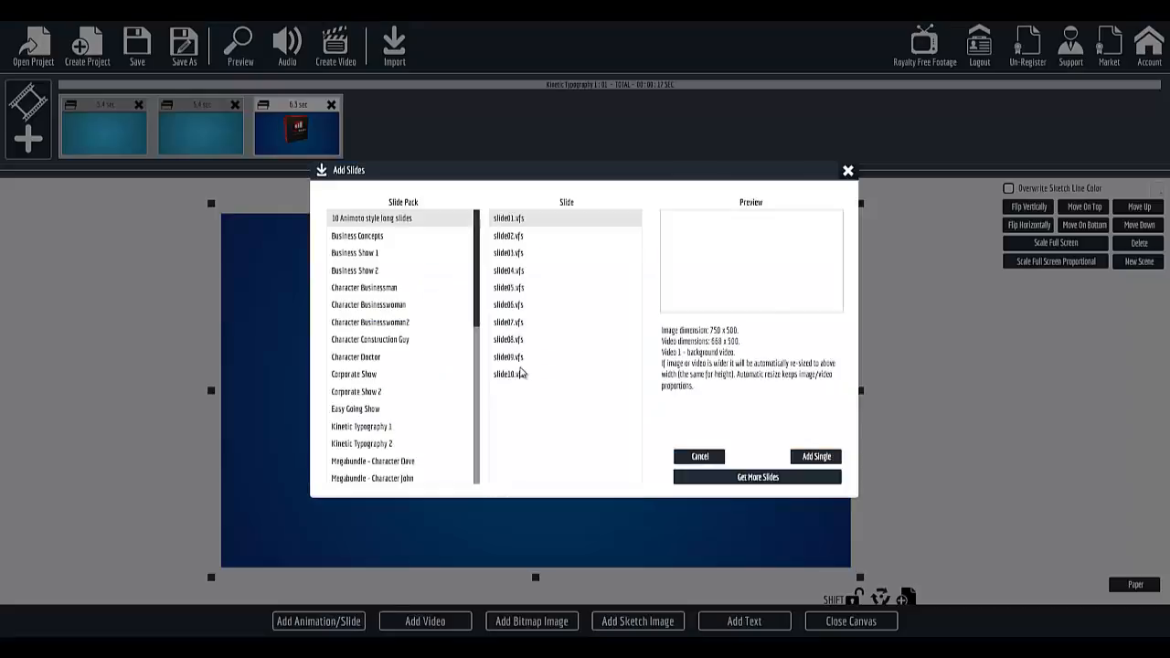
pyautogui.click(385, 426)
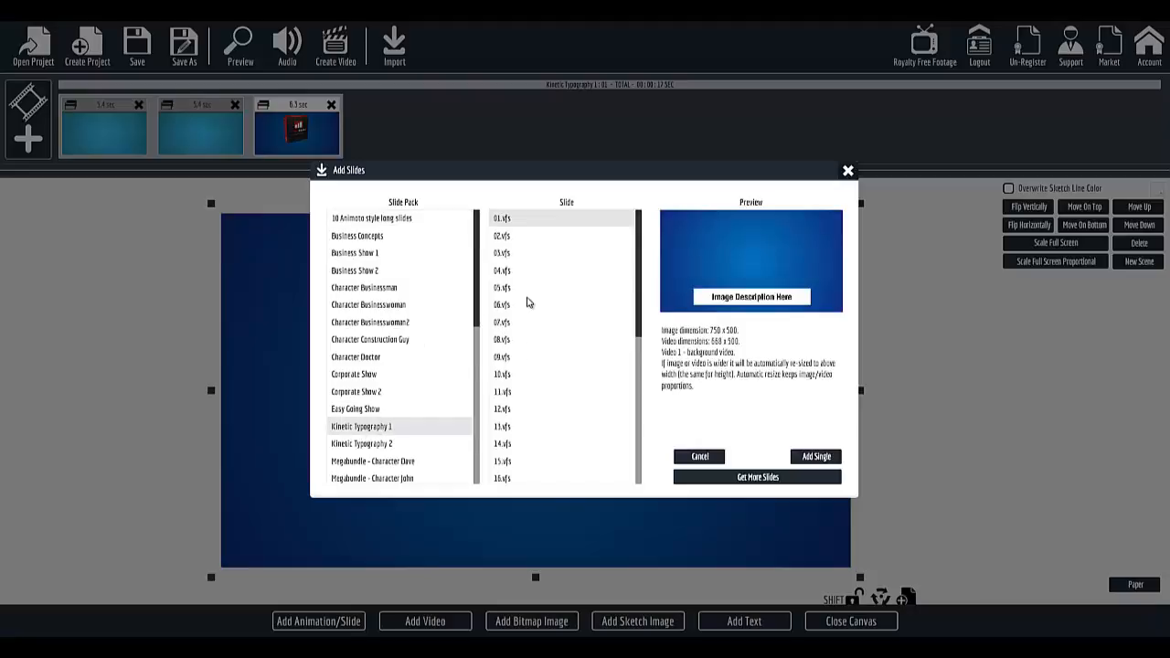
pyautogui.hotkey('alt', 'Tab')
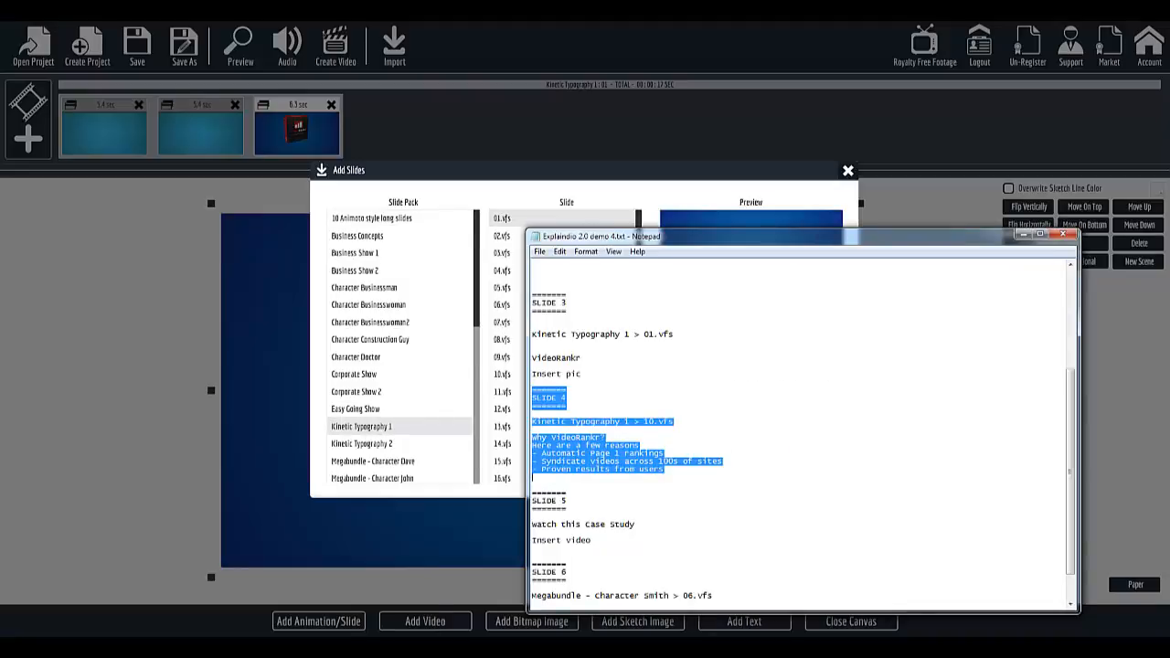
pyautogui.hotkey('alt', 'Tab')
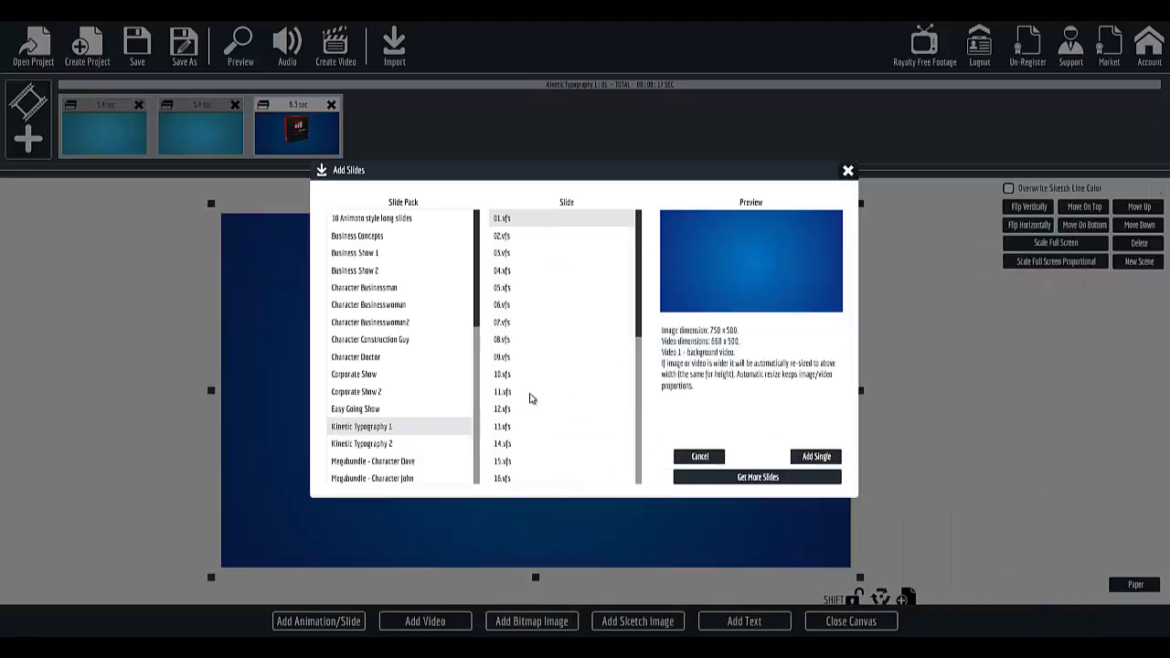
pyautogui.click(504, 364)
pyautogui.click(504, 374)
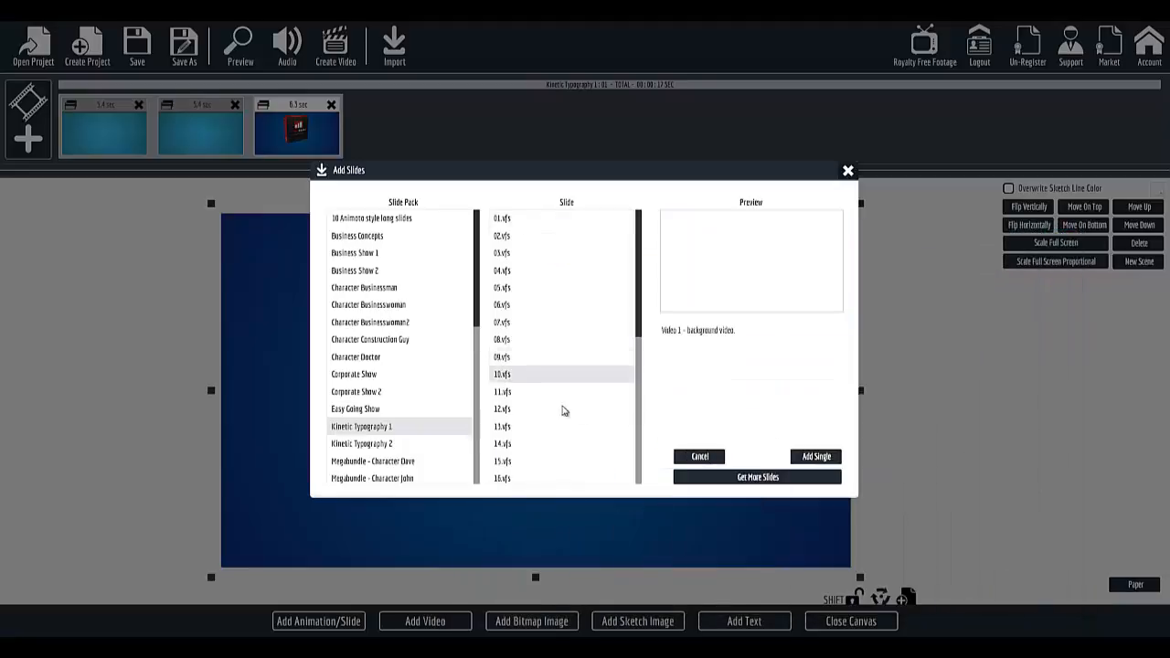
pyautogui.click(822, 457)
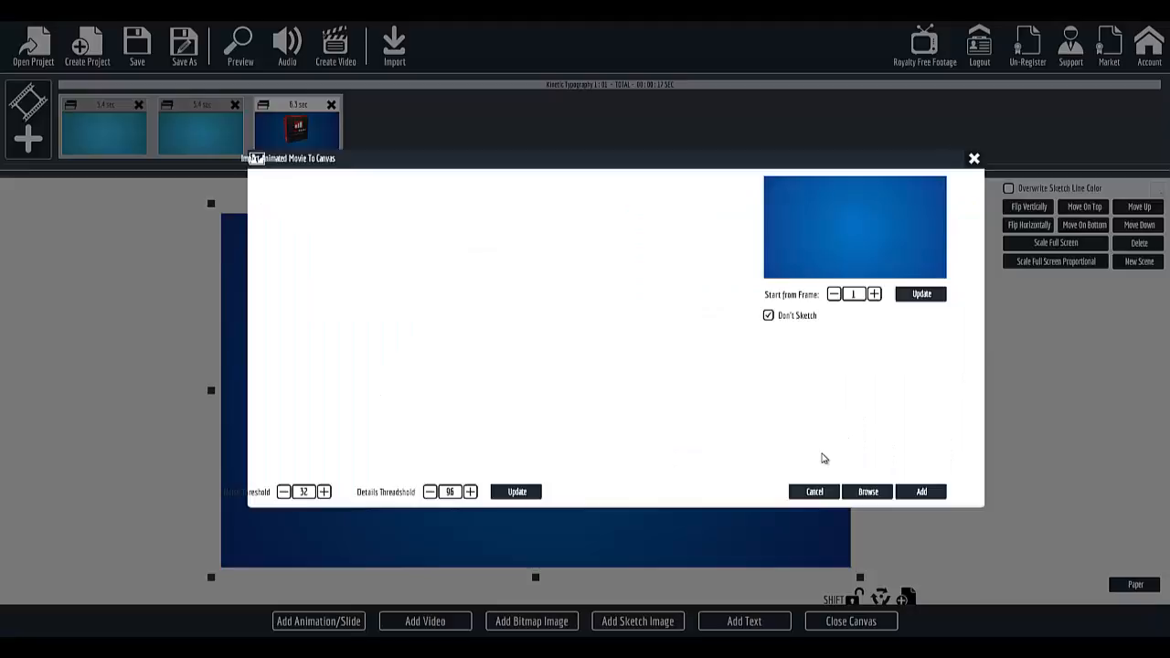
# Recheck the Slide 4 template name and list of VideoRankr reasons in the Notepad outline, and minimize it.
pyautogui.hotkey('alt', 'Tab')
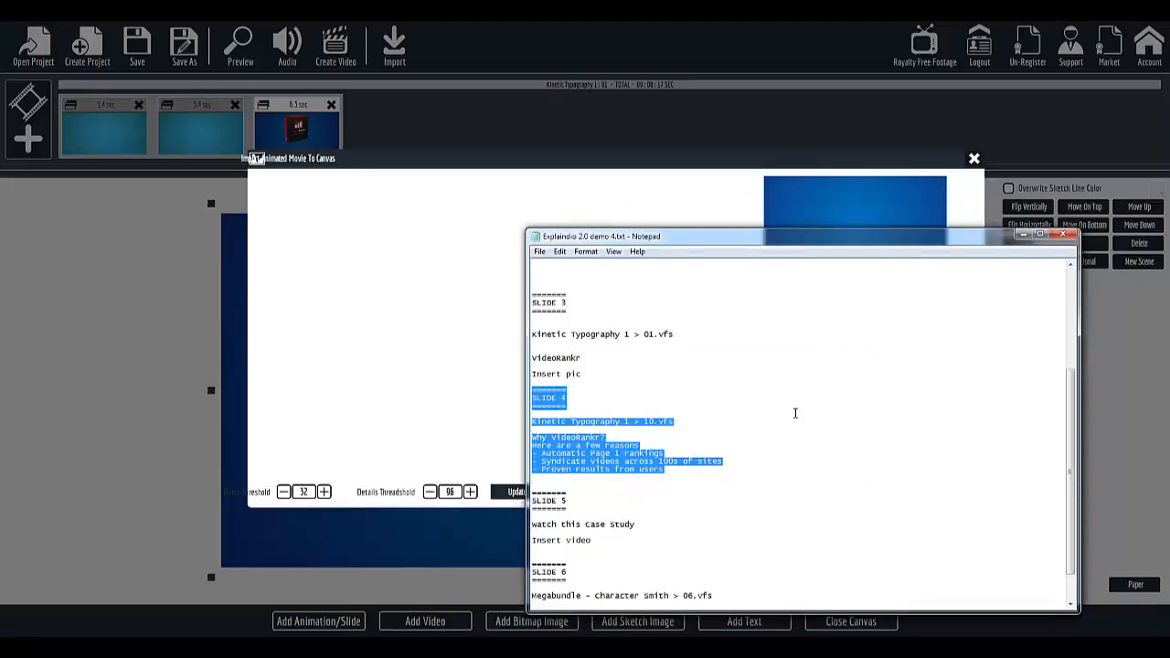
pyautogui.moveTo(533, 422); pyautogui.dragTo(669, 421)
pyautogui.scroll(-2, 660, 439)
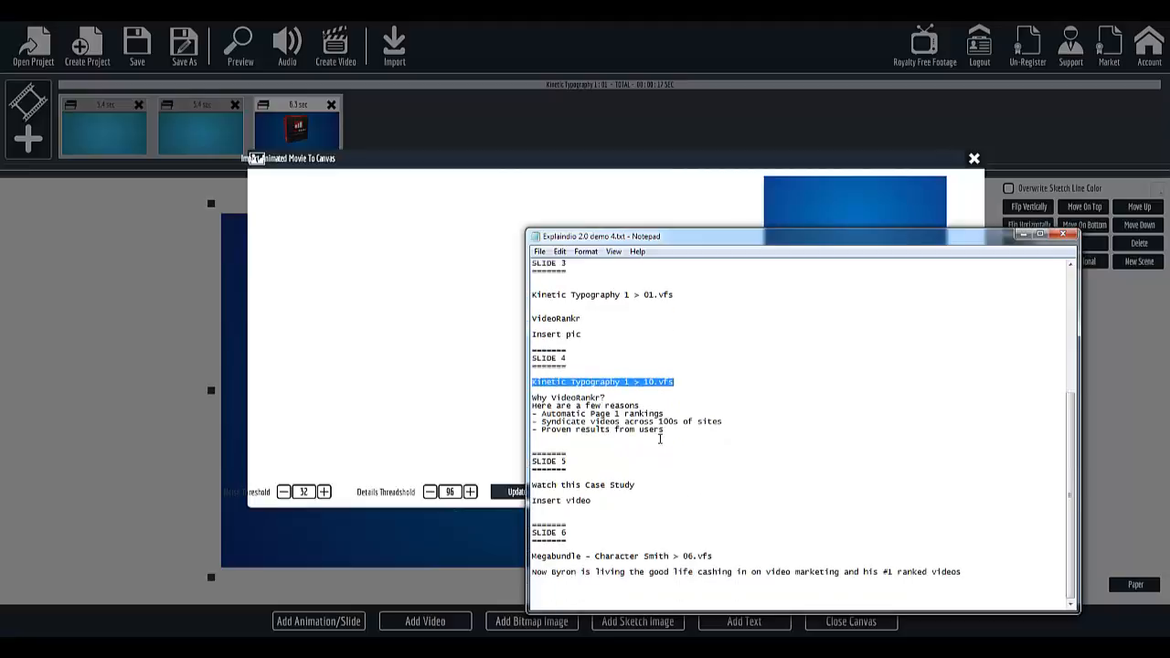
pyautogui.moveTo(535, 405); pyautogui.dragTo(666, 429)
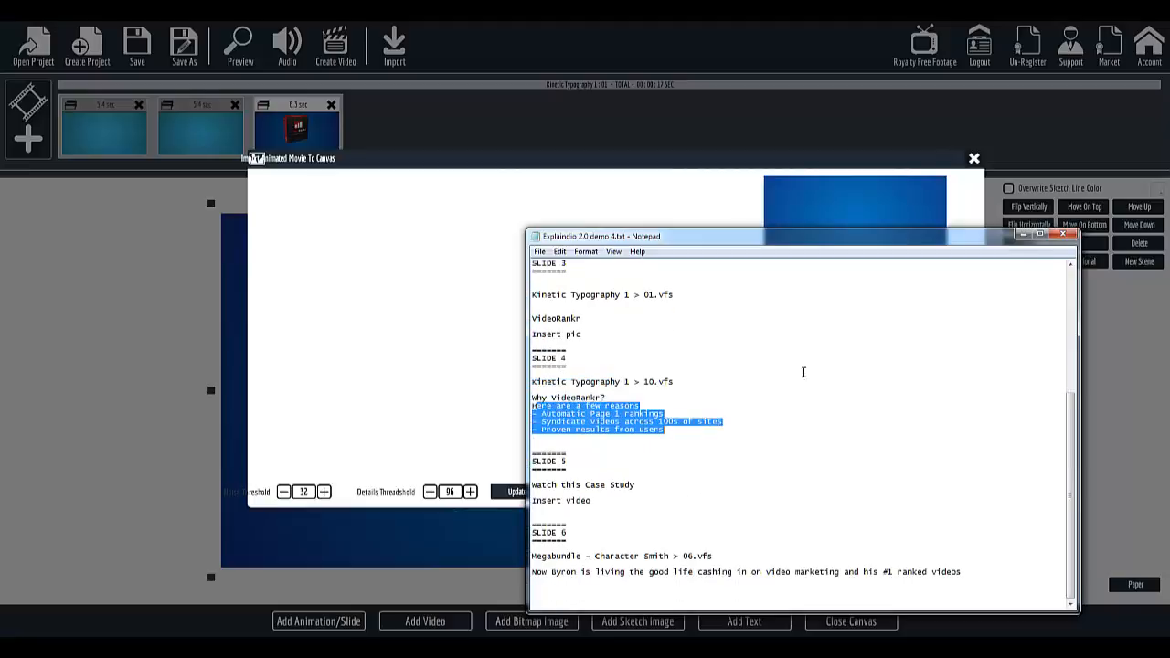
pyautogui.click(1024, 236)
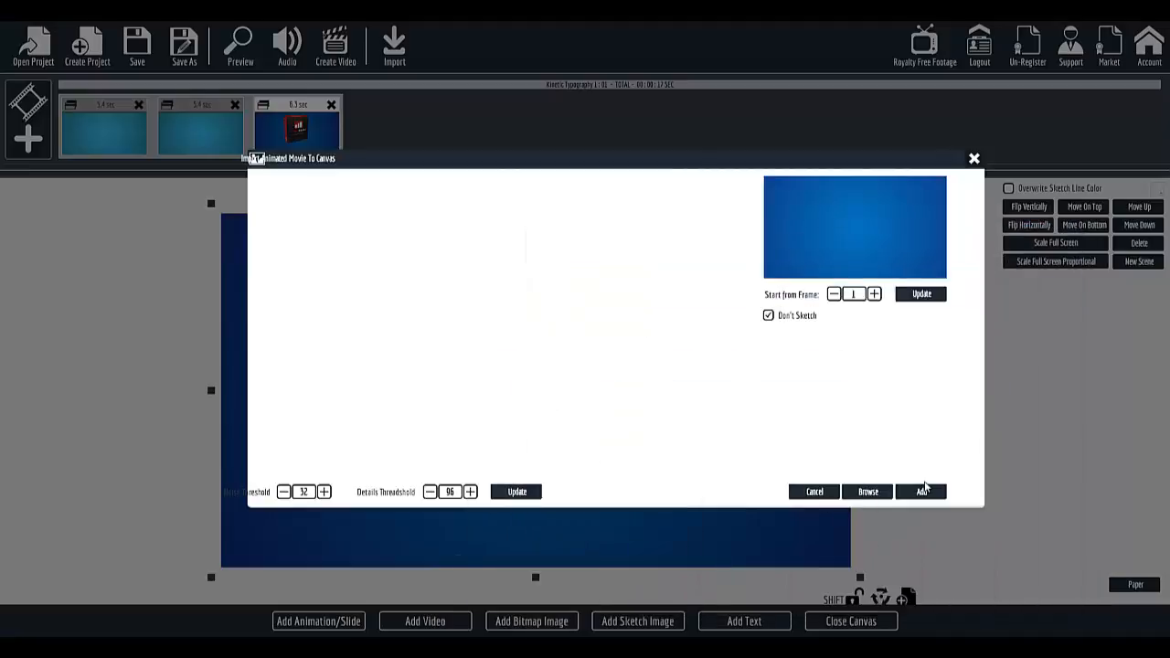
# Add the Kinetic Typography slide to the canvas, close the canvas, and open the slide's text customization settings.
pyautogui.click(926, 494)
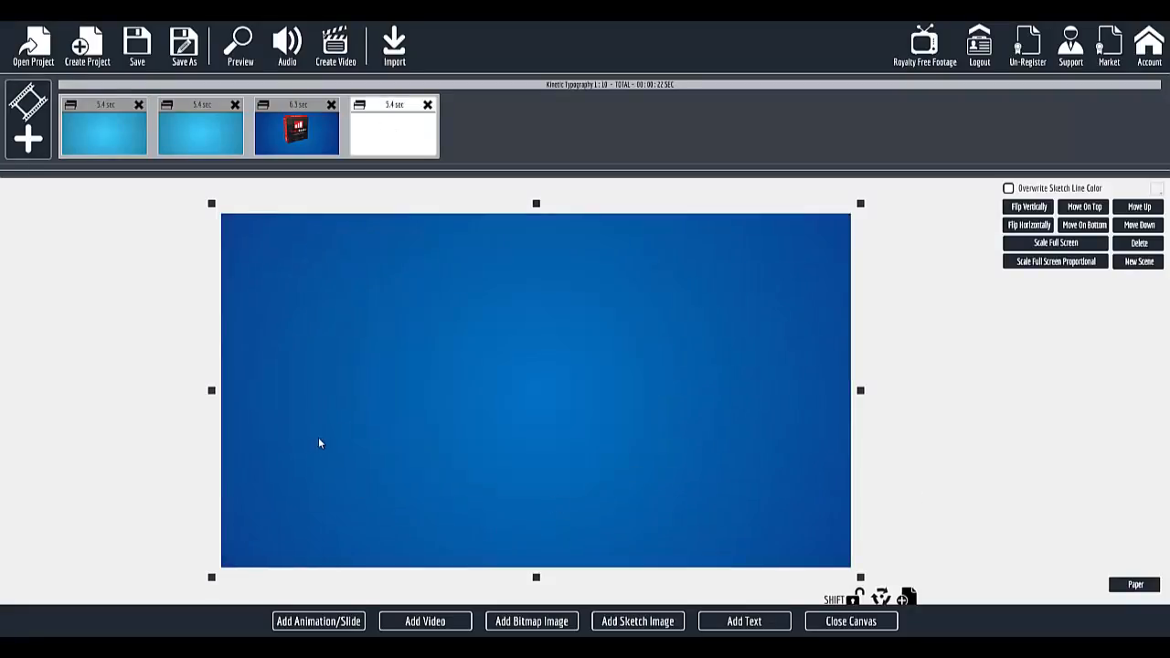
pyautogui.click(851, 622)
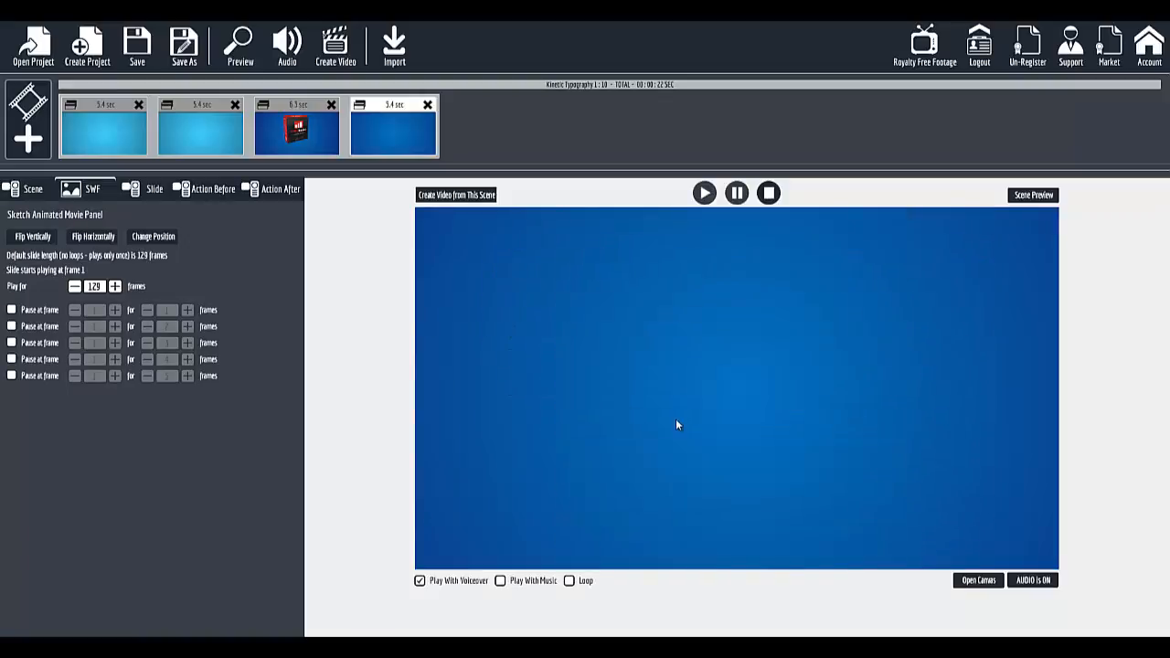
pyautogui.click(152, 192)
pyautogui.click(256, 238)
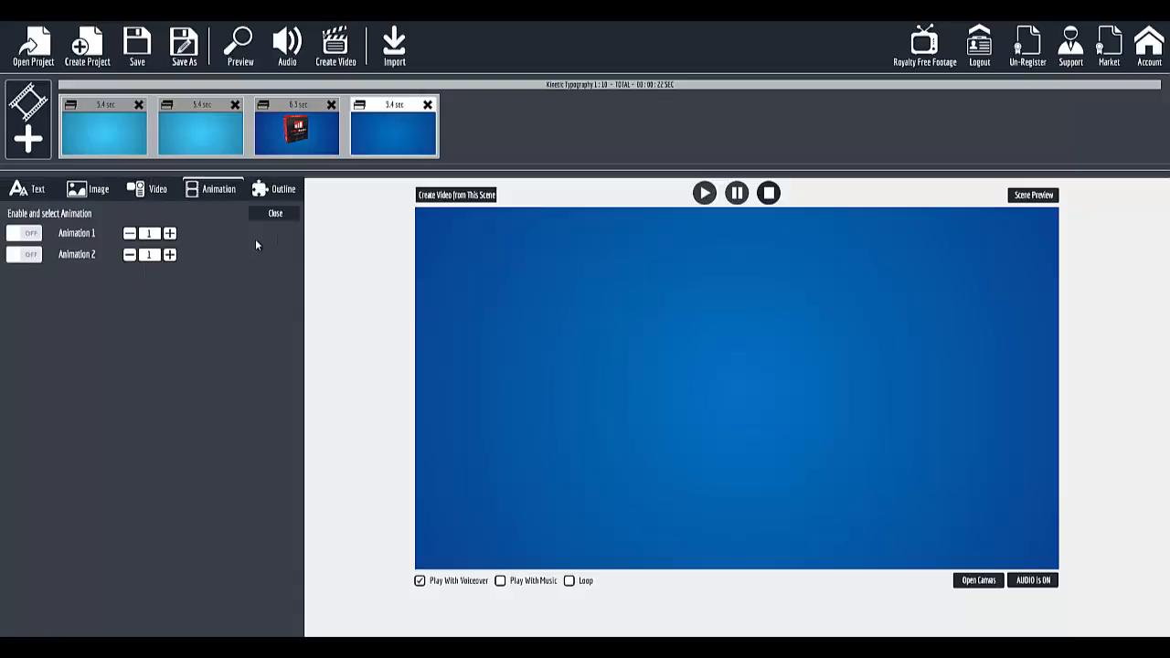
pyautogui.click(25, 200)
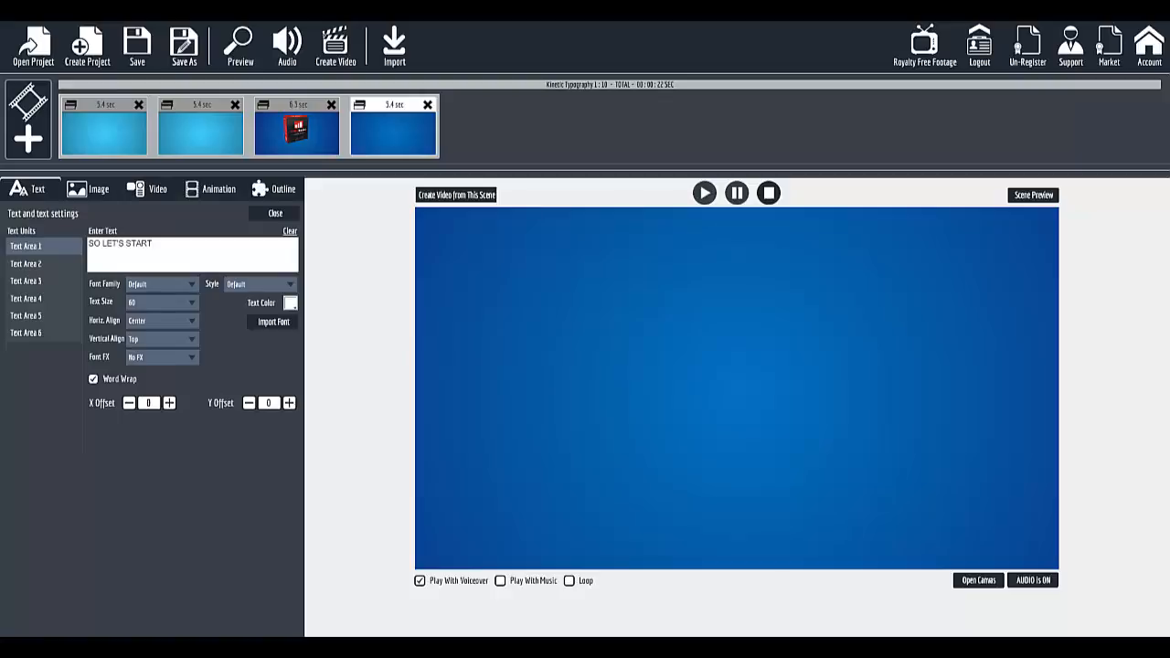
# Replace the first text area's wording with the Slide 4 heading from the Notepad outline, written in capitals as "WHY VIDEORANKR?".
pyautogui.hotkey('alt', 'Tab')
pyautogui.click(562, 429)
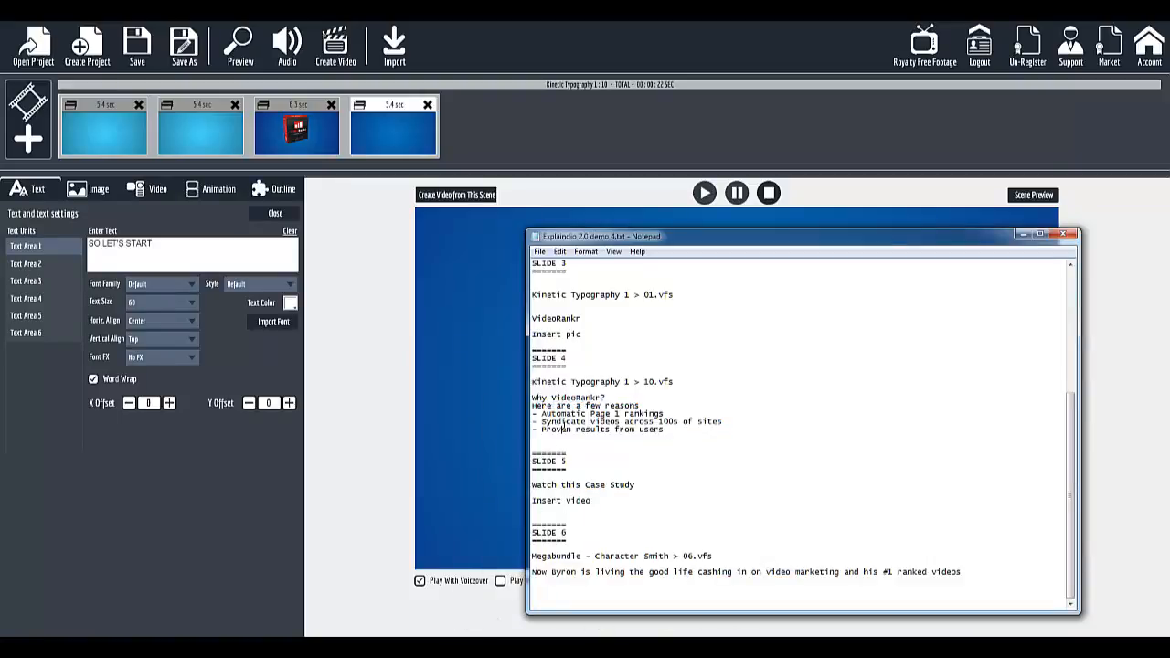
pyautogui.moveTo(533, 398); pyautogui.dragTo(605, 399)
pyautogui.rightClick(598, 399)
pyautogui.click(648, 440)
pyautogui.moveTo(161, 247); pyautogui.dragTo(79, 249)
pyautogui.rightClick(137, 251)
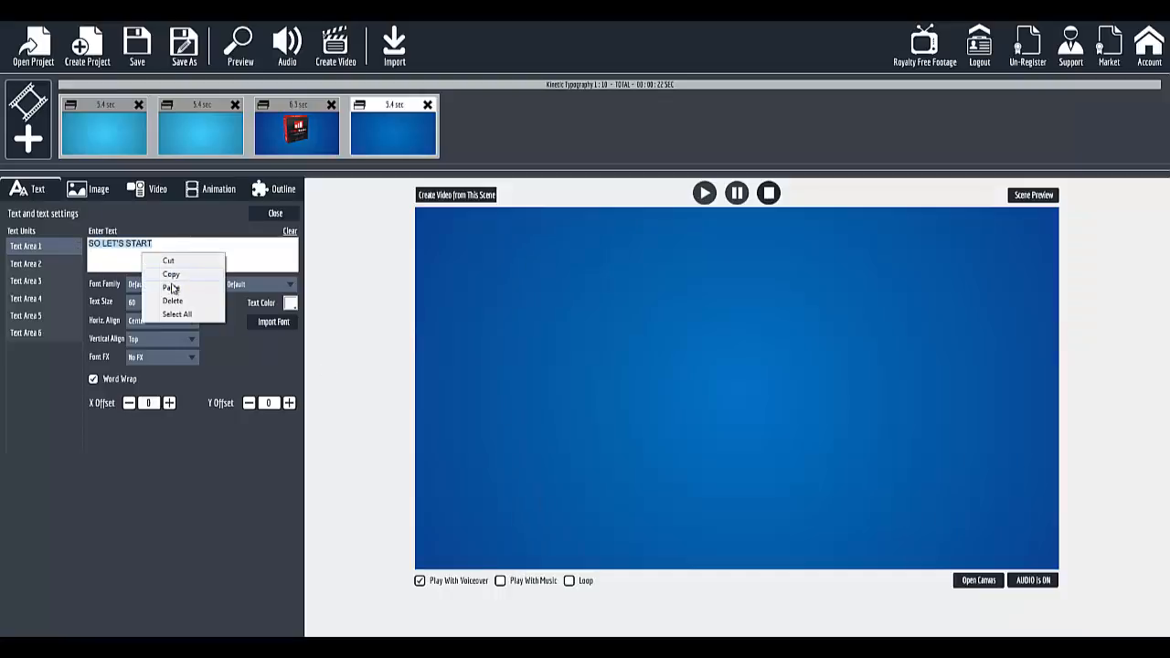
pyautogui.click(174, 284)
pyautogui.moveTo(157, 248); pyautogui.dragTo(48, 246)
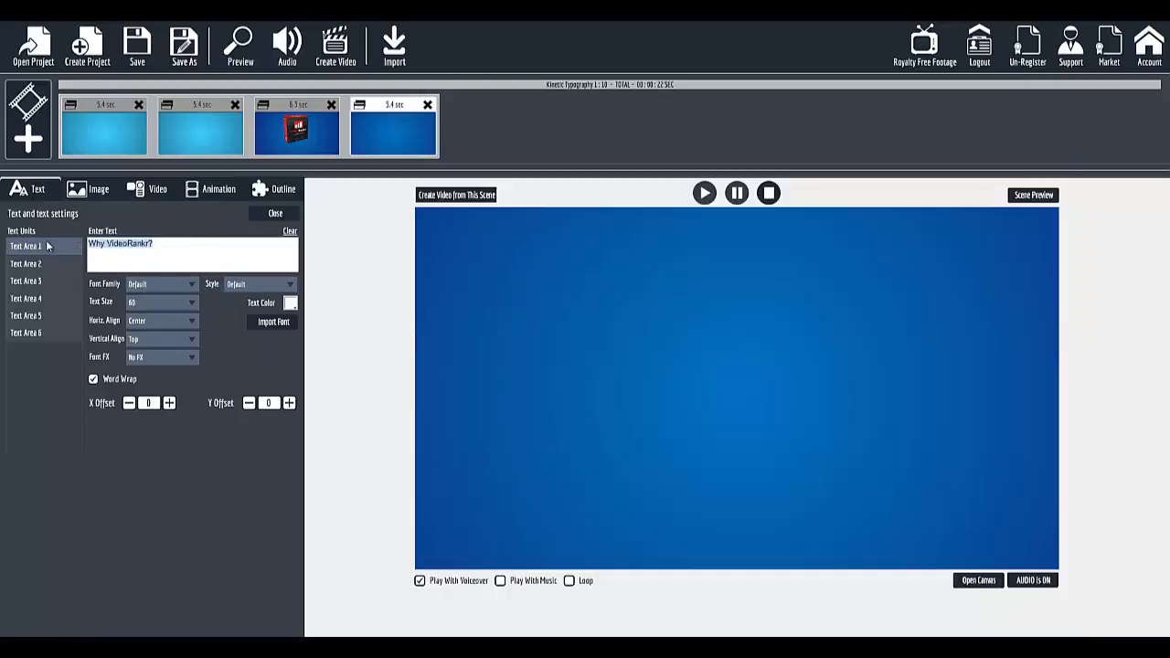
pyautogui.write('WHY V')
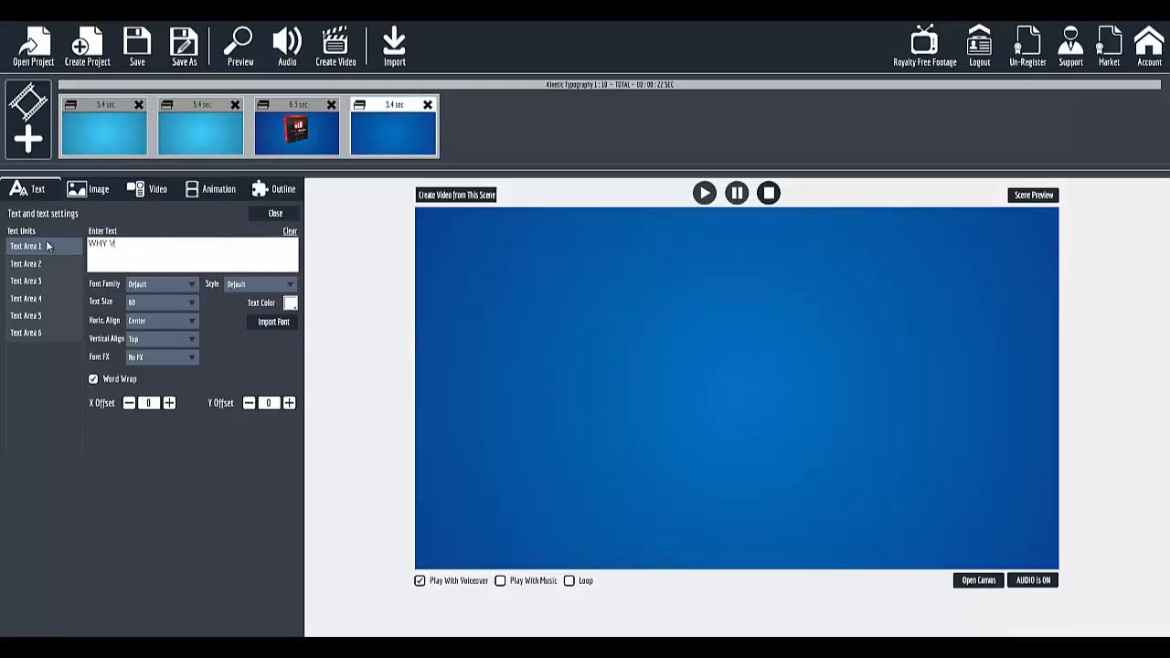
pyautogui.write('IDEORANKR?')
# Check the outline and change the second text area to "HERE ARE A FEW REASONS".
pyautogui.click(44, 263)
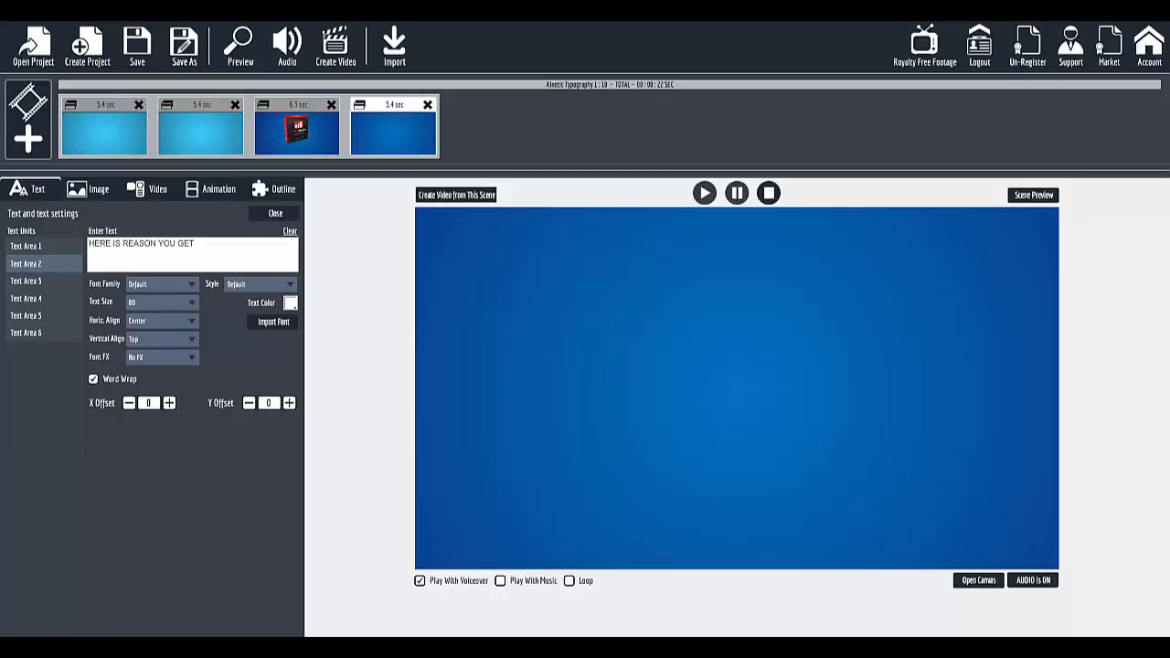
pyautogui.hotkey('alt', 'Tab')
pyautogui.hotkey('alt', 'Tab')
pyautogui.moveTo(196, 254); pyautogui.dragTo(114, 246)
pyautogui.write('ARE A FEW REASONS')
# Replace the third text area's wording with the outline's first reason, "- AUTOMATIC PAGE 1 RANKINGS".
pyautogui.click(39, 283)
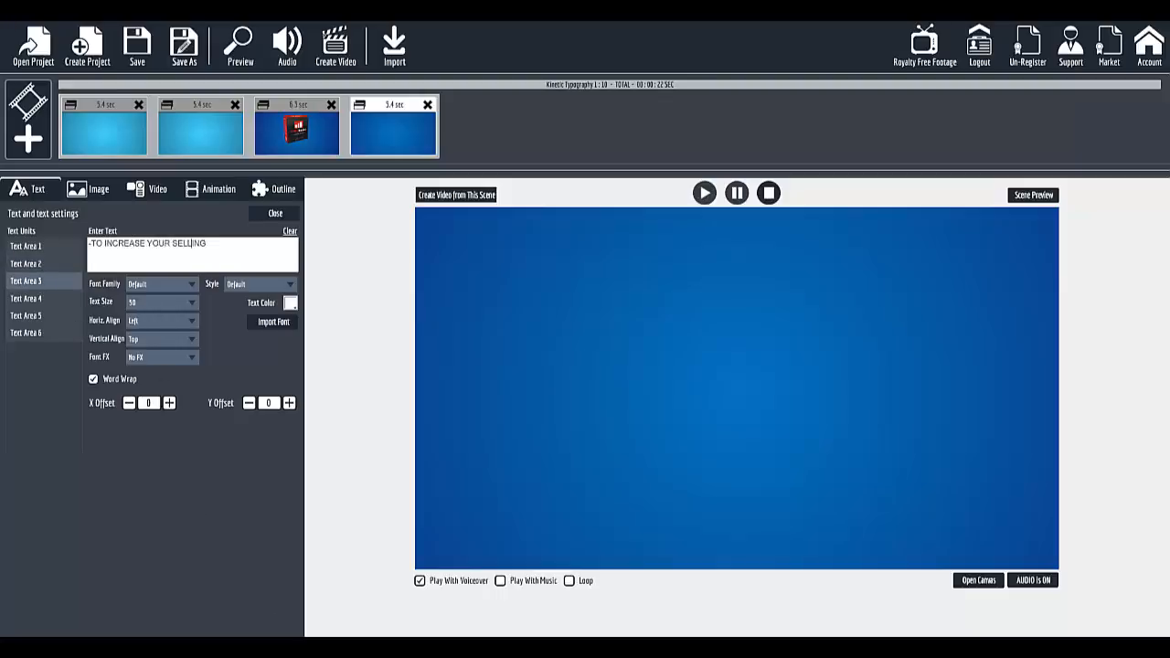
pyautogui.hotkey('alt', 'Tab')
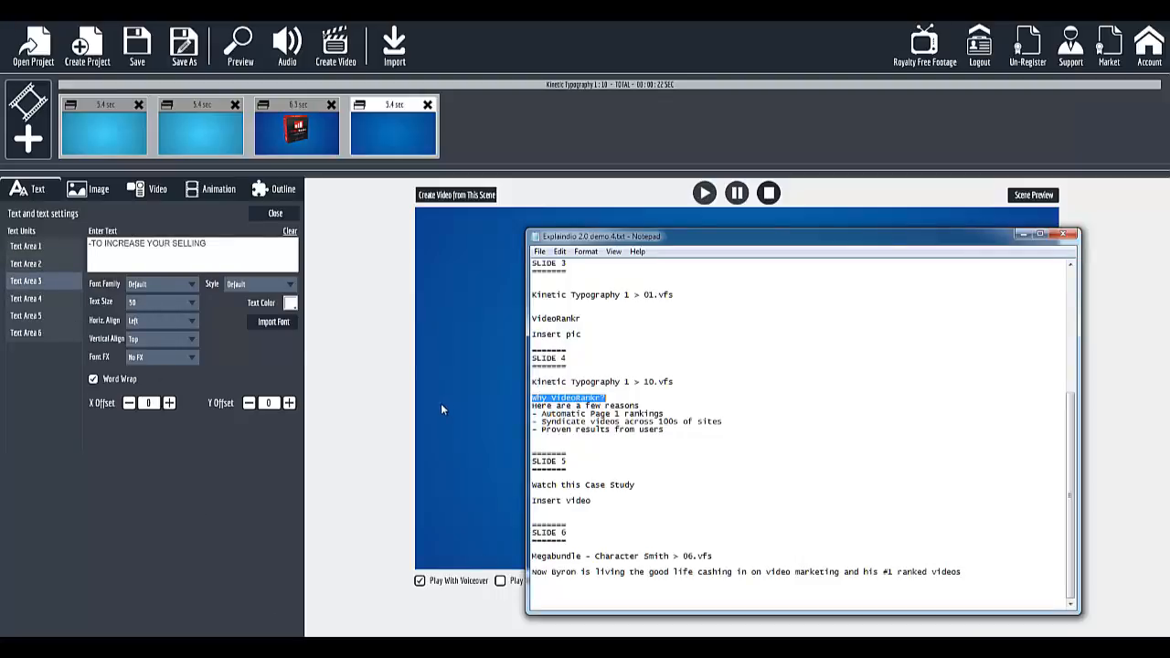
pyautogui.moveTo(94, 243); pyautogui.dragTo(342, 243)
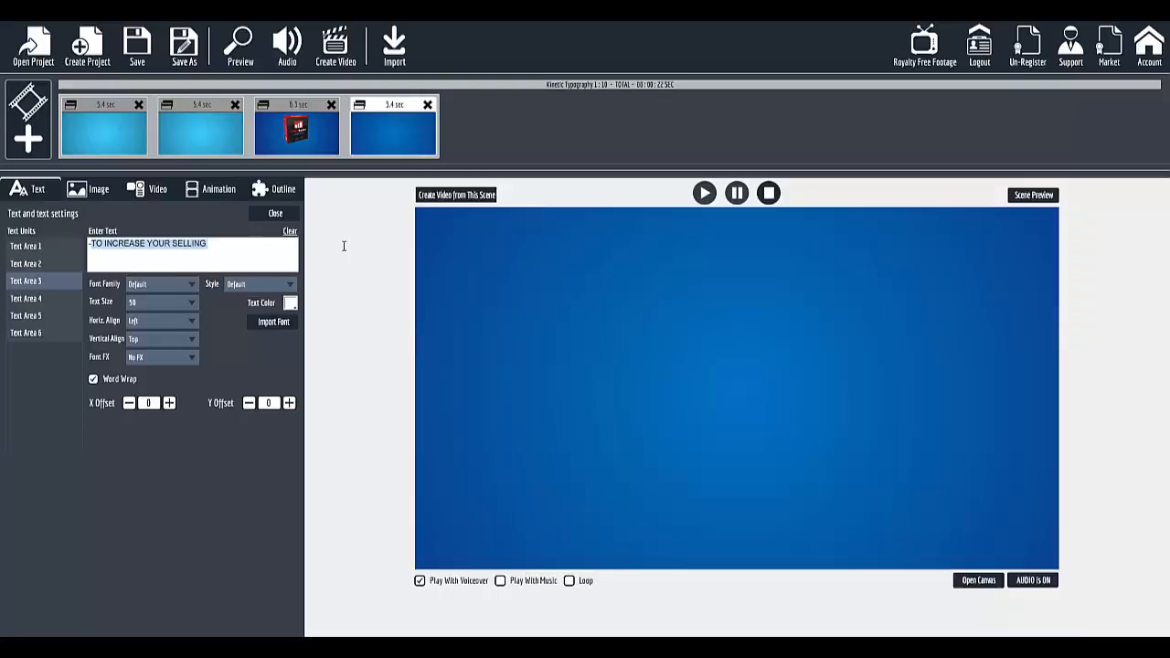
pyautogui.press('BackSpace')
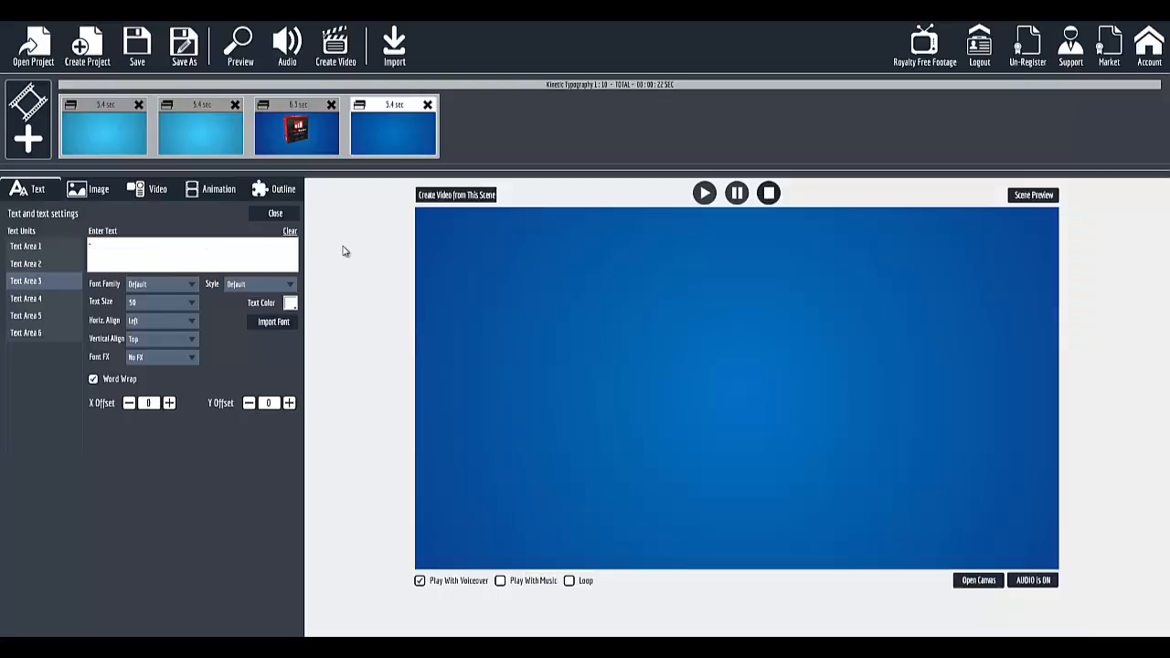
pyautogui.write('- AUTOMATIC PA')
pyautogui.write('GE 1 RANKINGS')
pyautogui.press('Return')
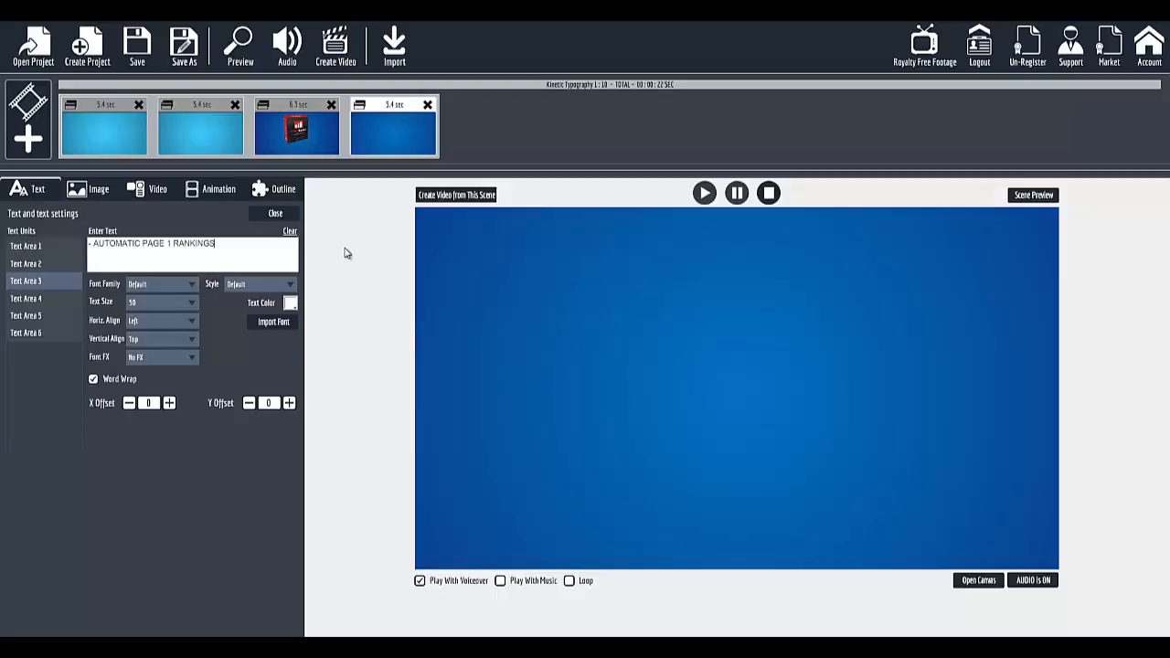
# Replace the fourth text area's wording with the outline's second reason, "- SYNDICATE VIDEOS ACROSS 100S OF SITES".
pyautogui.click(64, 298)
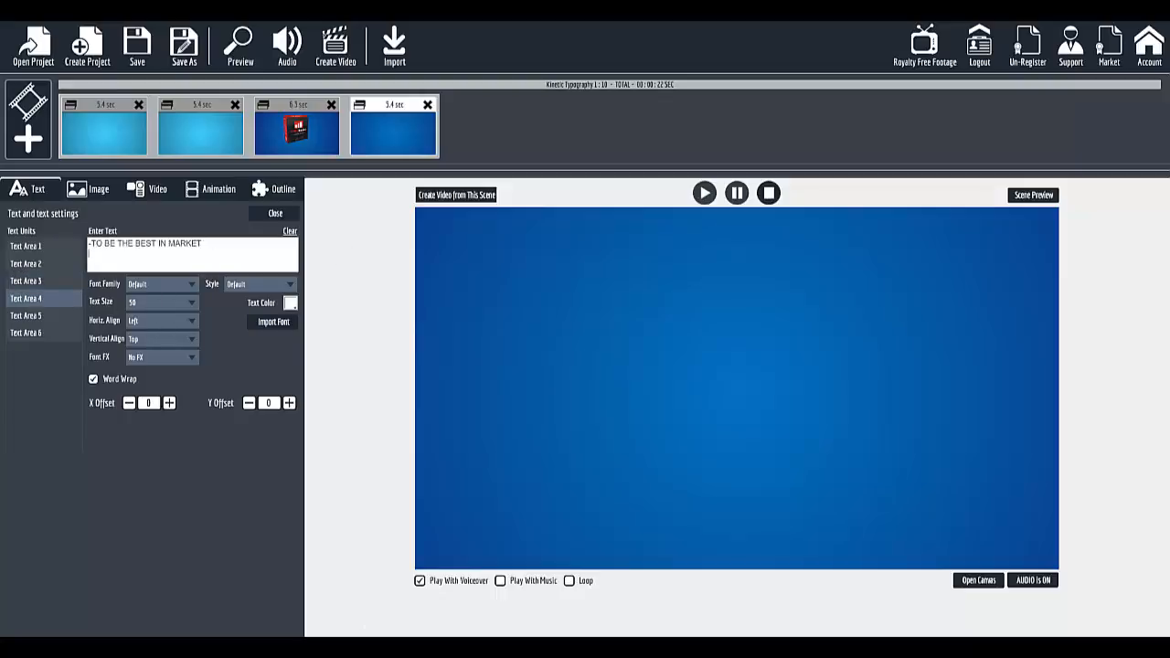
pyautogui.click(362, 648)
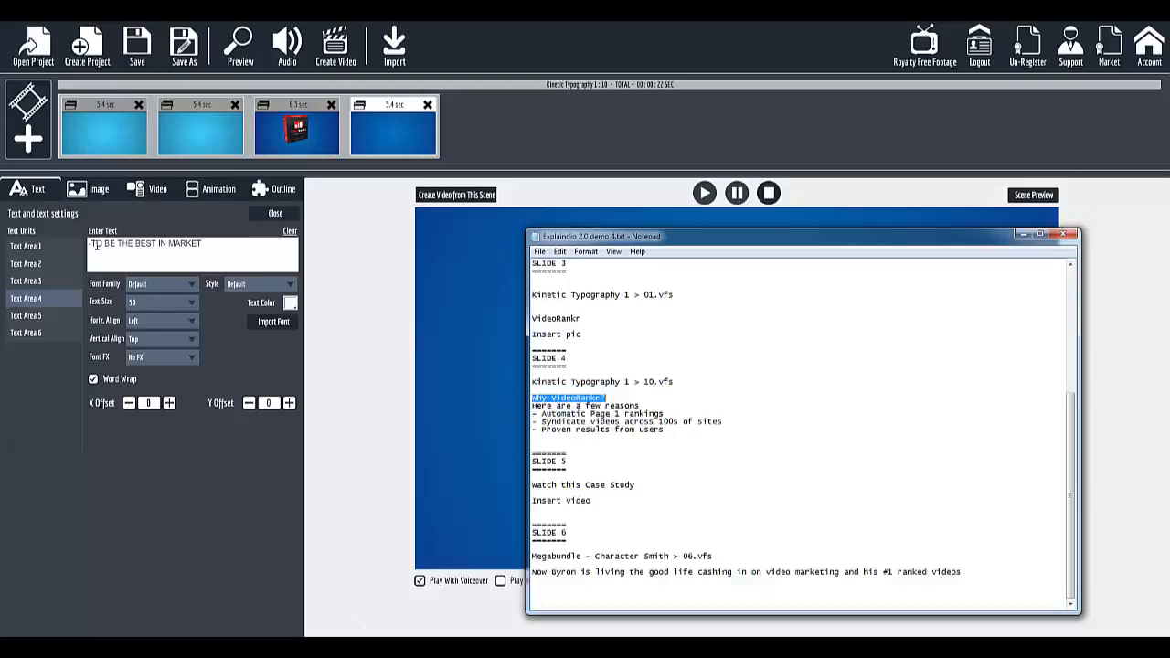
pyautogui.click(94, 244)
pyautogui.moveTo(92, 244); pyautogui.dragTo(279, 247)
pyautogui.press('BackSpace')
pyautogui.write('SY')
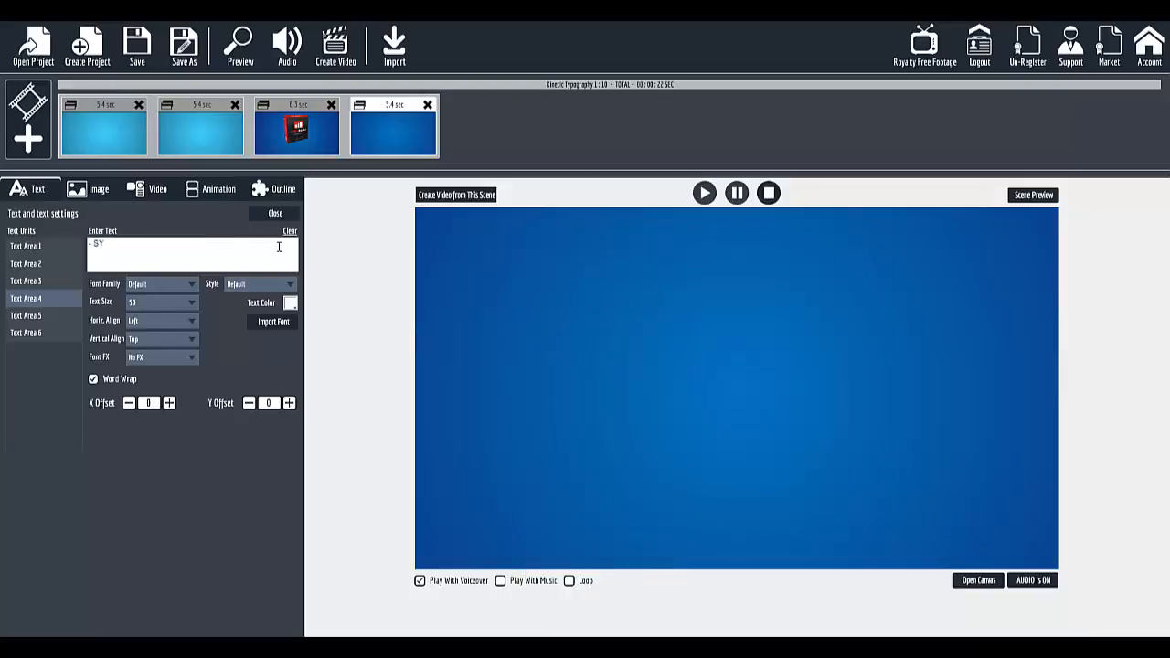
pyautogui.write('NDICATE VIDEOS ACROSS 10')
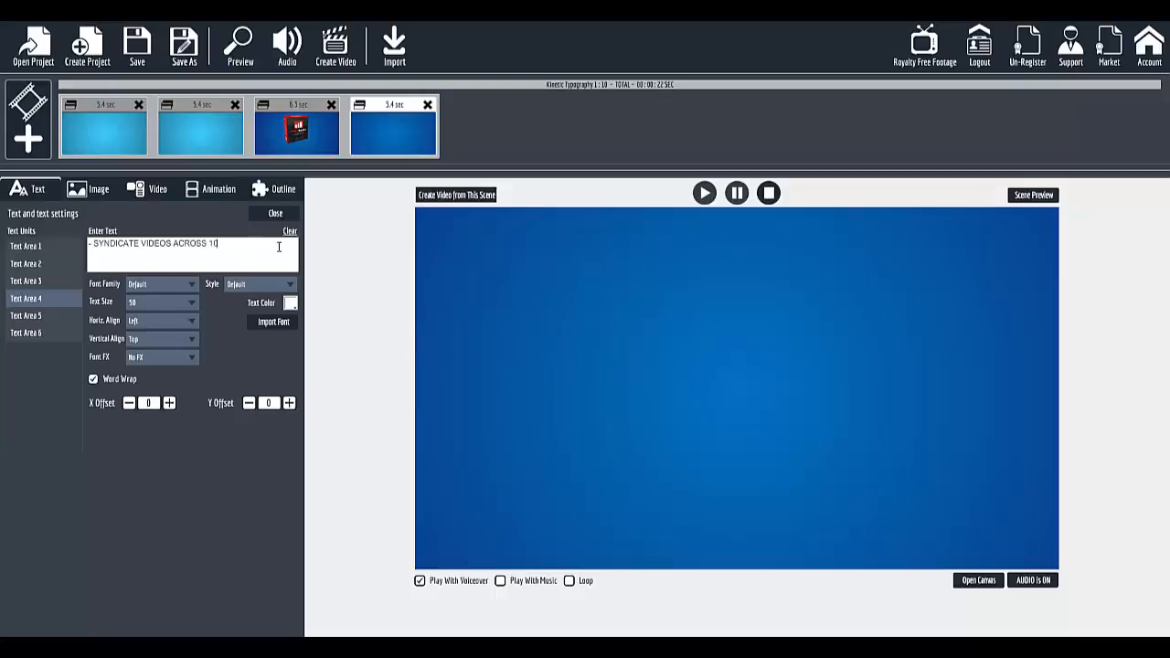
pyautogui.write('0S OF SITES')
# Check the outline's third reason and replace the fifth text area's wording with "- PROVEN RESULTS FROM USERS".
pyautogui.click(344, 647)
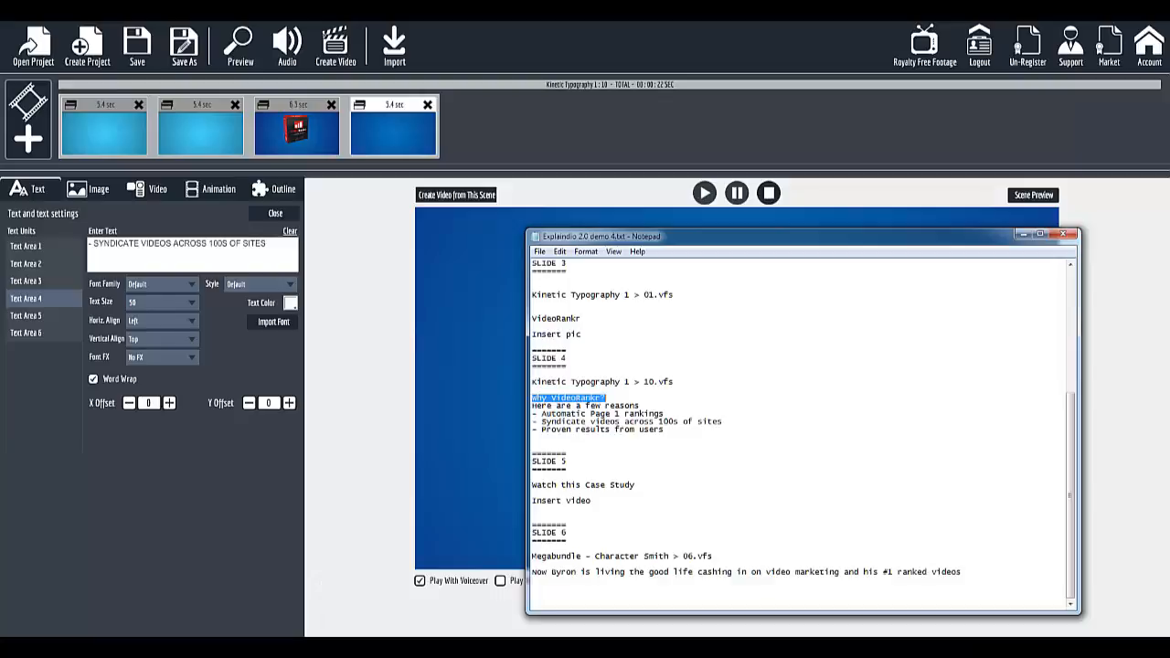
pyautogui.click(344, 648)
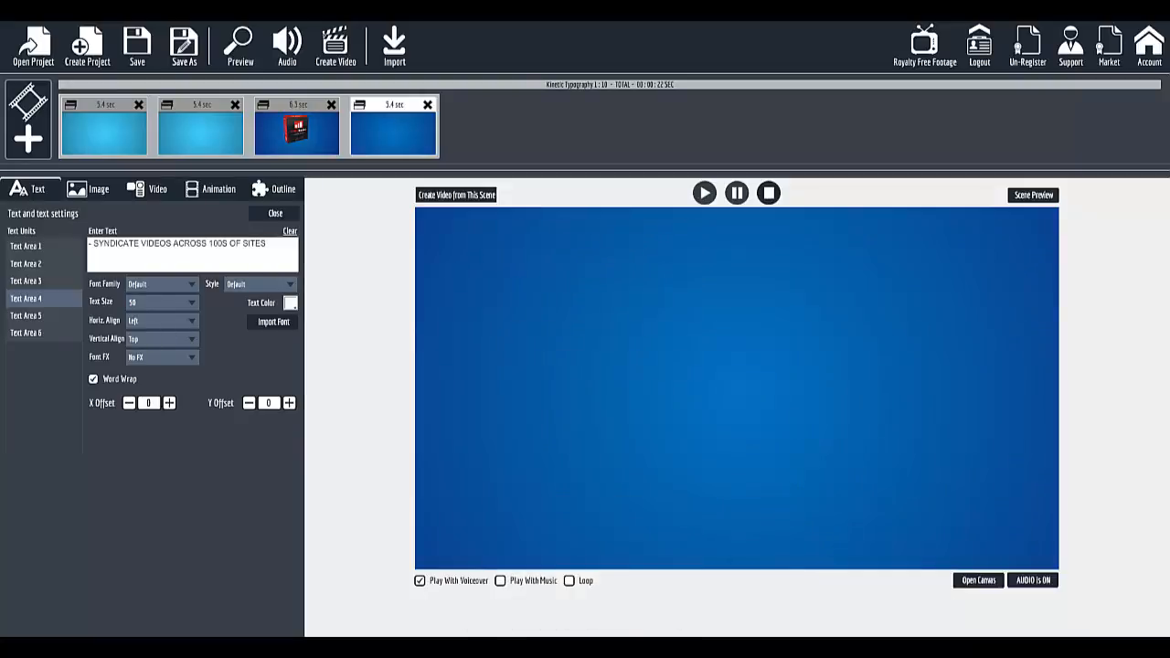
pyautogui.click(344, 647)
pyautogui.click(344, 647)
pyautogui.click(55, 315)
pyautogui.moveTo(216, 242); pyautogui.dragTo(98, 251)
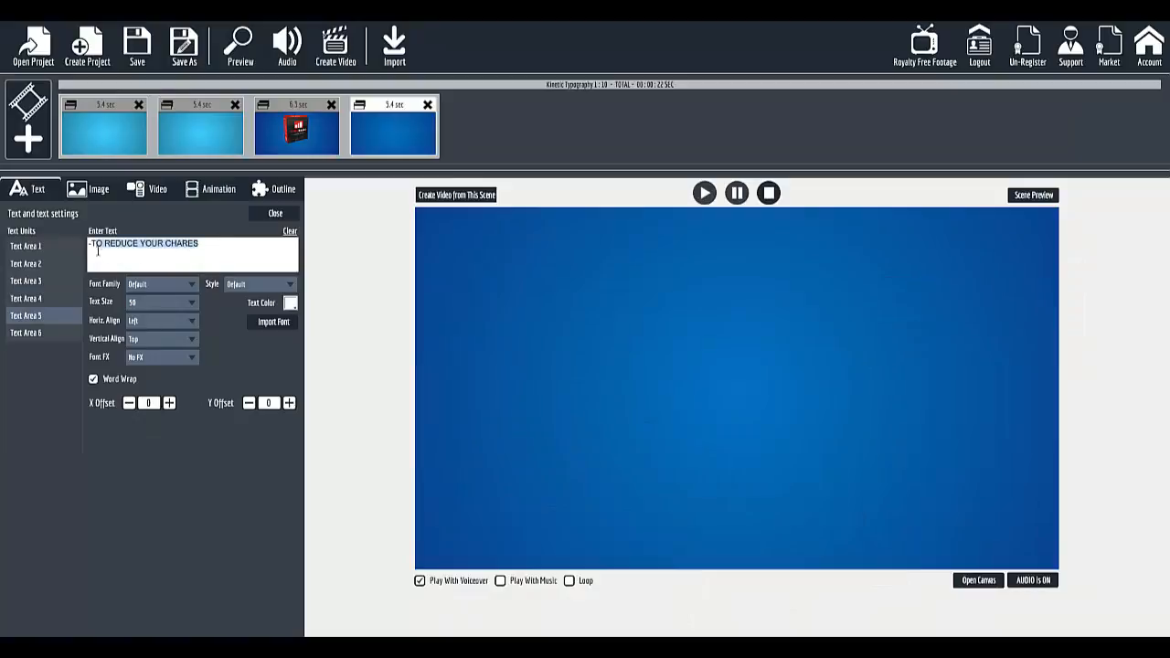
pyautogui.press('BackSpace')
pyautogui.write('PROVEN RESULTS')
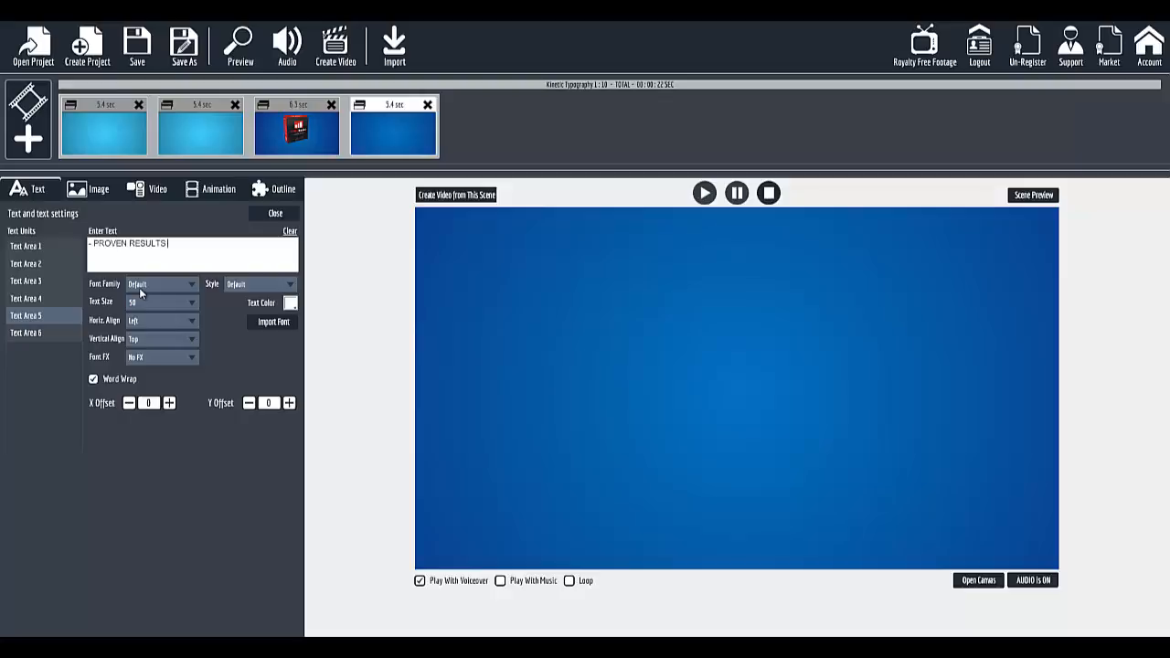
pyautogui.write(' FROM USERS')
# Review the Slide 5 section in the Notepad outline and add its template line, "Megabundle - Character Smith > 05.vfs".
pyautogui.click(47, 329)
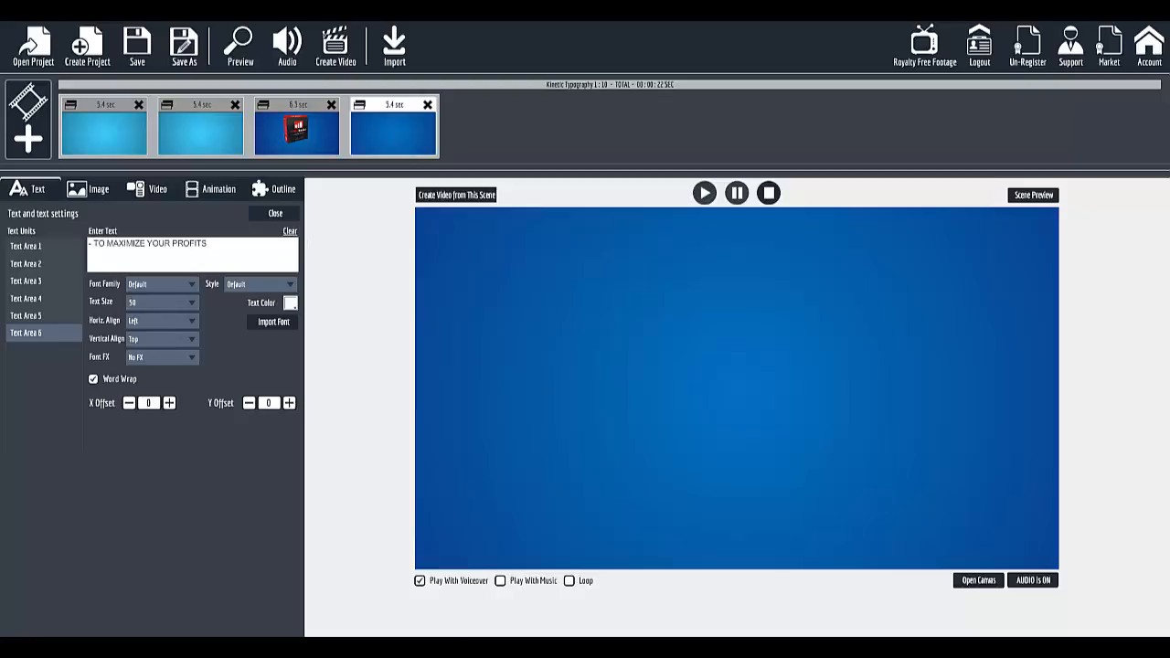
pyautogui.click(533, 647)
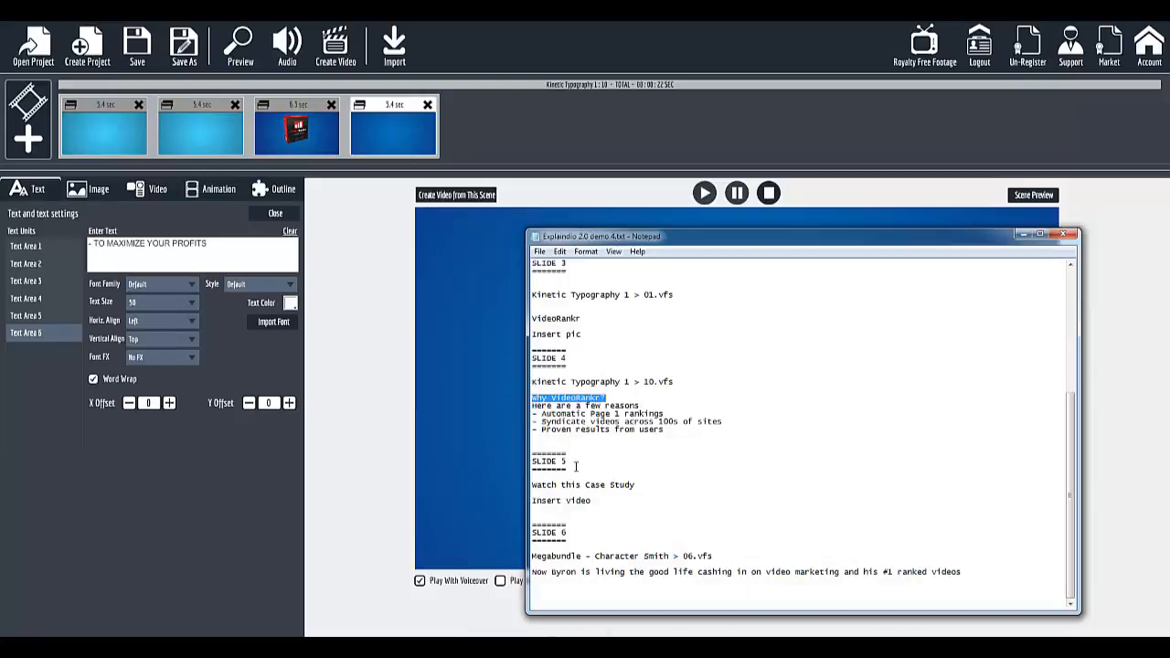
pyautogui.moveTo(534, 454); pyautogui.dragTo(568, 511)
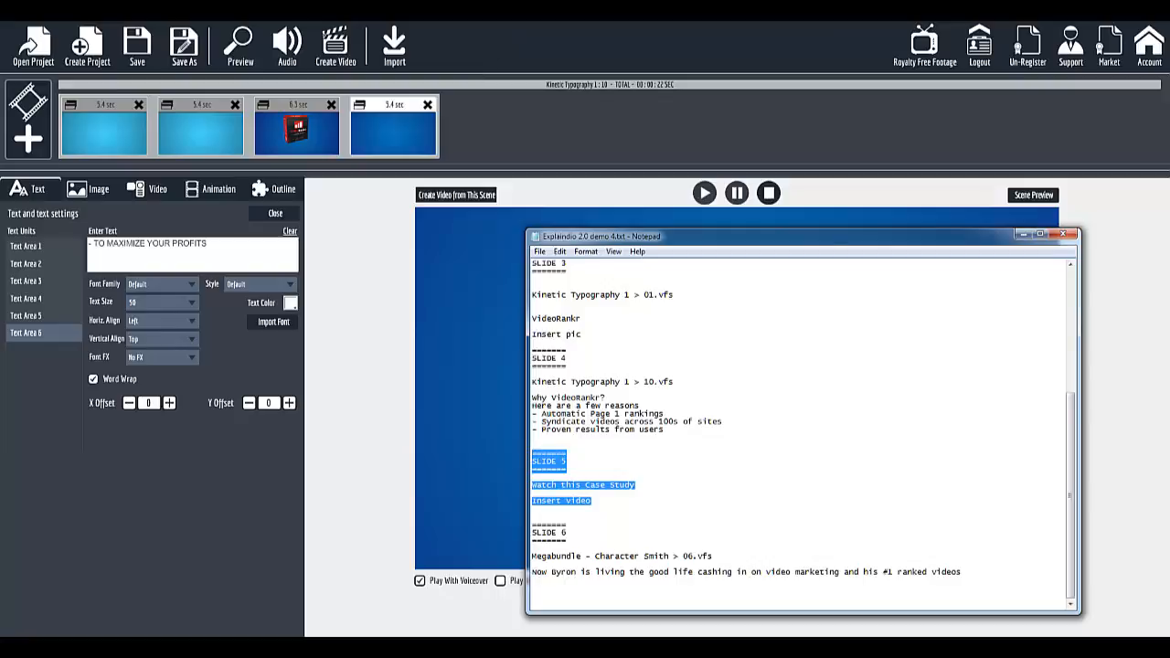
pyautogui.click(621, 470)
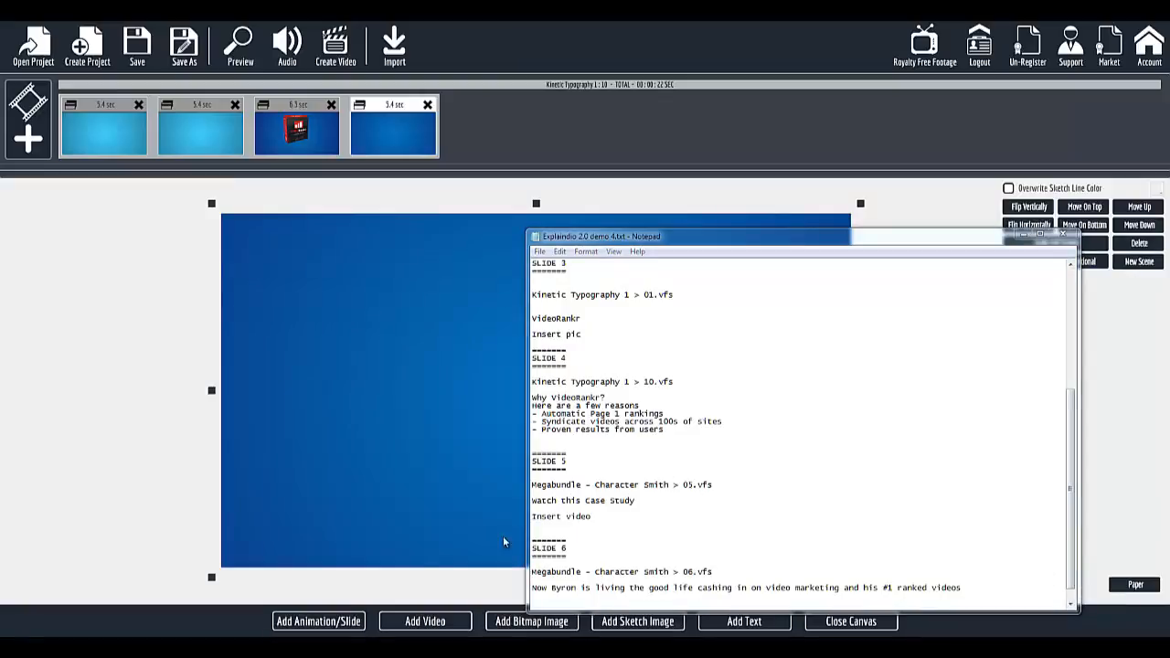
# Select slide 05.vfs from the Megabundle - Character Smith pack to import as an Explaindio slide.
pyautogui.click(326, 622)
pyautogui.click(474, 338)
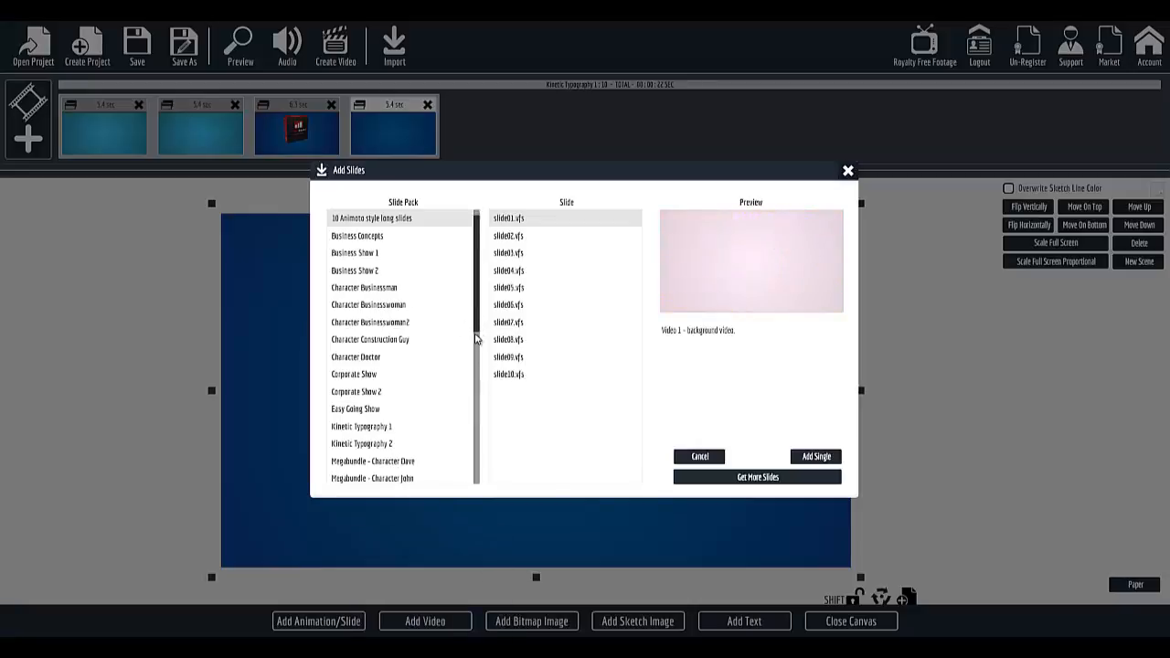
pyautogui.scroll(-1, 478, 335)
pyautogui.click(417, 472)
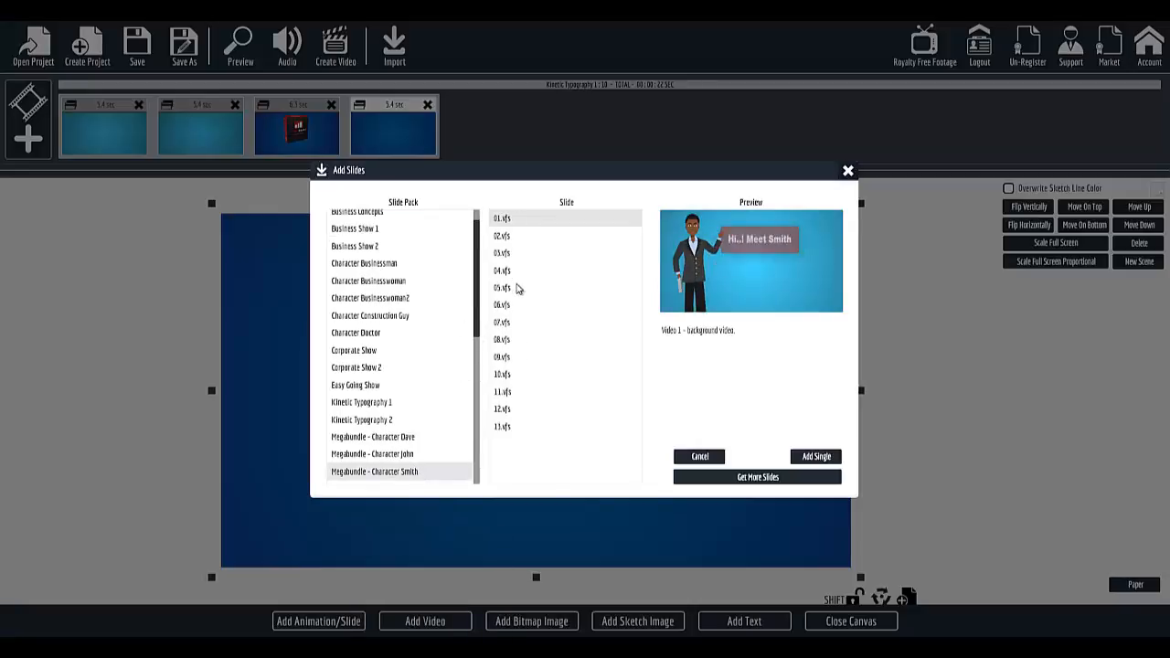
pyautogui.click(518, 288)
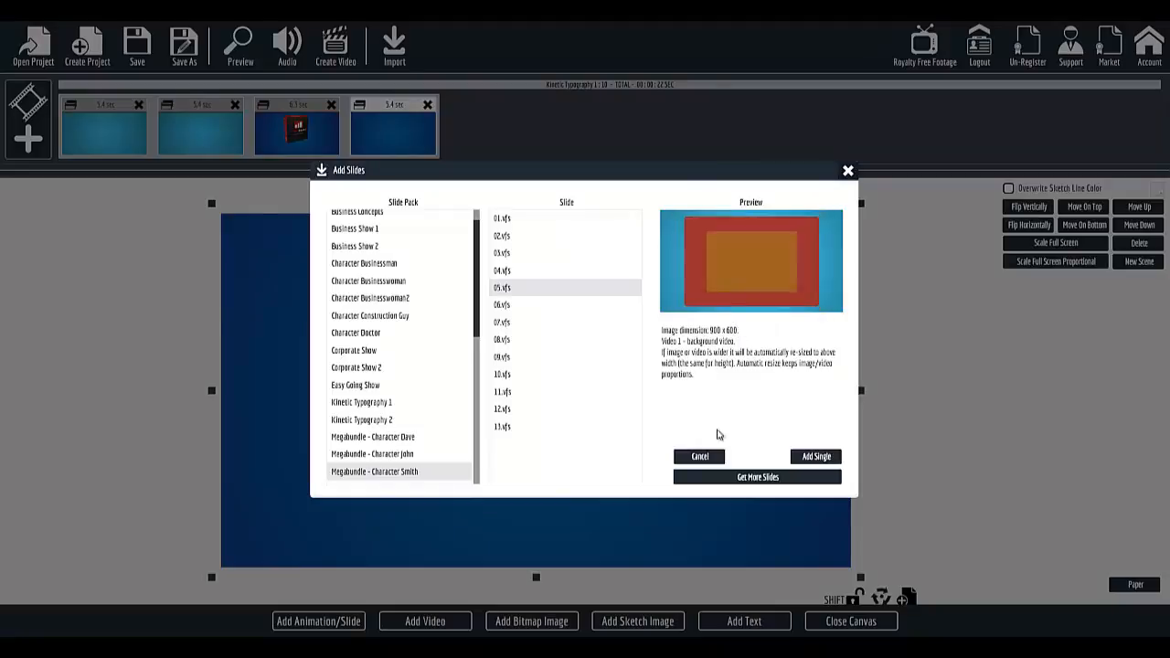
pyautogui.click(535, 273)
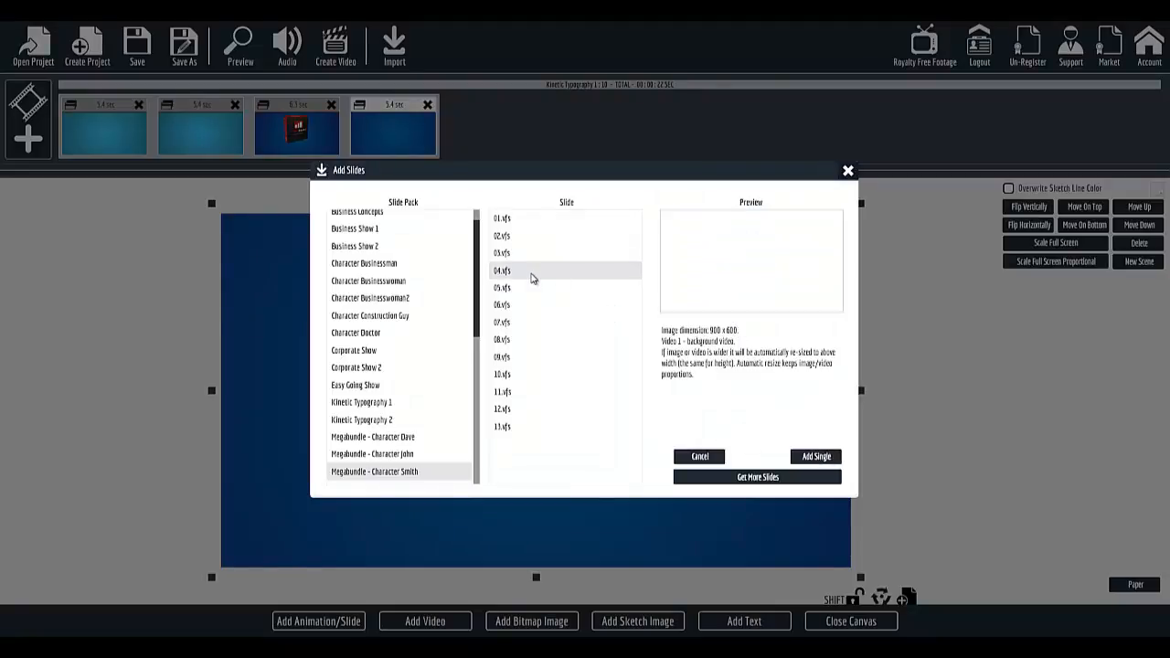
pyautogui.click(538, 288)
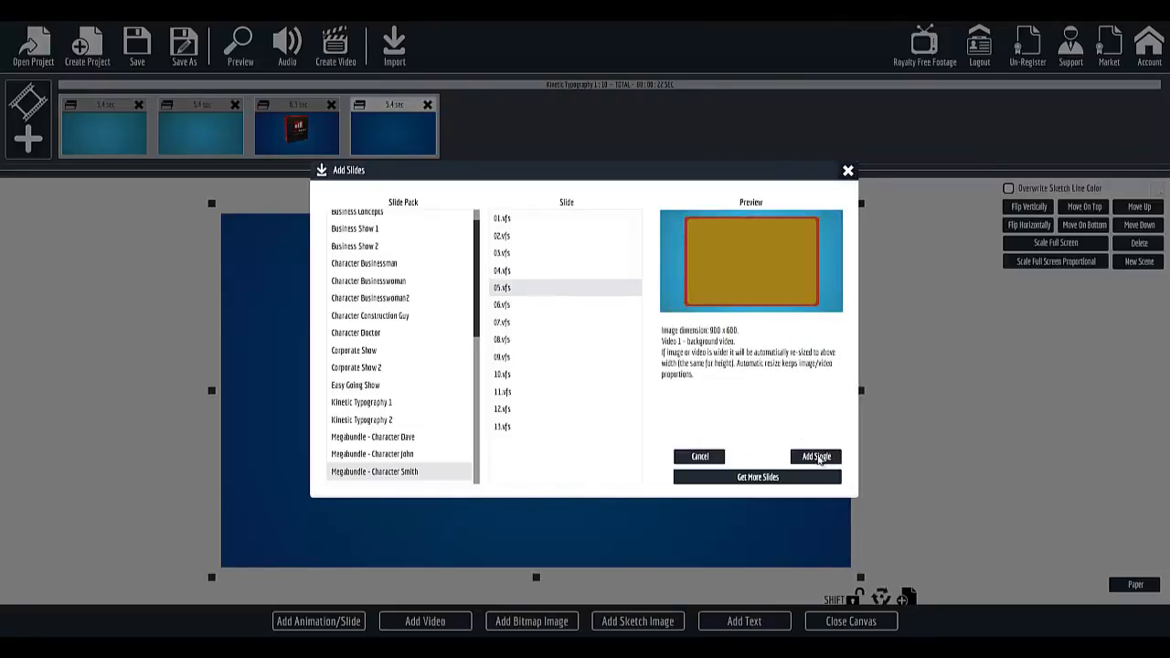
# Add the Character Smith slide to the canvas as the fifth scene, close the canvas, and open its text customization settings.
pyautogui.click(818, 457)
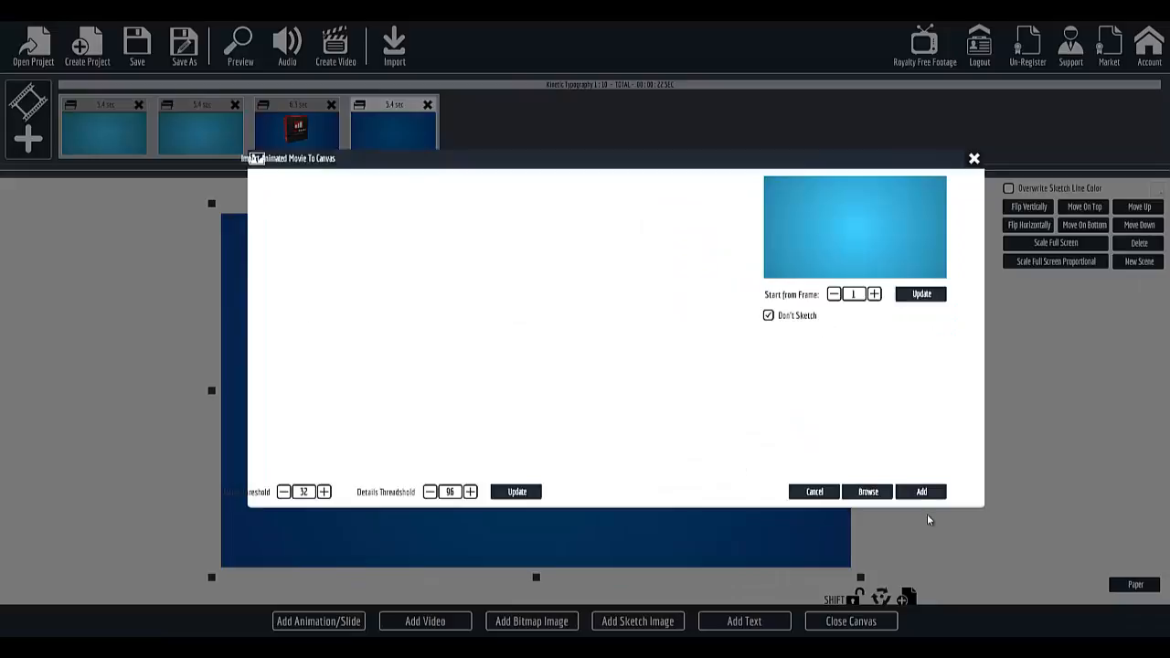
pyautogui.click(921, 492)
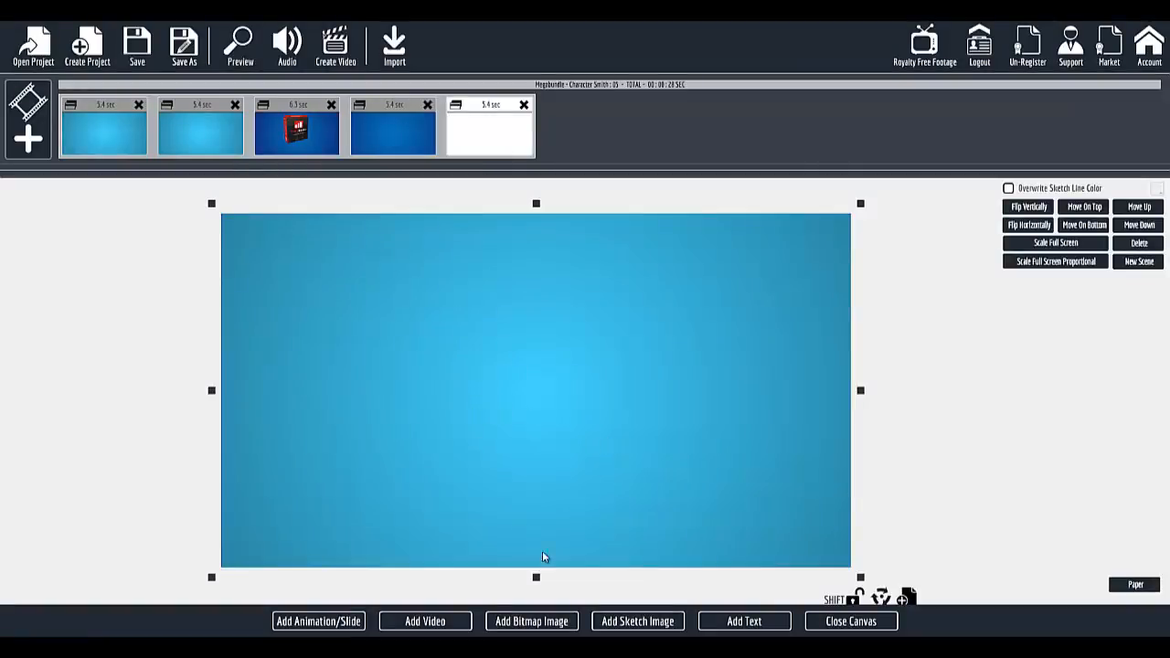
pyautogui.click(848, 623)
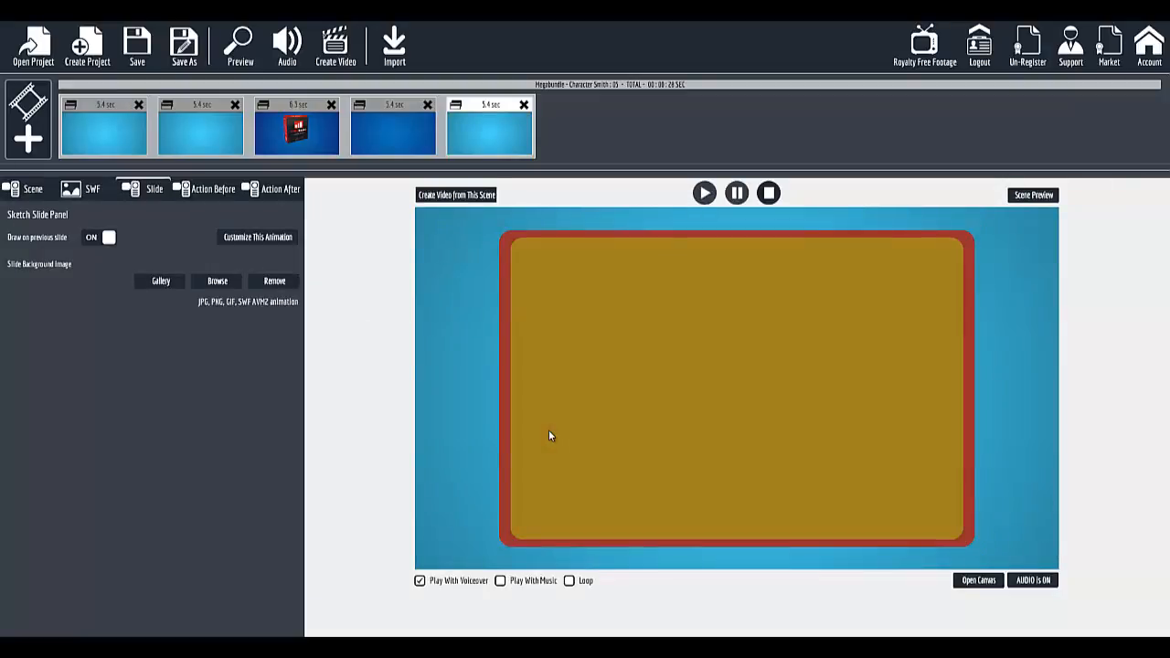
pyautogui.click(254, 240)
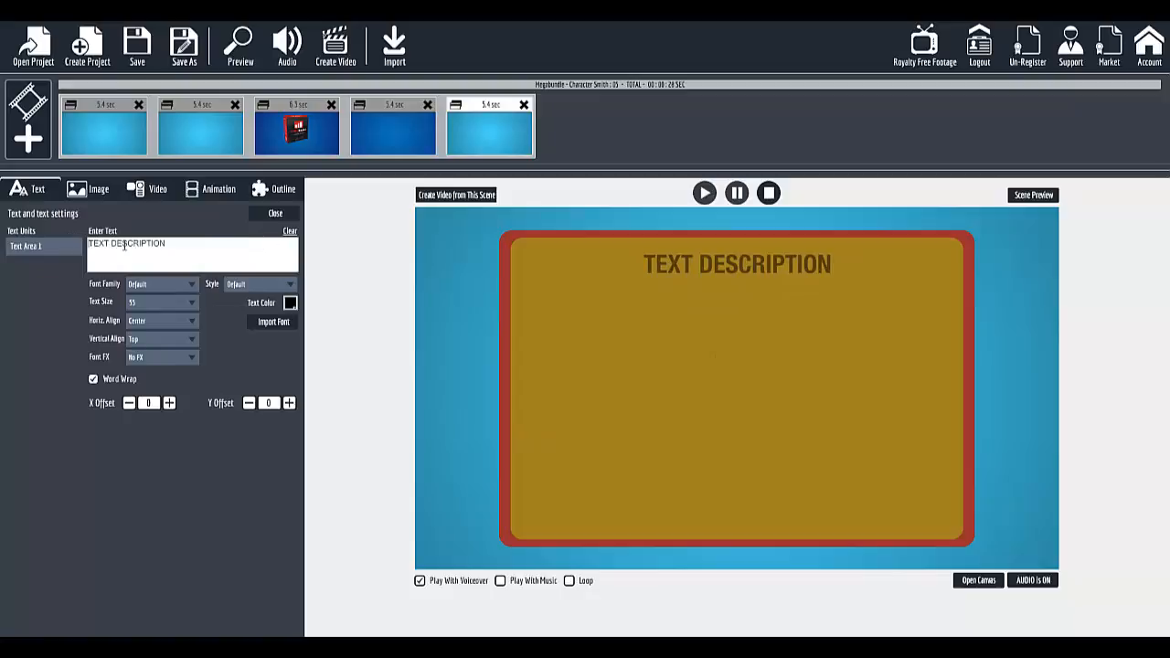
# Check the Slide 5 wording in the outline, replace the scene's text with "WATCH THIS CASE STUDY", and preview it.
pyautogui.hotkey('alt', 'Tab')
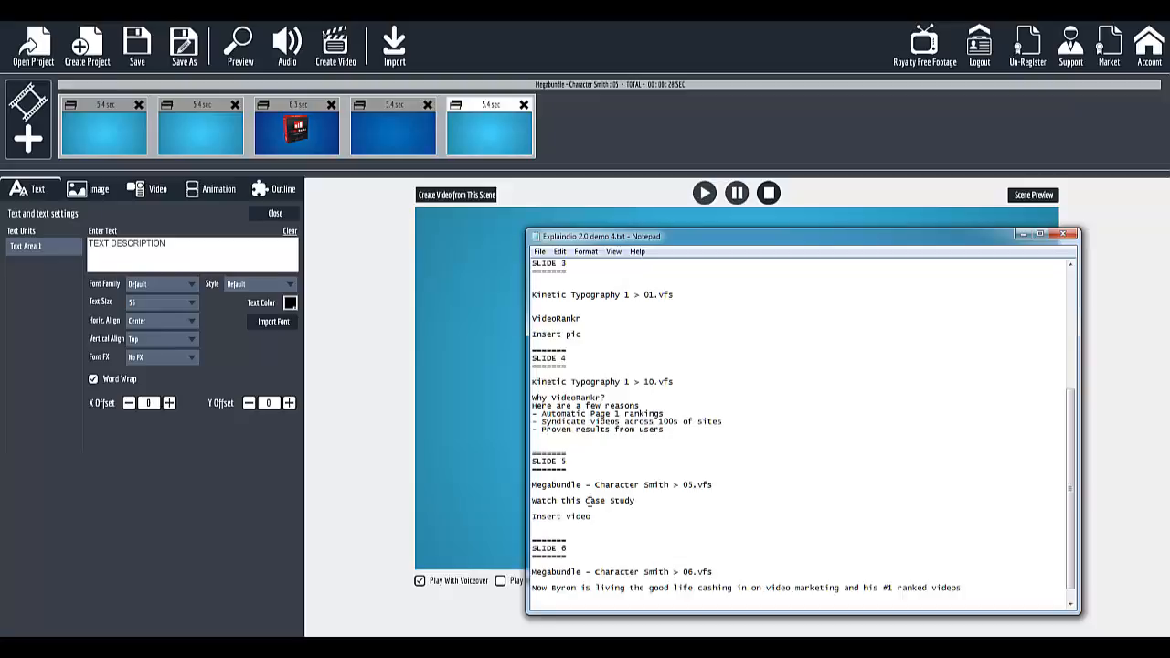
pyautogui.moveTo(539, 500); pyautogui.dragTo(619, 502)
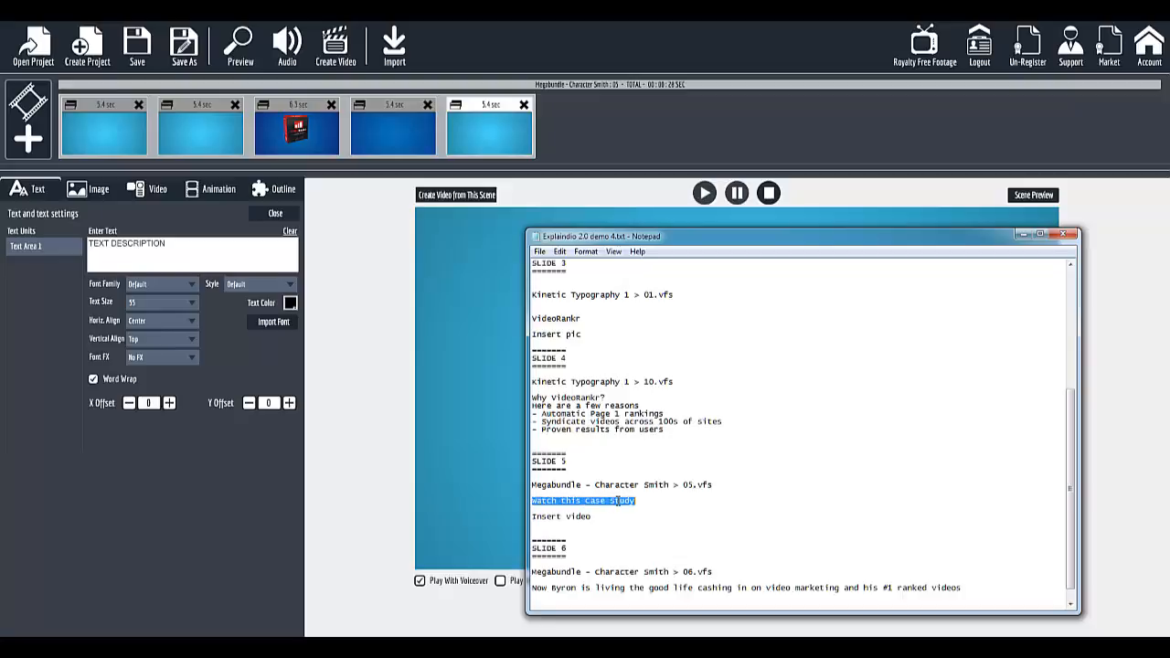
pyautogui.rightClick(618, 502)
pyautogui.click(660, 370)
pyautogui.click(188, 265)
pyautogui.hotkey('ctrl', 'a')
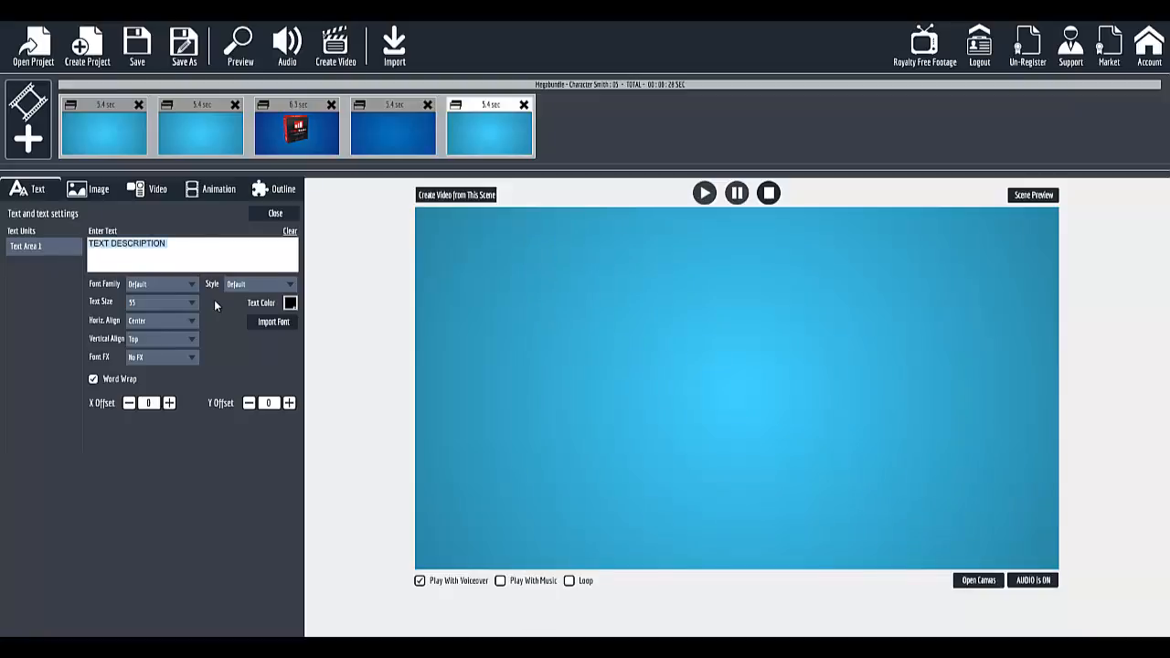
pyautogui.write('watc')
pyautogui.press('BackSpace')
pyautogui.press('BackSpace')
pyautogui.press('BackSpace')
pyautogui.press('BackSpace')
pyautogui.write('WAT')
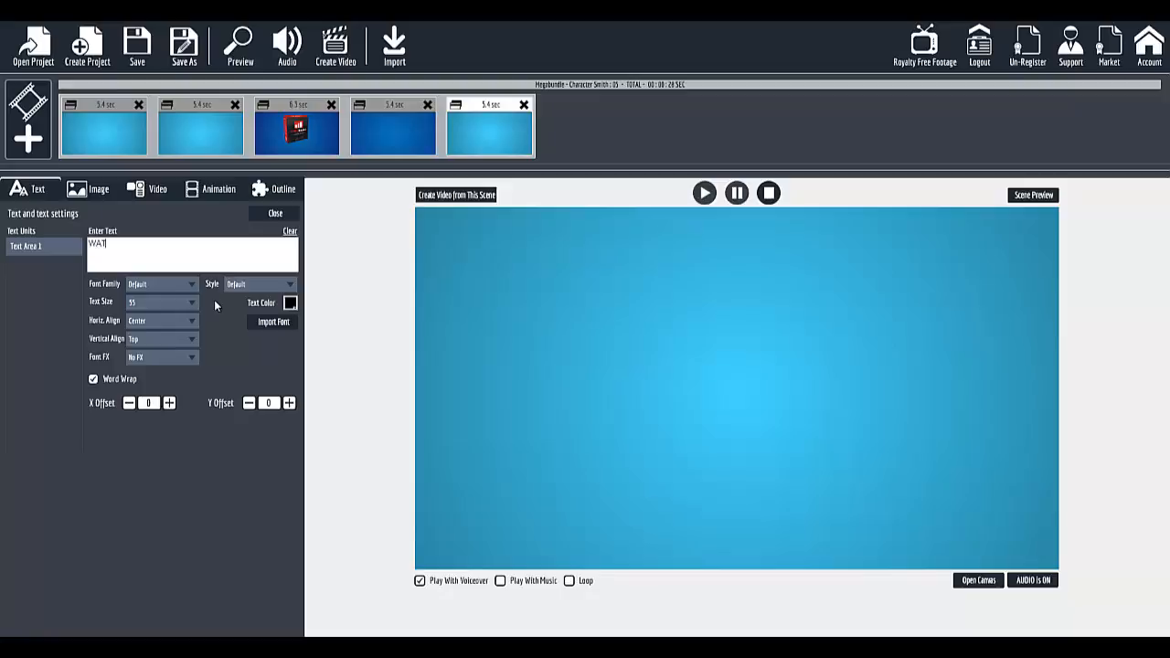
pyautogui.write('CH THIS CASE STUDY')
pyautogui.click(704, 193)
# Set the text size of "WATCH THIS CASE STUDY" to 40 and play the scene to check it.
pyautogui.moveTo(238, 245); pyautogui.dragTo(13, 216)
pyautogui.click(152, 306)
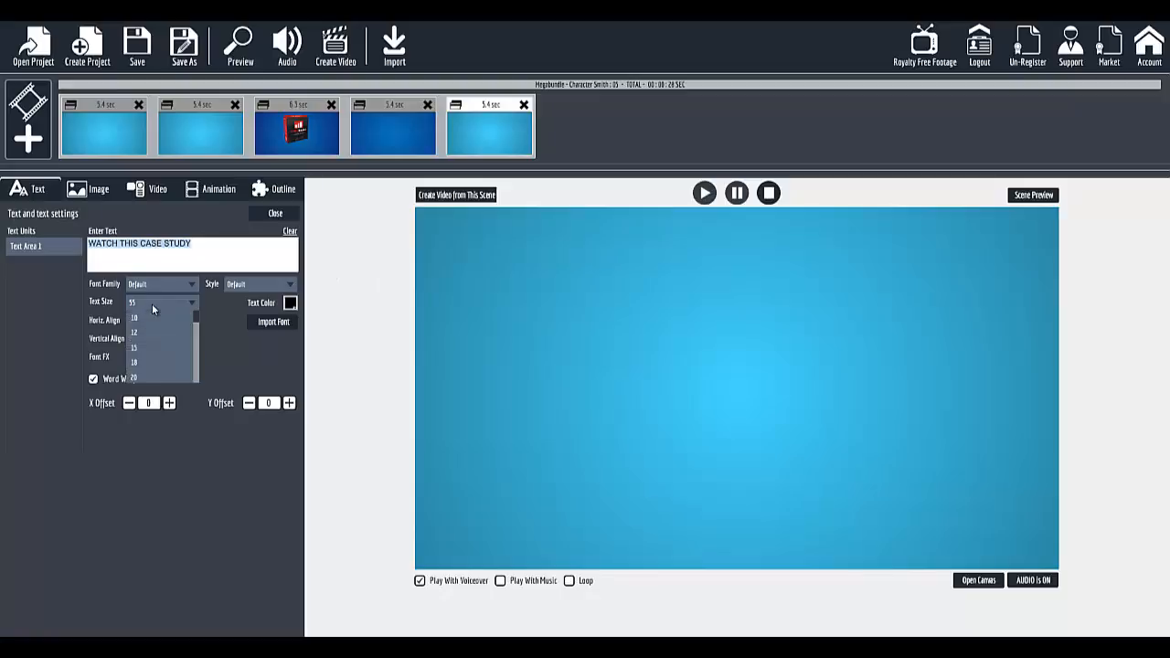
pyautogui.moveTo(193, 318); pyautogui.dragTo(195, 333)
pyautogui.click(150, 347)
pyautogui.click(704, 193)
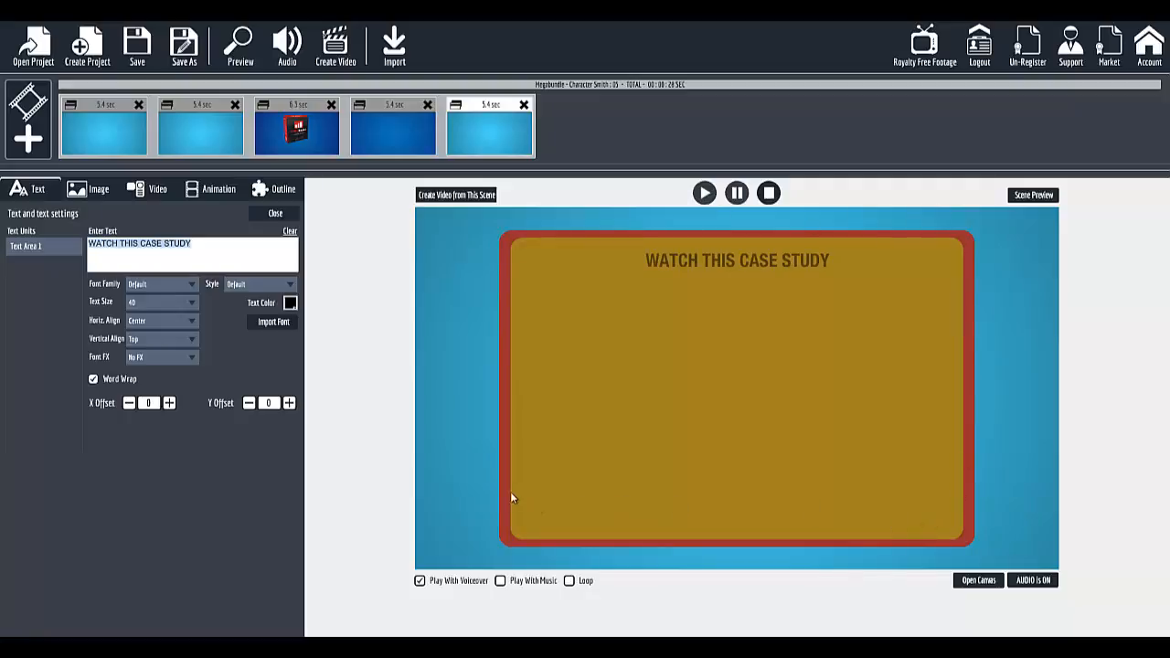
pyautogui.click(704, 193)
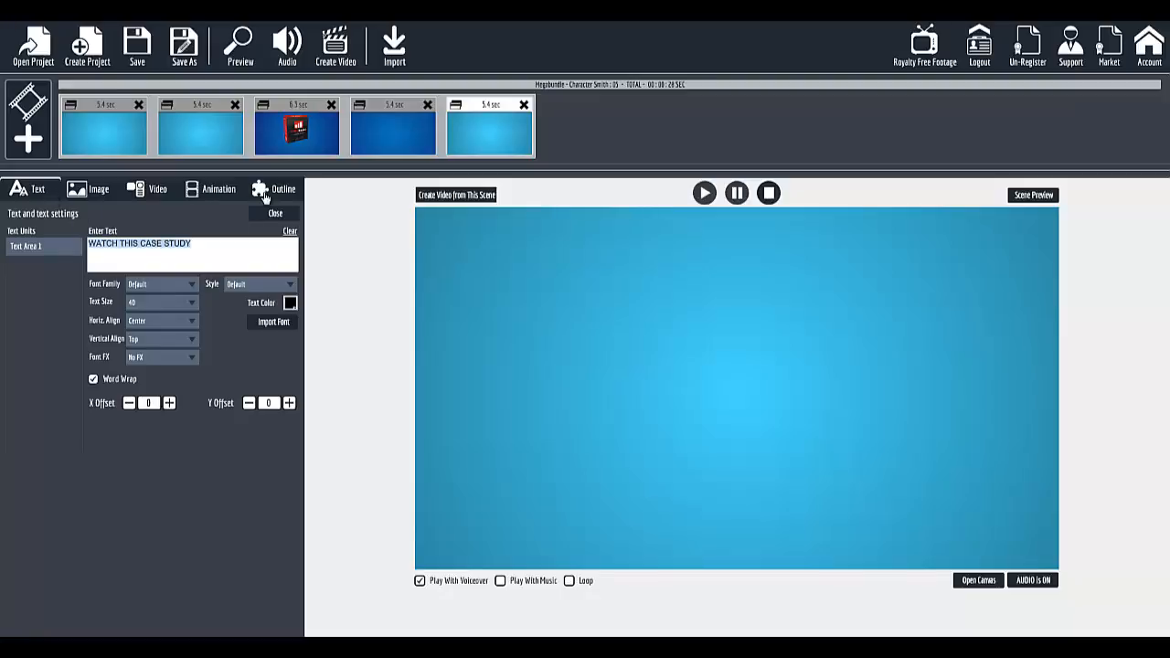
# Shorten the fifth scene's animation to play for 90 frames and preview the scene.
pyautogui.click(202, 192)
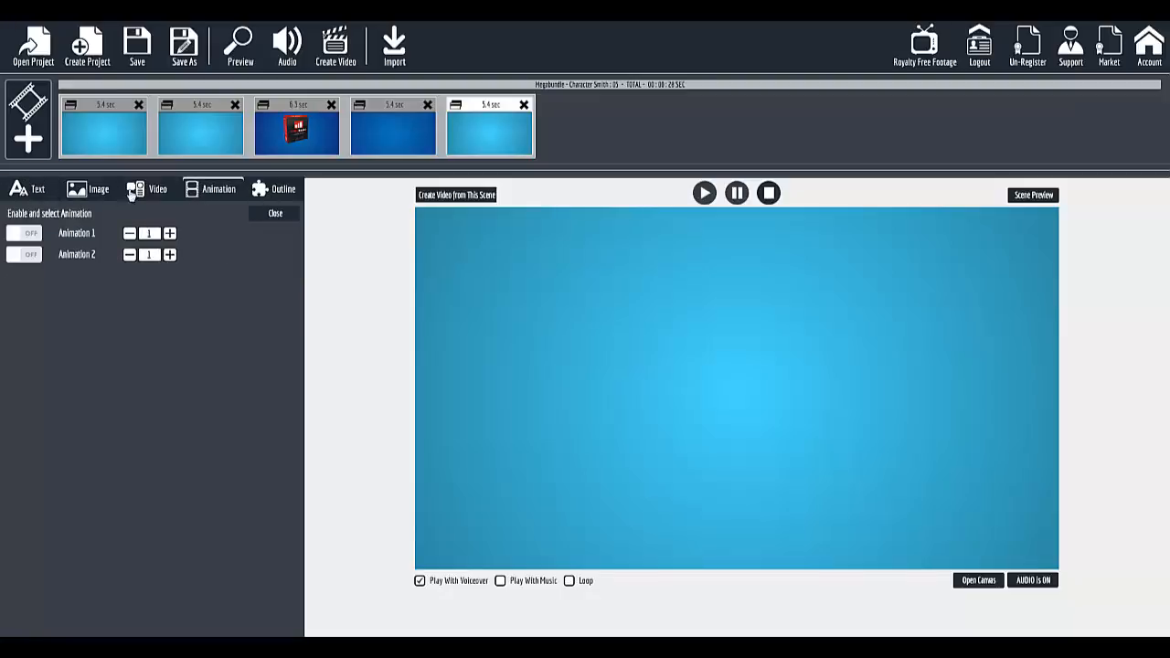
pyautogui.click(133, 191)
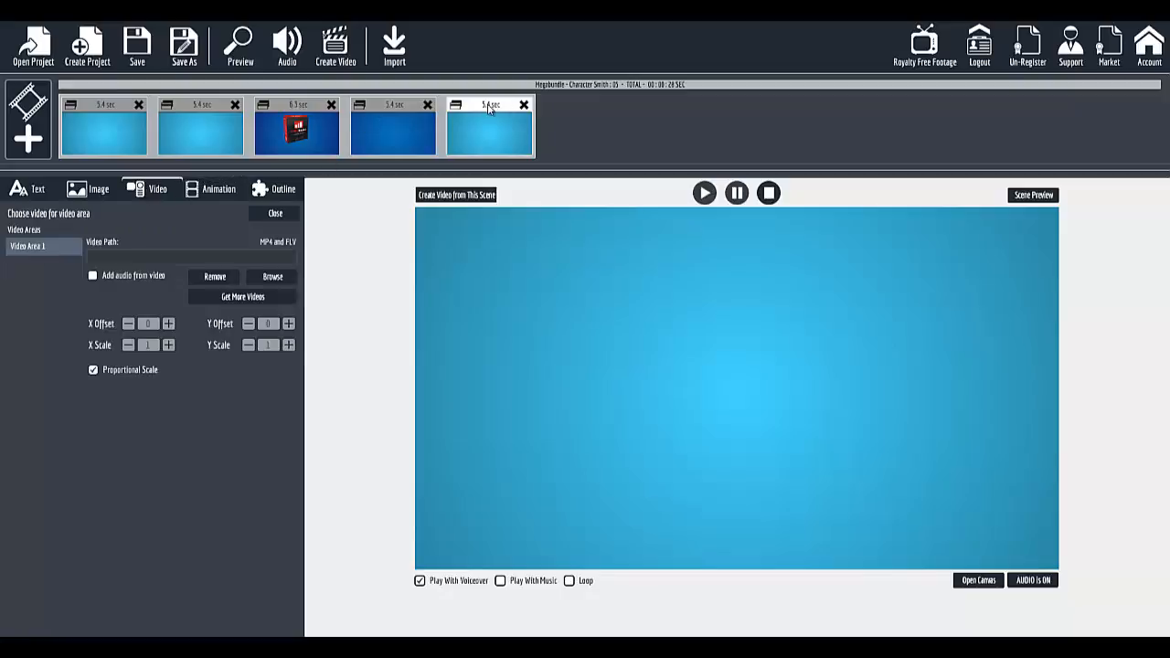
pyautogui.click(490, 107)
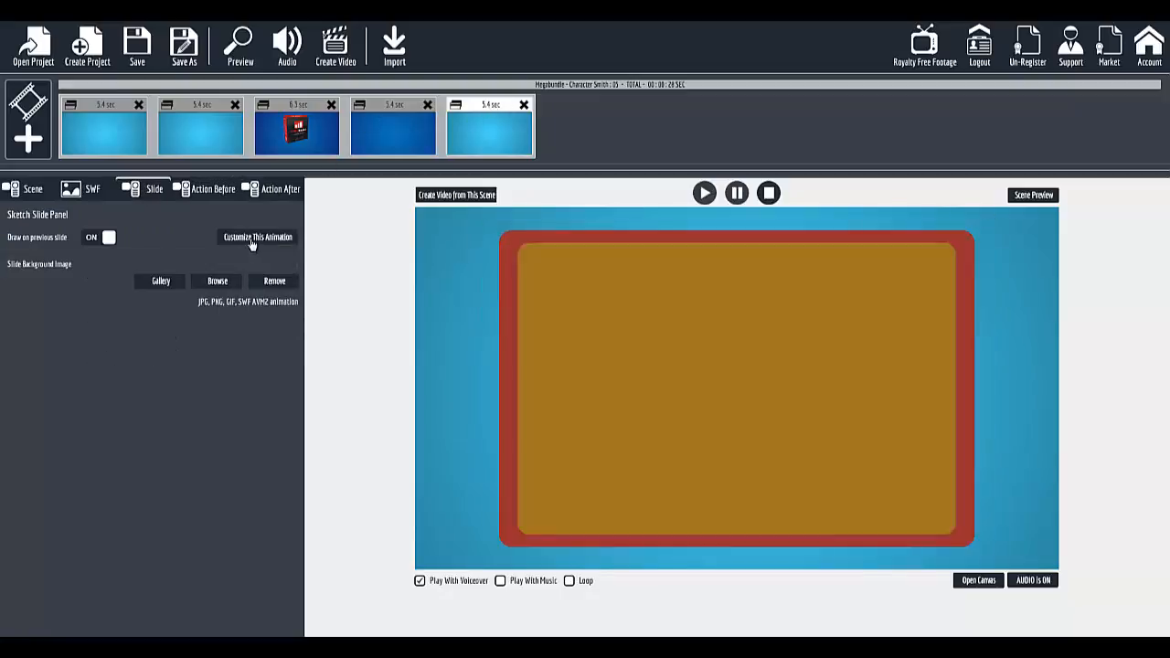
pyautogui.click(94, 190)
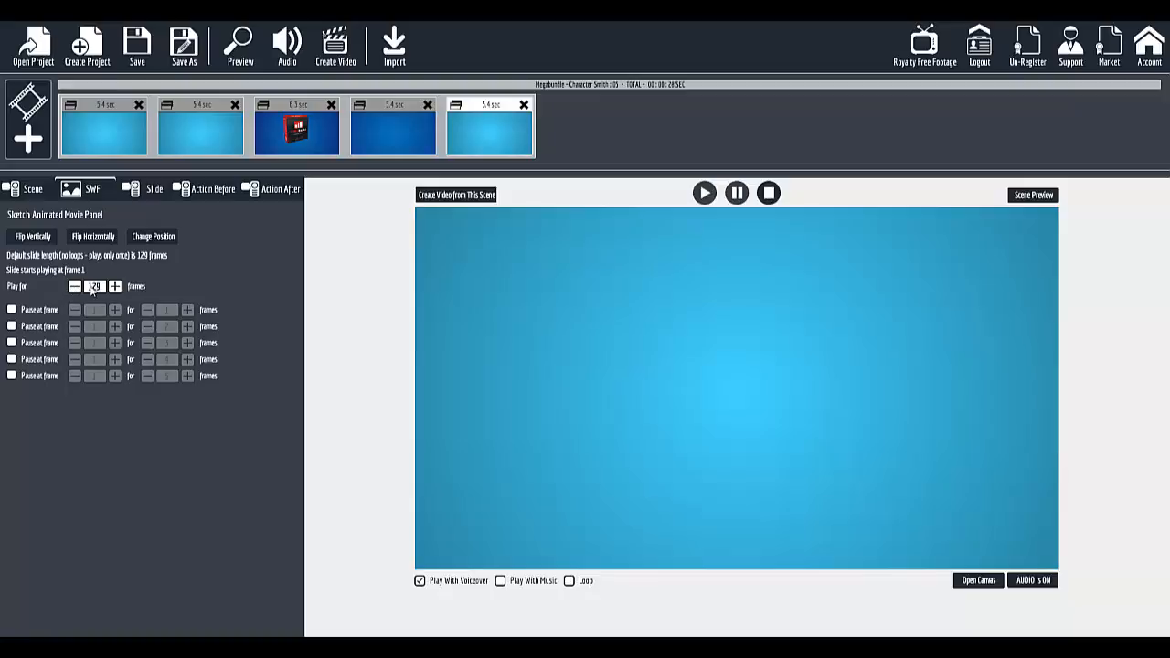
pyautogui.click(77, 289)
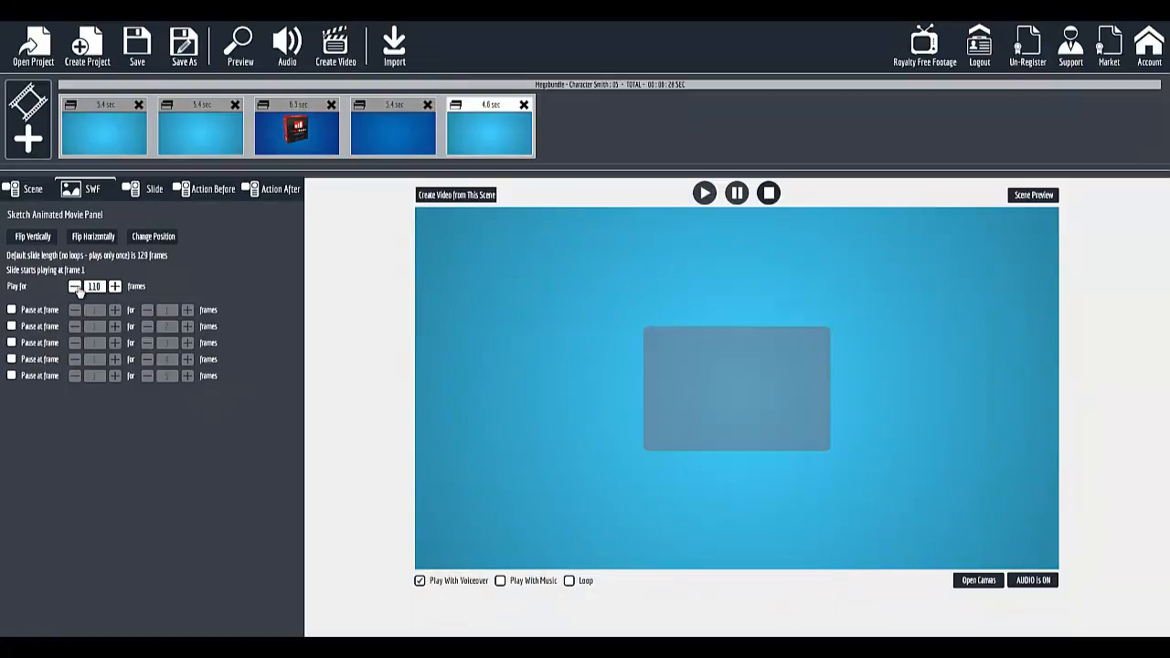
pyautogui.click(78, 289)
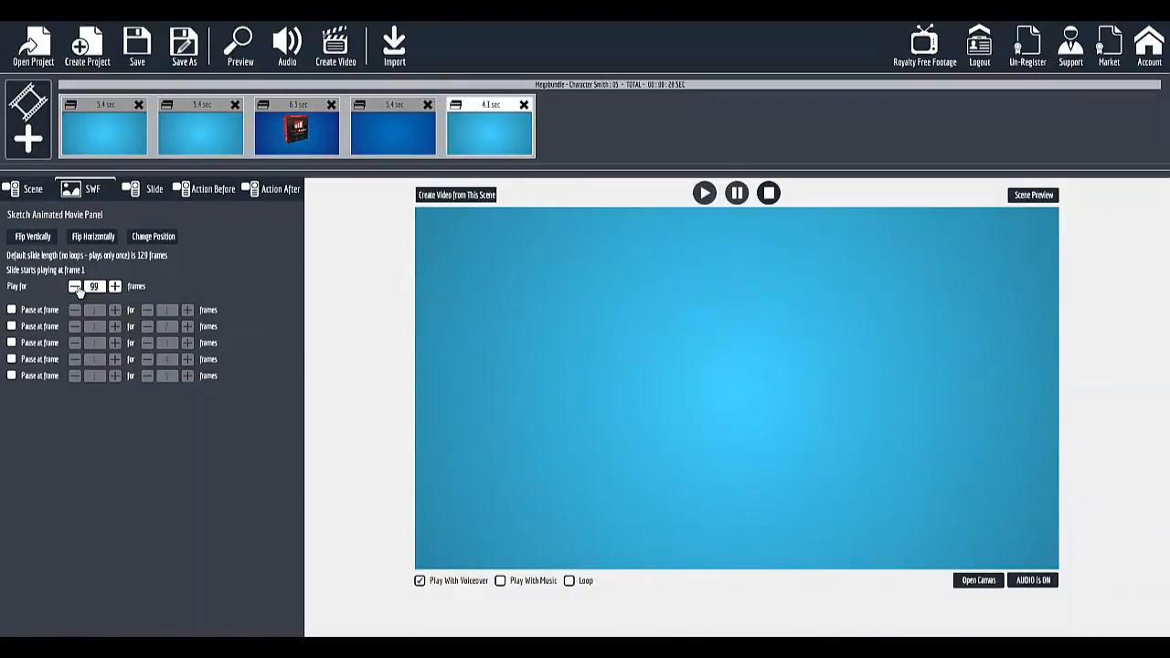
pyautogui.click(78, 289)
pyautogui.click(78, 289)
pyautogui.click(77, 289)
pyautogui.click(78, 289)
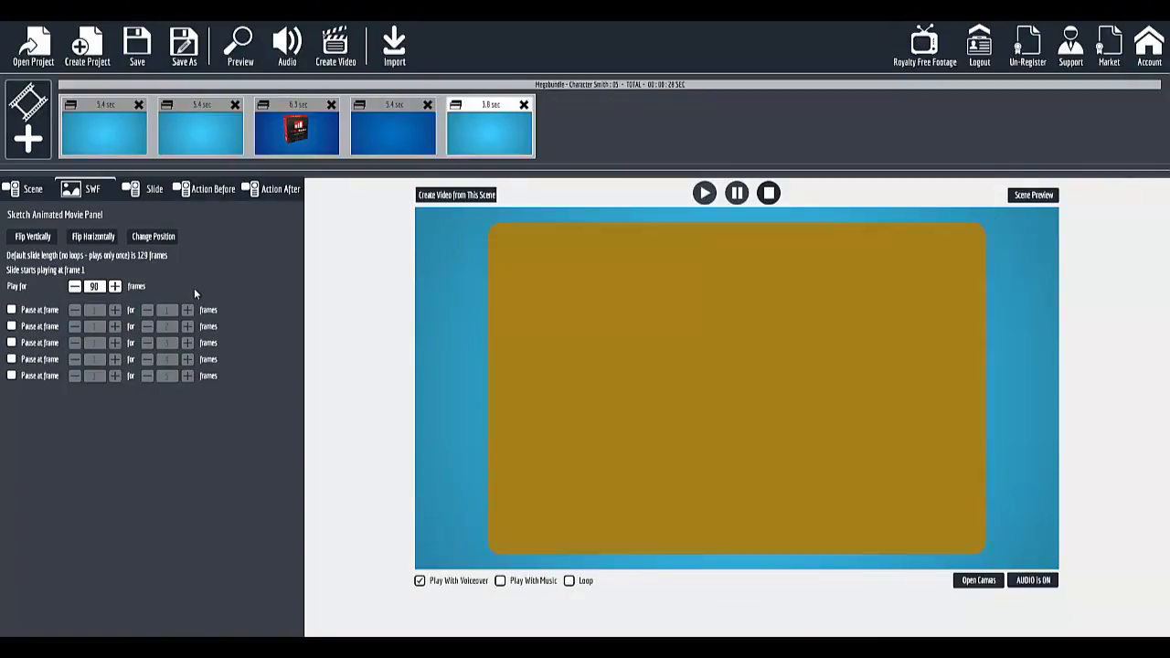
pyautogui.click(770, 200)
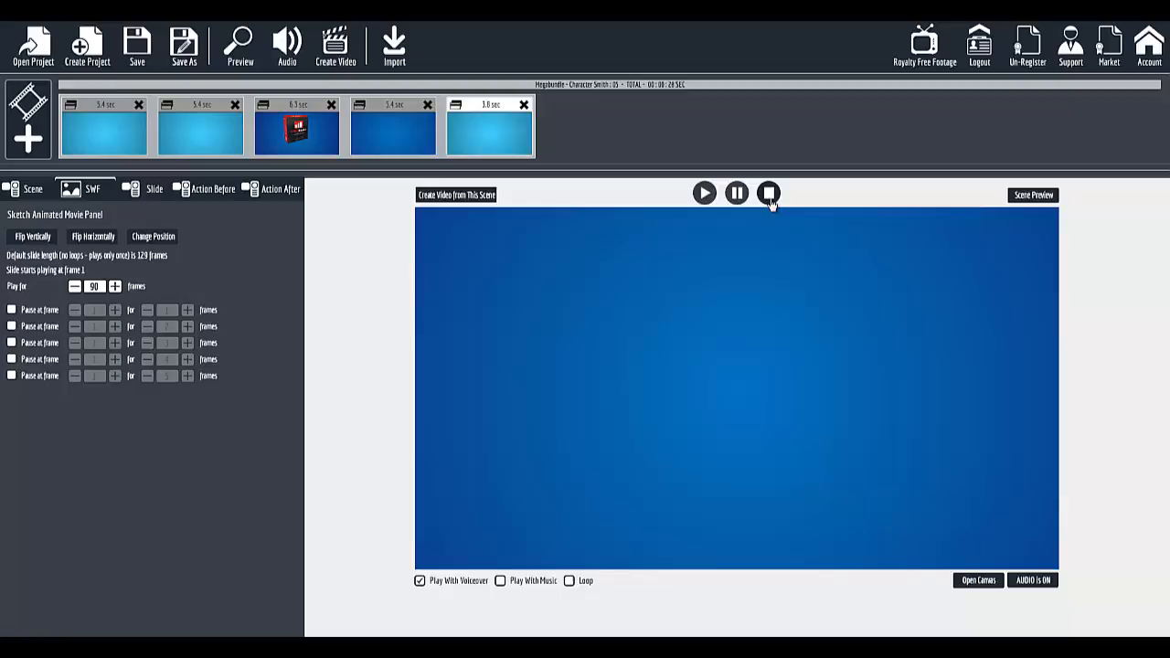
pyautogui.click(704, 193)
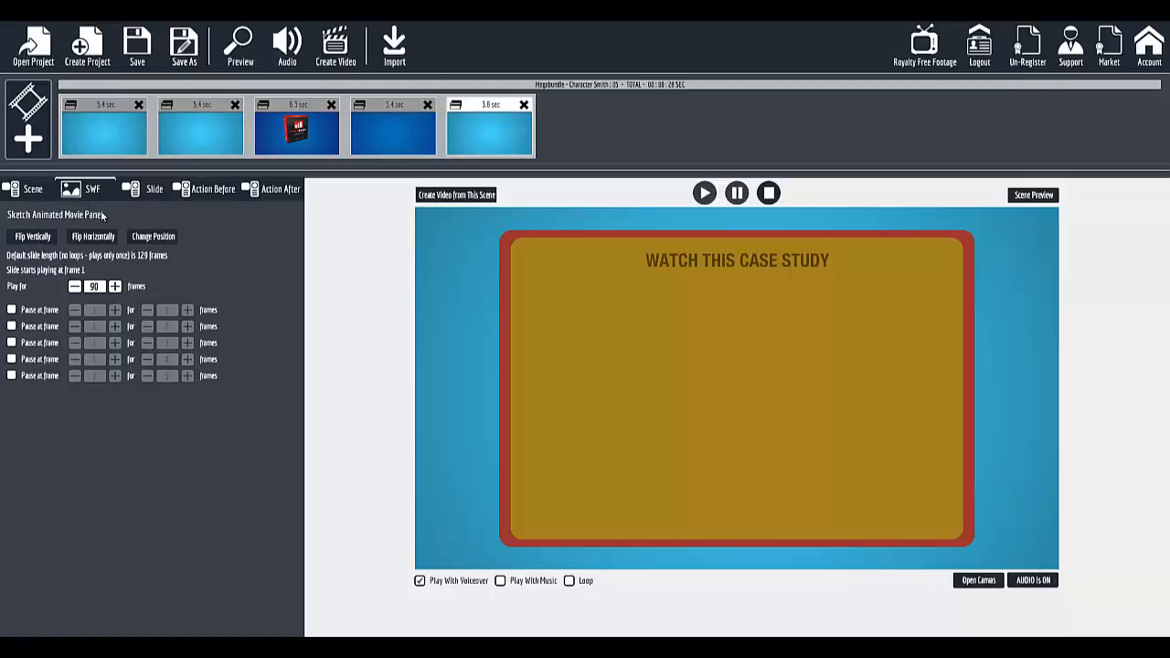
# Look through the fifth scene's slide, animation and action settings, and preview the fourth scene.
pyautogui.click(146, 201)
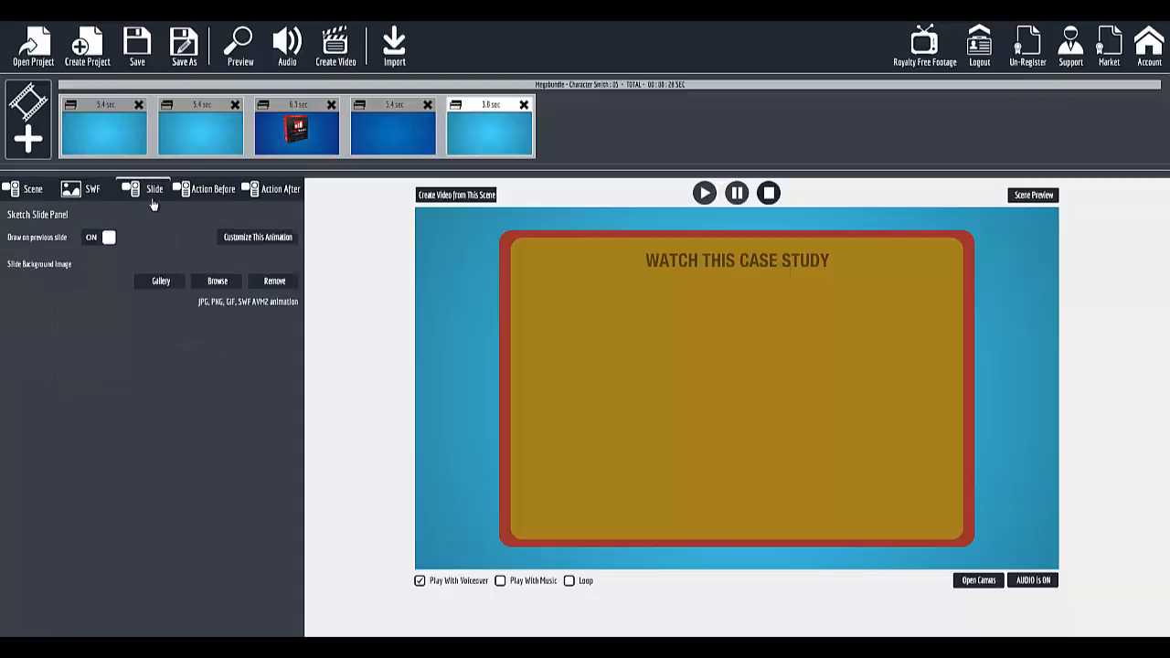
pyautogui.click(88, 198)
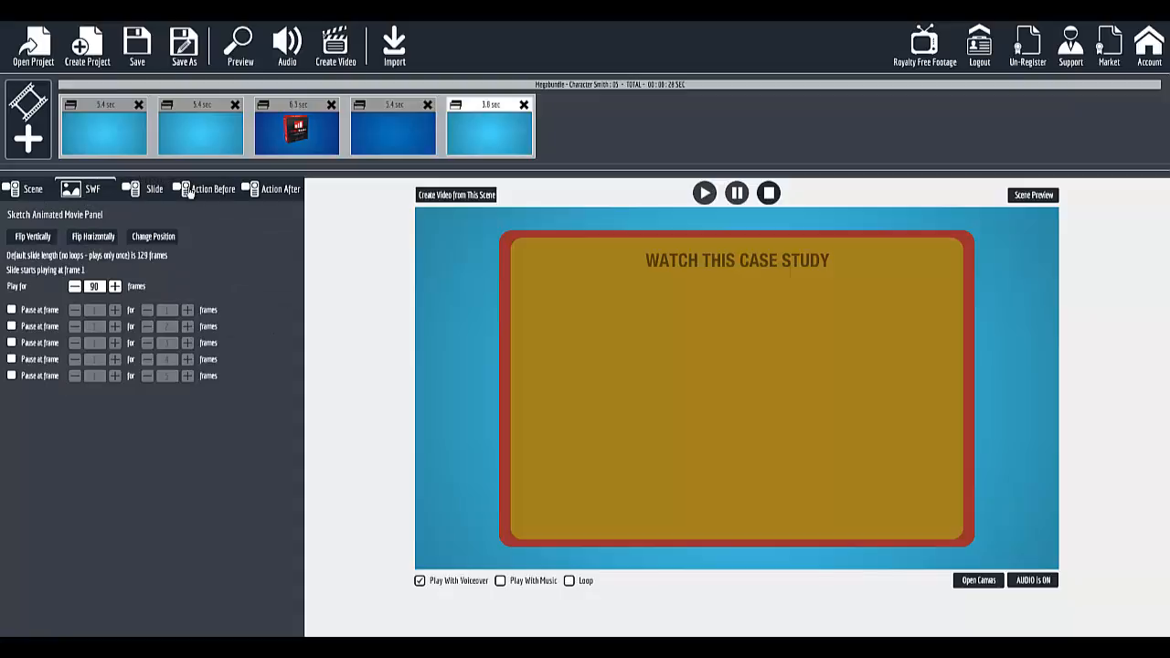
pyautogui.click(220, 194)
pyautogui.click(36, 192)
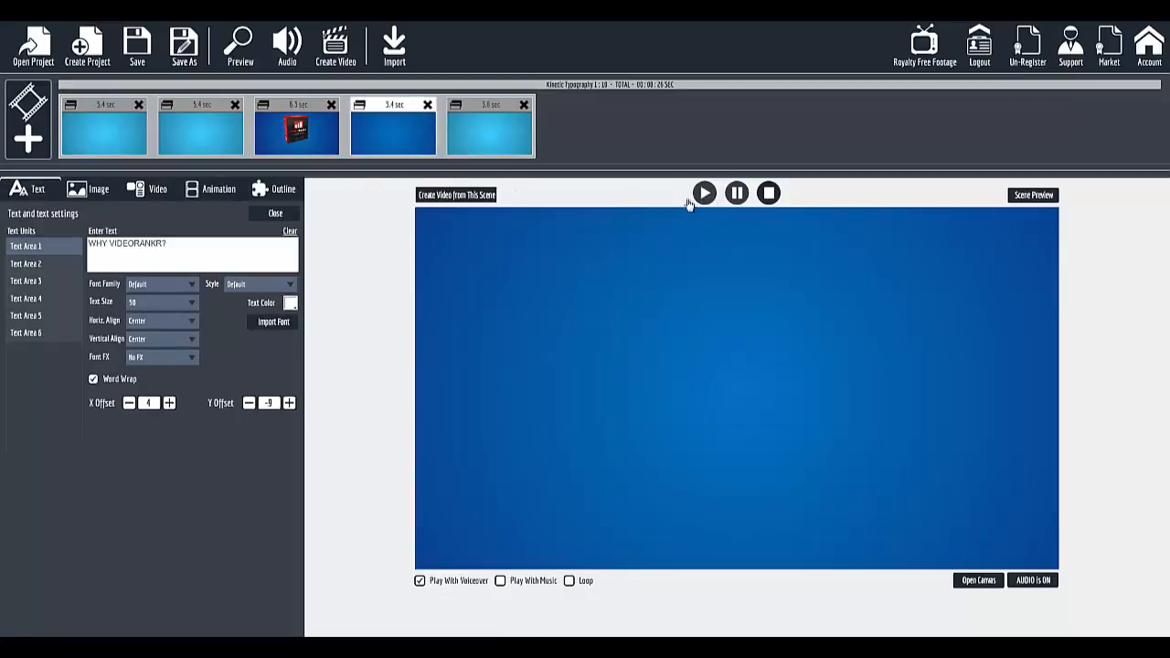
pyautogui.click(706, 194)
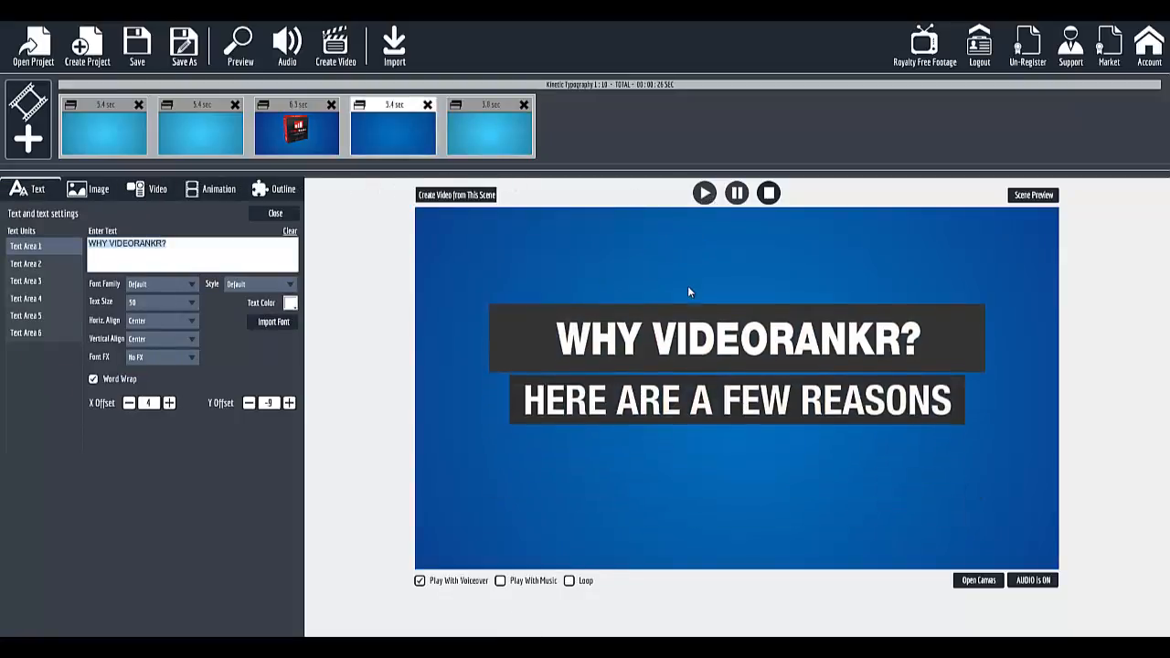
# Open the fifth scene's canvas and browse local storage to the VideoRankr folder for a video to add.
pyautogui.click(483, 108)
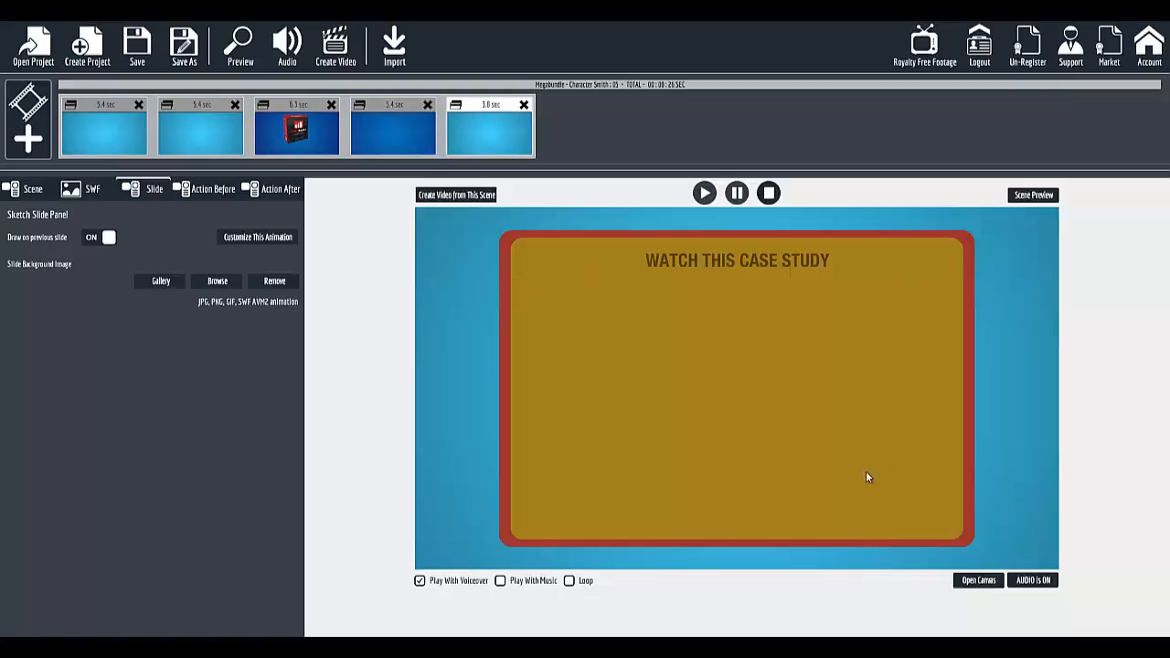
pyautogui.click(976, 583)
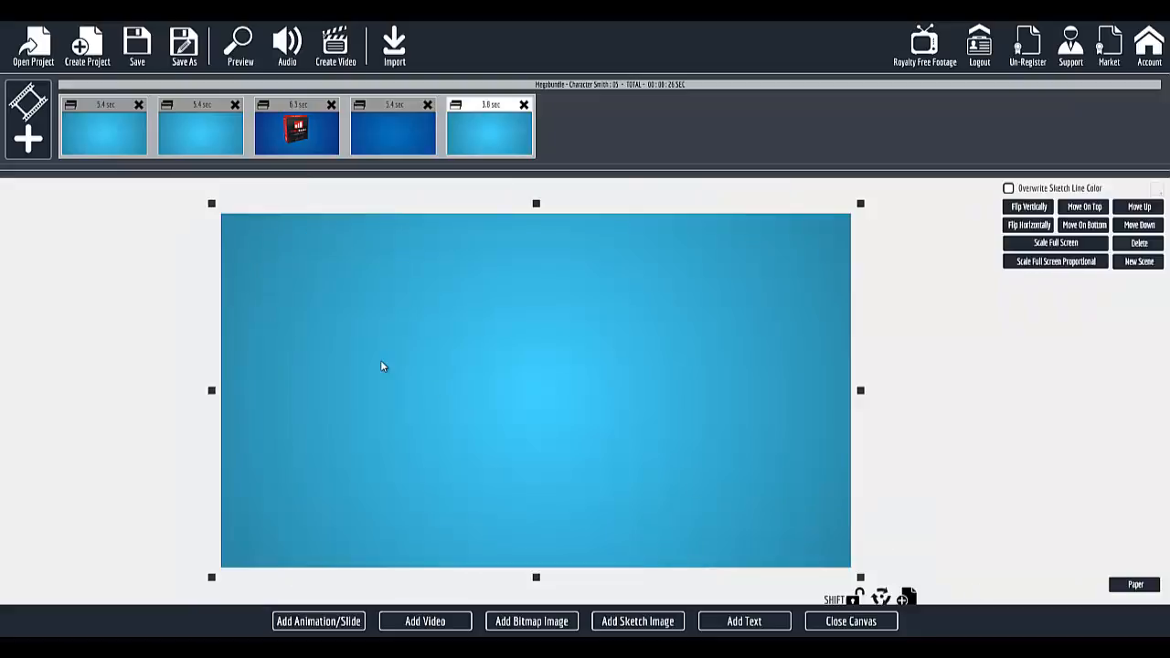
pyautogui.click(433, 622)
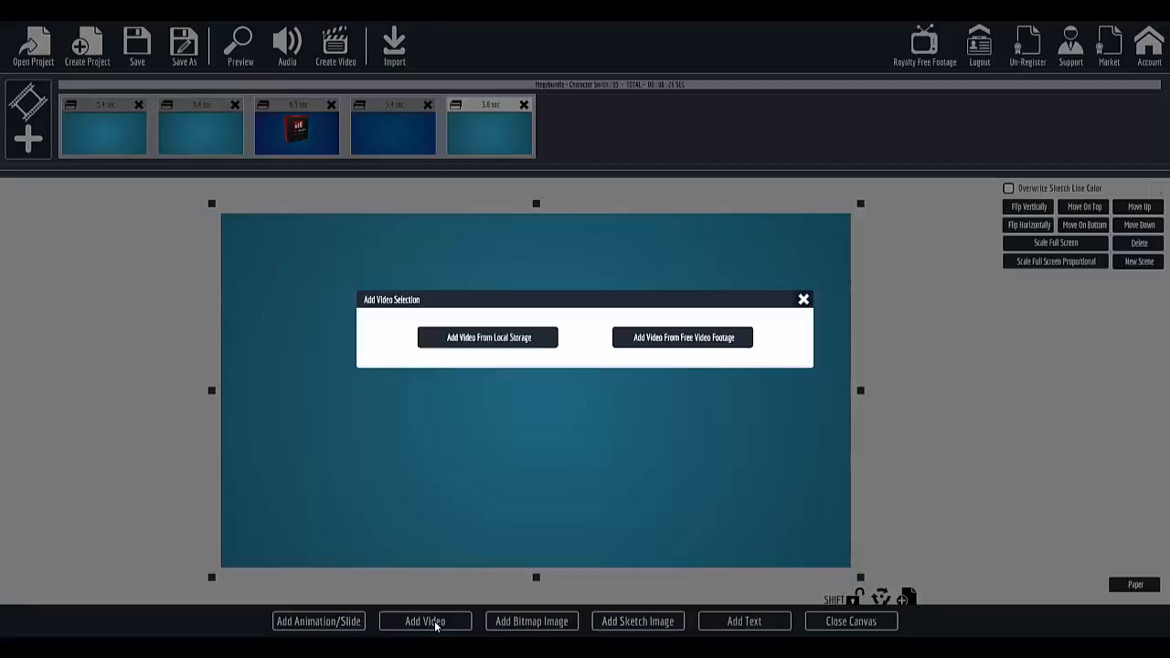
pyautogui.click(506, 343)
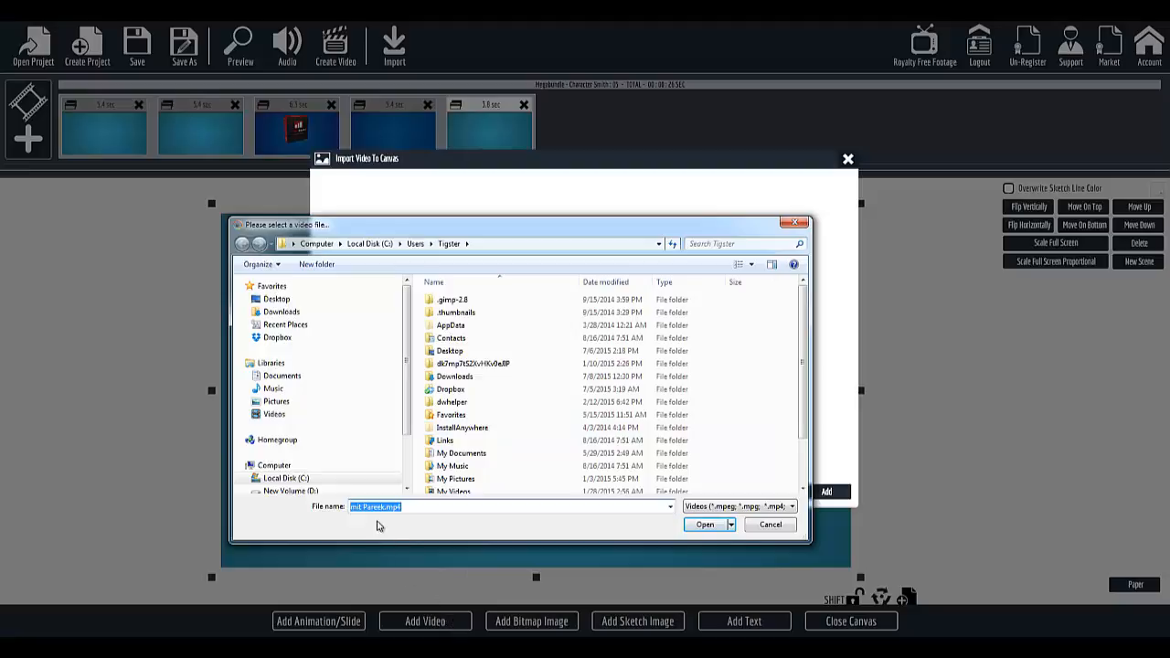
pyautogui.moveTo(365, 507); pyautogui.dragTo(336, 502)
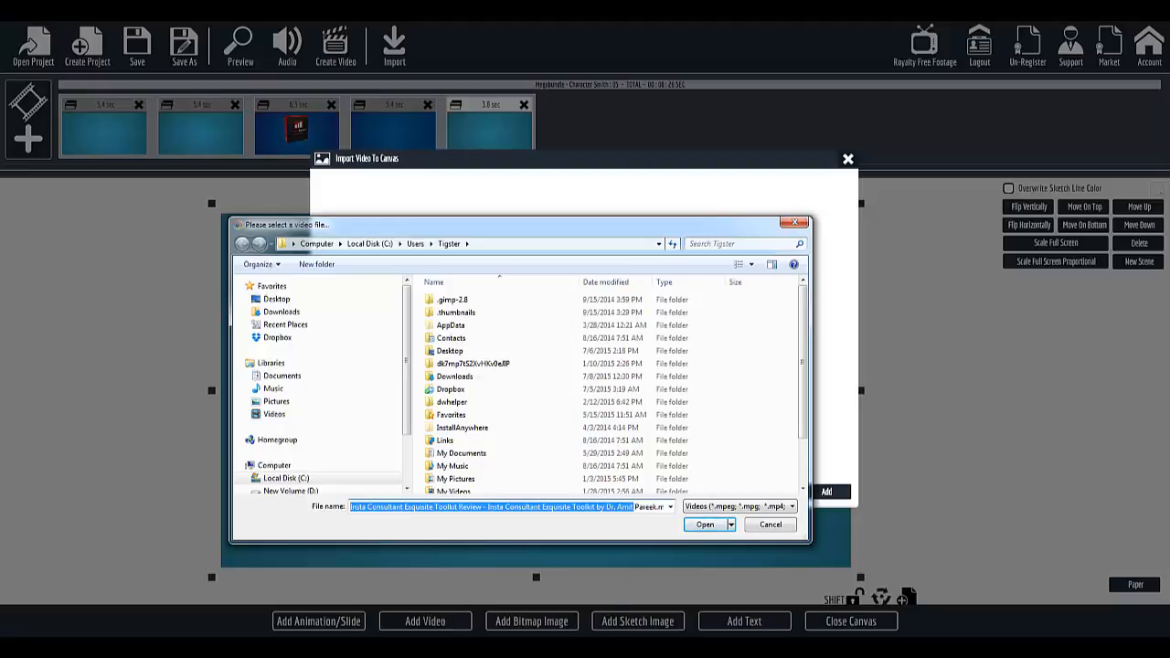
pyautogui.moveTo(545, 647)
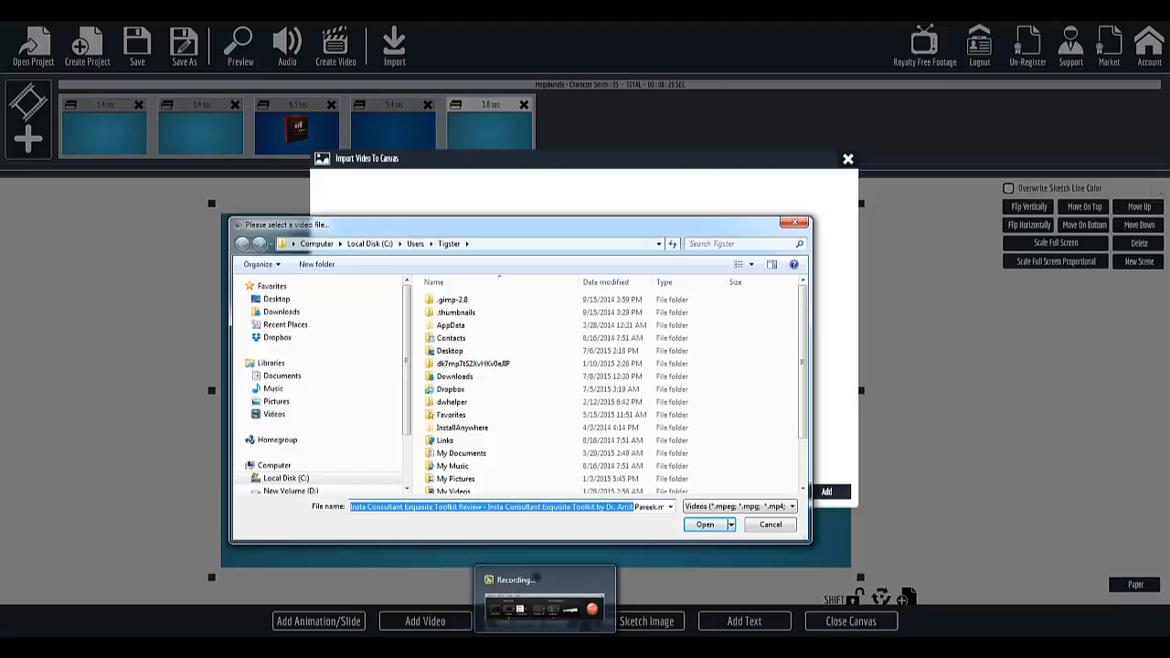
pyautogui.click(546, 647)
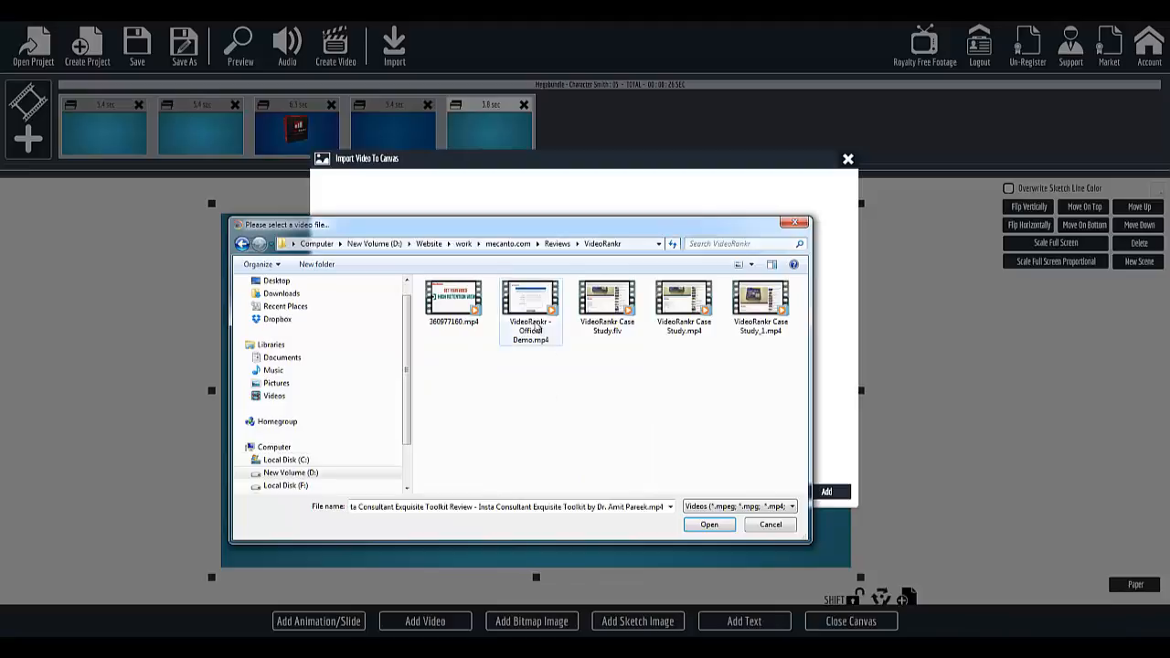
# List the video files in detail with the newest first and add VideoRankr Case Study_1.mp4 to the canvas.
pyautogui.click(753, 266)
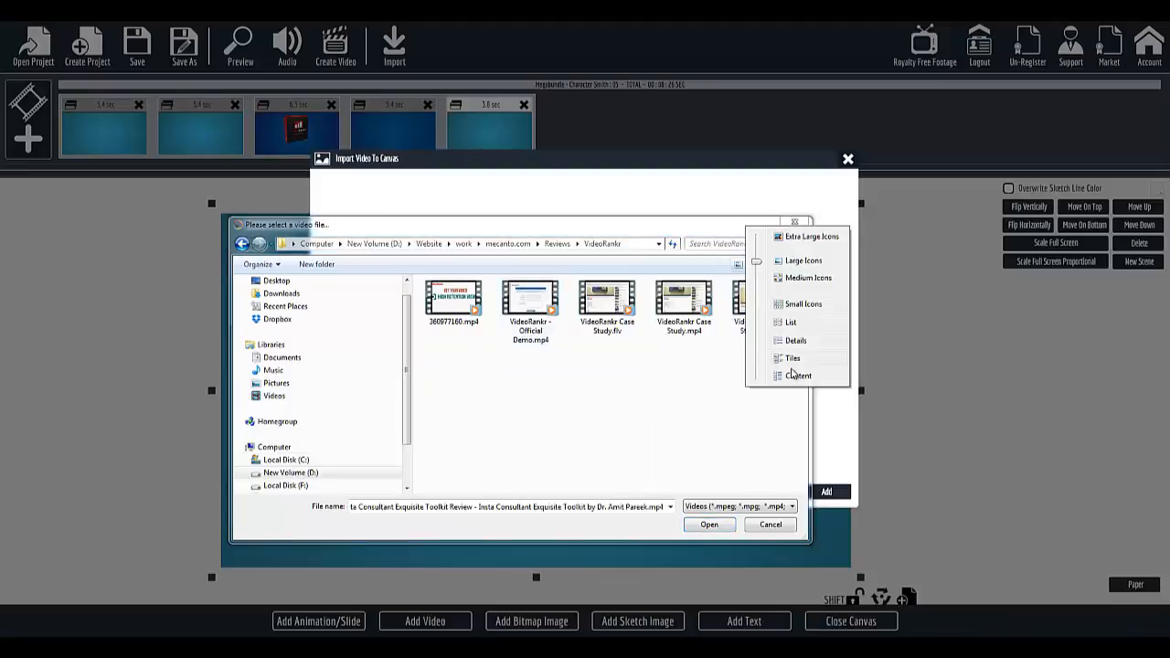
pyautogui.click(794, 343)
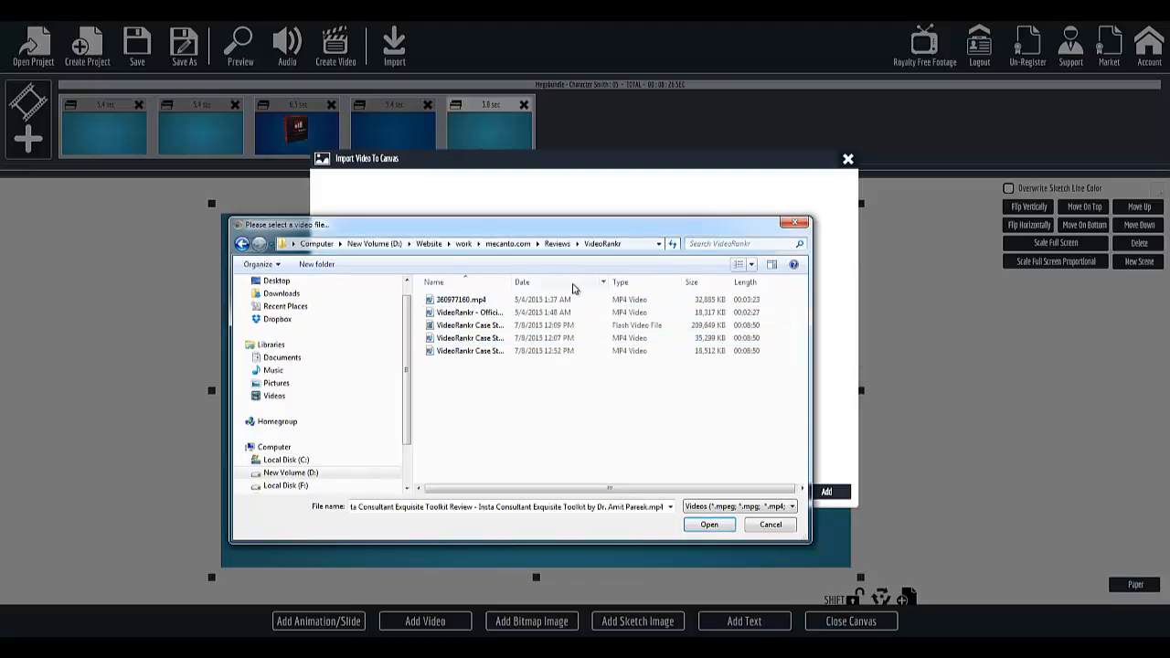
pyautogui.click(562, 284)
pyautogui.click(564, 305)
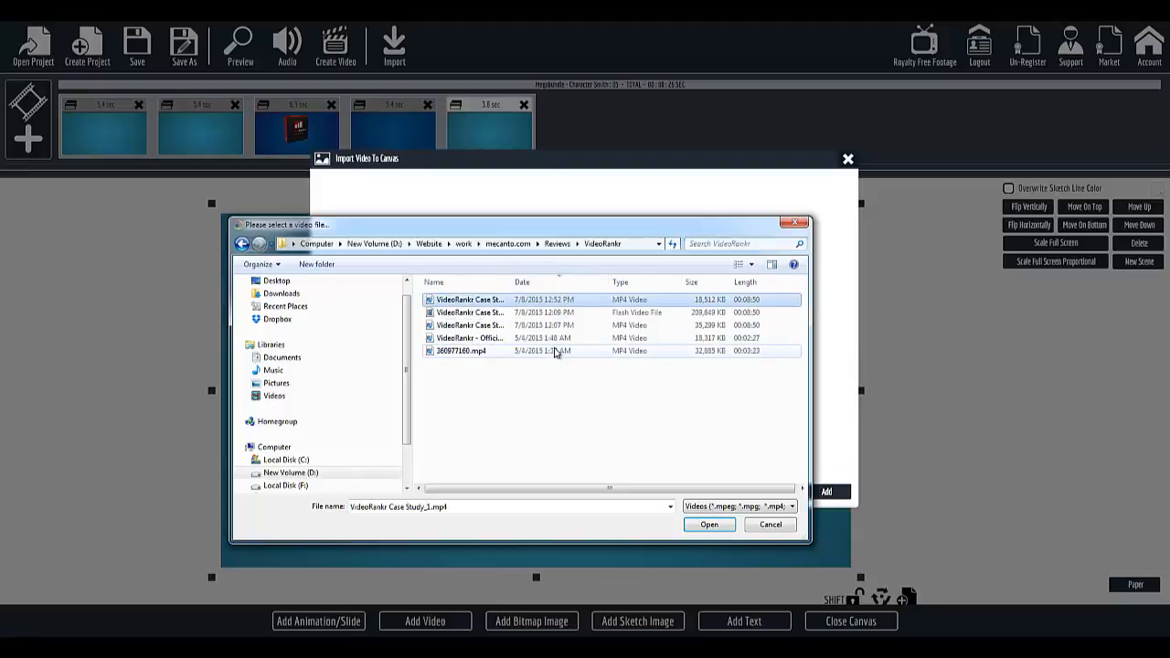
pyautogui.moveTo(511, 283); pyautogui.dragTo(590, 281)
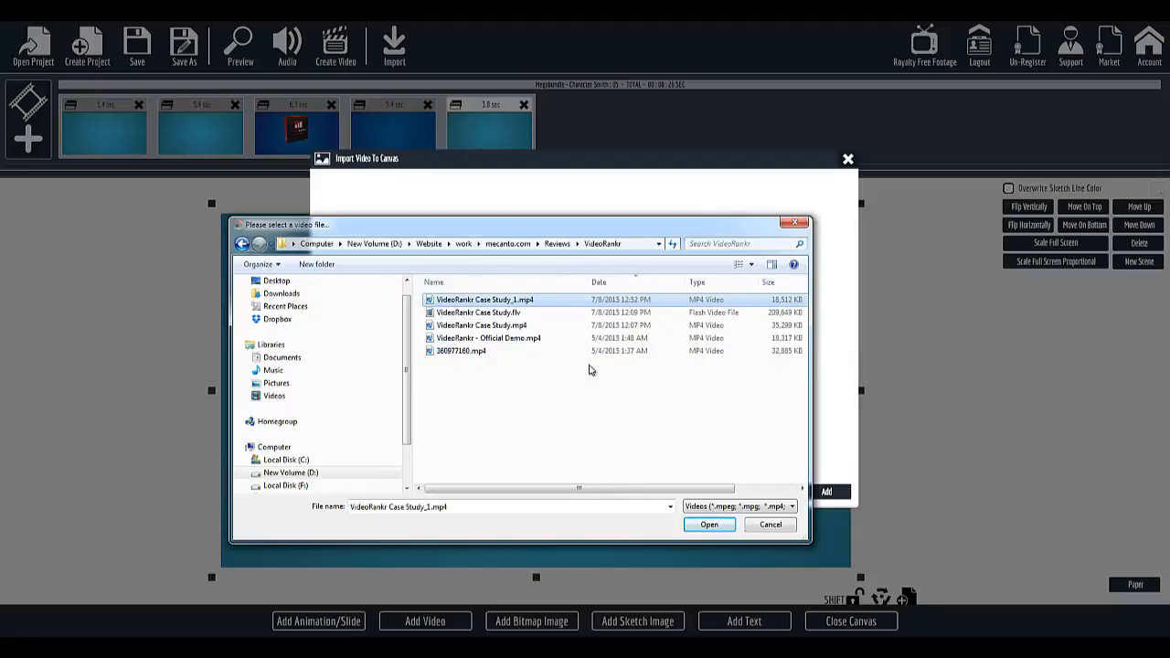
pyautogui.click(692, 529)
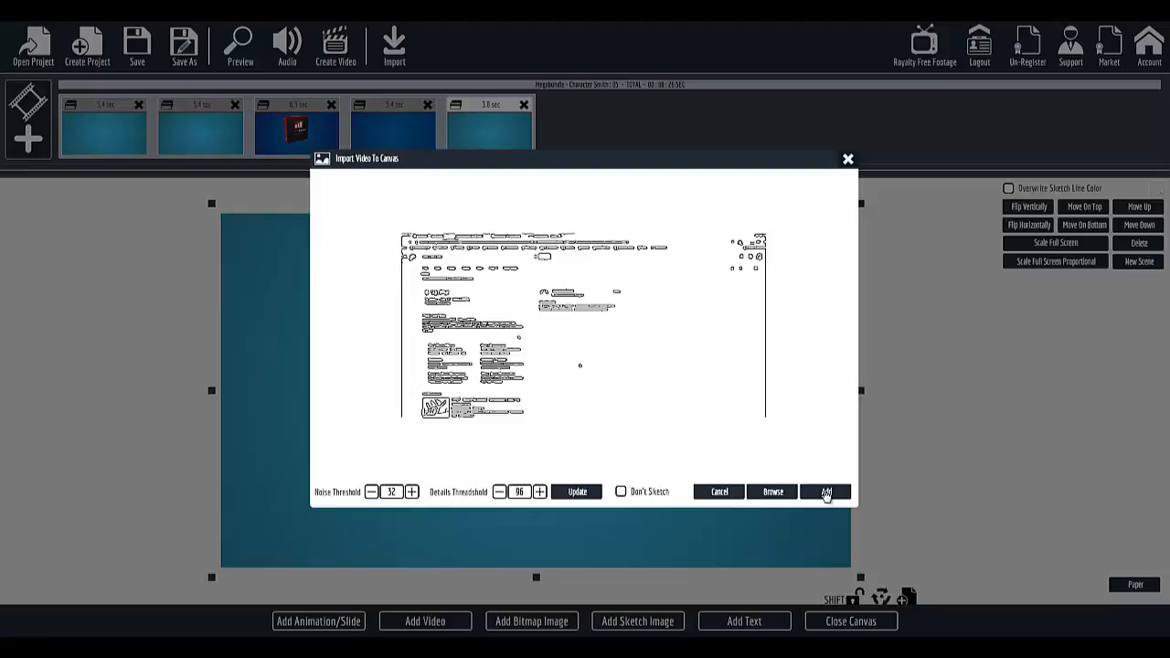
pyautogui.click(827, 493)
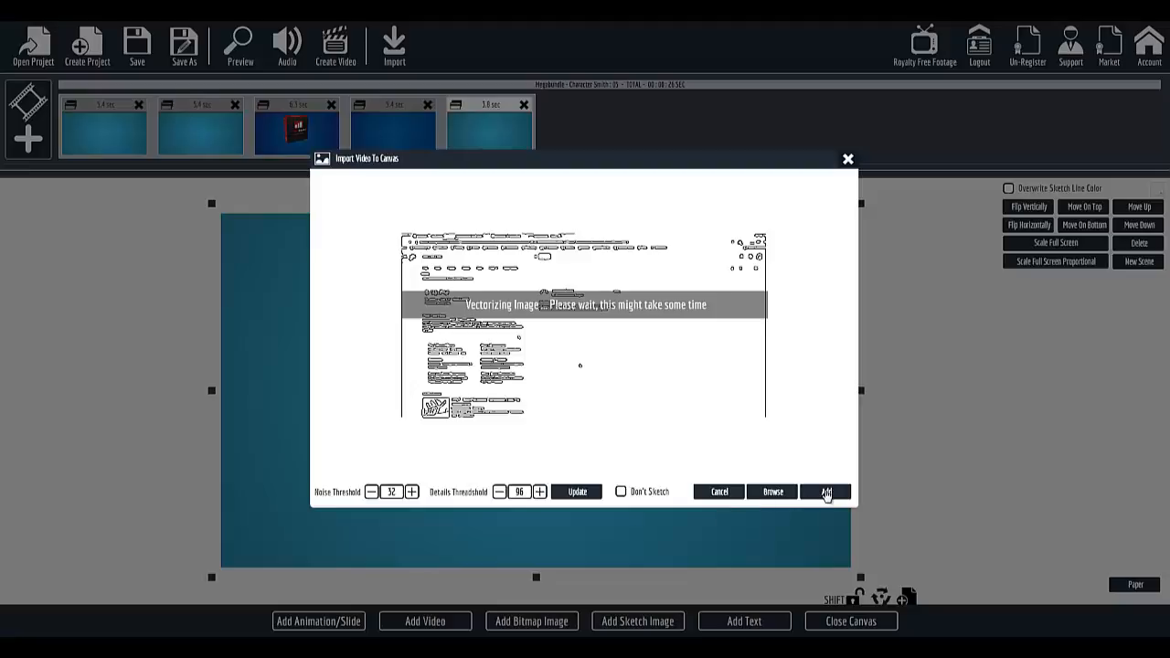
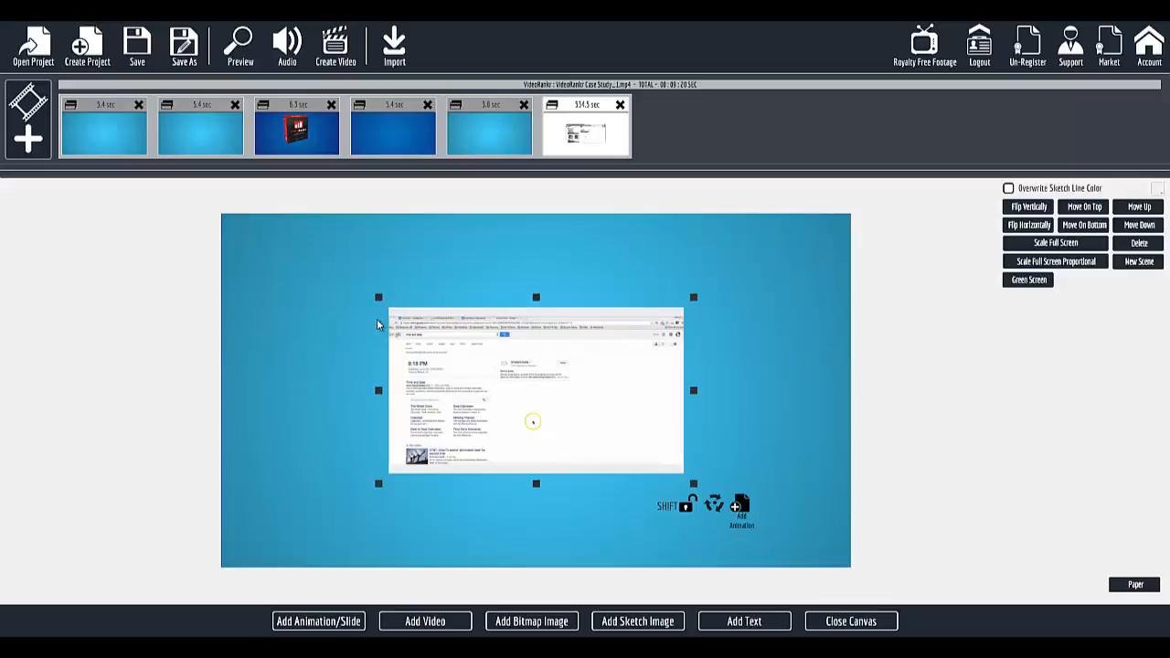
# Enlarge the case study video from its corners to cover most of the slide, keeping a blue margin around it, and close the canvas.
pyautogui.moveTo(379, 299); pyautogui.dragTo(351, 278)
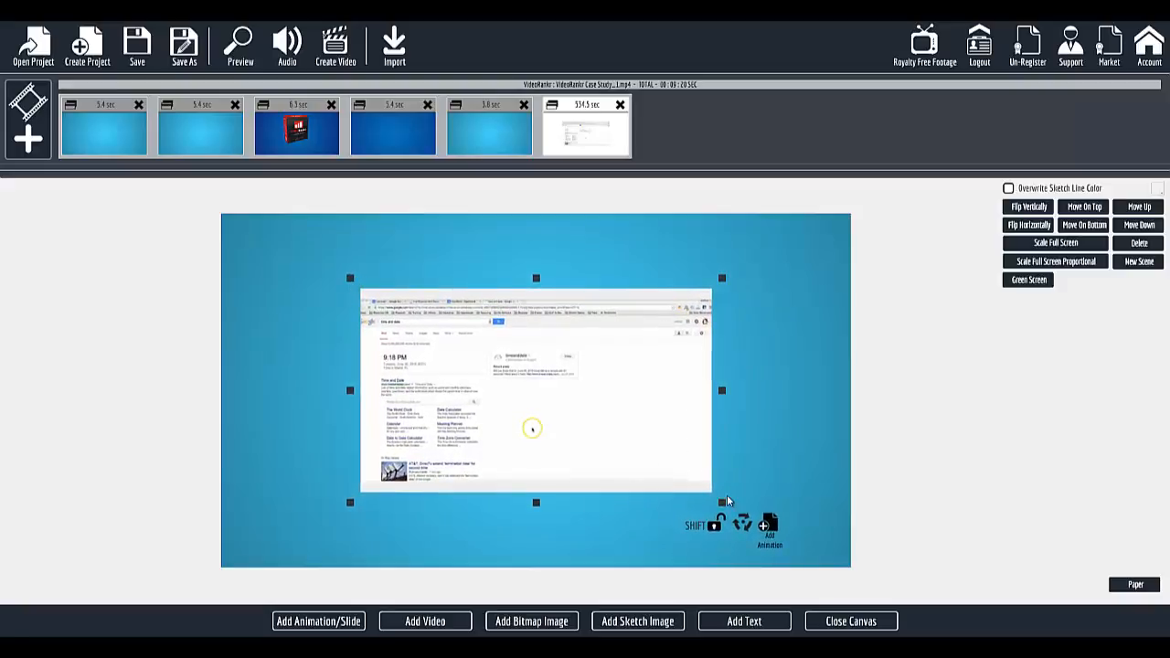
pyautogui.moveTo(725, 509); pyautogui.dragTo(741, 522)
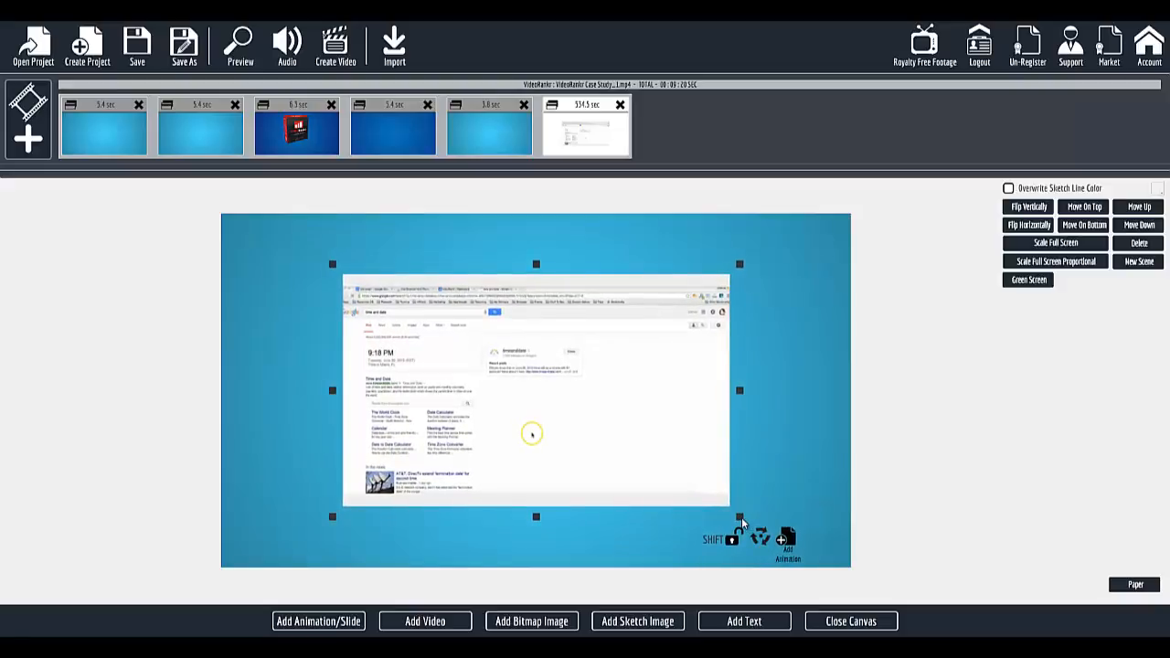
pyautogui.click(850, 621)
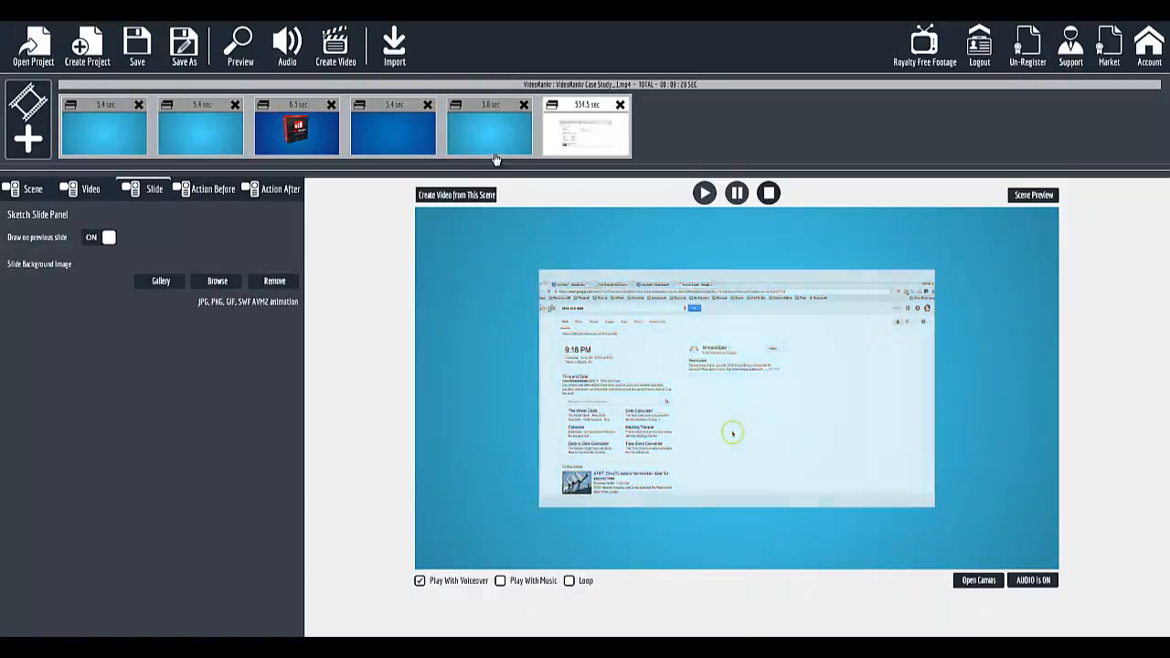
# Check the fifth scene's Watch This Case Study frame and shift the case study video slightly downward on the canvas to fit it.
pyautogui.click(508, 147)
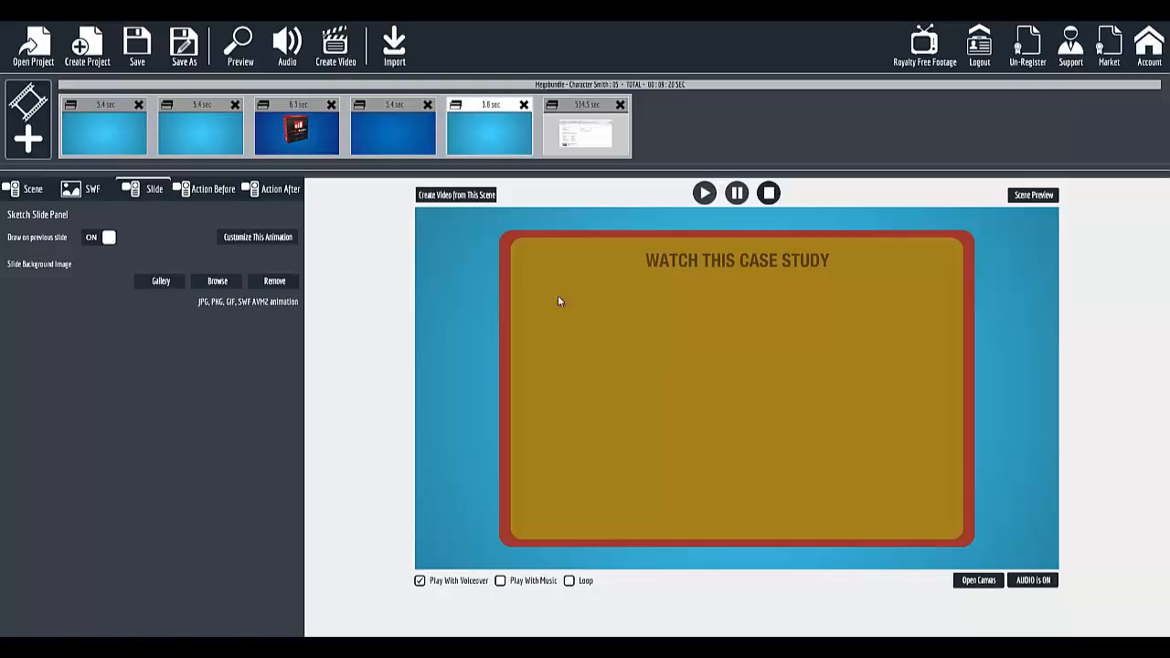
pyautogui.click(979, 580)
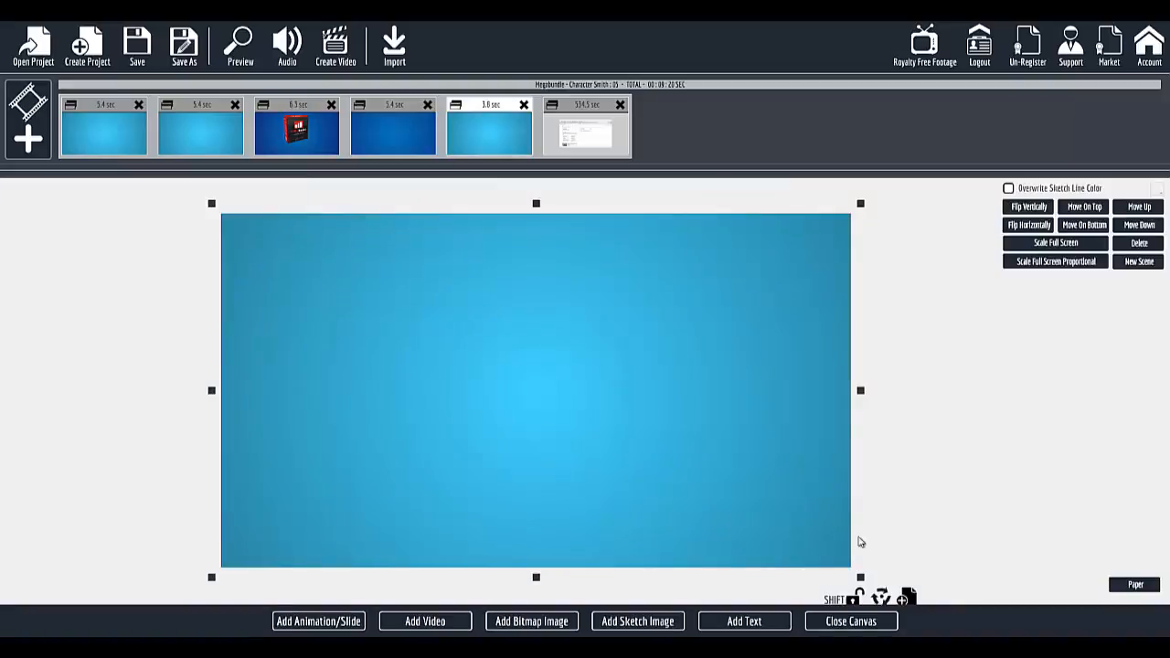
pyautogui.click(588, 115)
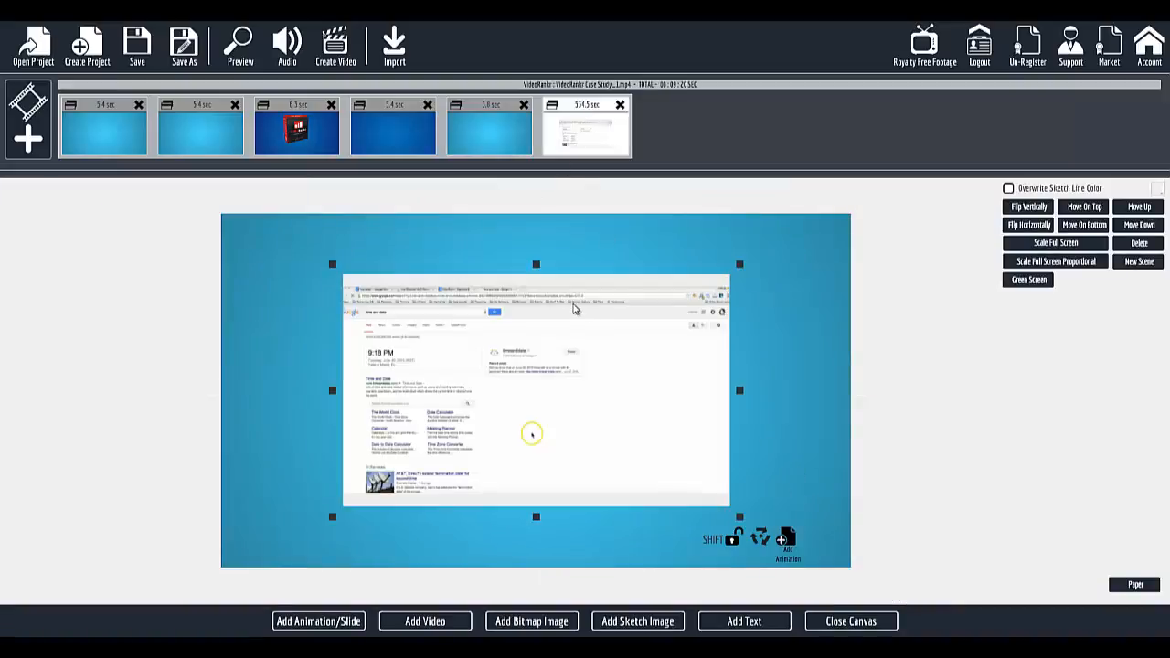
pyautogui.moveTo(574, 309); pyautogui.dragTo(576, 312)
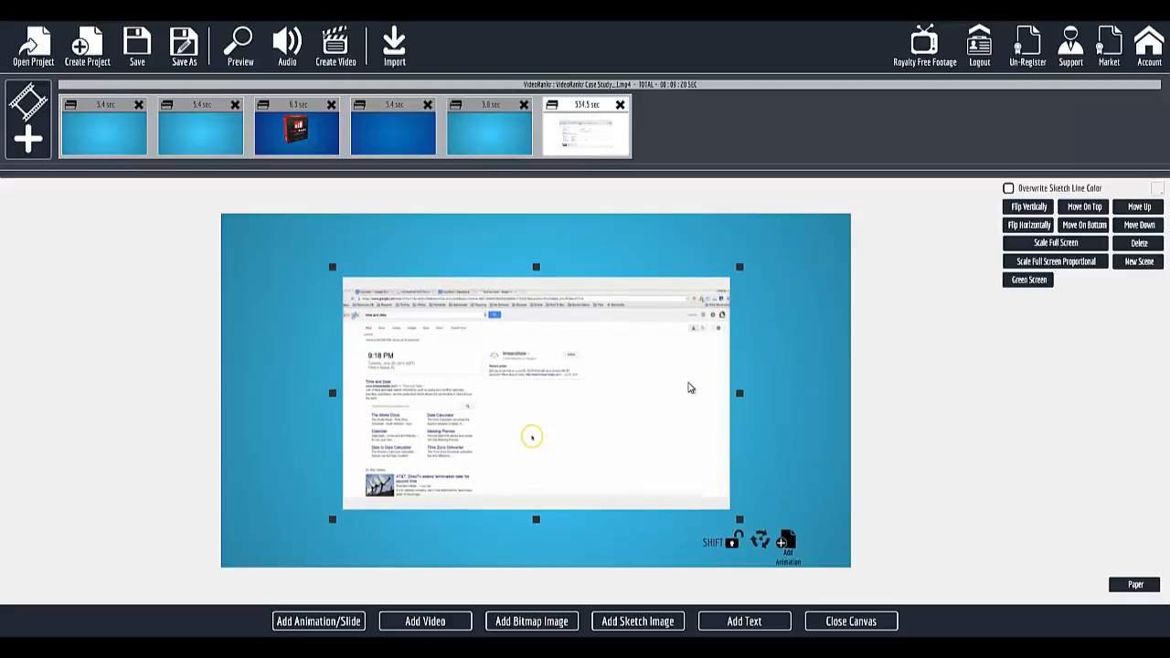
pyautogui.click(845, 627)
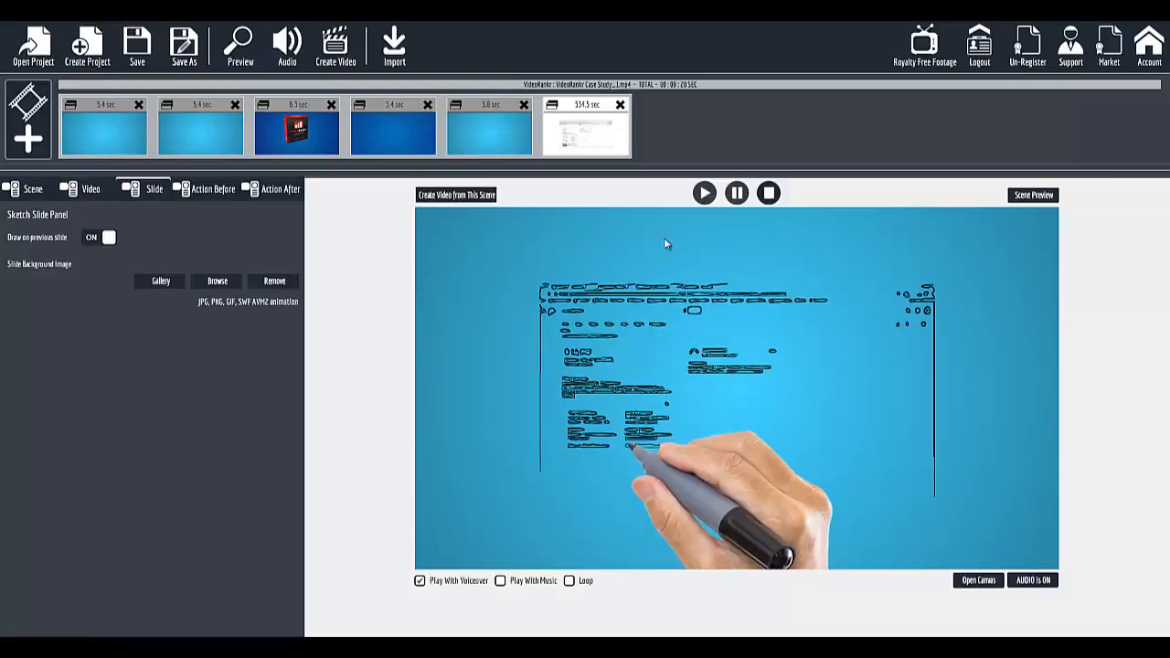
pyautogui.click(980, 582)
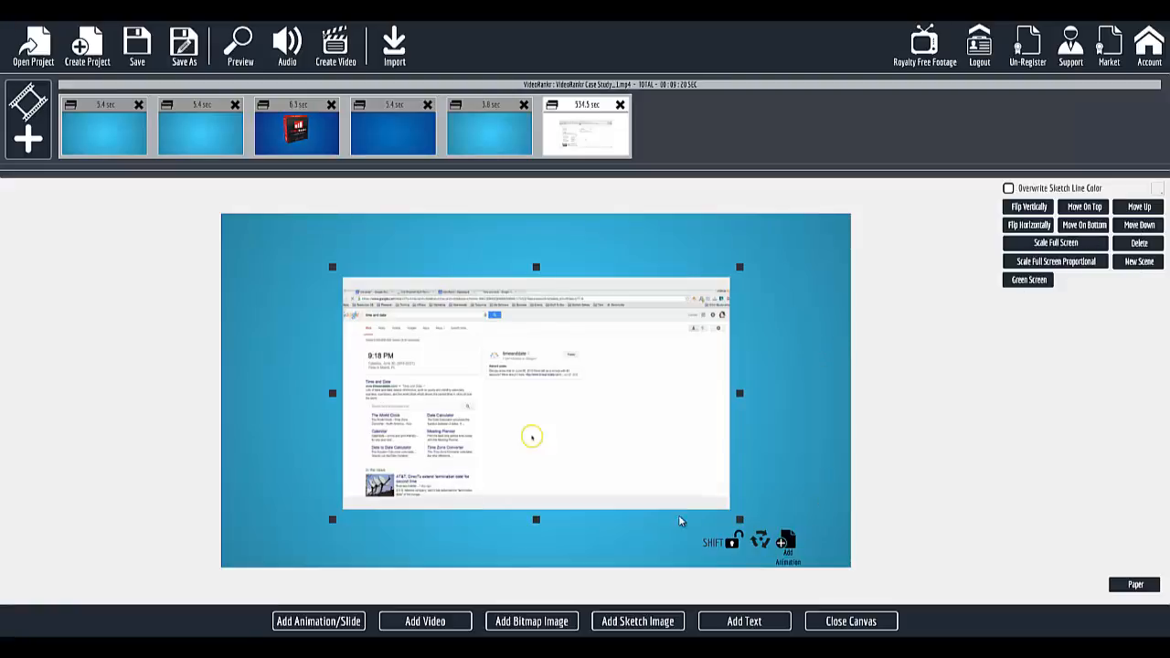
pyautogui.click(826, 631)
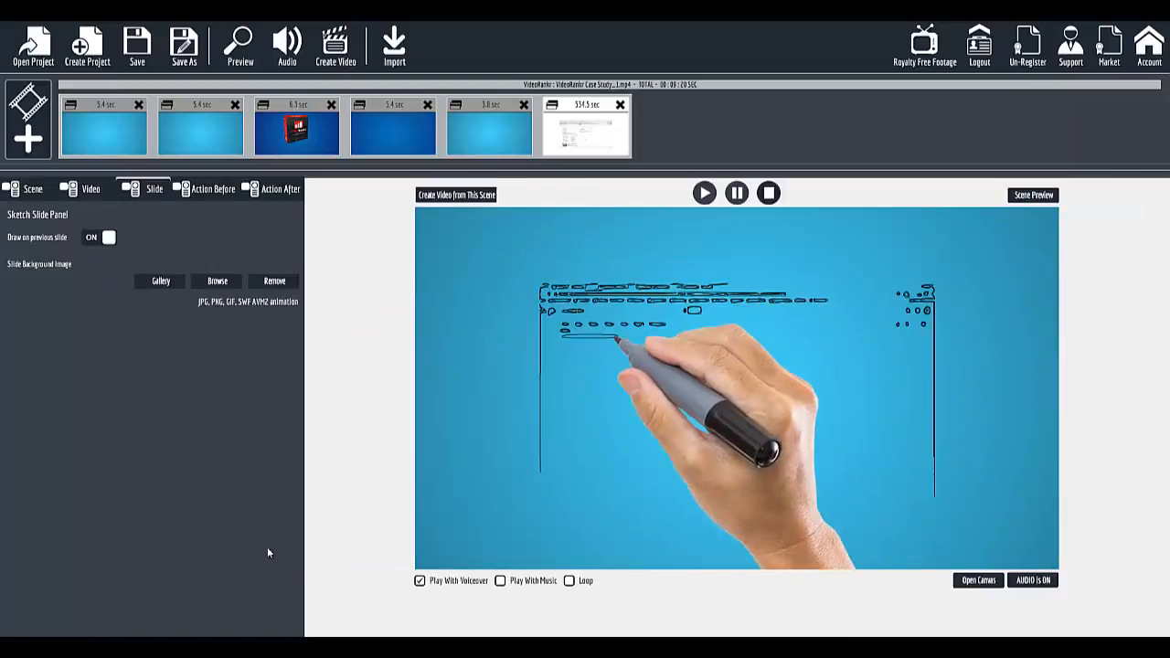
# Look through the case study video's scene, video, slide, action-before and action-after settings.
pyautogui.click(50, 187)
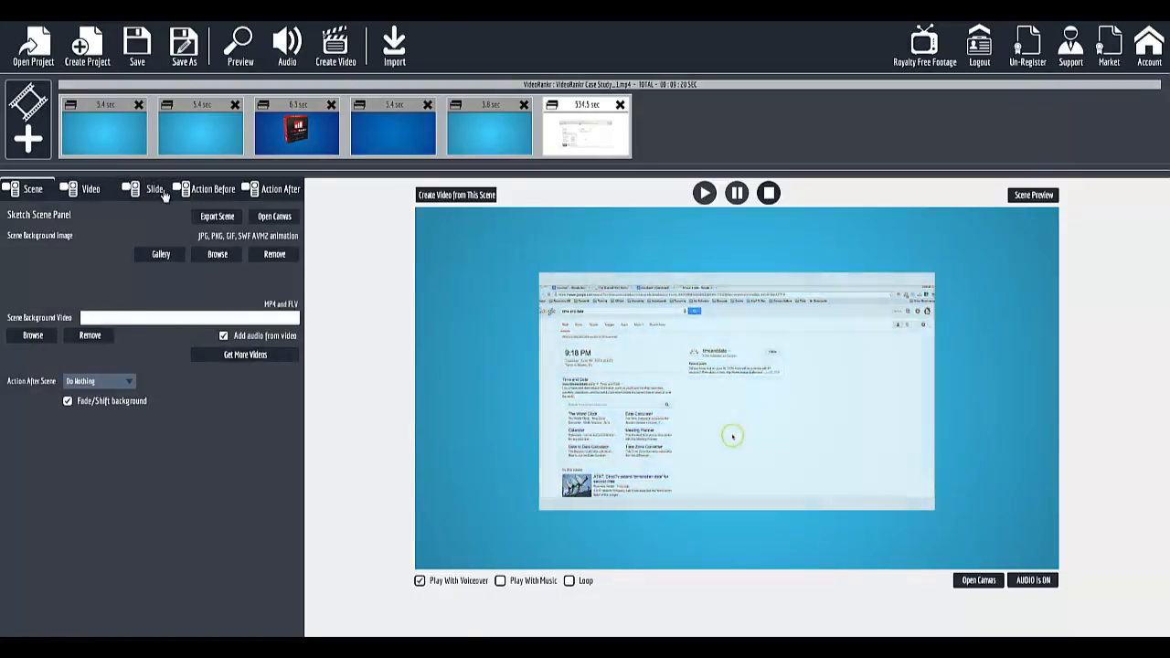
pyautogui.click(146, 189)
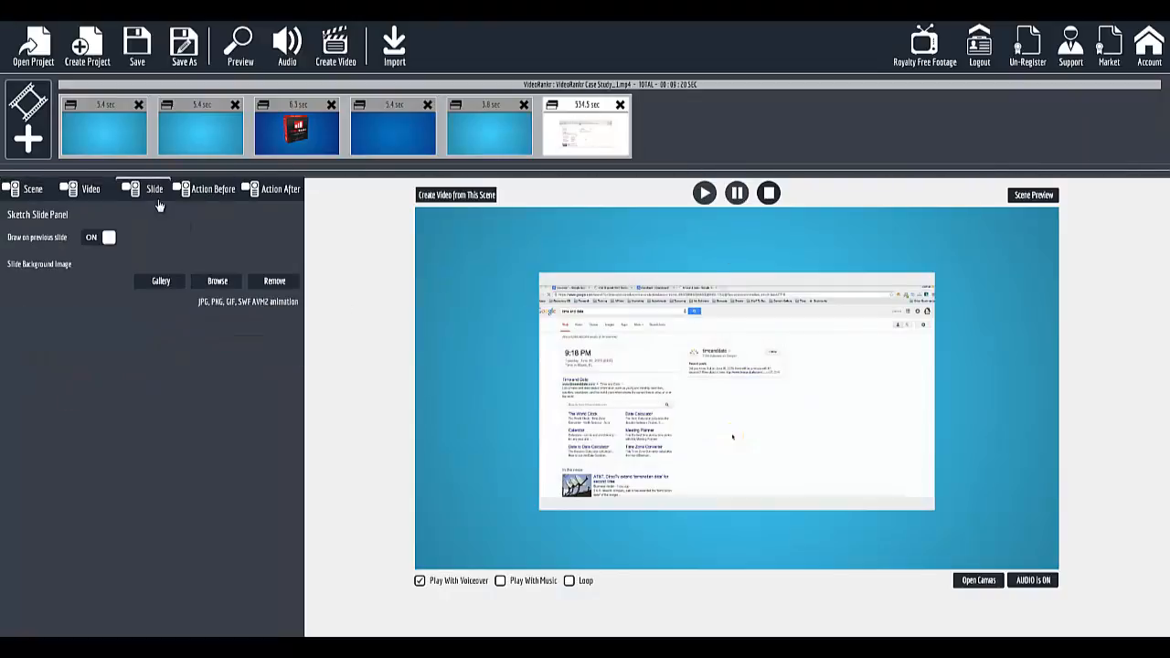
pyautogui.click(84, 192)
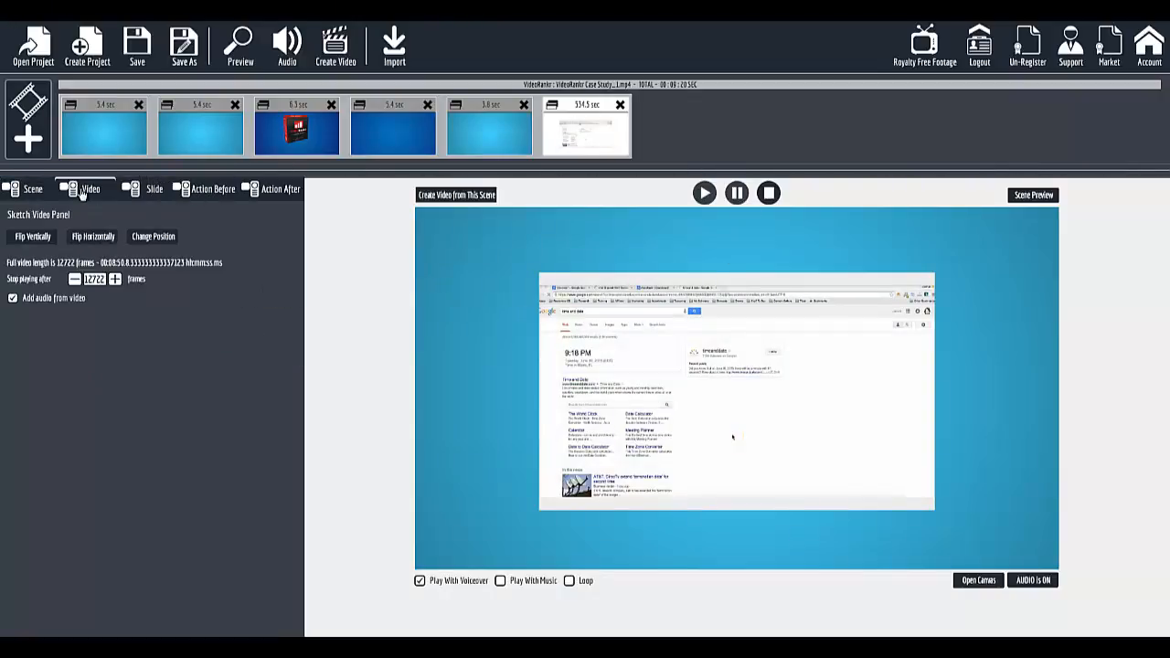
pyautogui.click(149, 192)
pyautogui.click(205, 194)
pyautogui.click(272, 192)
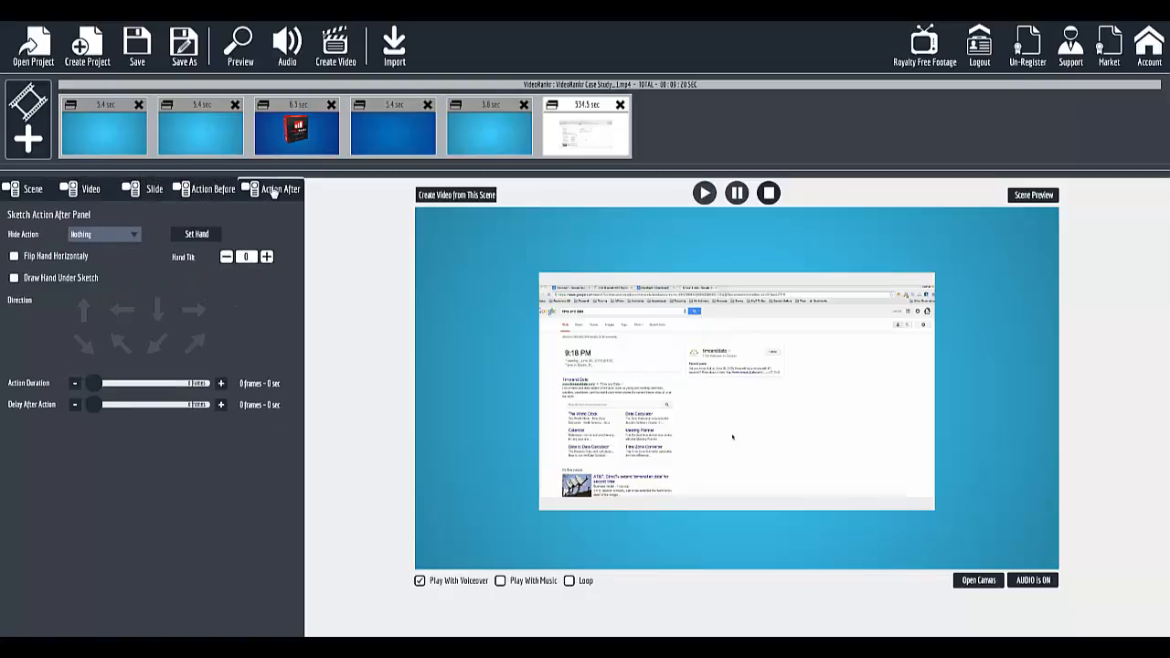
pyautogui.click(206, 189)
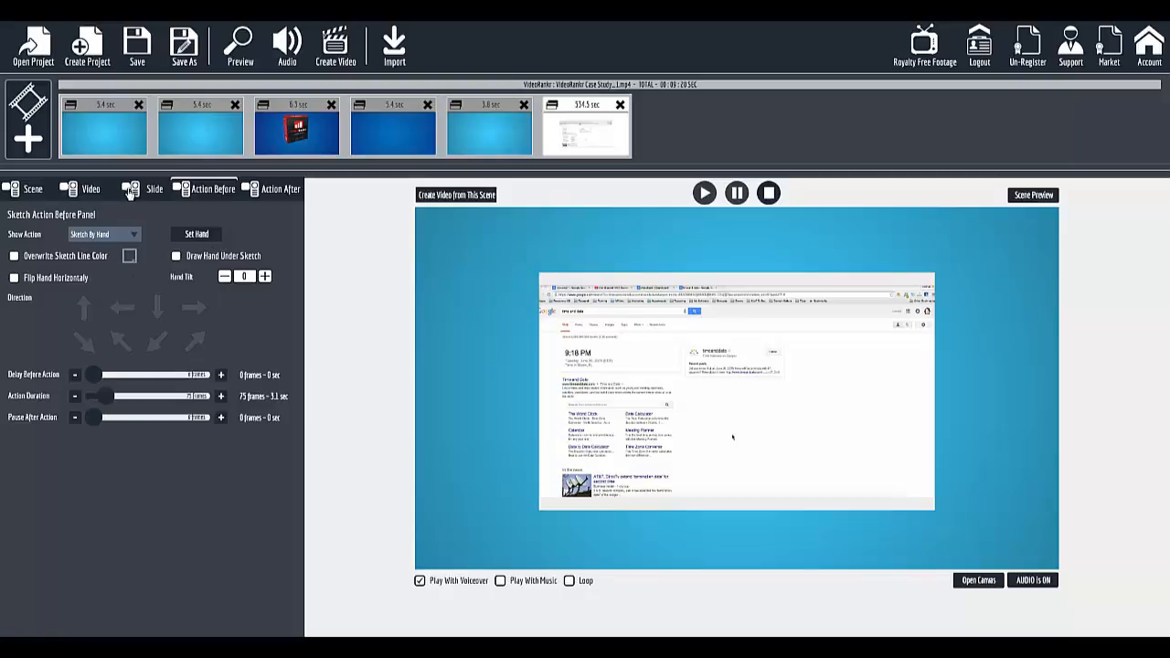
pyautogui.click(567, 106)
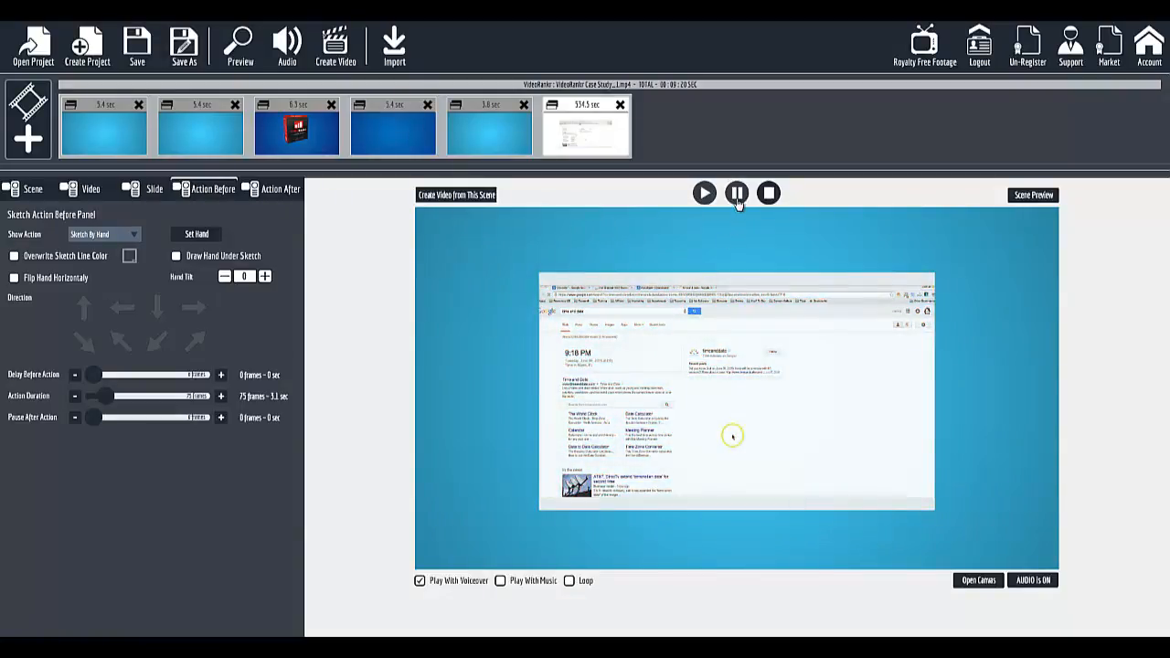
# Try the Fly In entrance on the case study video and set its show action to Fade In.
pyautogui.click(89, 235)
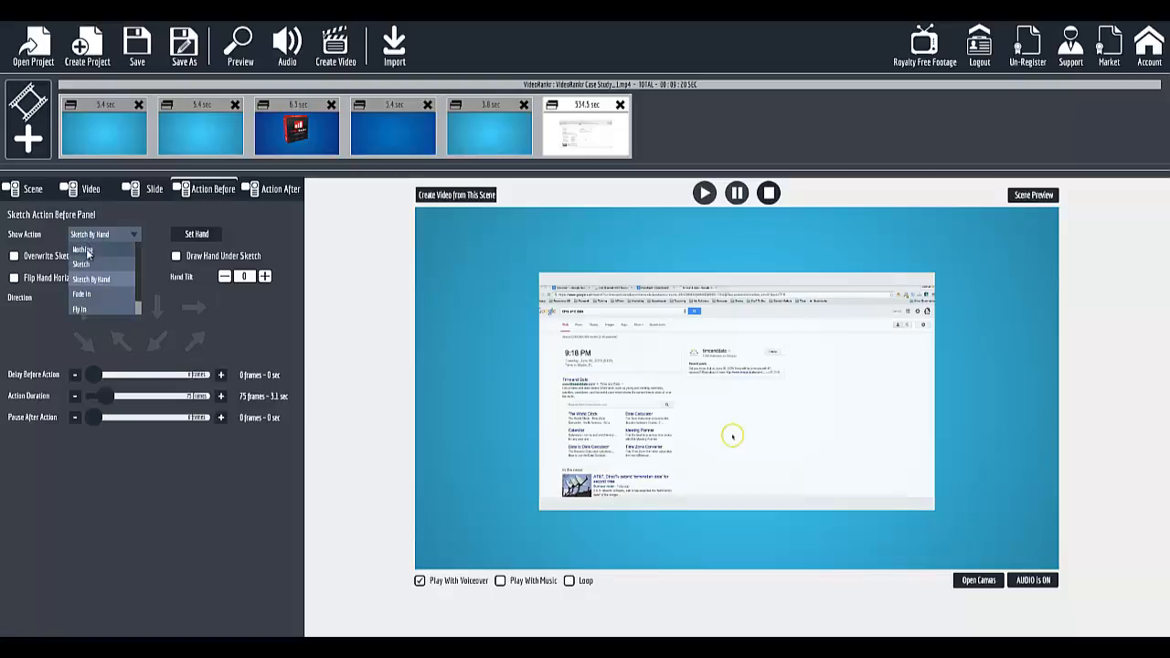
pyautogui.click(82, 294)
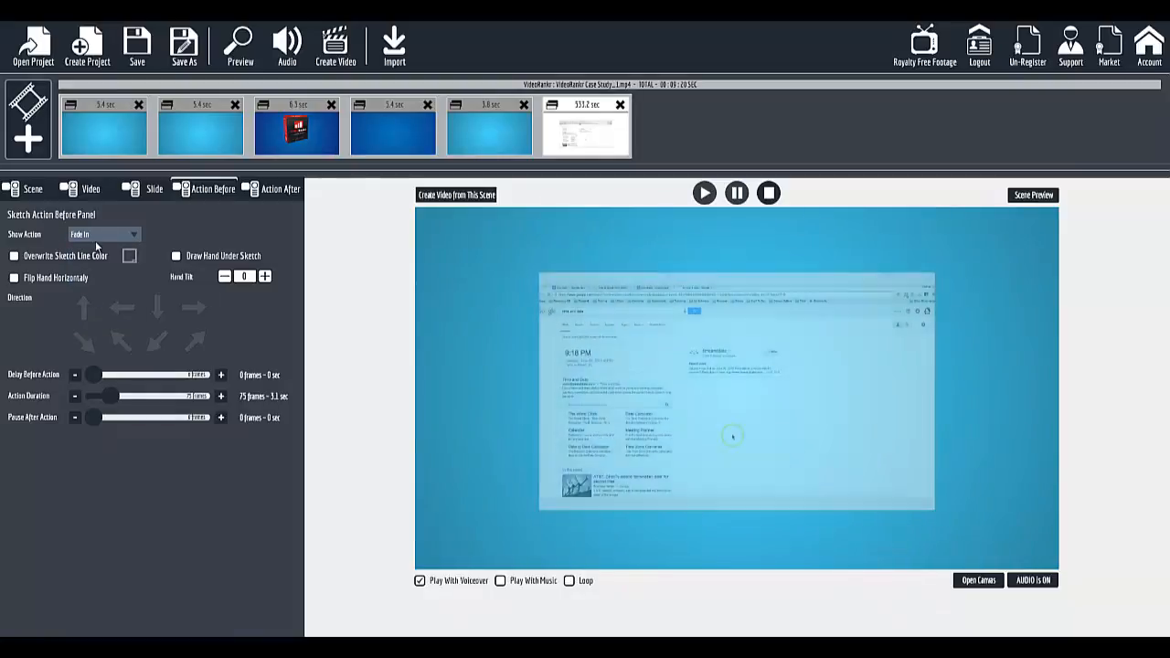
pyautogui.click(99, 237)
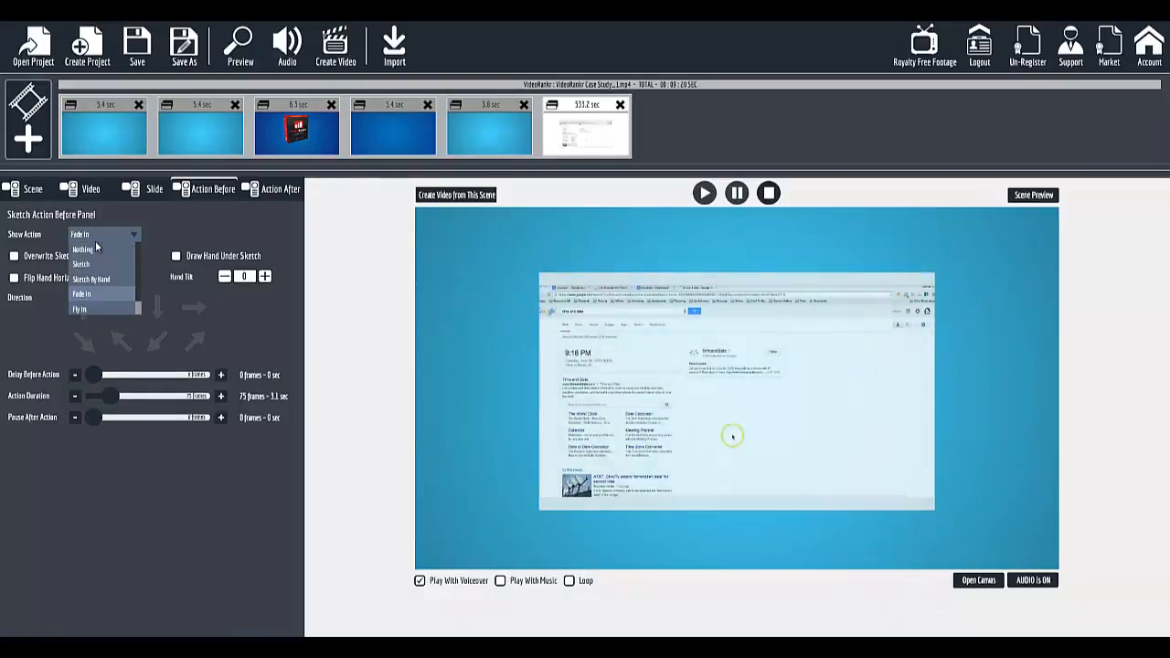
pyautogui.click(88, 309)
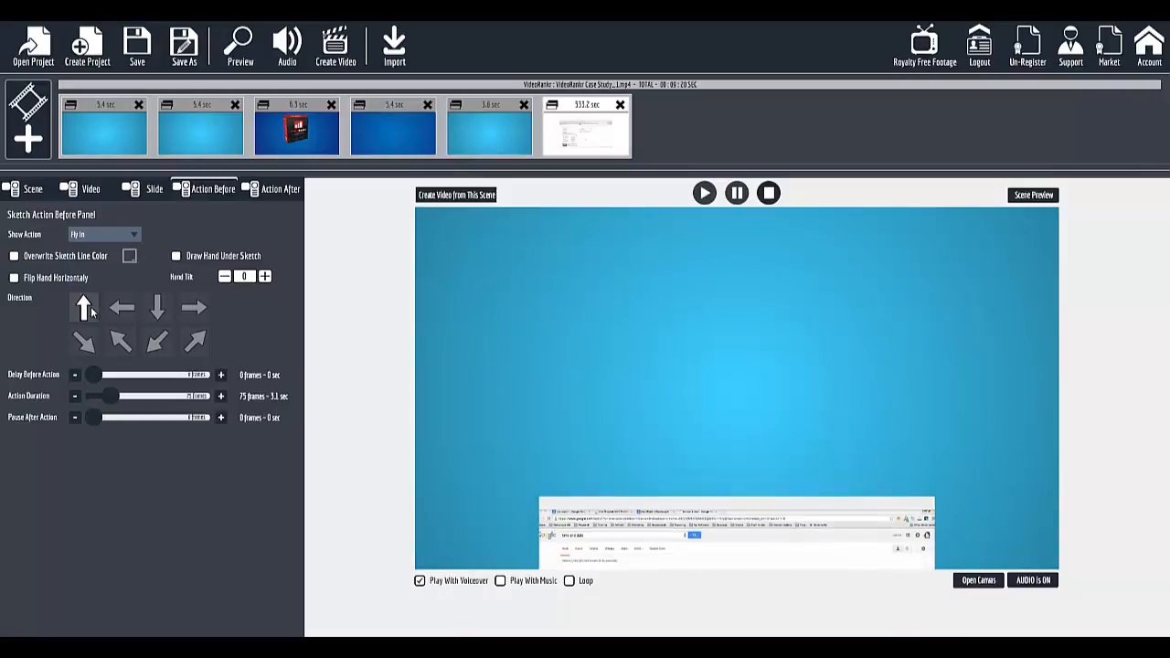
pyautogui.click(118, 235)
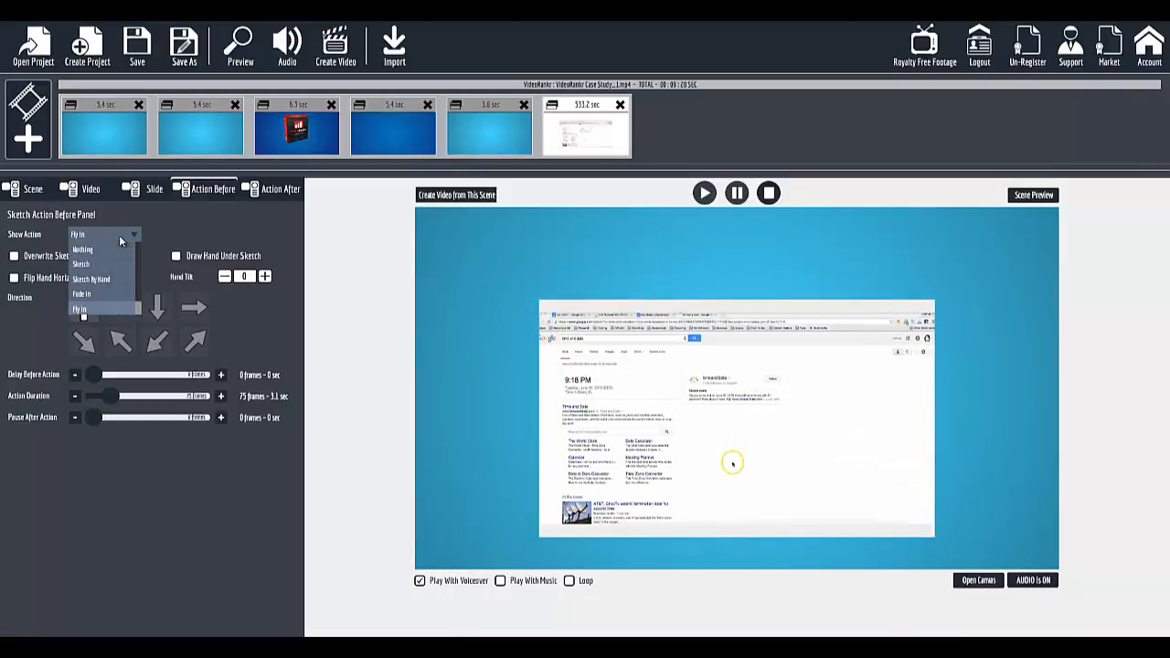
pyautogui.click(94, 294)
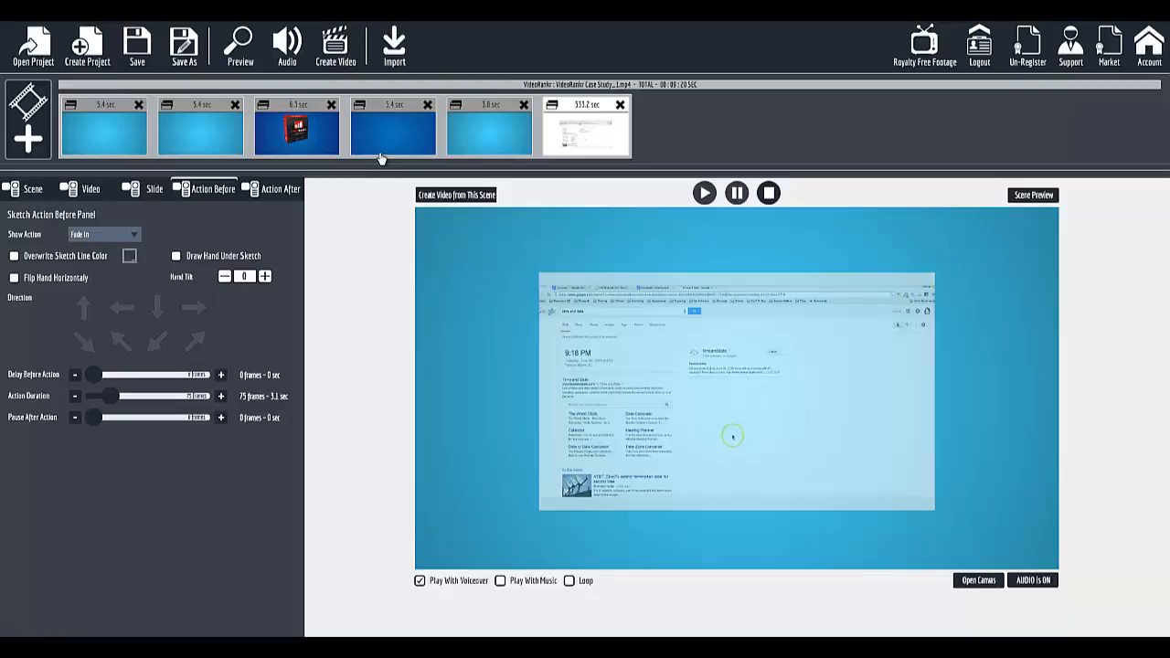
# Select the fifth scene and switch to the Notepad outline to read the Slide 6 section.
pyautogui.click(503, 142)
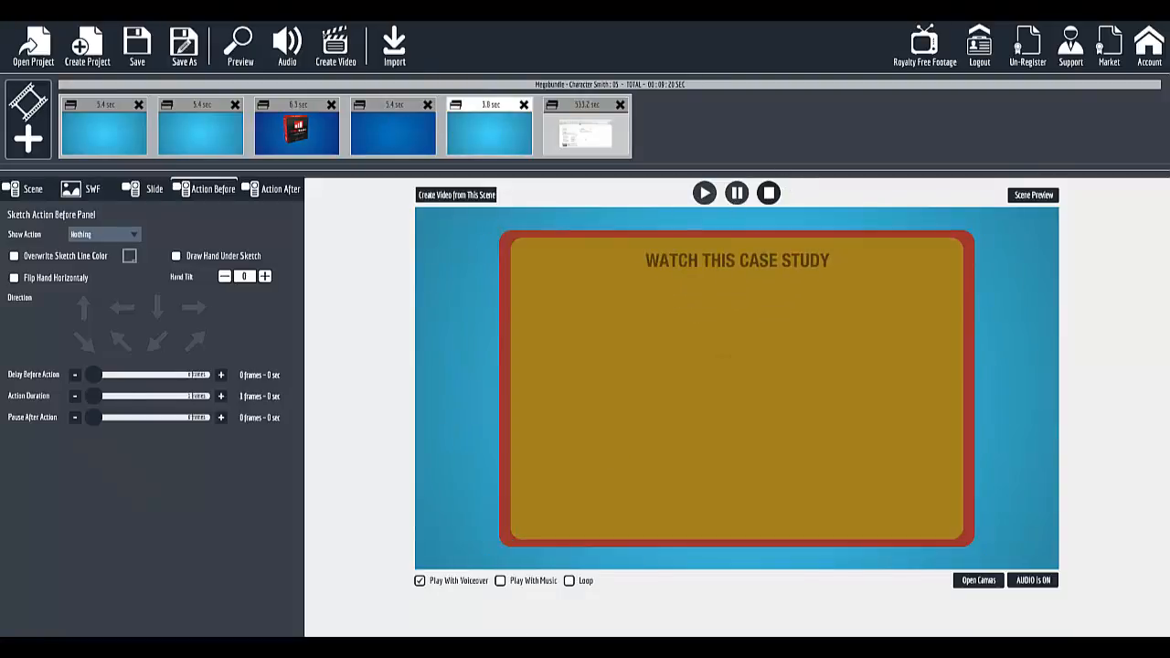
pyautogui.hotkey('alt', 'Tab')
pyautogui.click(601, 548)
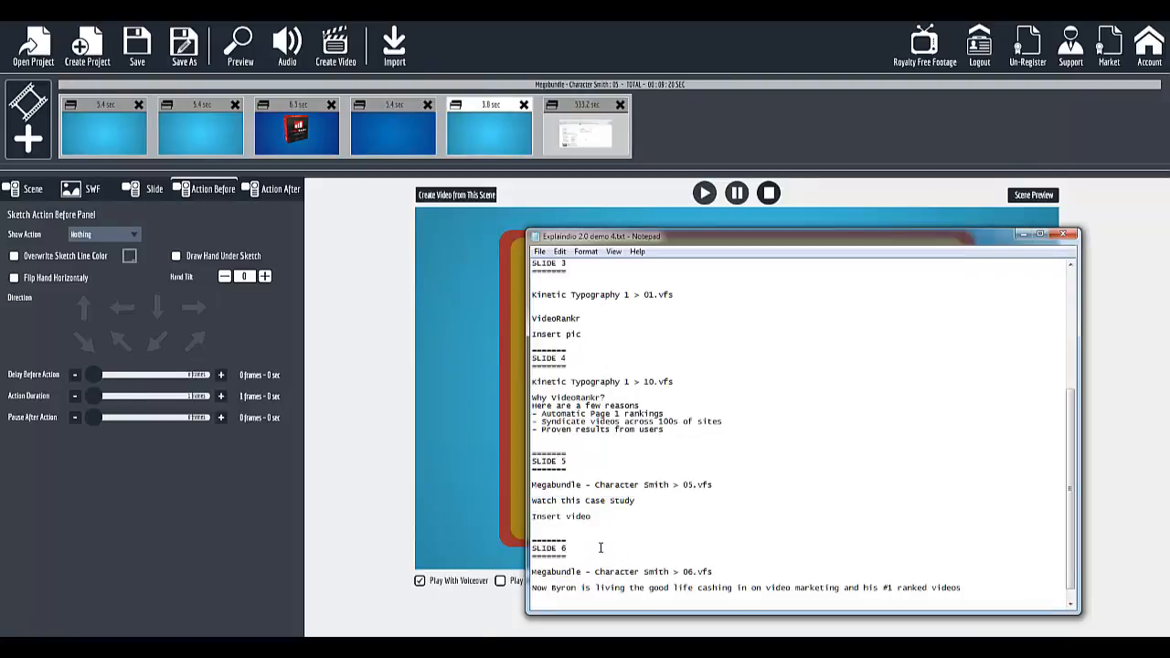
pyautogui.scroll(-1, 600, 548)
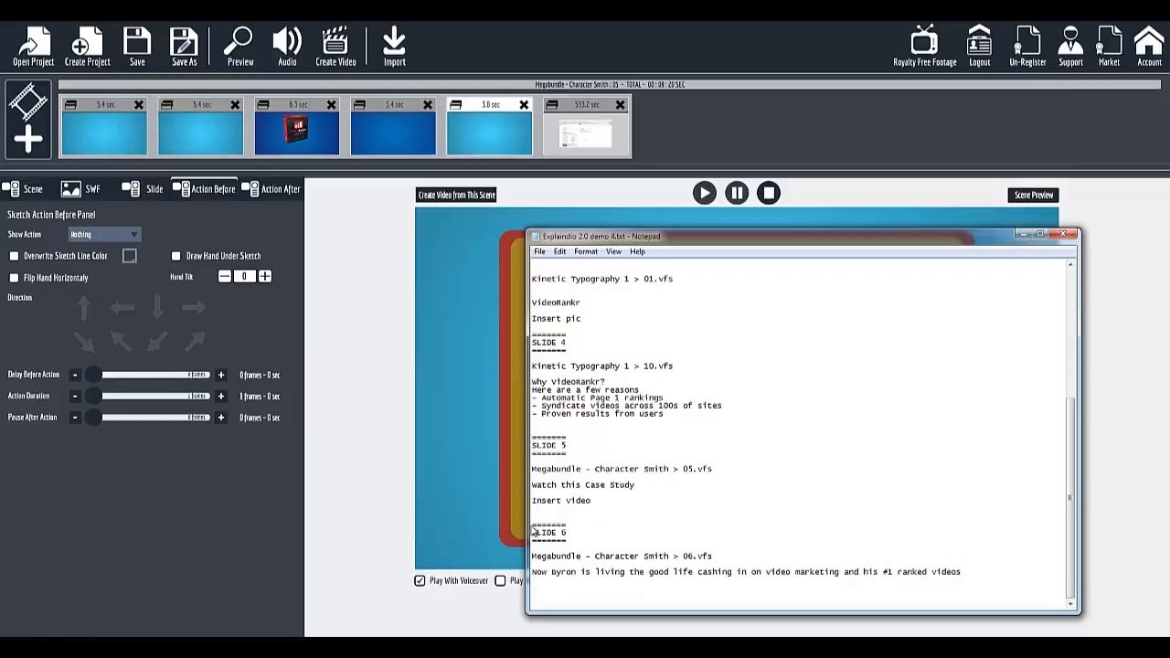
pyautogui.moveTo(543, 528); pyautogui.dragTo(588, 543)
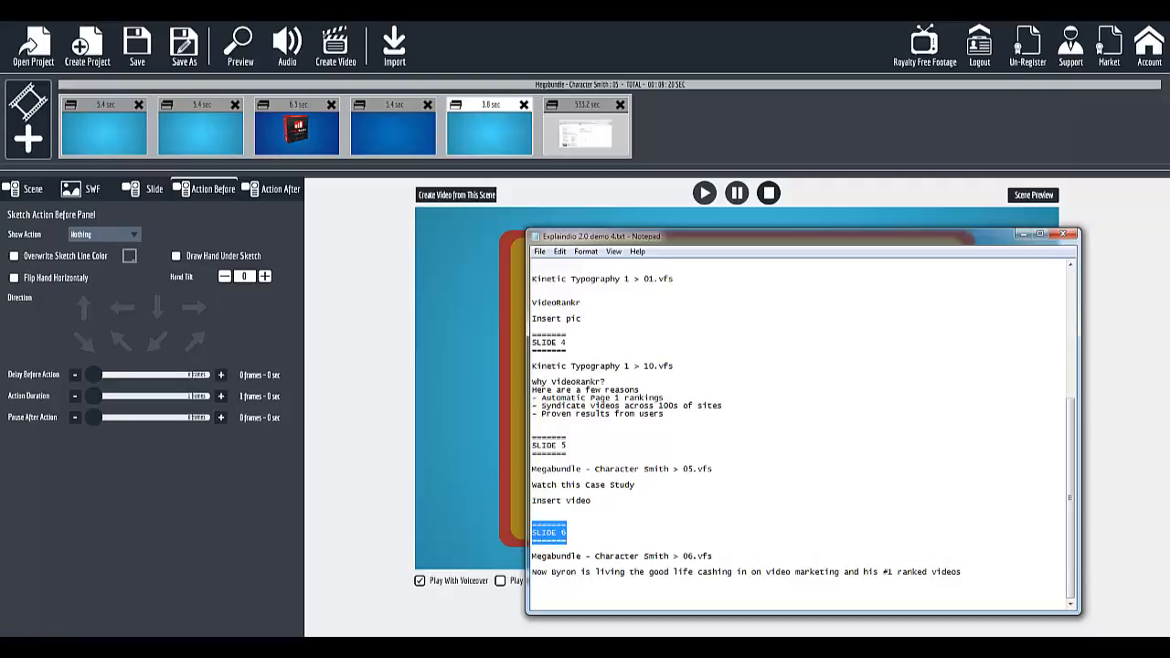
pyautogui.click(349, 80)
pyautogui.click(15, 150)
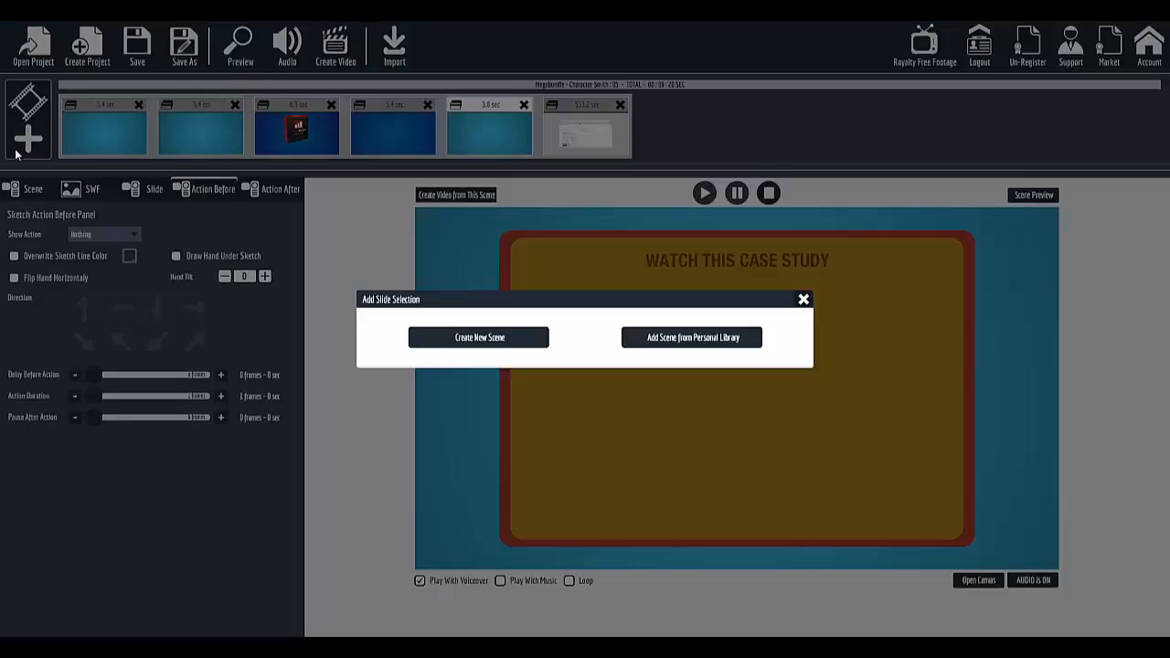
pyautogui.click(804, 300)
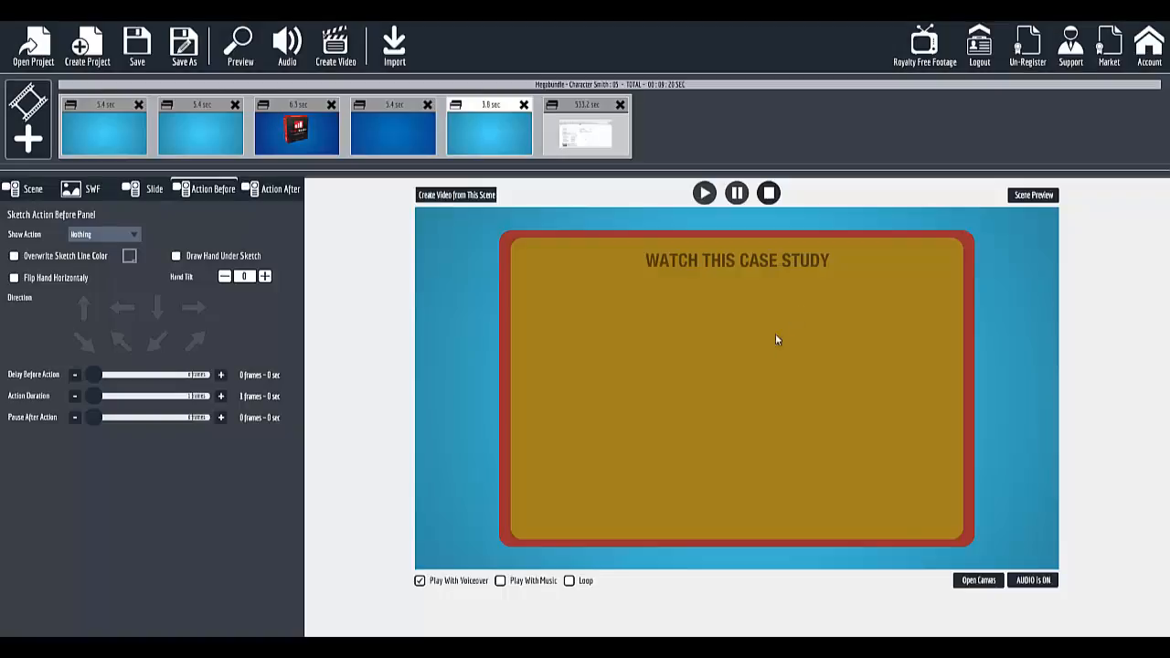
# Open the fifth scene's canvas, start adding an Explaindio slide, and check the Notepad outline for the slide 6 pack and file.
pyautogui.click(979, 582)
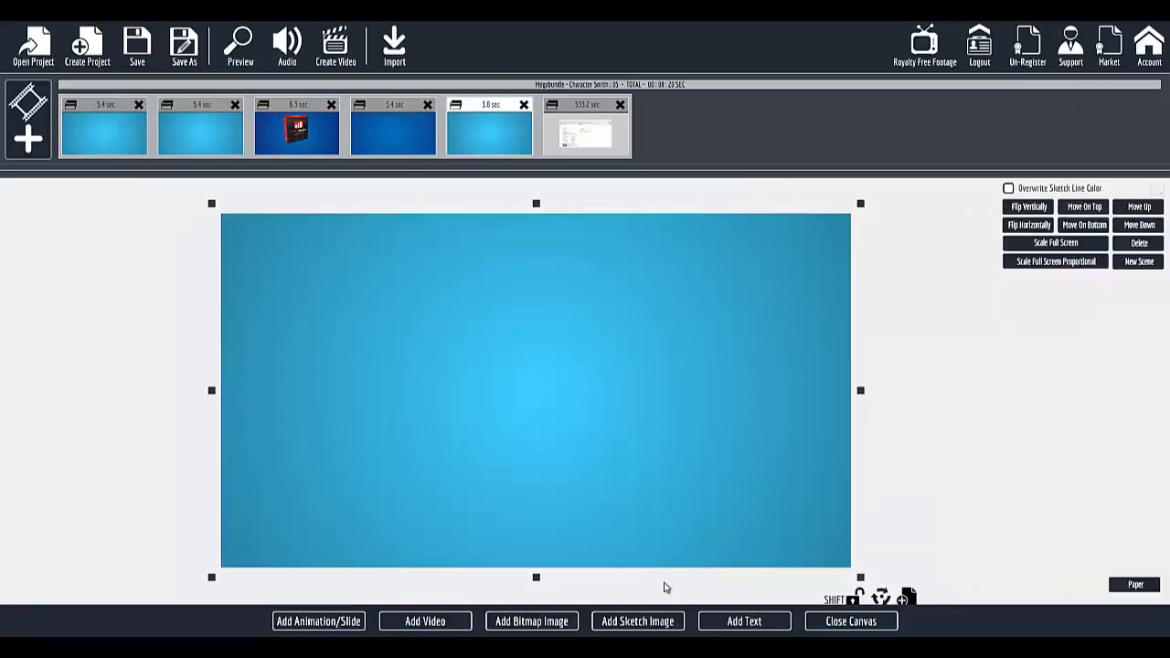
pyautogui.click(320, 626)
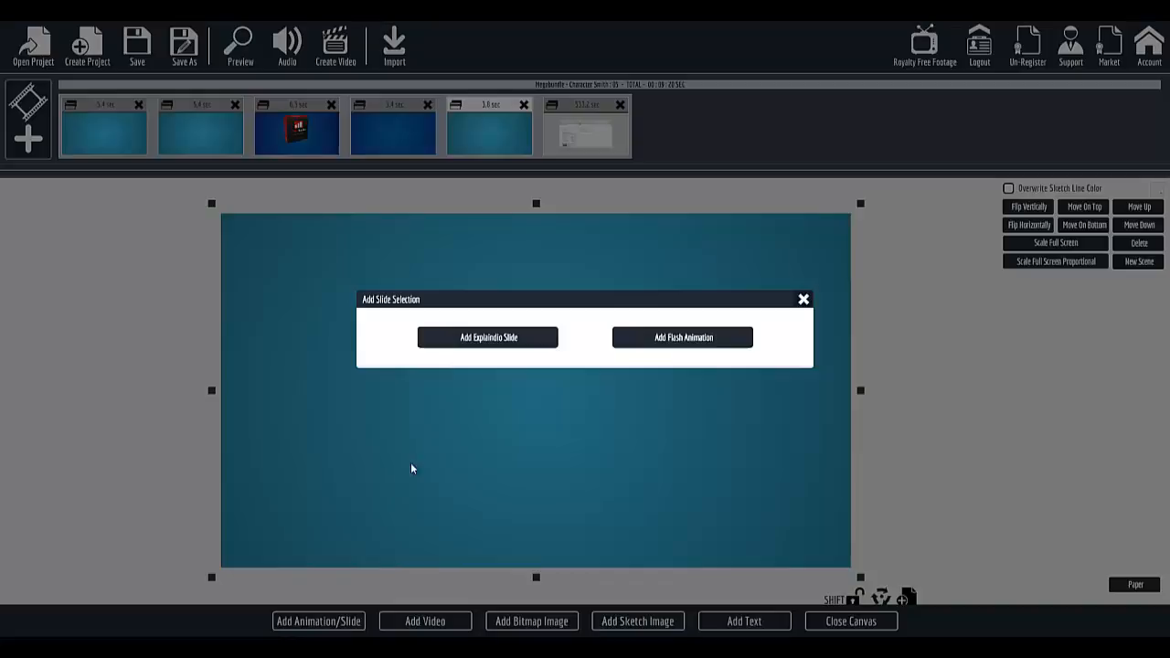
pyautogui.click(479, 339)
pyautogui.hotkey('alt', 'Tab')
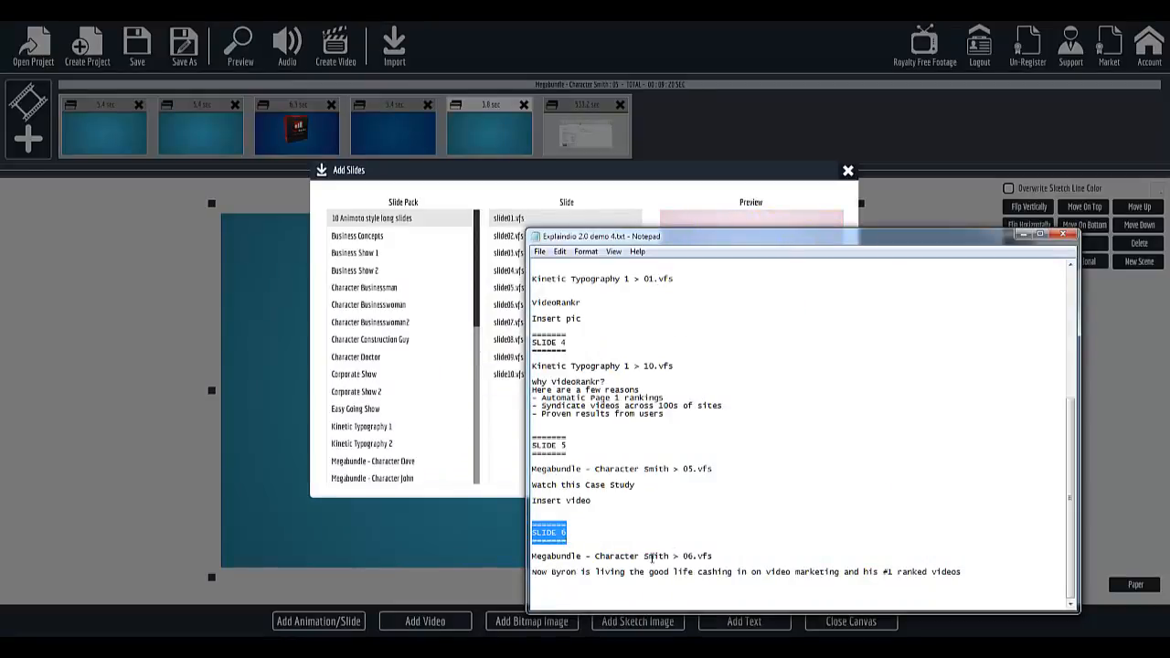
pyautogui.moveTo(651, 557); pyautogui.dragTo(597, 555)
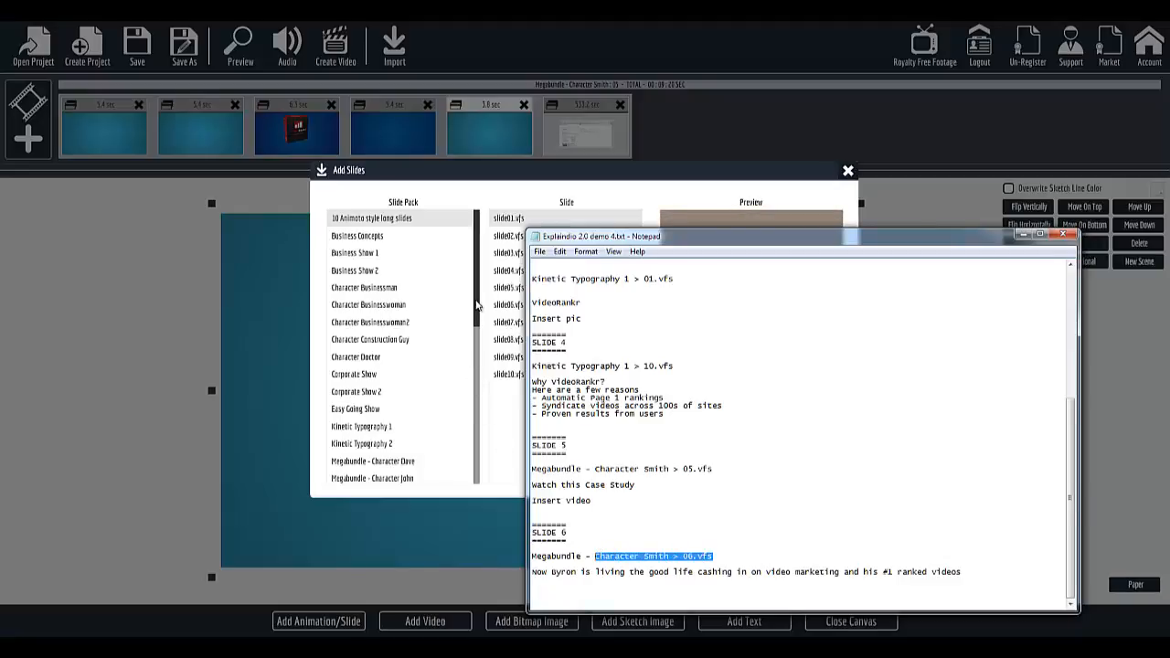
# Add slide 06.vfs from the Megabundle - Character Smith pack as a new scene and close the canvas.
pyautogui.click(477, 304)
pyautogui.scroll(-2, 402, 366)
pyautogui.click(395, 438)
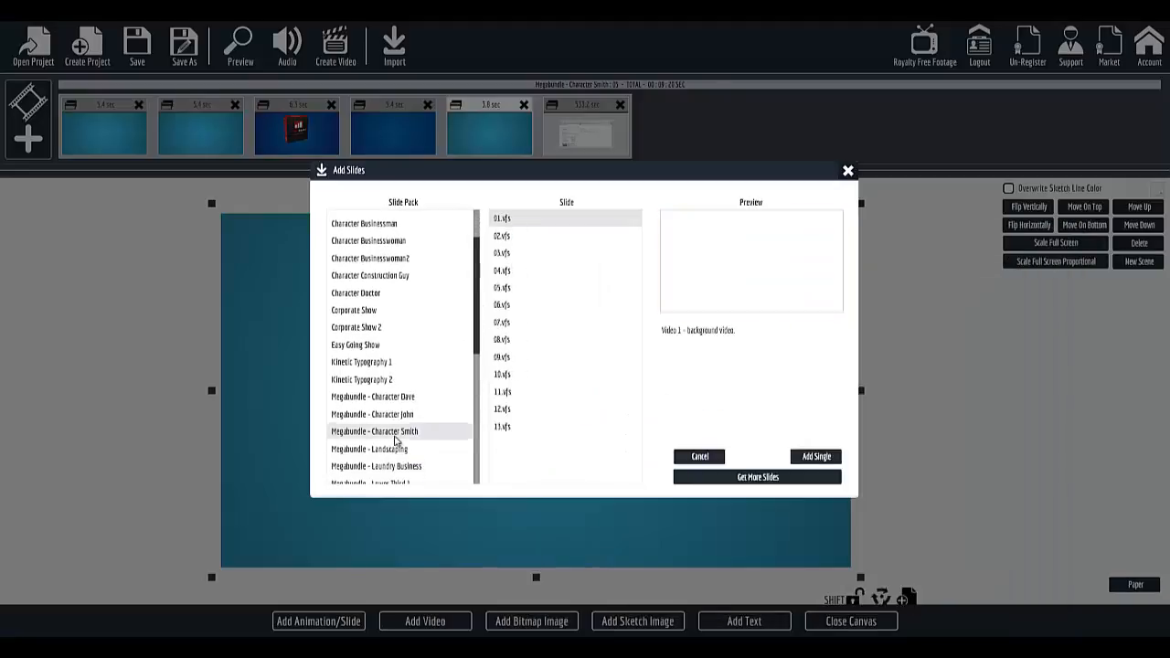
pyautogui.click(517, 306)
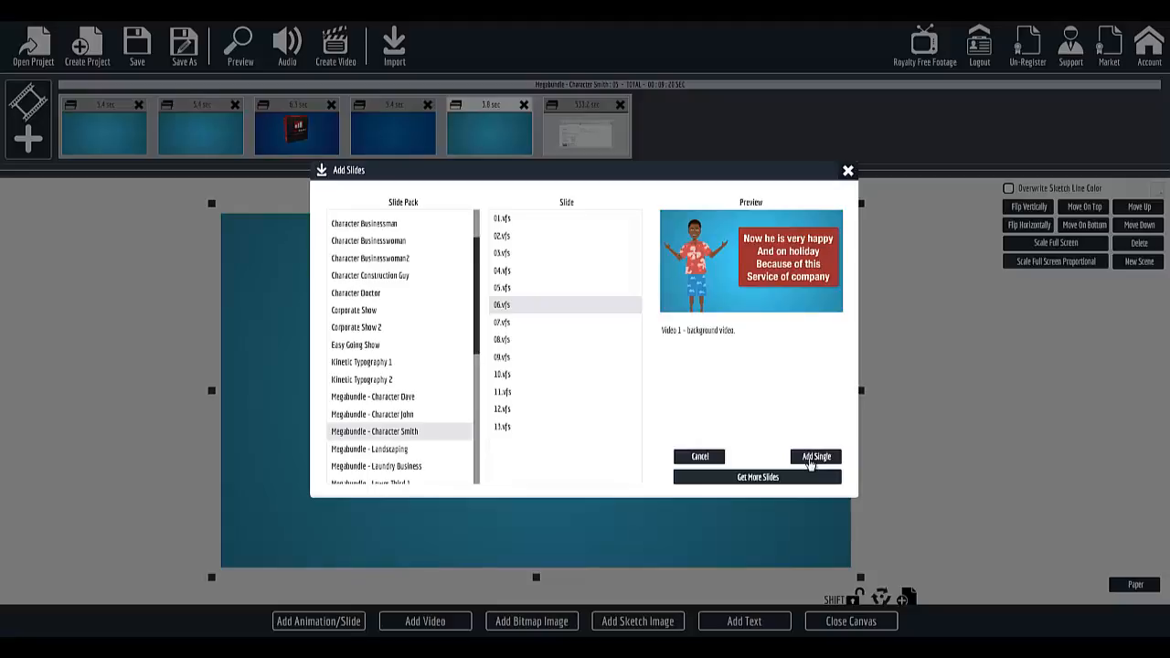
pyautogui.click(810, 459)
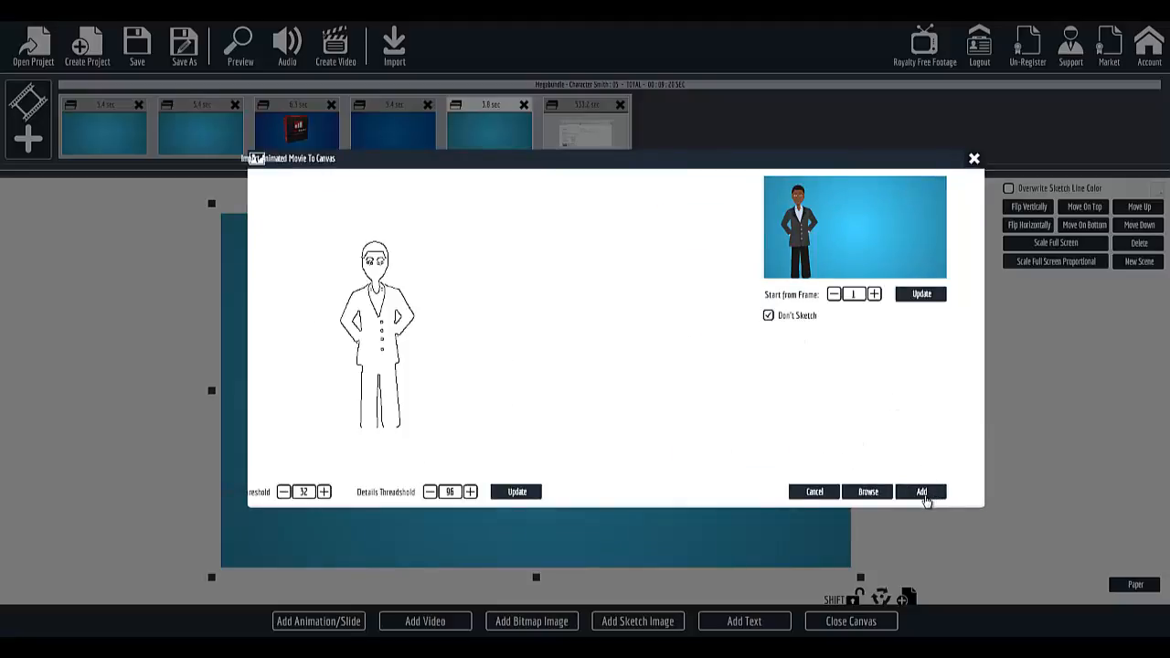
pyautogui.click(925, 497)
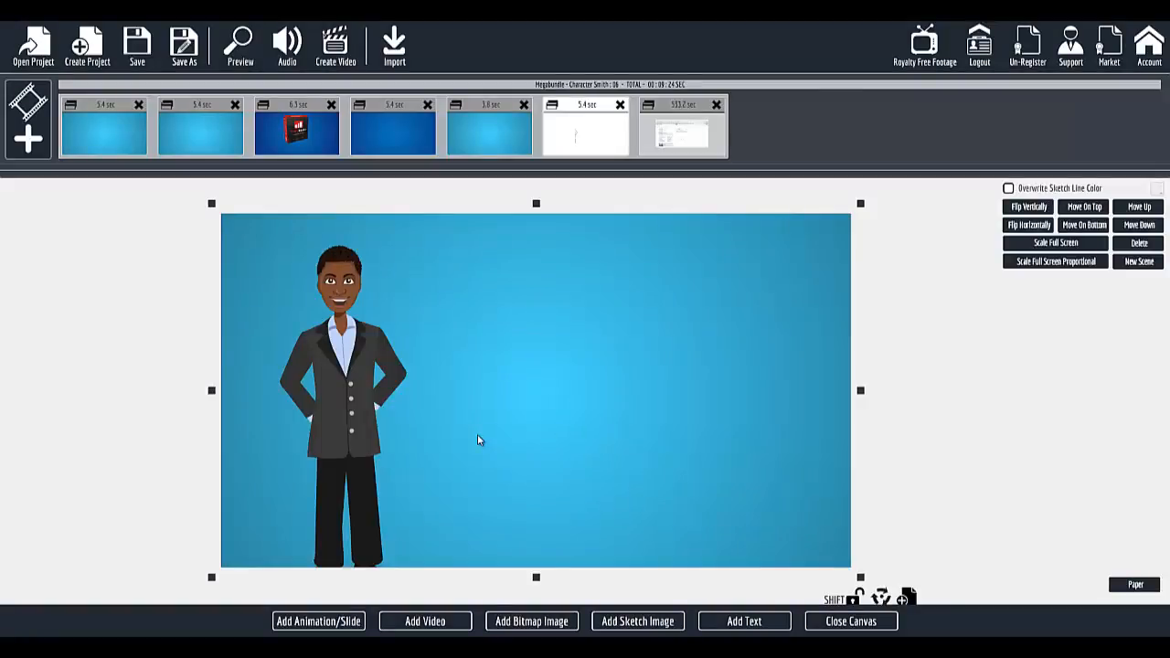
pyautogui.click(850, 622)
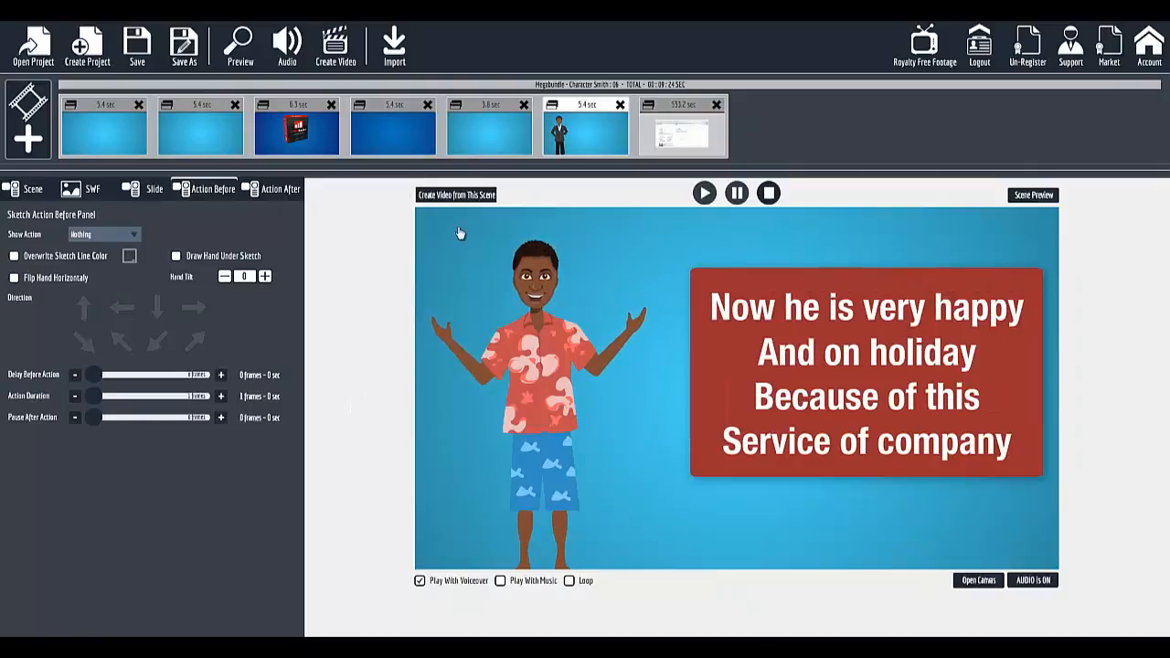
# Customize the new slide's text: name the character and end line one with "living", and set line two to "The Good Life".
pyautogui.click(146, 189)
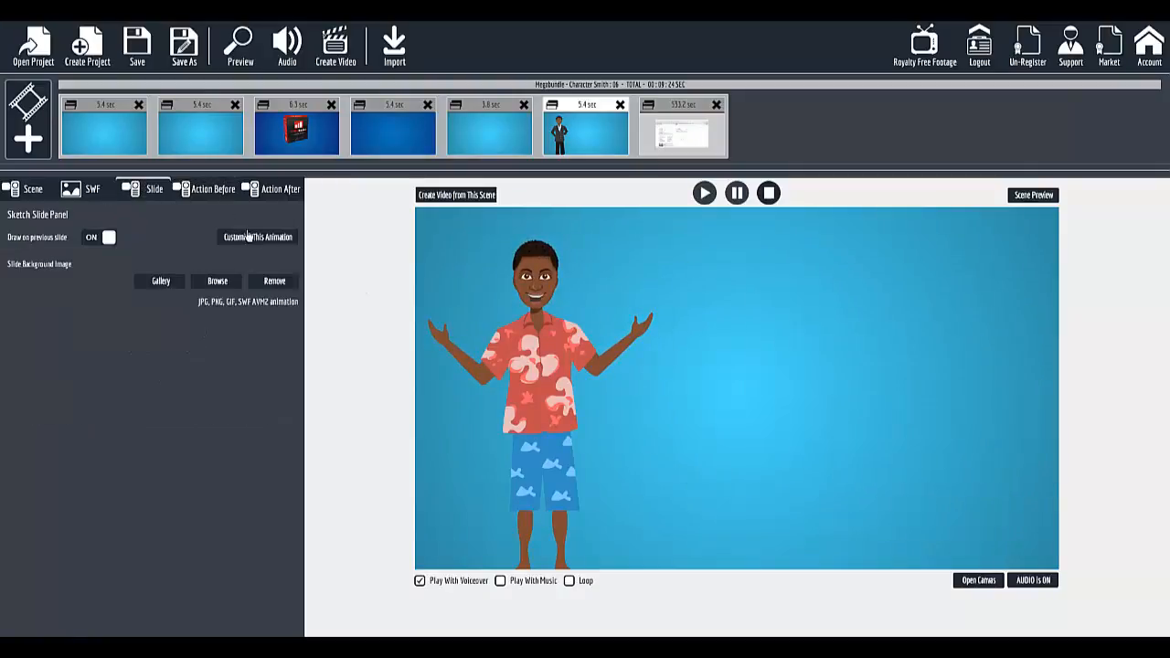
pyautogui.click(265, 239)
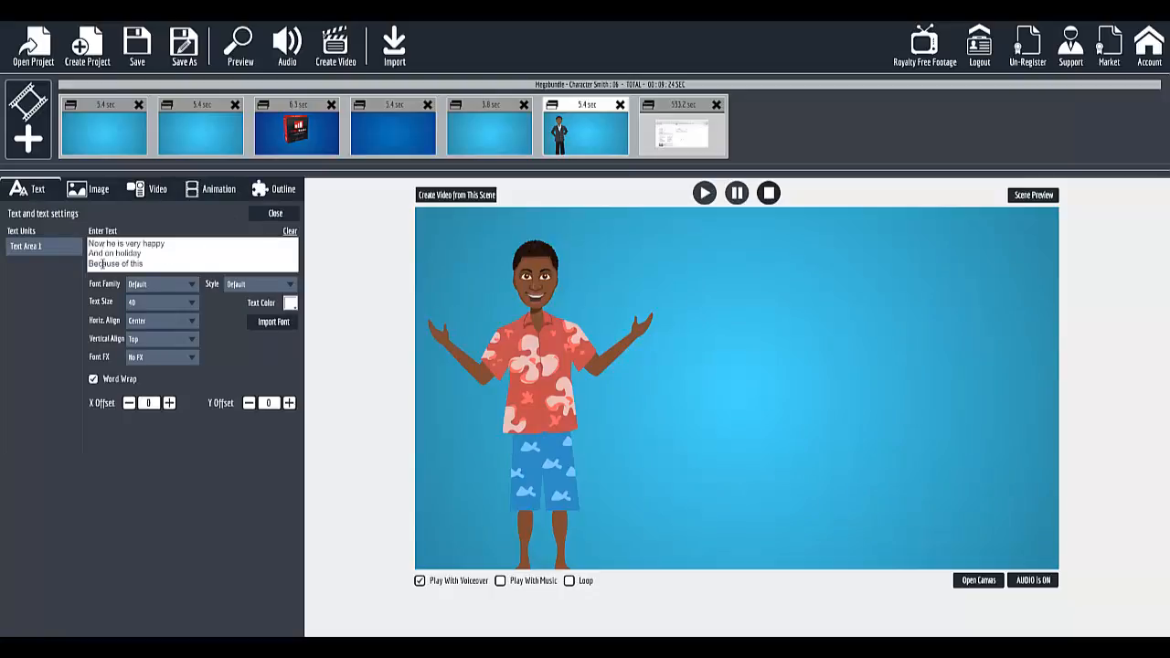
pyautogui.hotkey('alt', 'Tab')
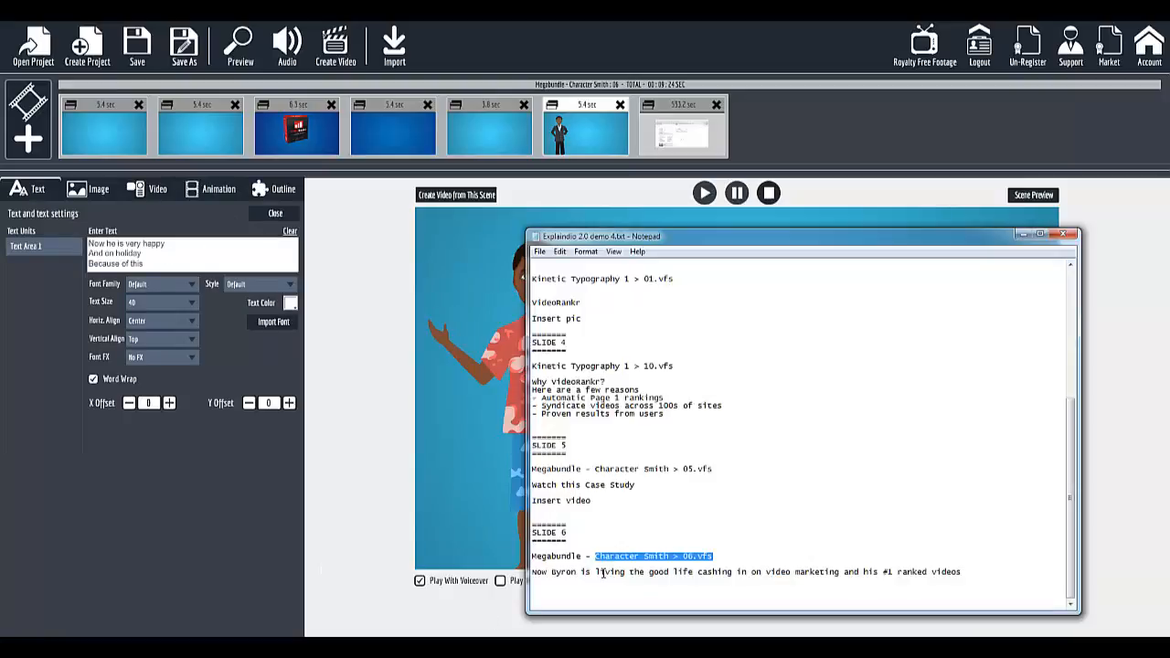
pyautogui.doubleClick(110, 244)
pyautogui.write('Byron')
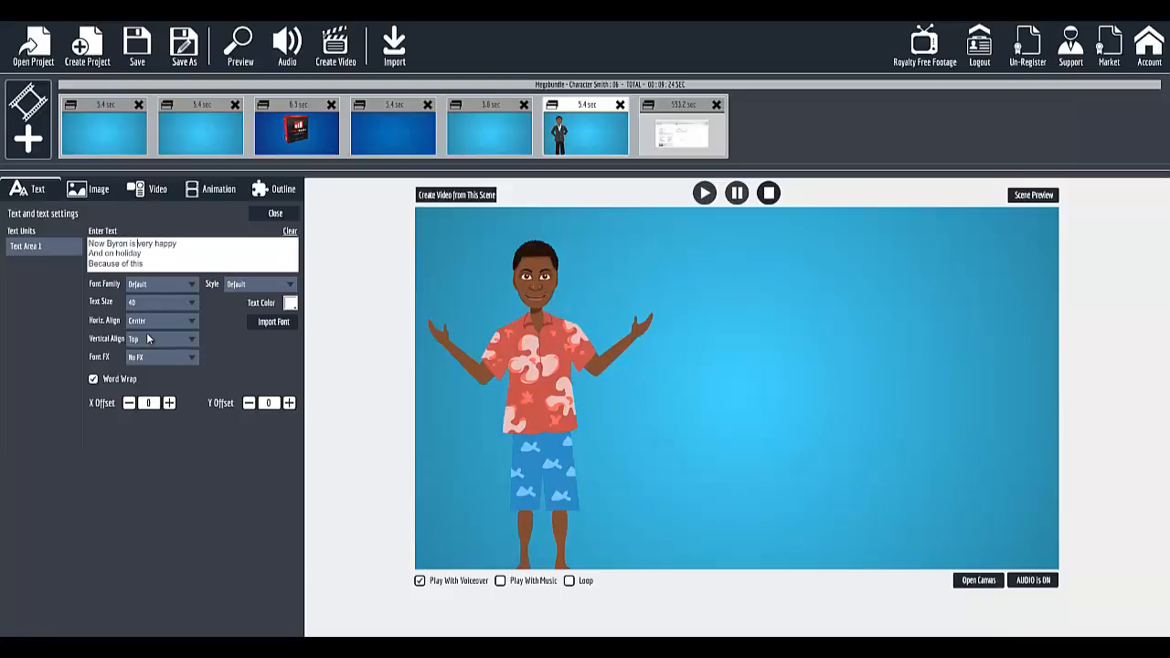
pyautogui.hotkey('shift', 'End')
pyautogui.press('Delete')
pyautogui.write('livin')
pyautogui.hotkey('shift', 'Home')
pyautogui.write('Thi')
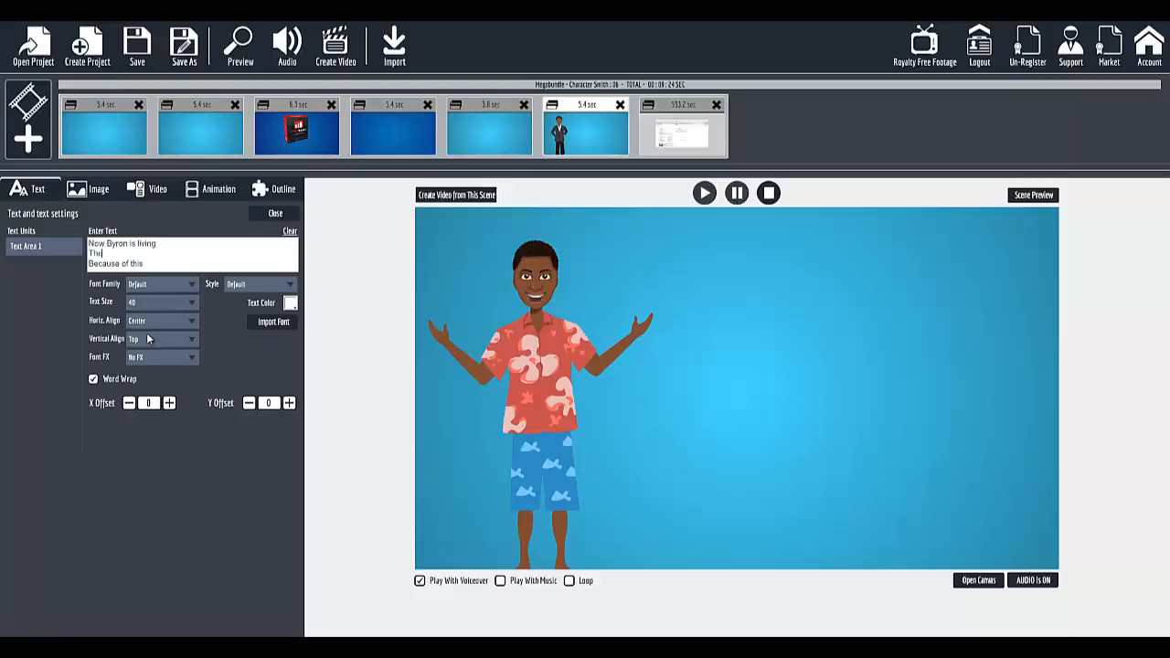
pyautogui.write(' Good Life')
pyautogui.hotkey('alt', 'Tab')
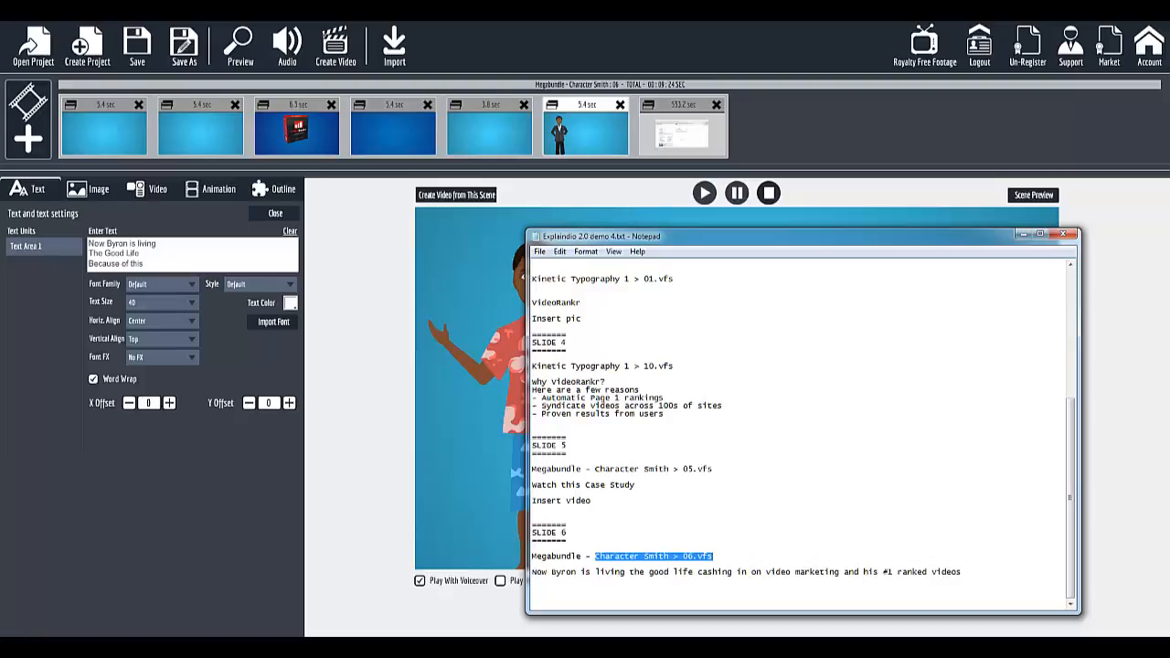
pyautogui.hotkey('alt', 'Tab')
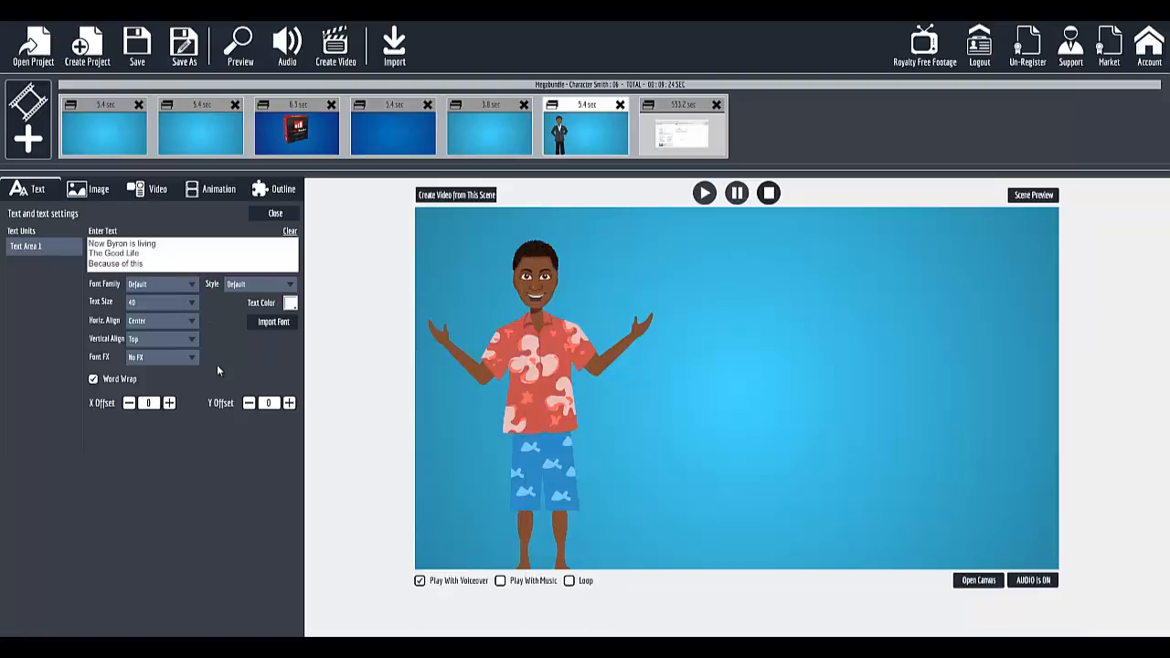
# Append "&" to the slide text's second line and replace the third line with "Cashing in on".
pyautogui.hotkey('shift', 'Home')
pyautogui.write('Cashing in or')
pyautogui.hotkey('shift', 'Home')
pyautogui.write('Service of company')
pyautogui.press('Up')
pyautogui.write('&')
pyautogui.press('Down')
pyautogui.press('End')
pyautogui.hotkey('shift', 'Home')
pyautogui.press('BackSpace')
pyautogui.write('Cashing in on')
pyautogui.hotkey('alt', 'Tab')
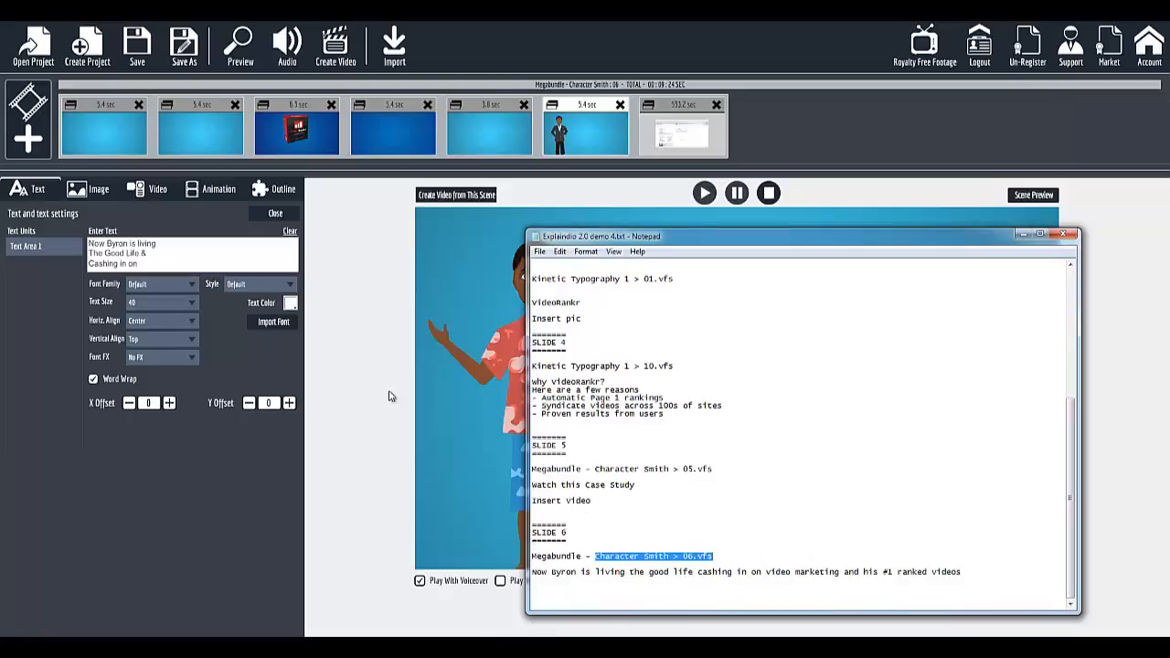
# Replace the fourth text line with "#1 Ranked Videos" and play the customized slide.
pyautogui.click(209, 266)
pyautogui.press('Down')
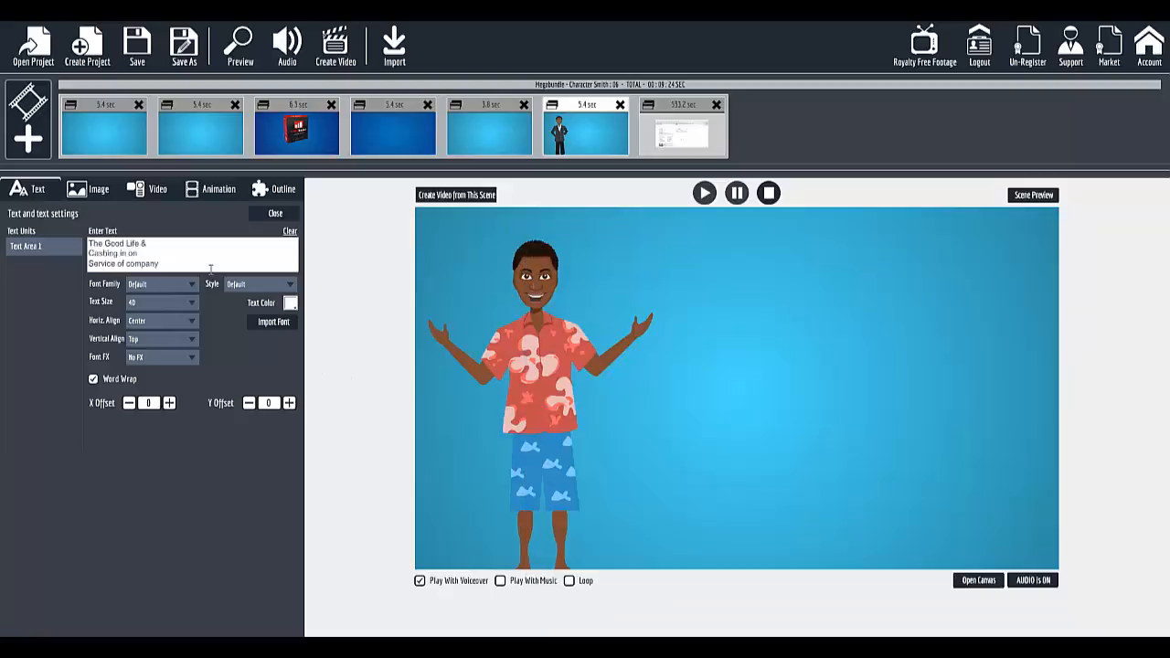
pyautogui.hotkey('shift', 'Home')
pyautogui.write('#1 Ranked Videos')
pyautogui.click(705, 193)
# Check the first two scenes, then move the "Good Life" scene to the end of the timeline, after the case study video.
pyautogui.click(103, 140)
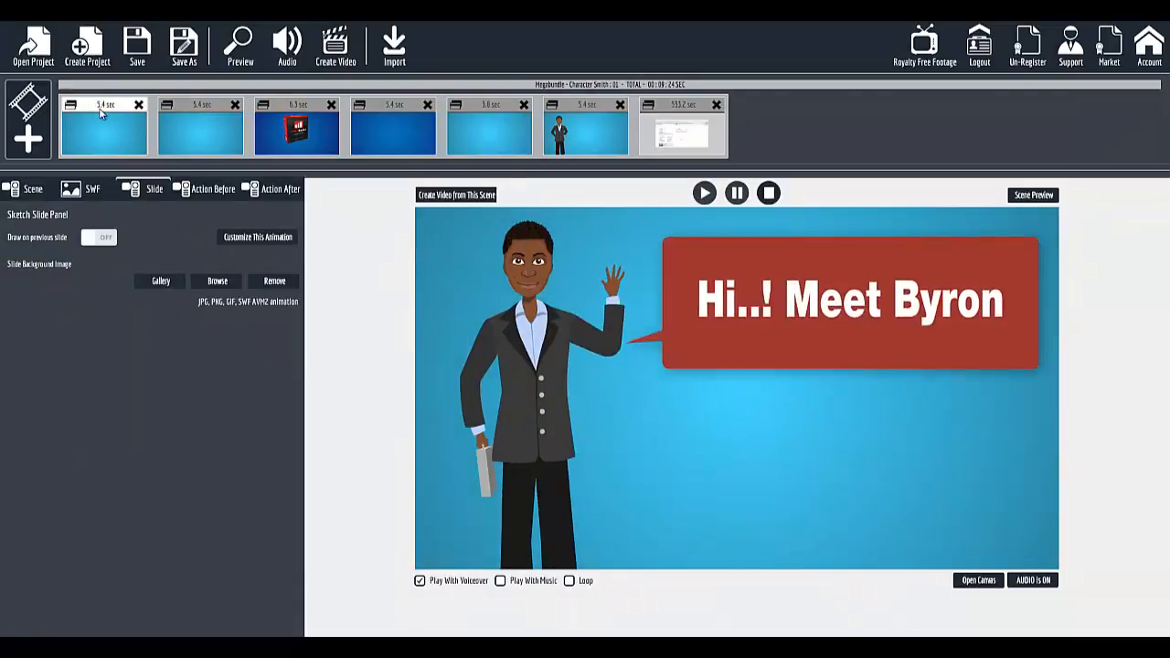
pyautogui.click(205, 106)
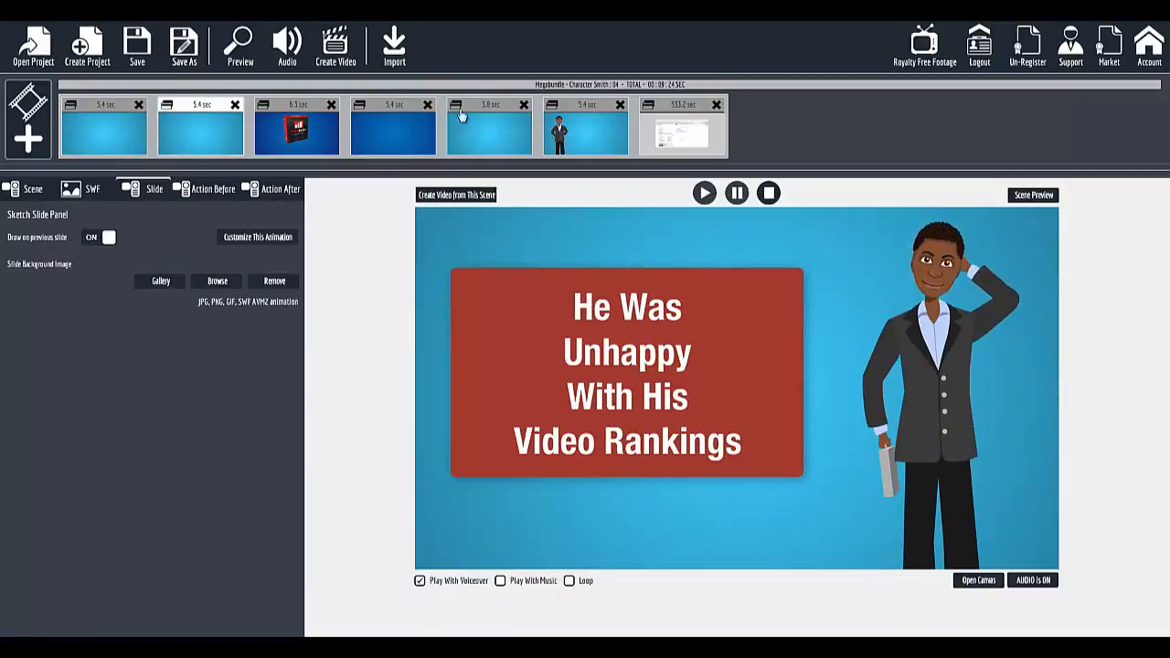
pyautogui.click(588, 106)
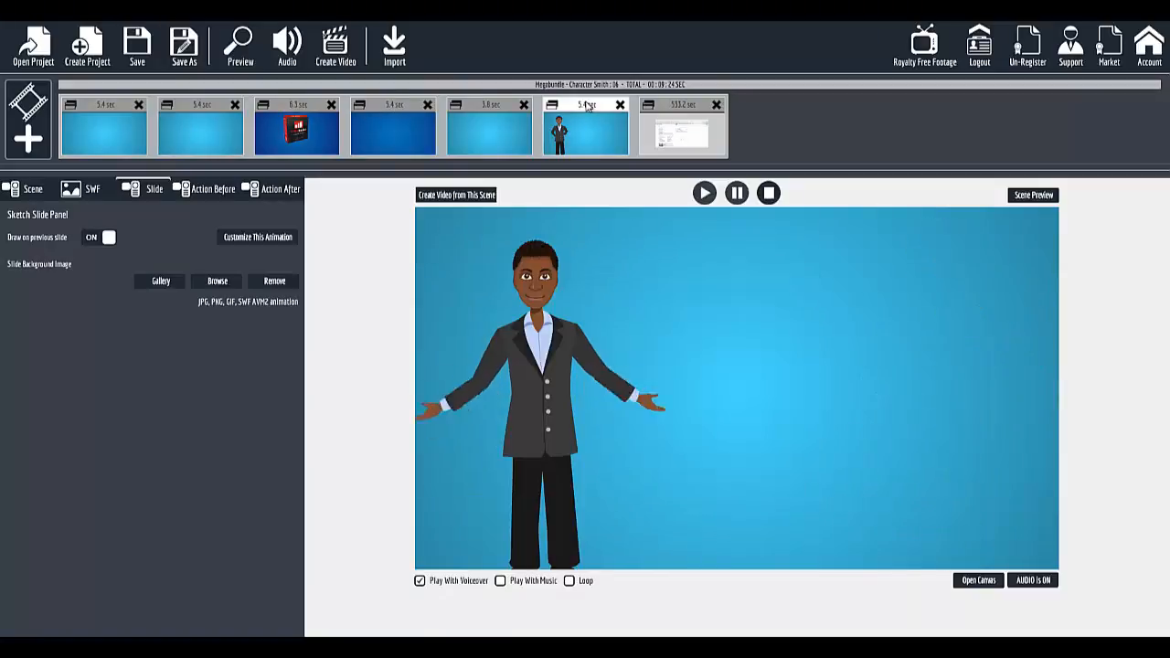
pyautogui.moveTo(587, 106); pyautogui.dragTo(771, 102)
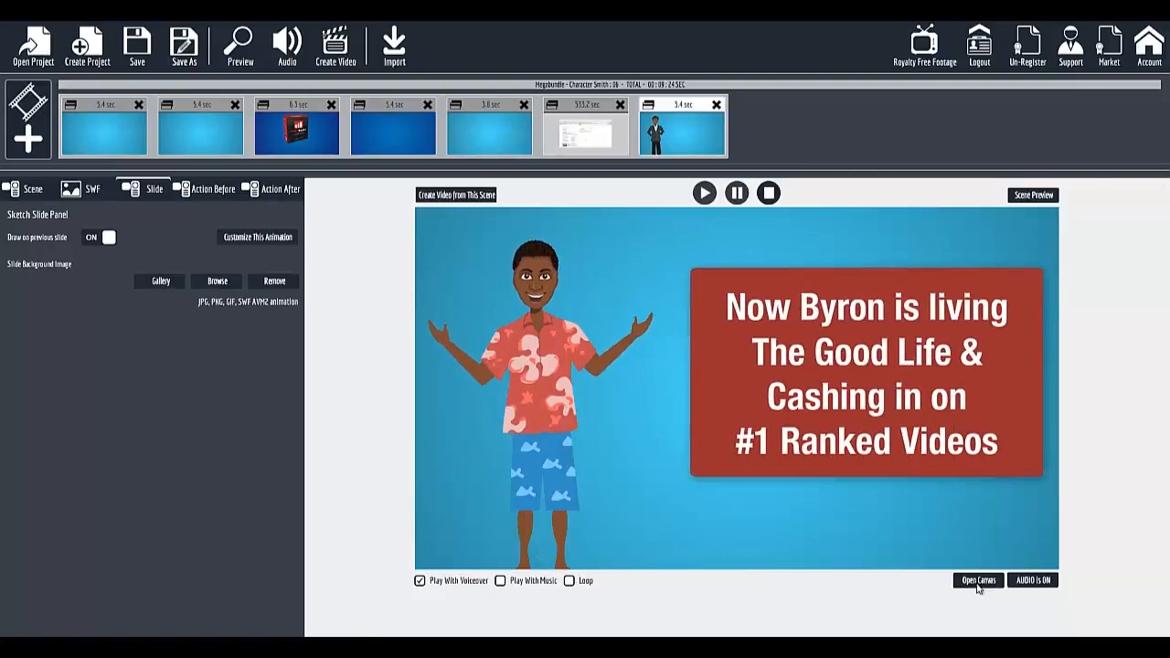
# Add slide 13.vfs from the Megabundle - Character Smith pack after the last scene and close the canvas.
pyautogui.click(979, 586)
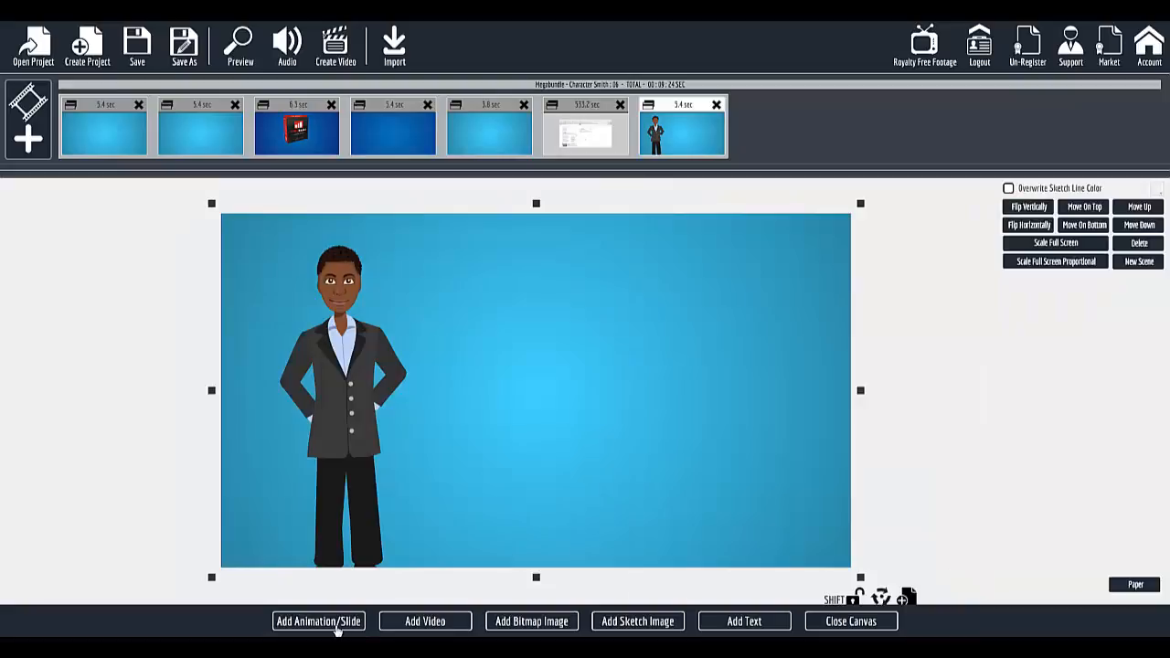
pyautogui.click(422, 648)
pyautogui.click(423, 648)
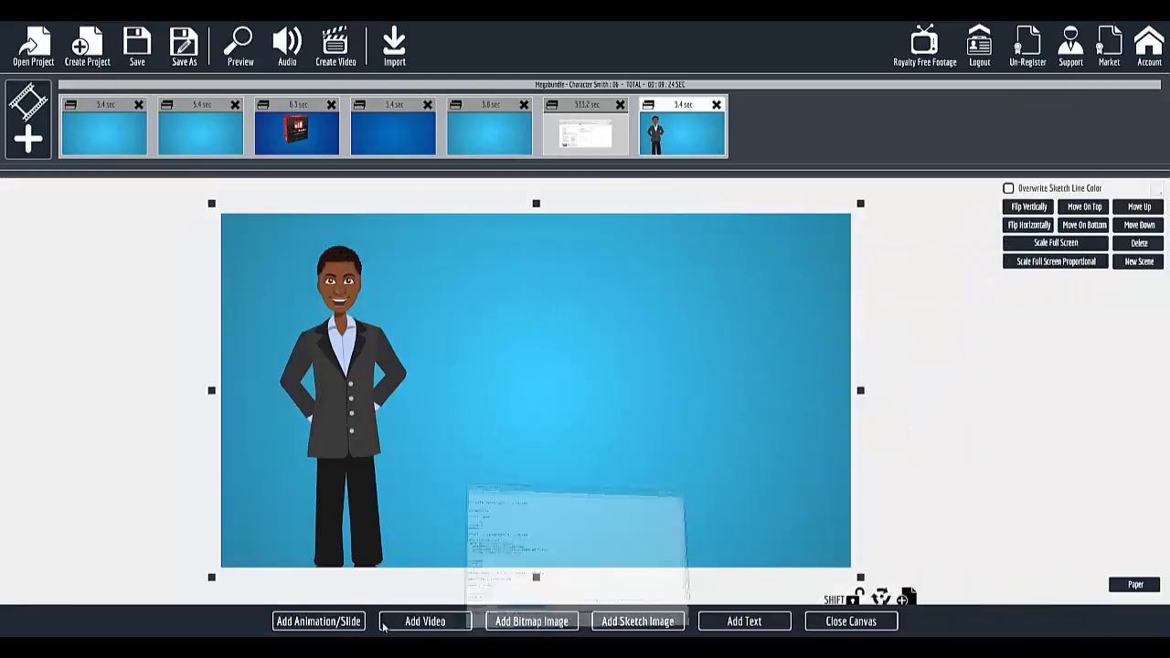
pyautogui.click(335, 625)
pyautogui.click(515, 339)
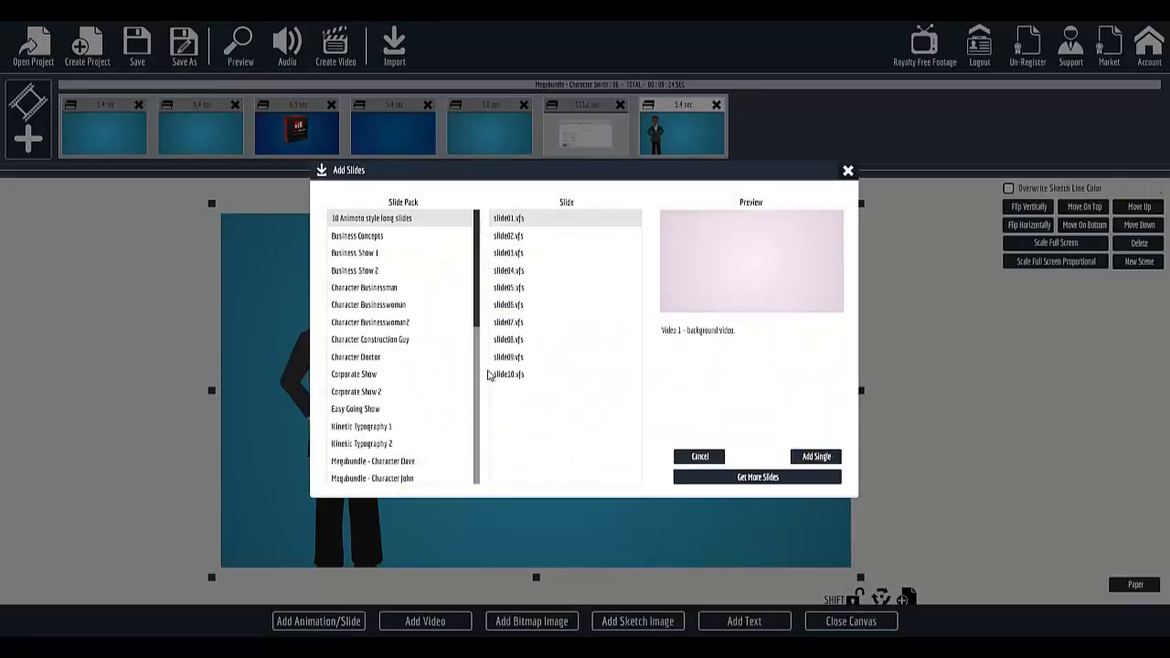
pyautogui.click(399, 460)
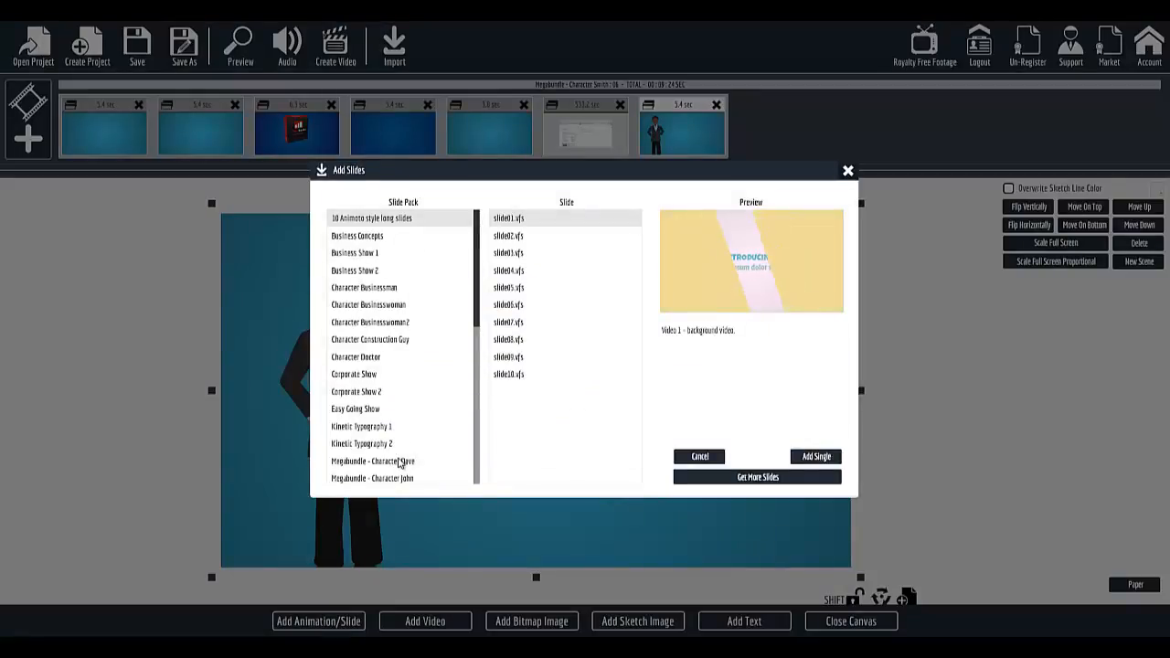
pyautogui.scroll(-2, 400, 462)
pyautogui.scroll(-3, 374, 340)
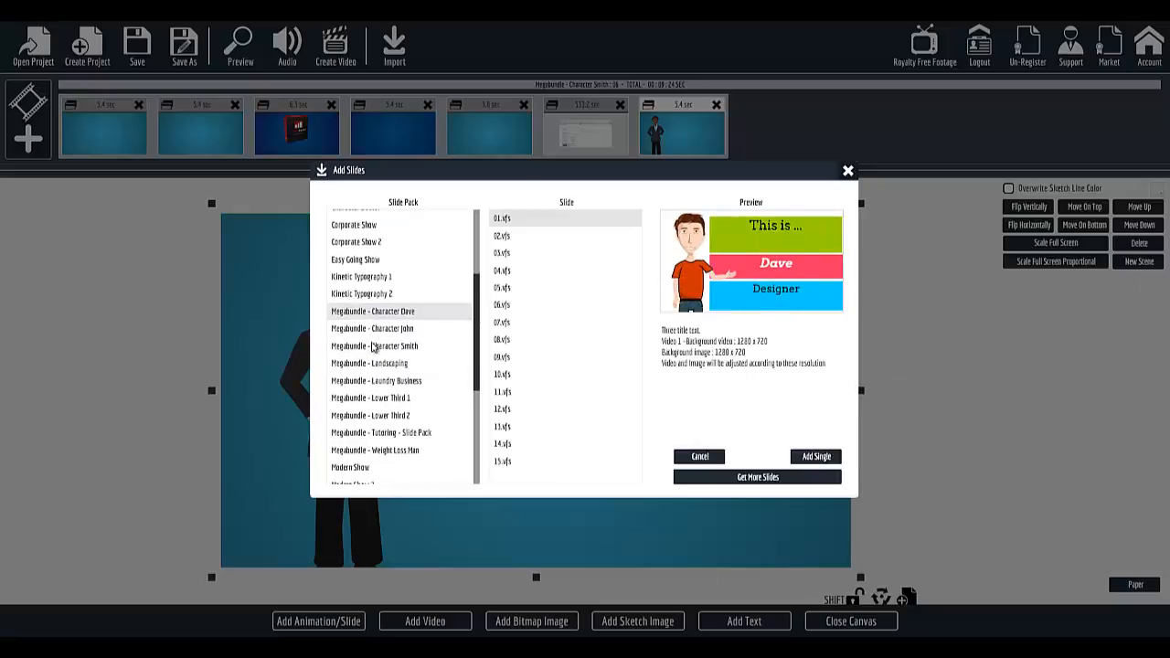
pyautogui.scroll(3, 385, 392)
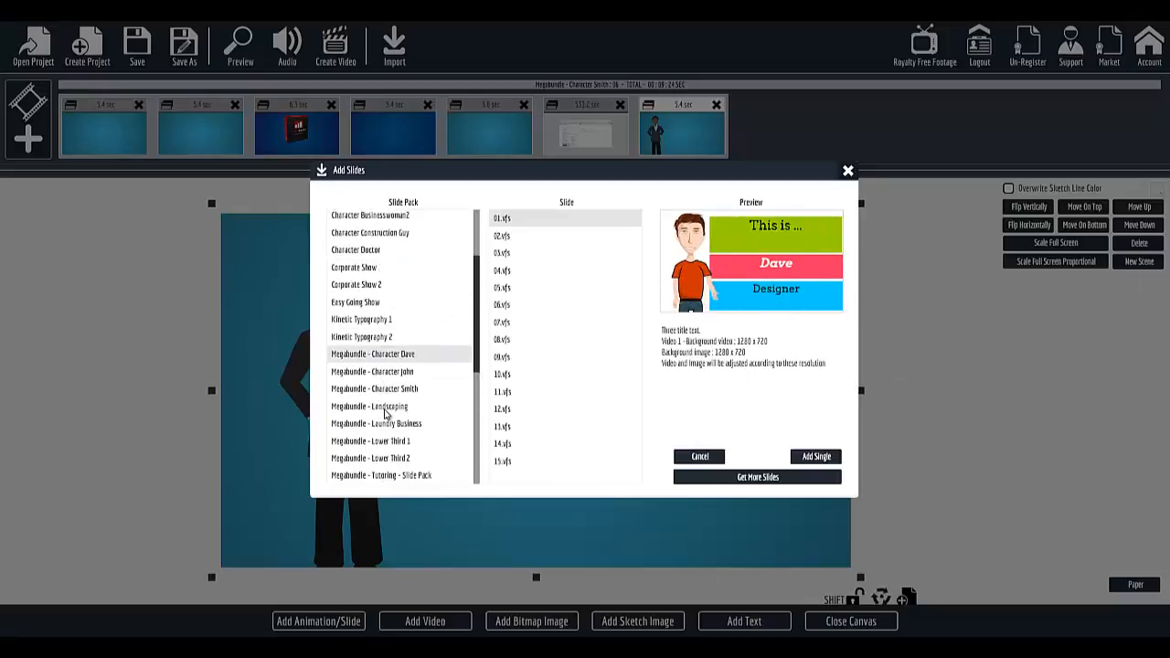
pyautogui.scroll(-2, 394, 455)
pyautogui.scroll(3, 392, 456)
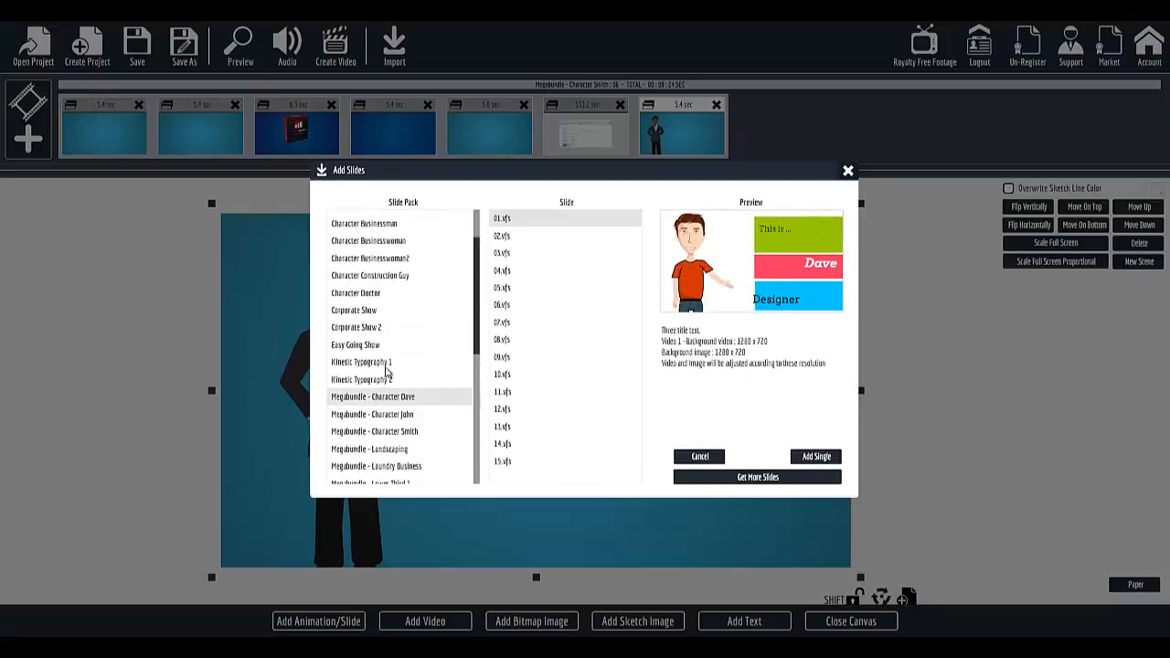
pyautogui.click(392, 434)
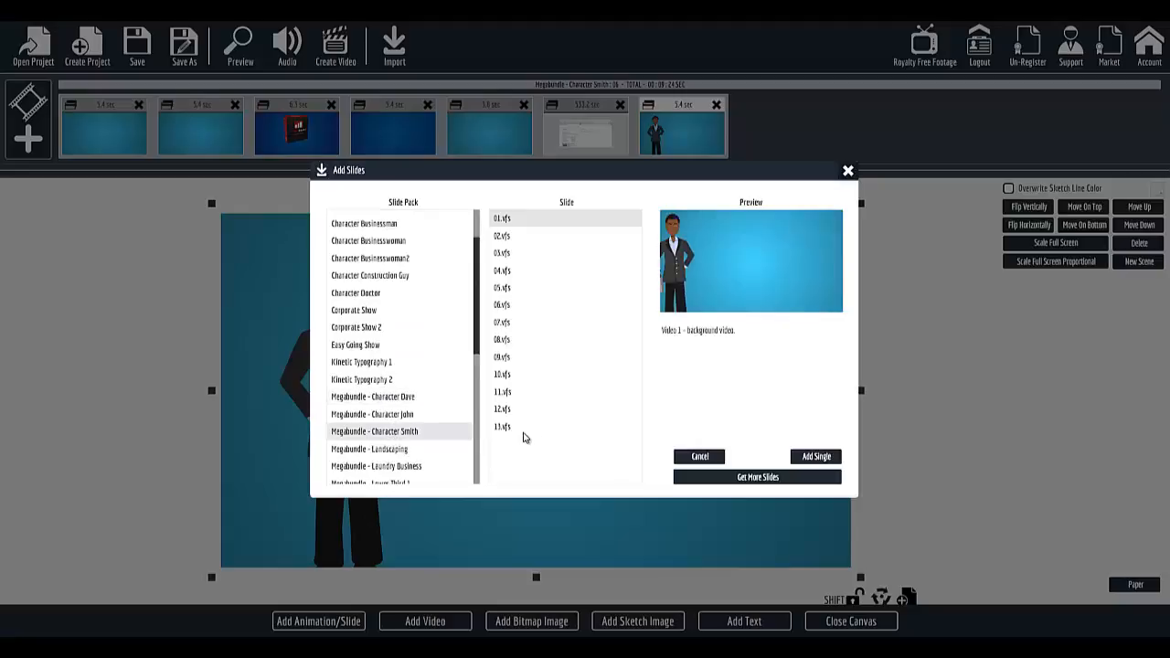
pyautogui.click(510, 434)
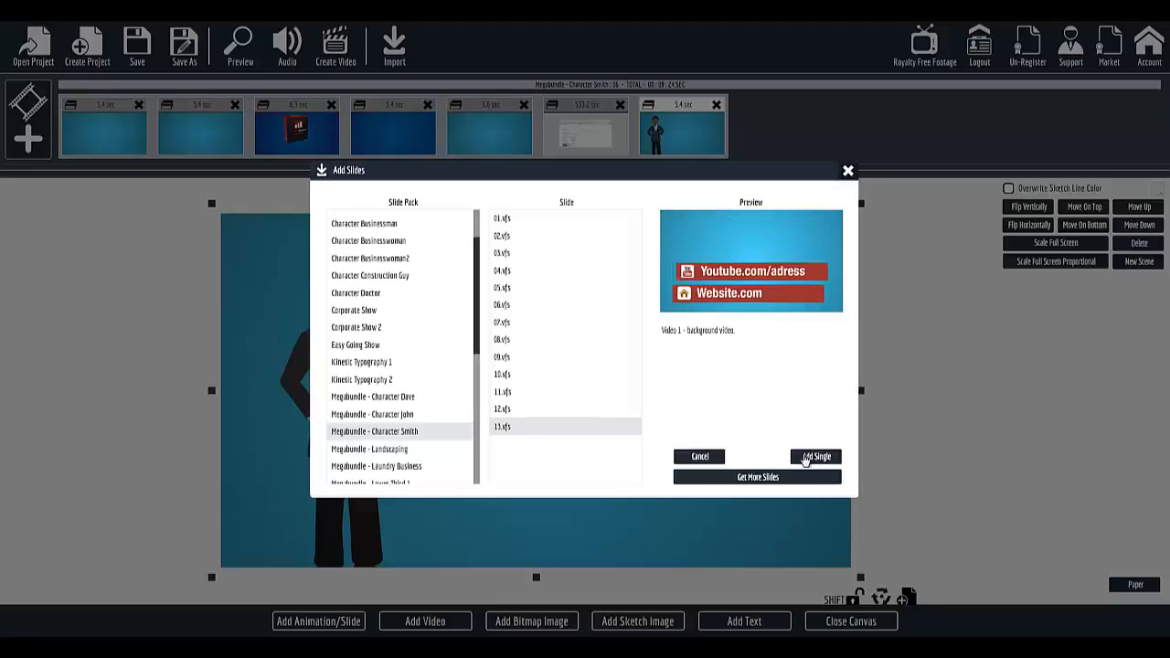
pyautogui.click(806, 457)
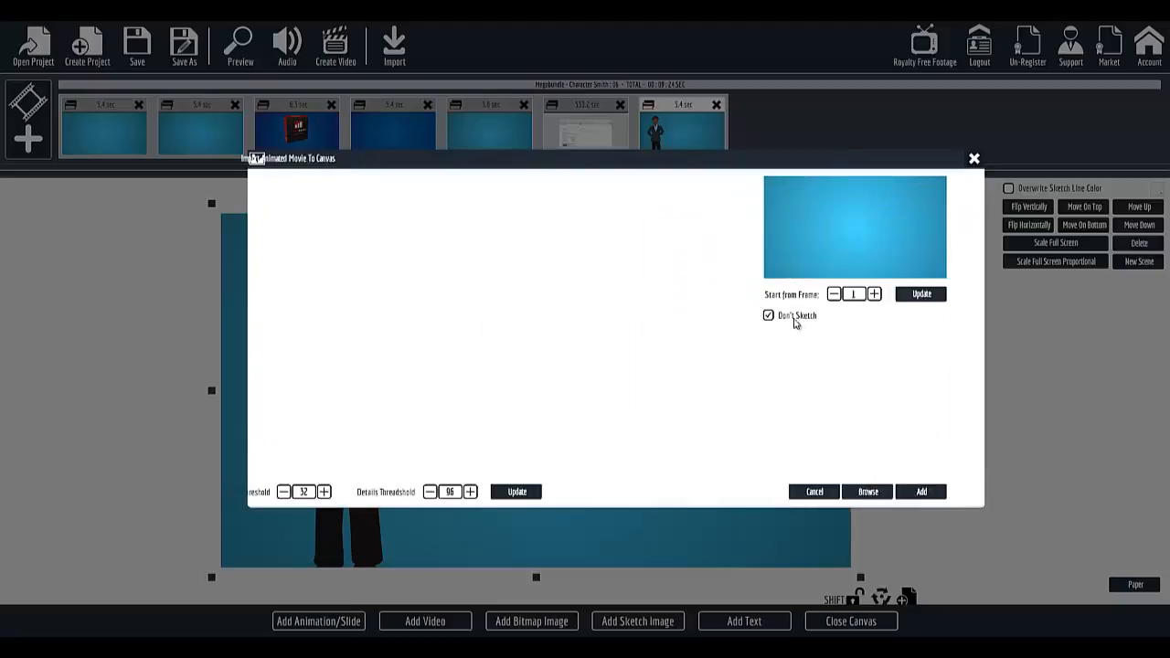
pyautogui.click(919, 493)
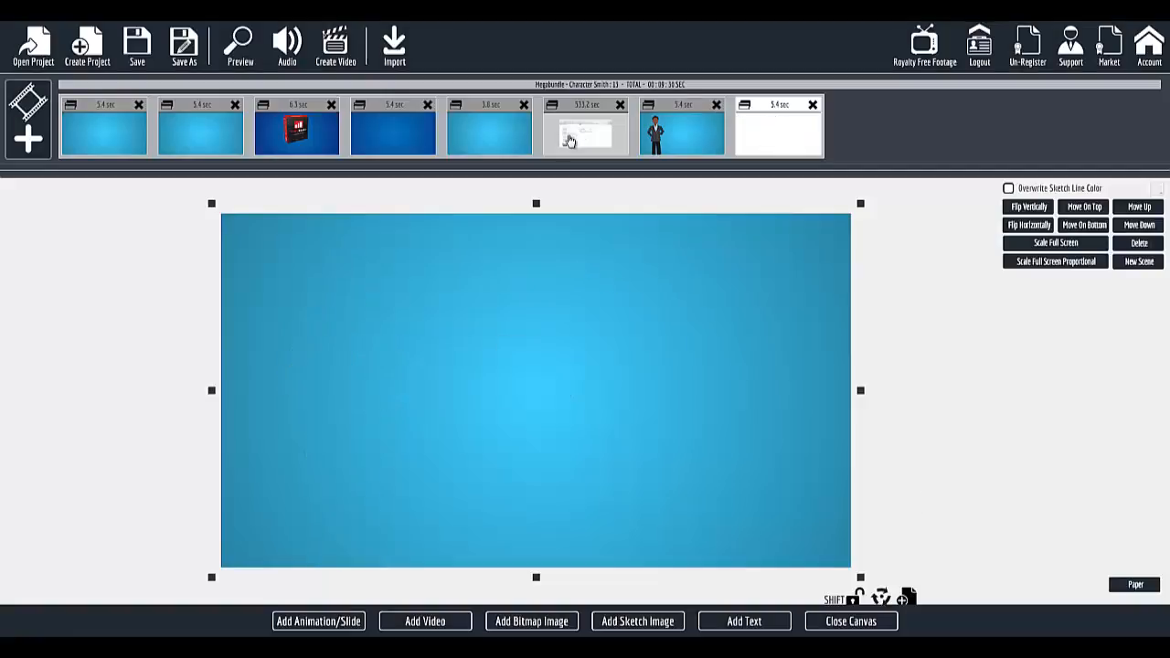
pyautogui.click(860, 623)
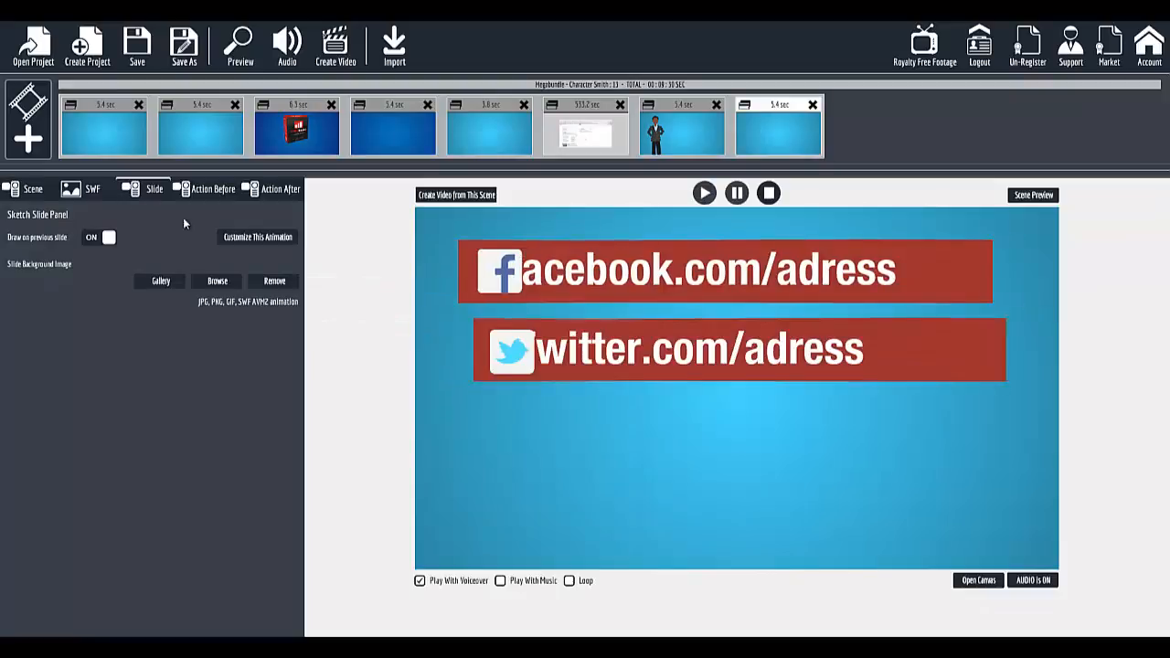
# Customize the slide animation and replace the first text line with "facebook.com/mecantoreviews" copied from the Notepad outline.
pyautogui.click(243, 239)
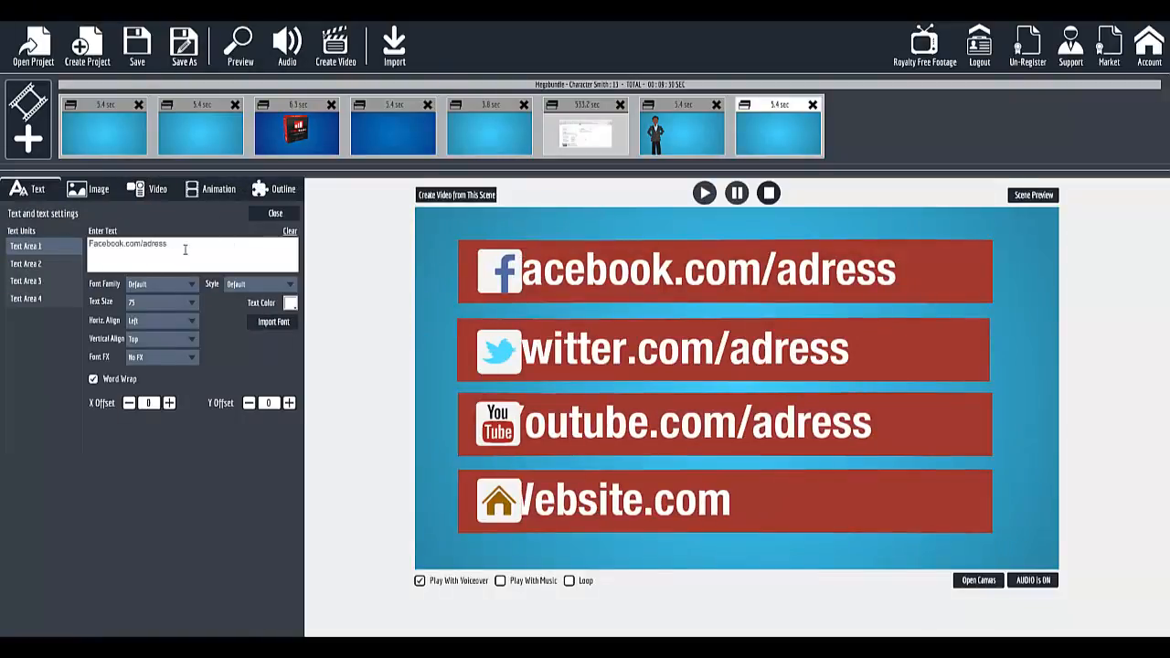
pyautogui.doubleClick(153, 244)
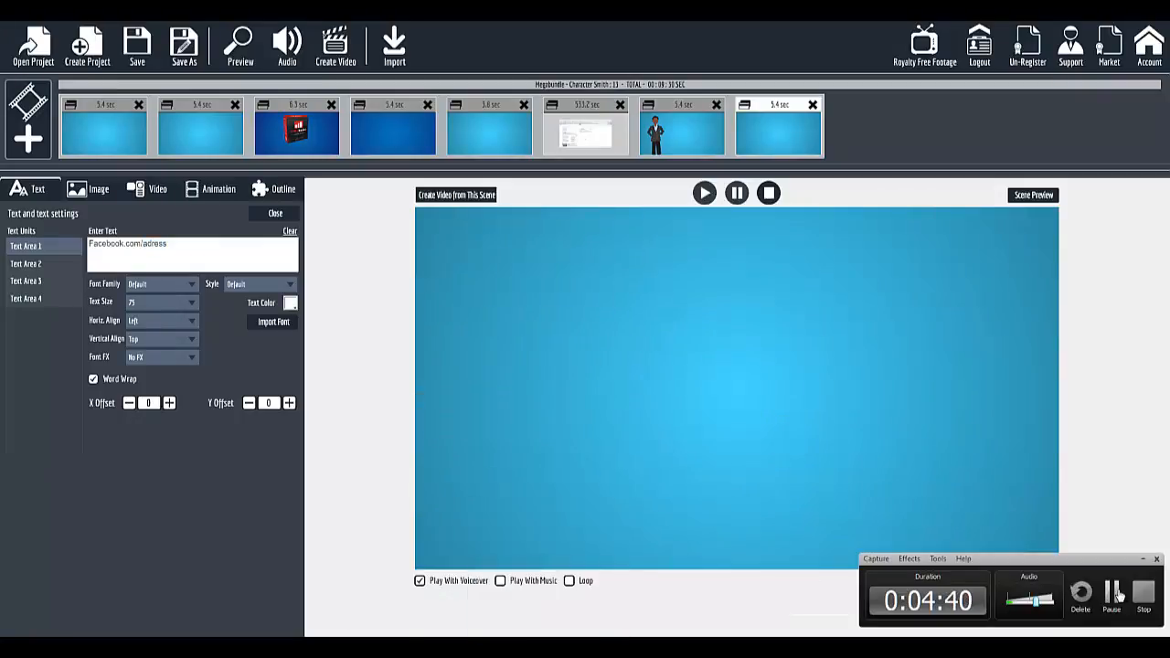
pyautogui.click(1114, 594)
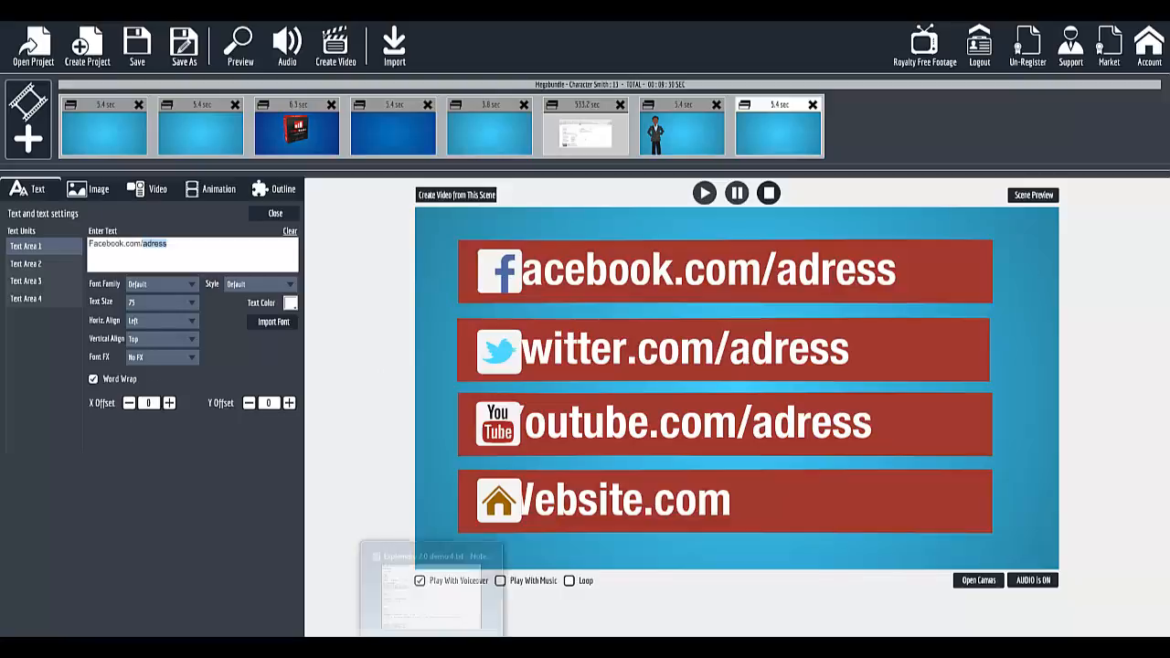
pyautogui.click(435, 647)
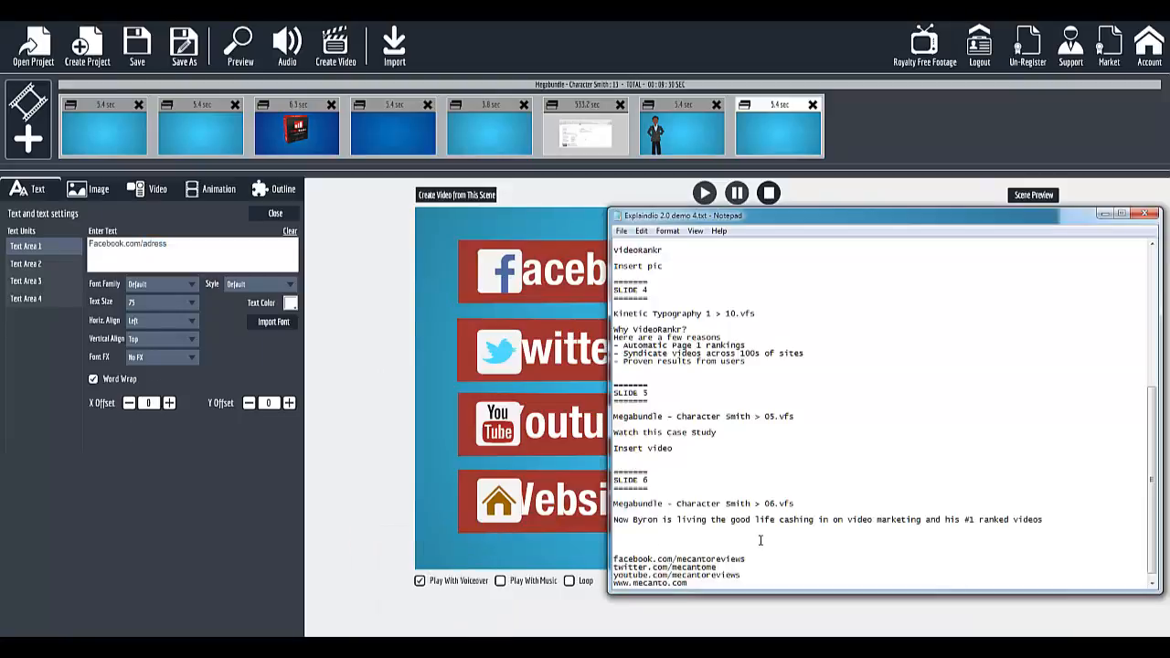
pyautogui.moveTo(614, 559); pyautogui.dragTo(762, 560)
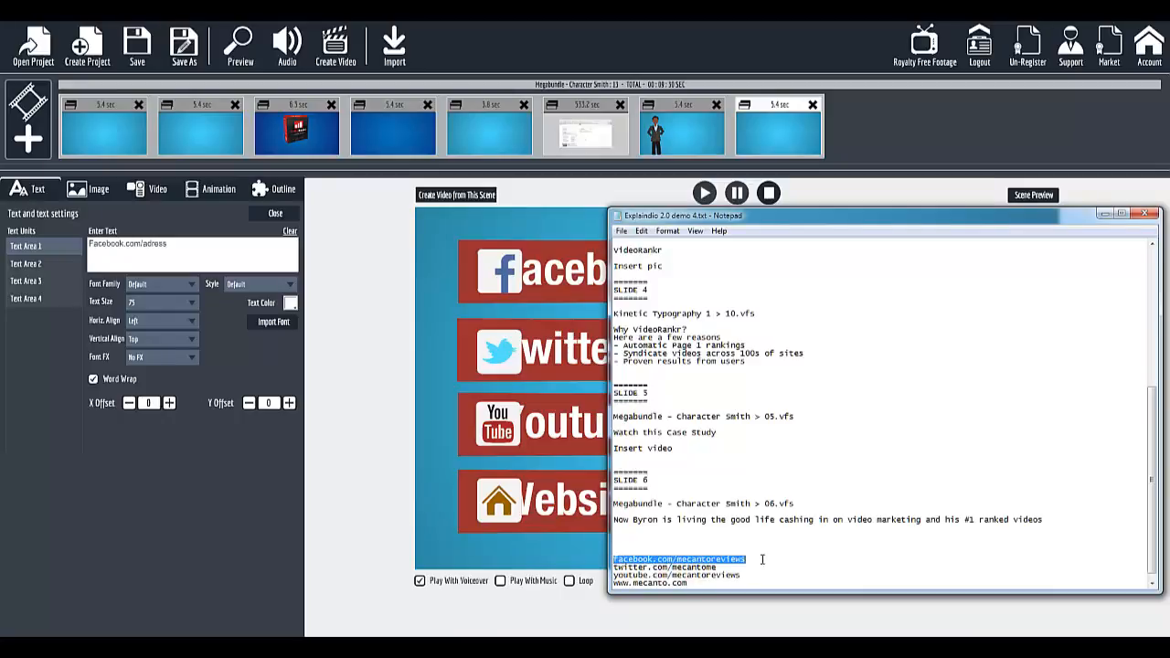
pyautogui.rightClick(763, 564)
pyautogui.click(814, 430)
pyautogui.moveTo(168, 244); pyautogui.dragTo(61, 236)
pyautogui.rightClick(180, 253)
pyautogui.click(214, 294)
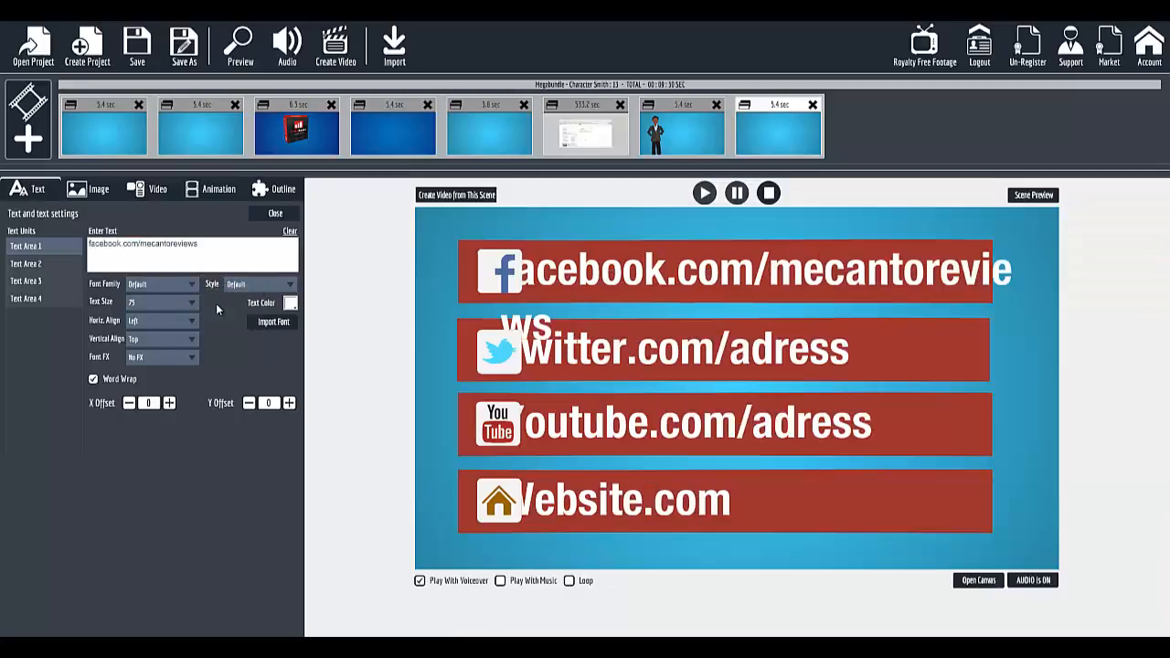
# Try text sizes 50 and 65 for the Facebook line, and settle on 60.
pyautogui.click(144, 304)
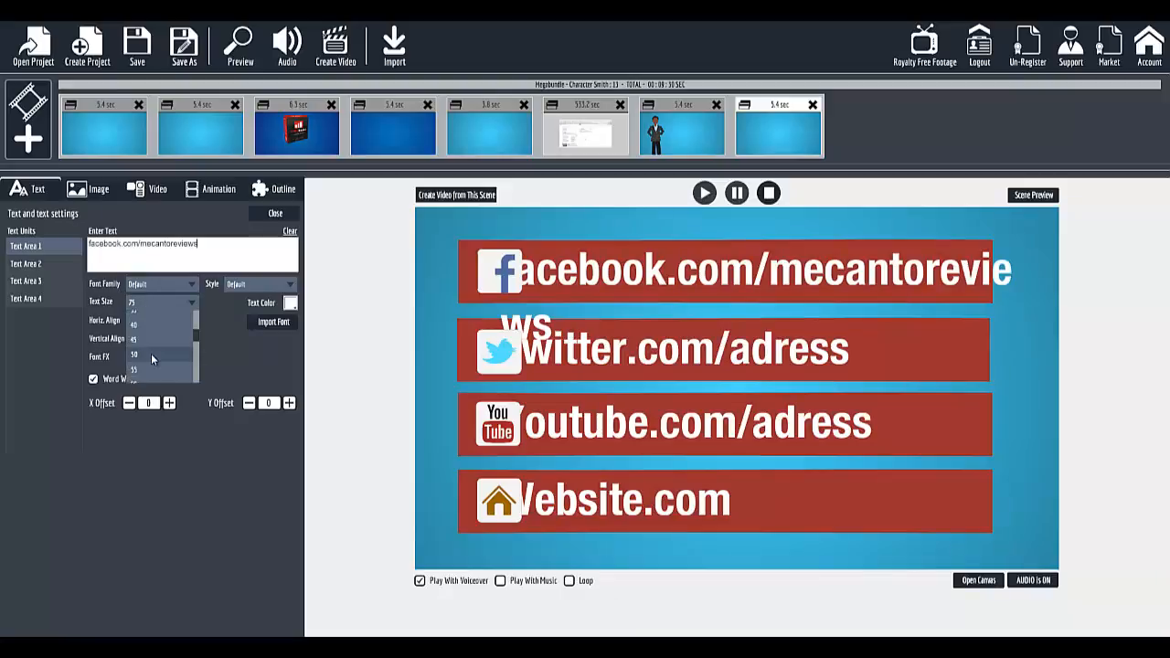
pyautogui.click(151, 353)
pyautogui.click(150, 301)
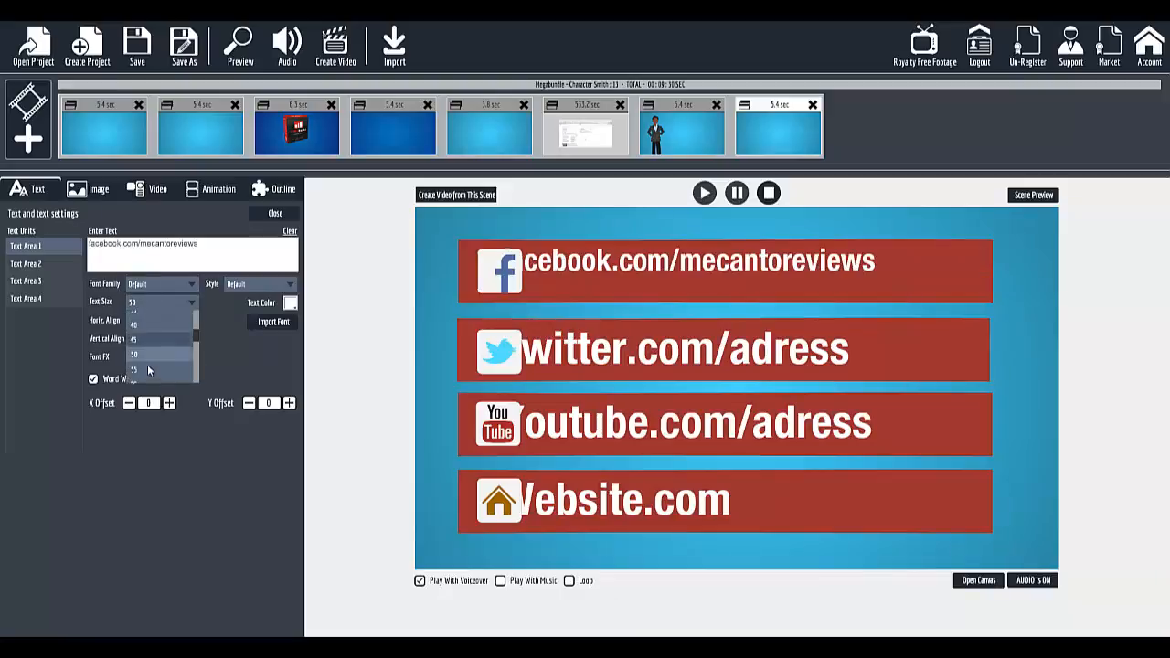
pyautogui.scroll(-1, 195, 337)
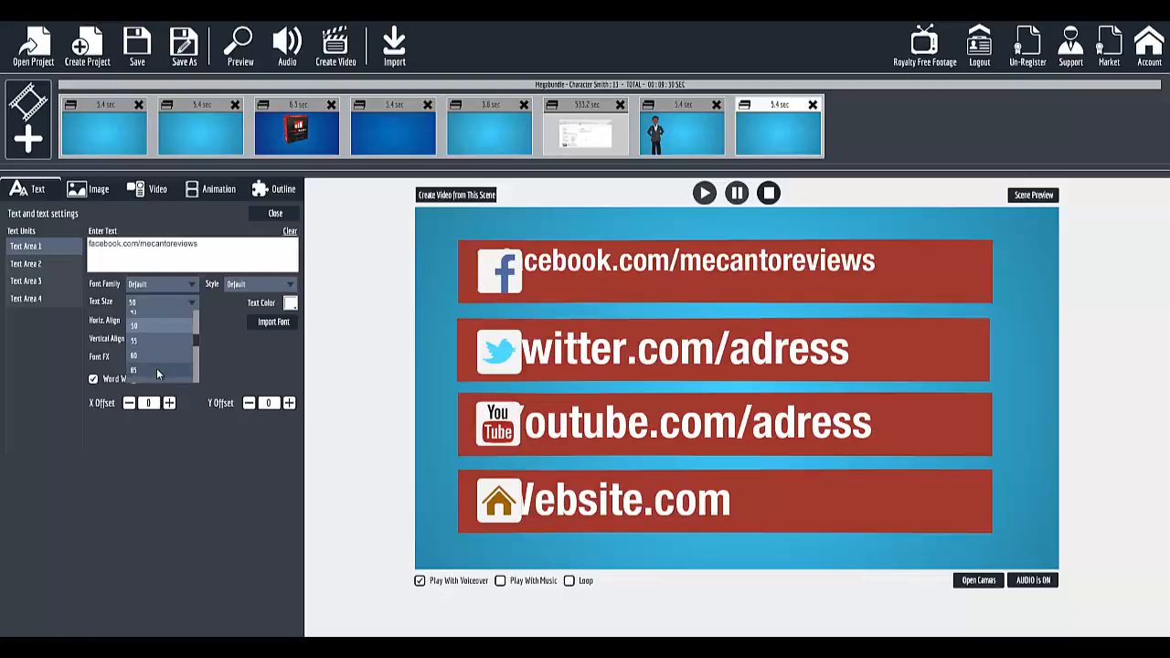
pyautogui.click(157, 368)
pyautogui.click(156, 307)
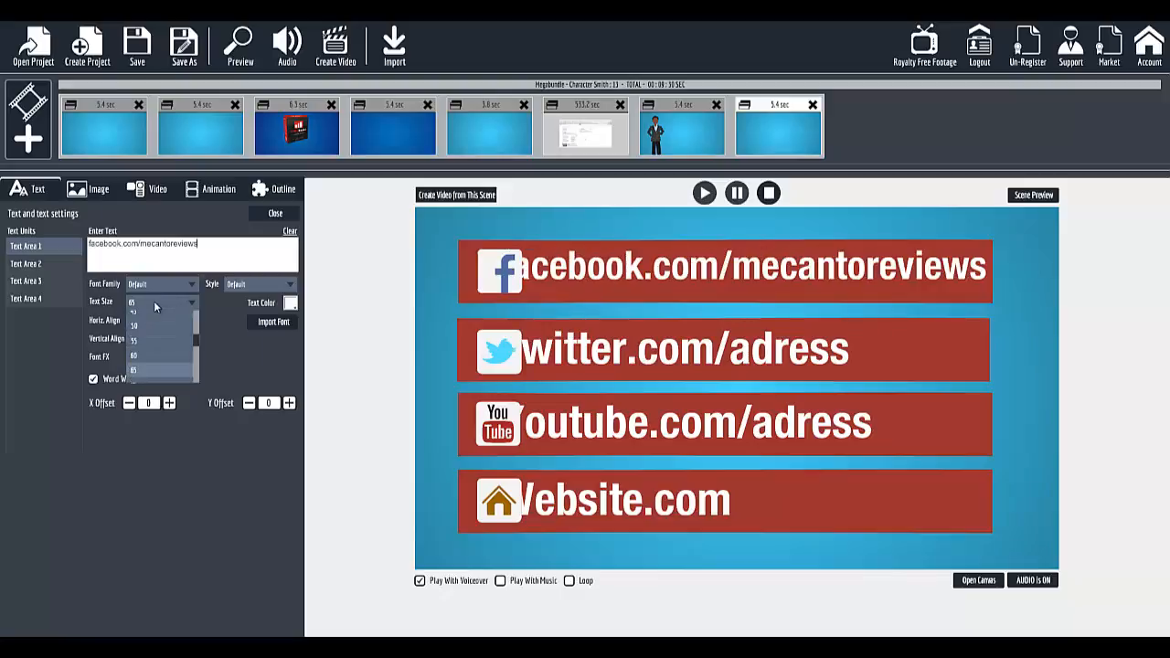
pyautogui.click(158, 357)
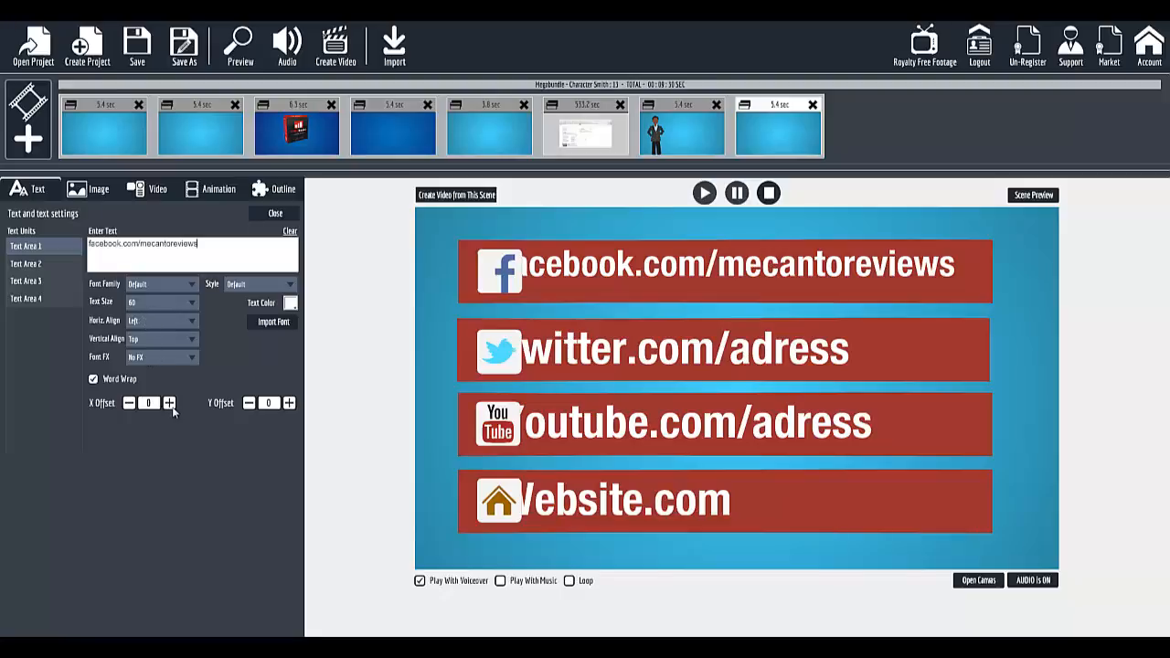
# Set the Facebook line's X offset to 53 and Y offset to 28 so it clears its icon.
pyautogui.moveTo(169, 405); pyautogui.dragTo(170, 407)
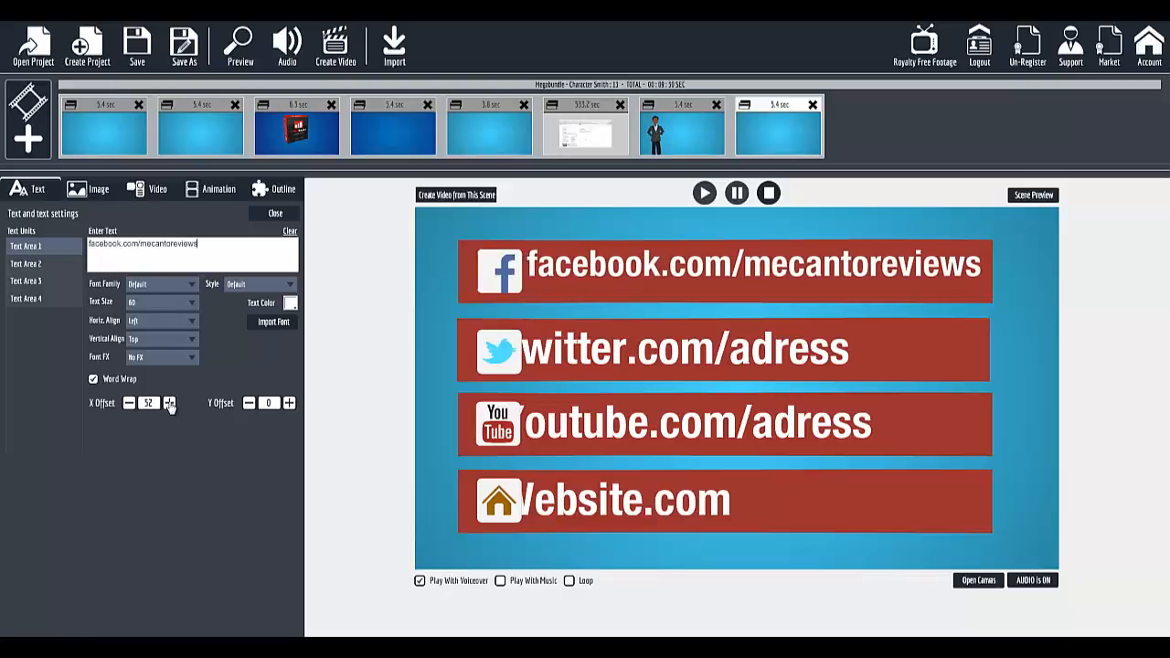
pyautogui.click(289, 403)
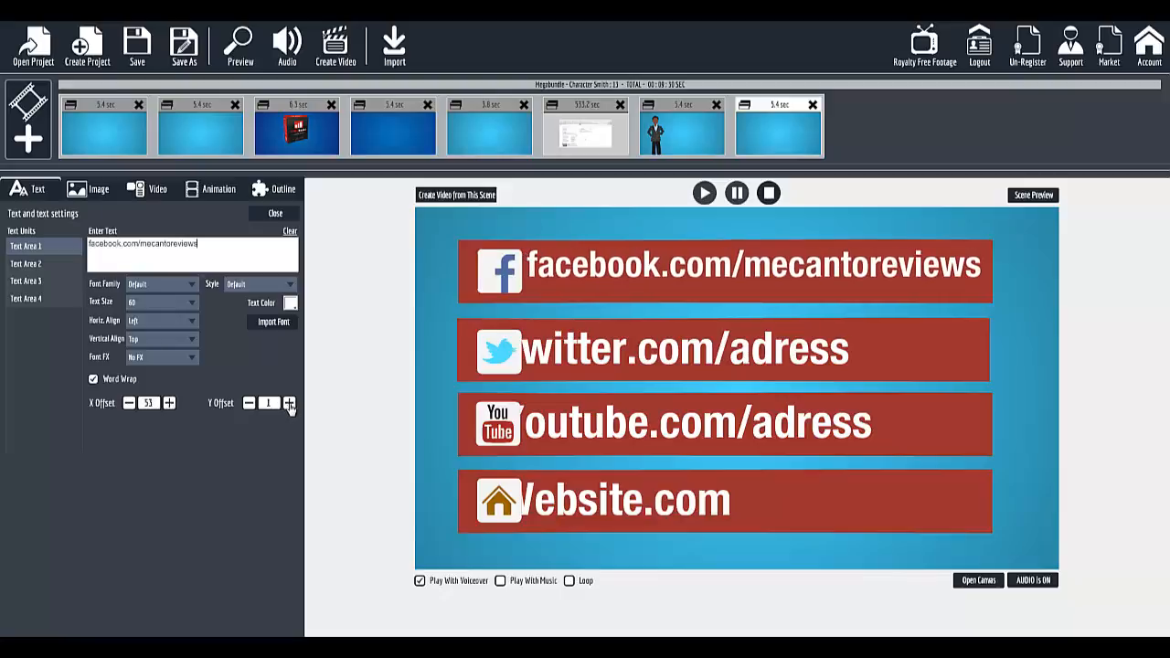
pyautogui.click(289, 404)
pyautogui.moveTo(290, 406); pyautogui.dragTo(290, 406)
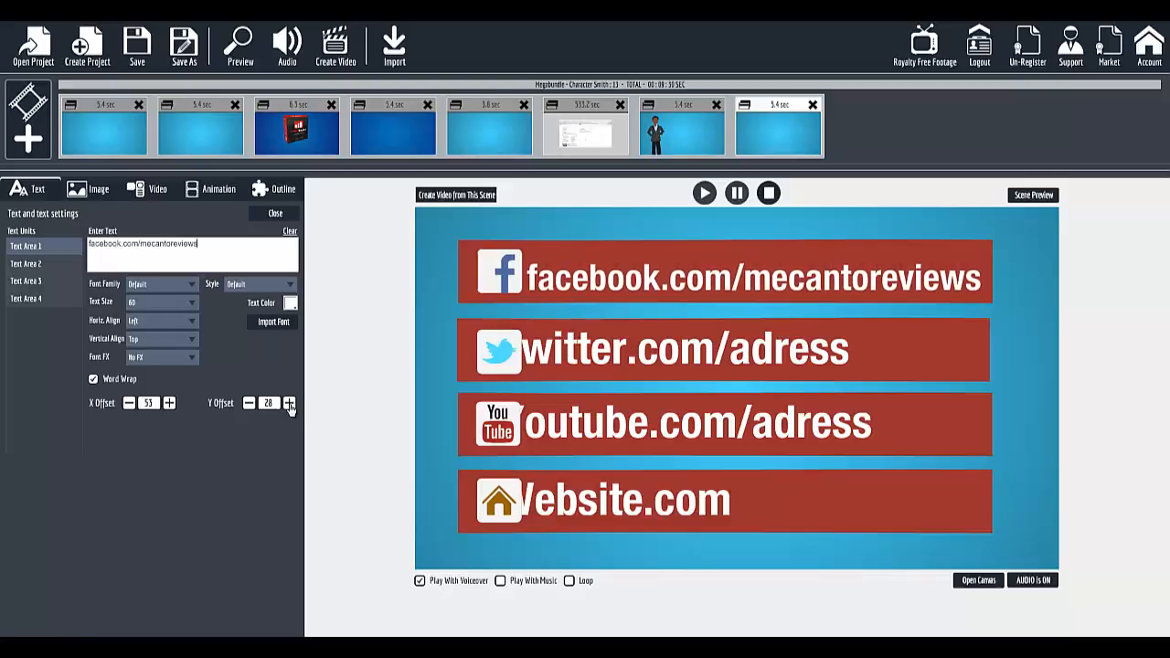
# Change the second text line to "twitter.com/mecantome".
pyautogui.click(27, 264)
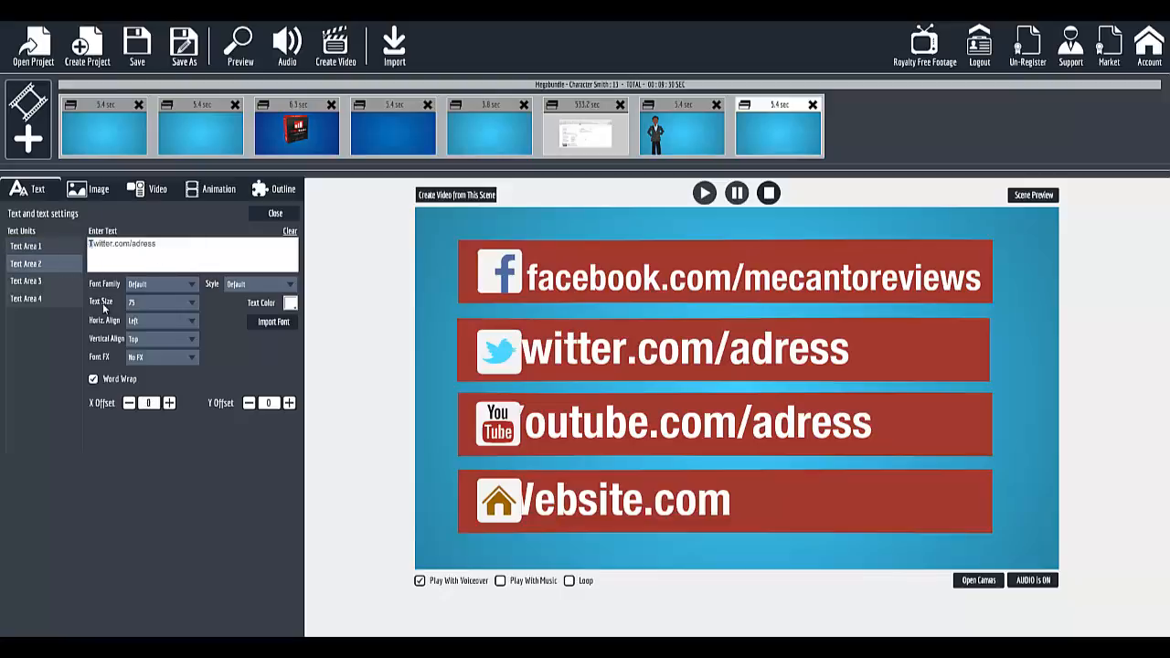
pyautogui.write('t')
pyautogui.press('End')
pyautogui.press('BackSpace')
pyautogui.press('BackSpace')
pyautogui.press('BackSpace')
pyautogui.press('BackSpace')
pyautogui.press('BackSpace')
pyautogui.press('BackSpace')
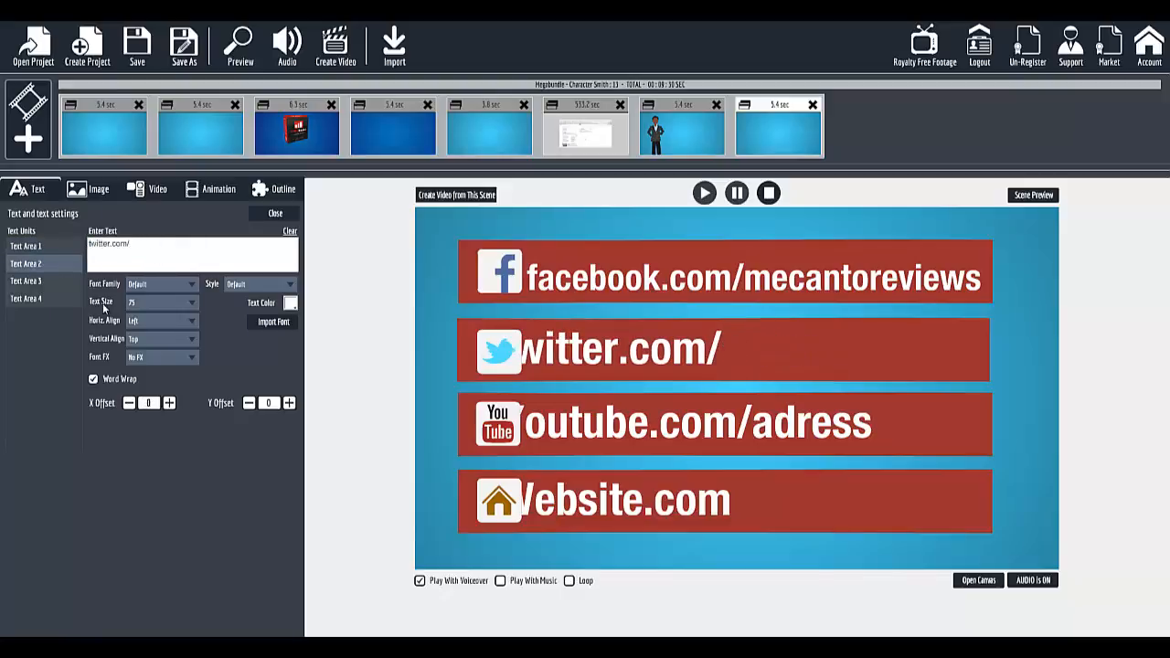
pyautogui.write('mecantome')
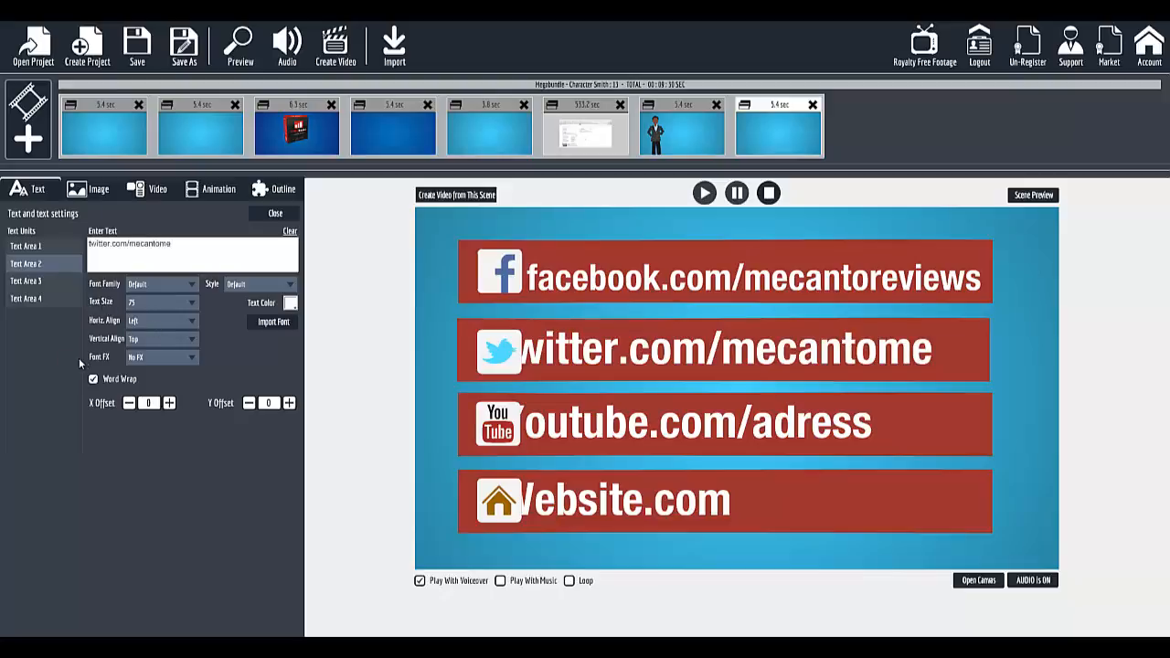
# Set the Twitter line's X offset to 57 and its Y offset to about 15.
pyautogui.moveTo(170, 406); pyautogui.dragTo(169, 405)
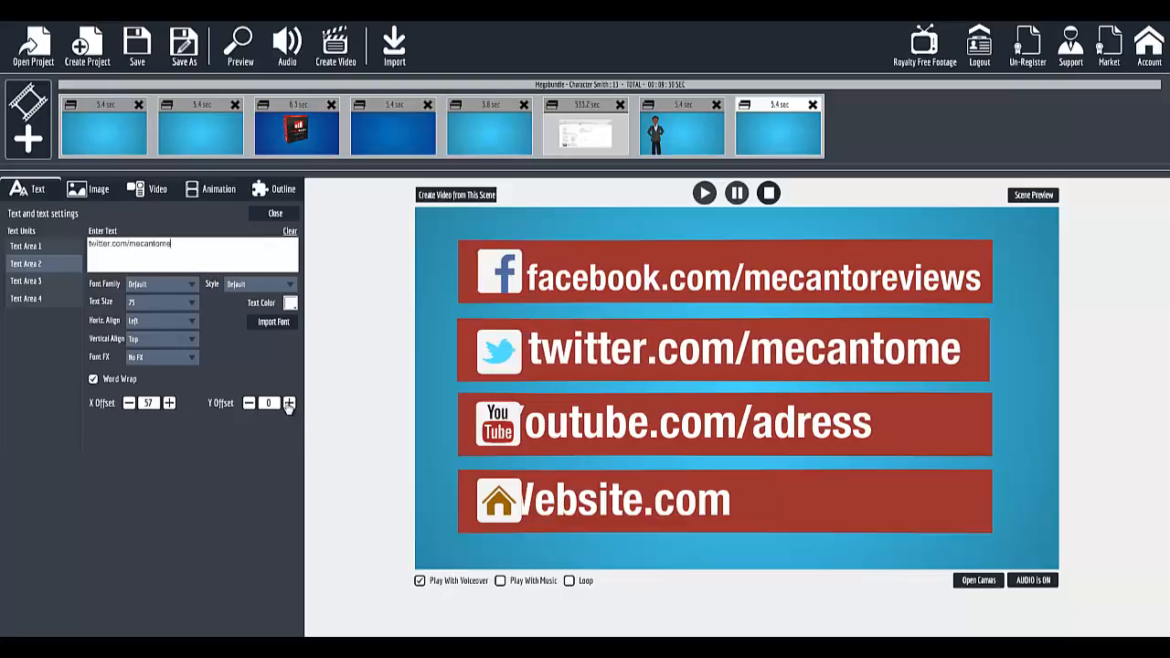
pyautogui.click(289, 405)
pyautogui.click(288, 404)
pyautogui.click(290, 405)
pyautogui.click(289, 404)
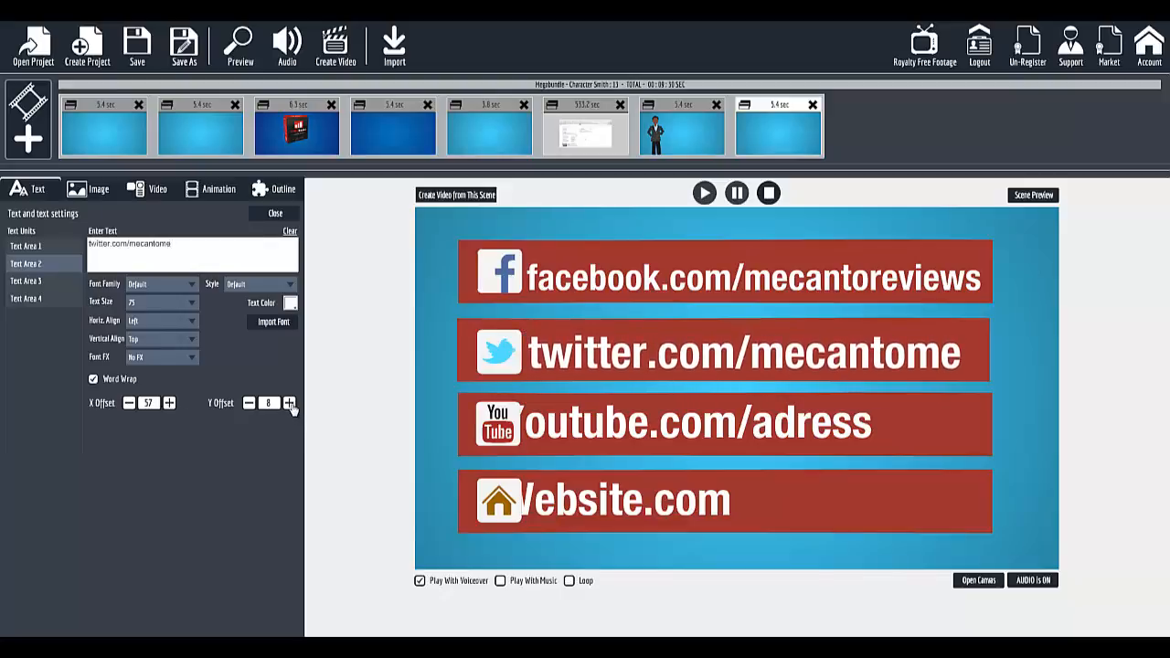
pyautogui.click(289, 404)
pyautogui.click(289, 405)
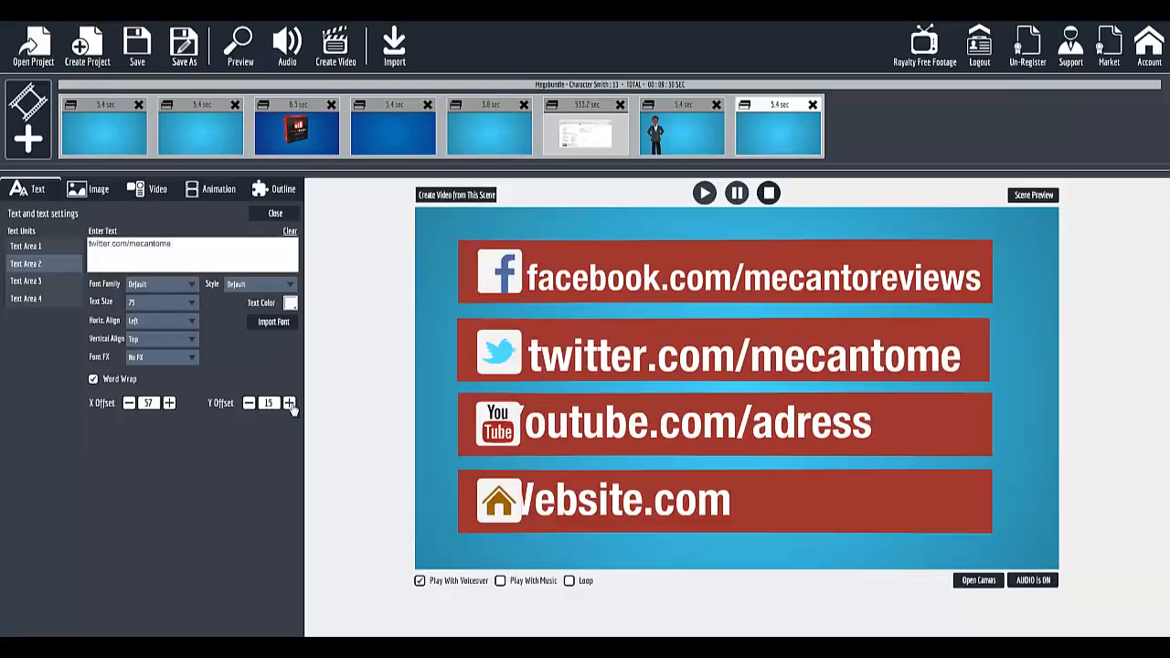
pyautogui.click(289, 404)
# Change the third text line to "youtube.com/mecantoreviews".
pyautogui.click(38, 282)
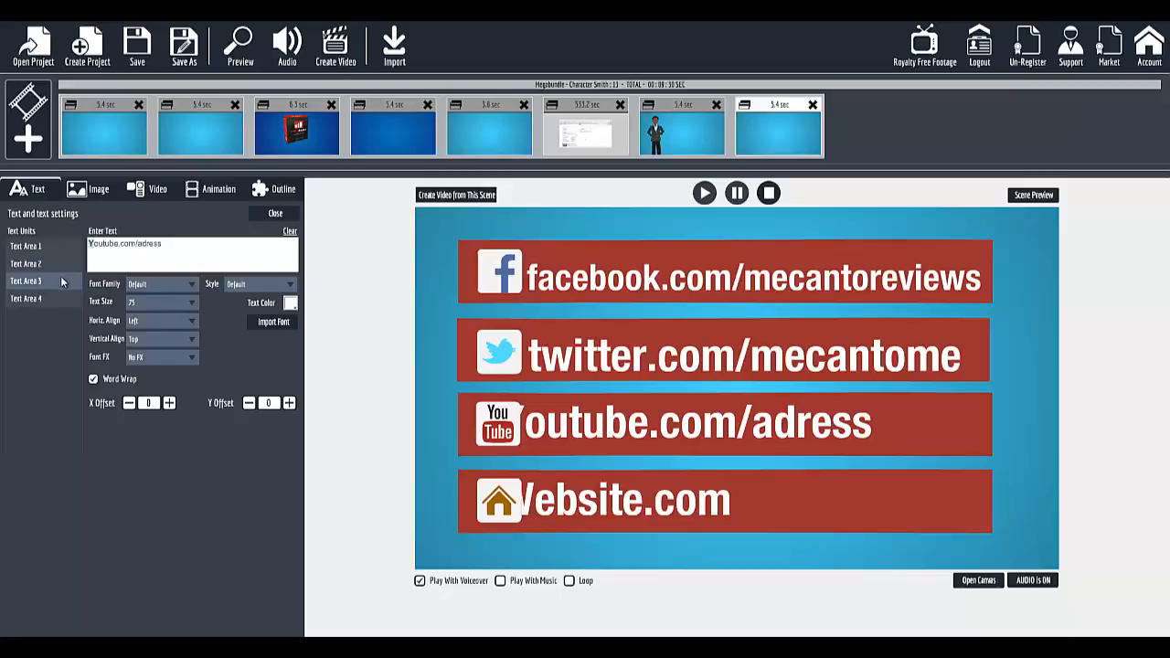
pyautogui.press('Delete')
pyautogui.write('y')
pyautogui.moveTo(137, 247); pyautogui.dragTo(232, 248)
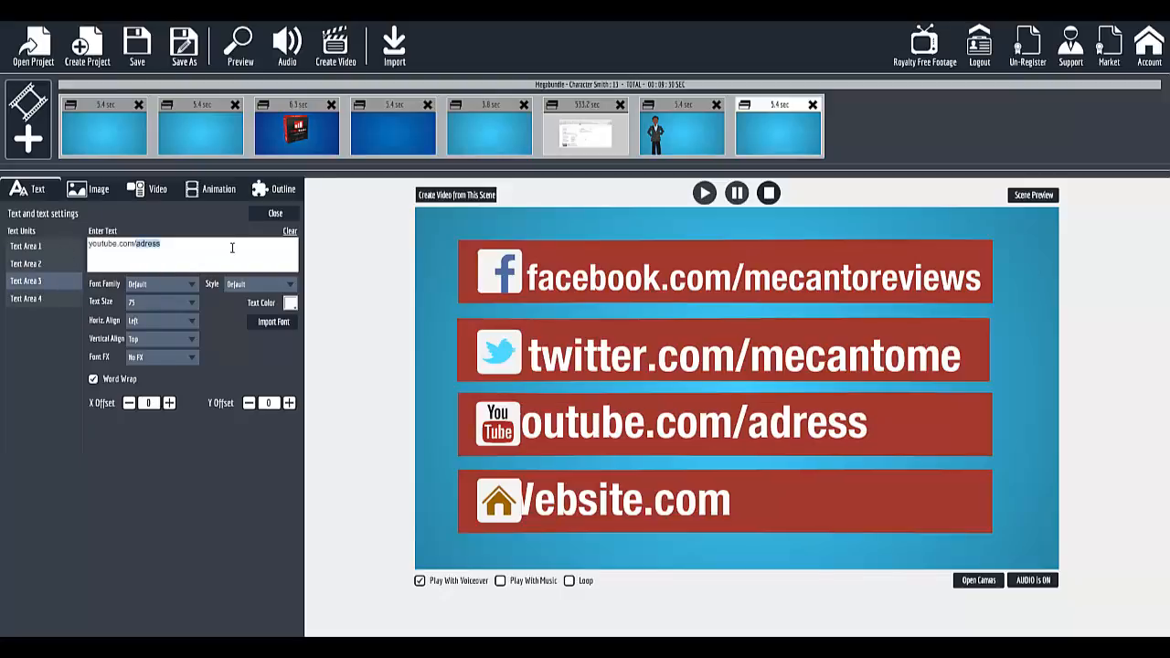
pyautogui.write('mecantoreviews')
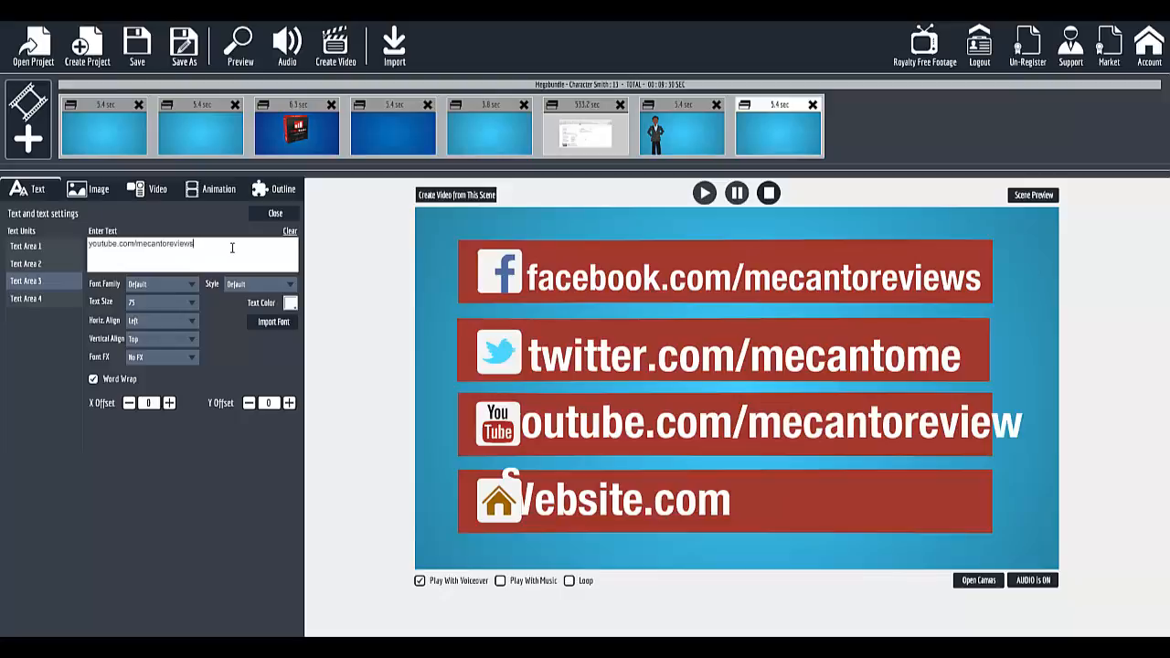
# Reduce the YouTube line's text size to 65 and then to 60.
pyautogui.hotkey('ctrl', 'a')
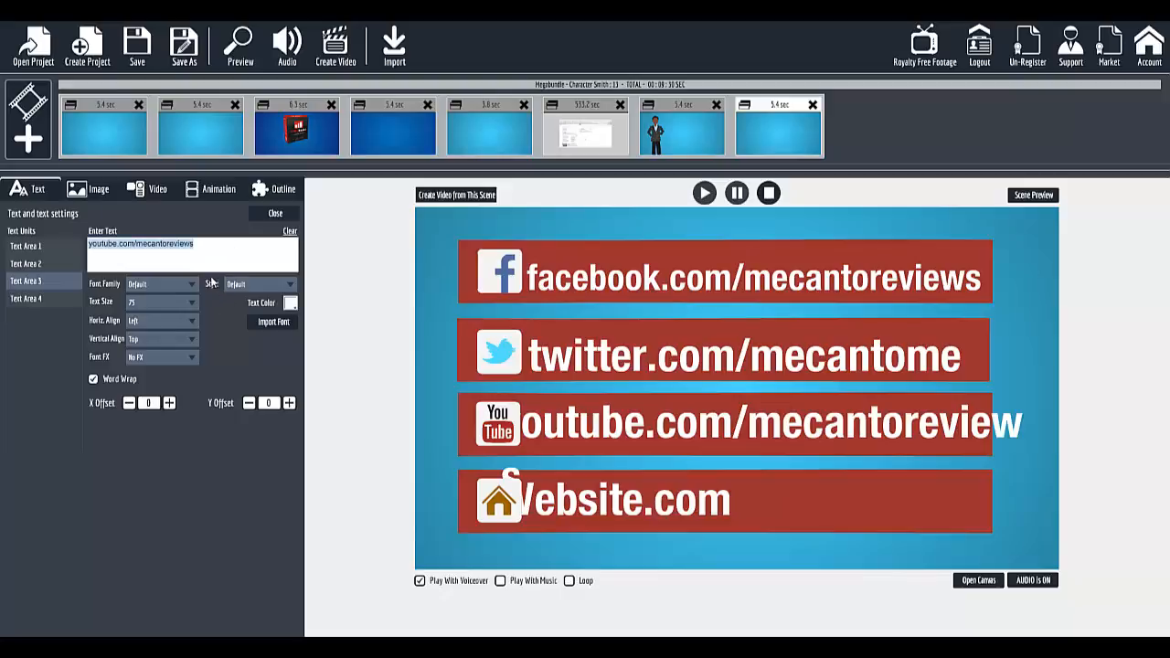
pyautogui.click(158, 306)
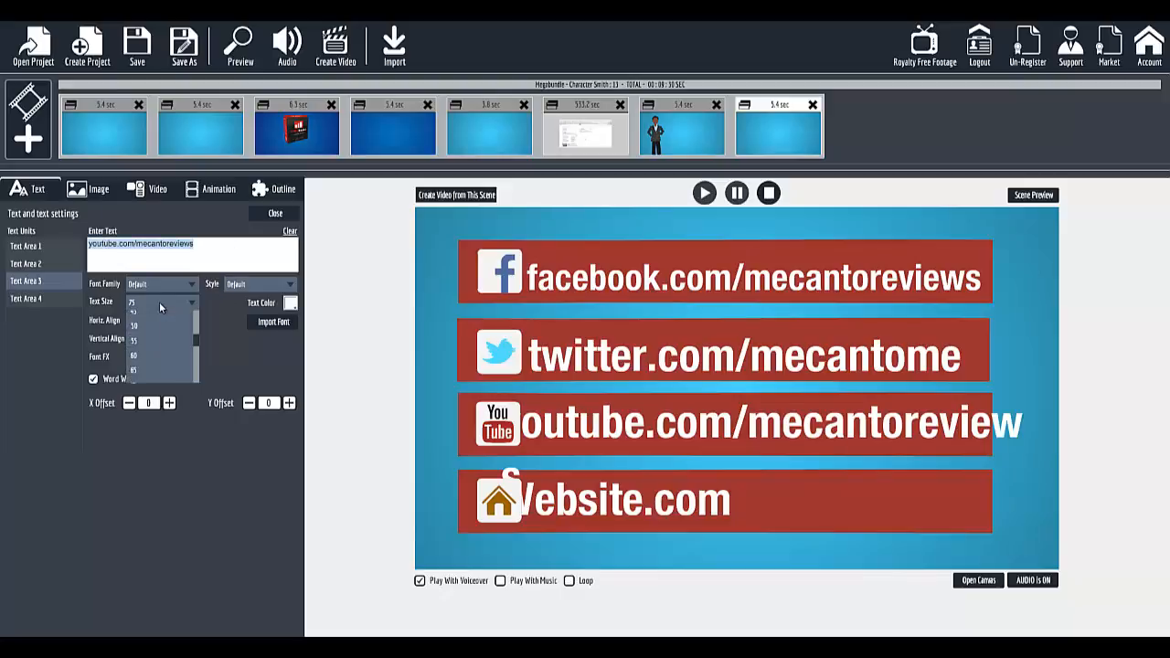
pyautogui.click(143, 364)
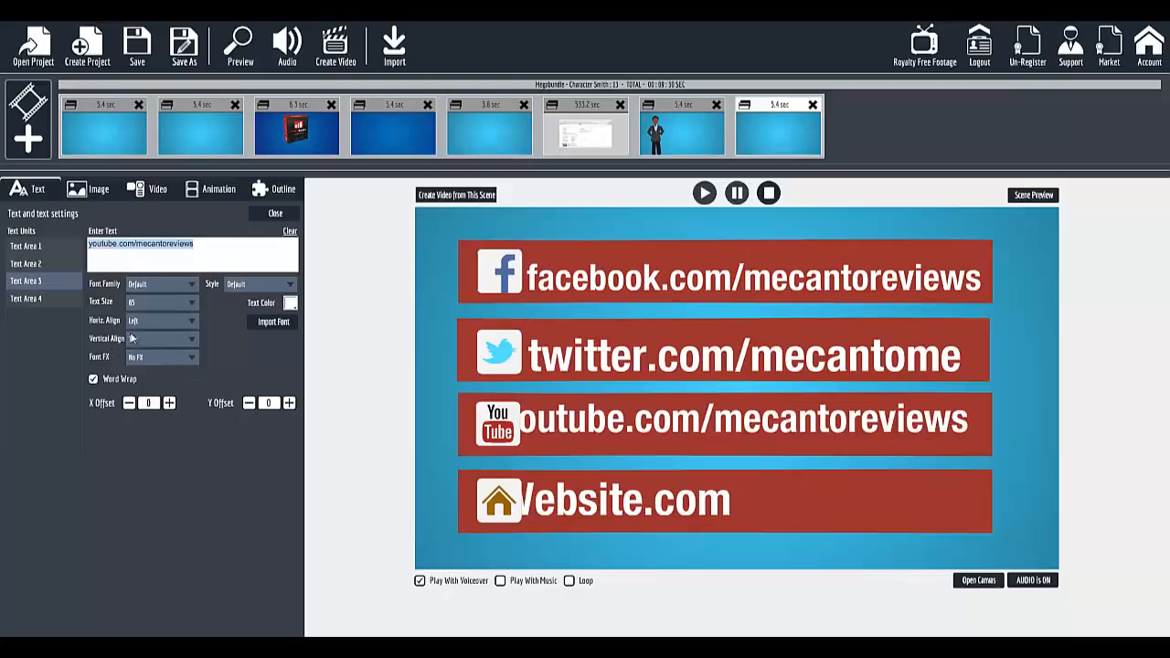
pyautogui.click(154, 301)
pyautogui.click(140, 358)
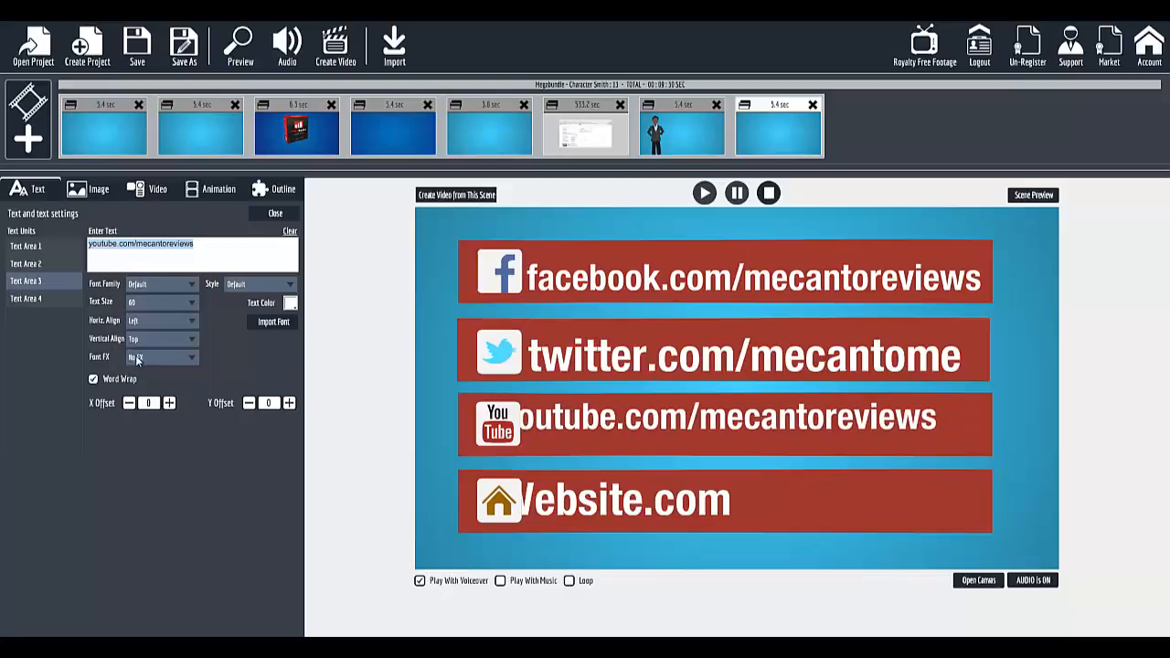
# Set the YouTube line's X offset to 49 and its Y offset to 20.
pyautogui.click(170, 404)
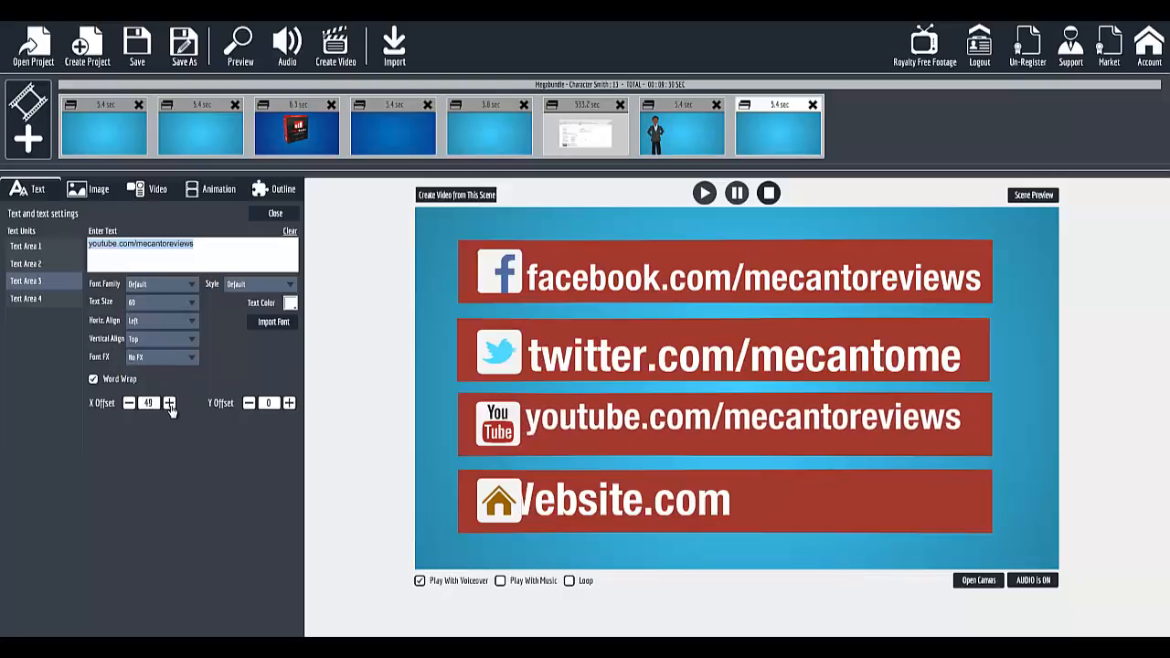
pyautogui.click(289, 404)
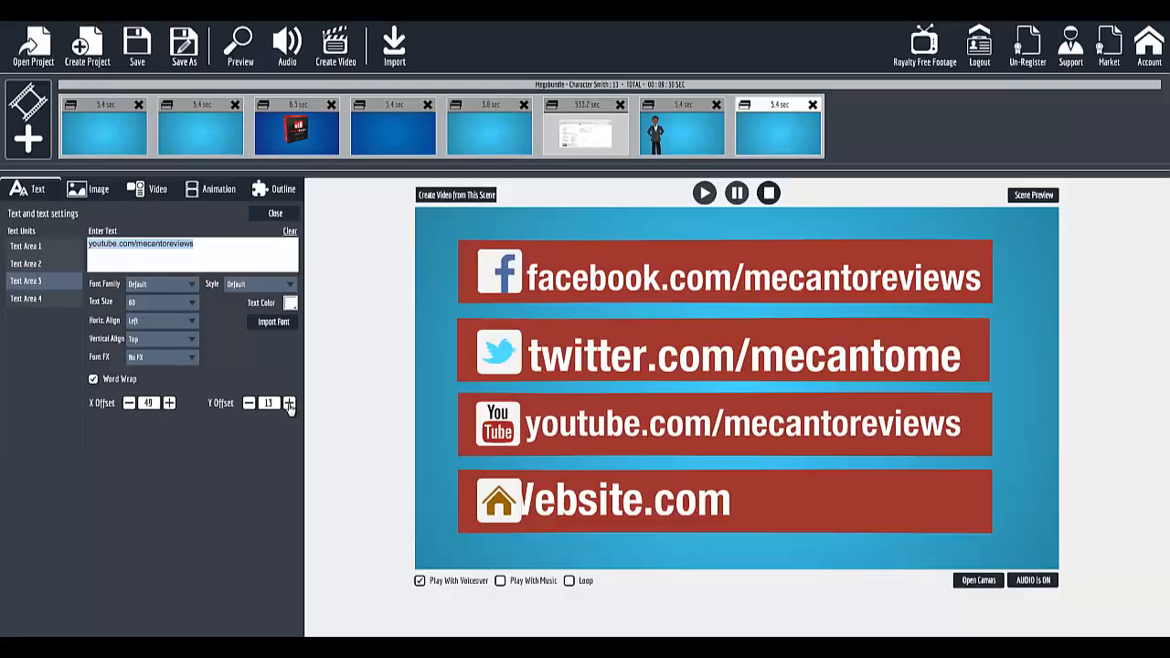
pyautogui.click(289, 404)
pyautogui.click(289, 403)
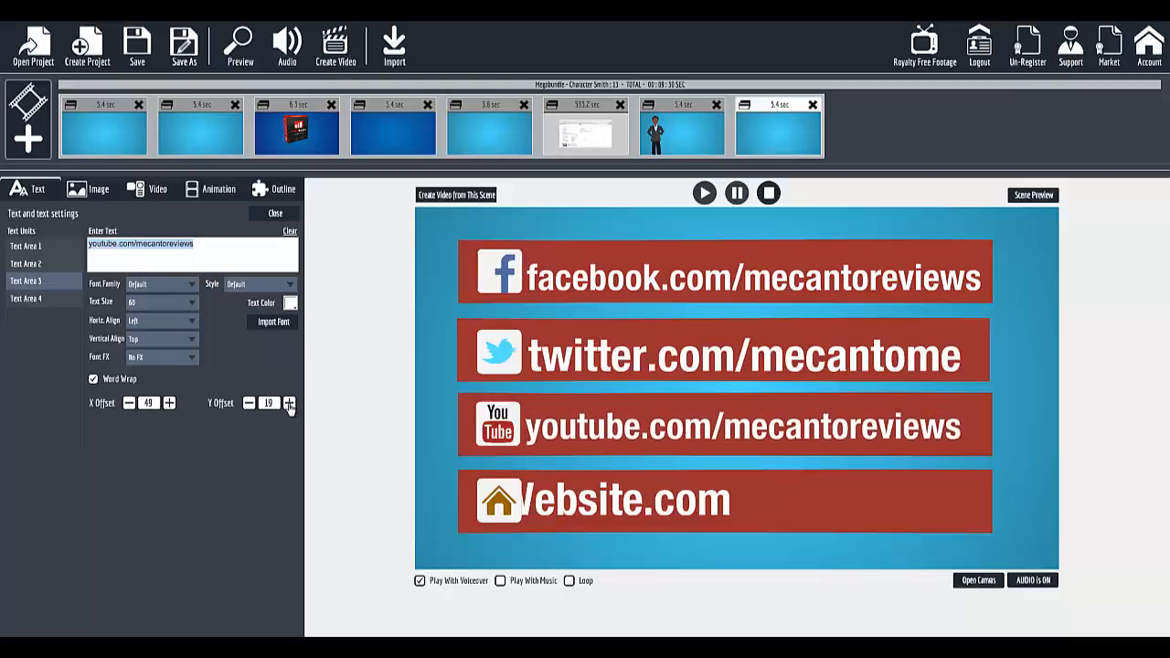
pyautogui.click(289, 403)
pyautogui.click(289, 403)
pyautogui.click(289, 403)
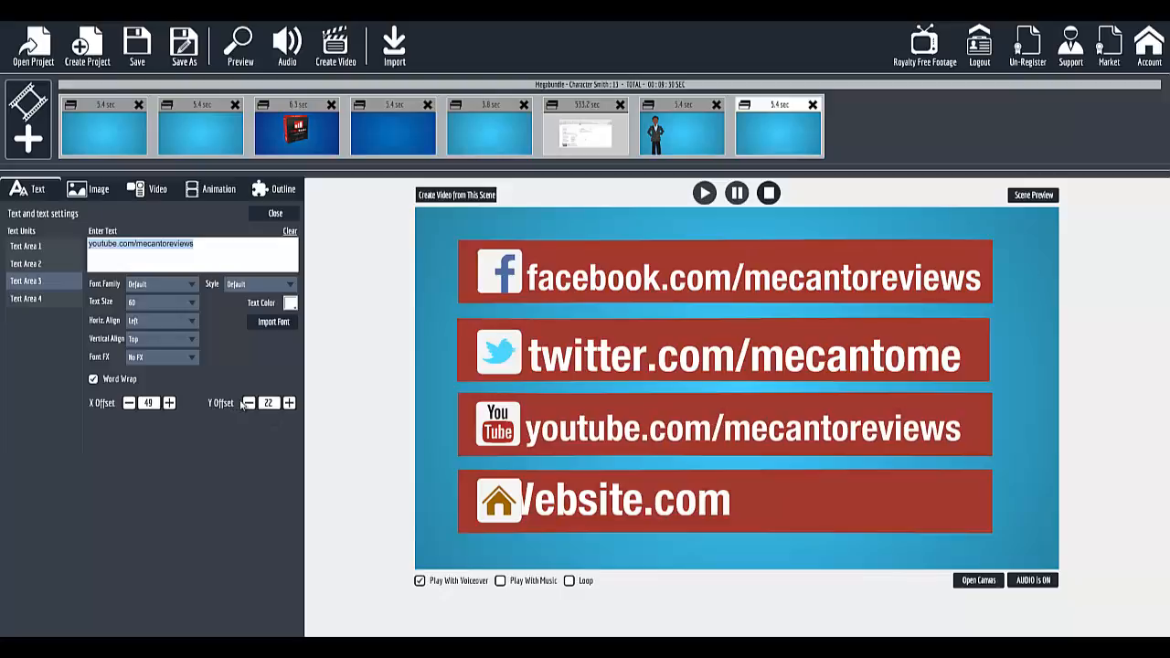
pyautogui.click(248, 403)
pyautogui.click(247, 404)
# Fine-tune the YouTube line's X offset to 53 to align it with the lines above.
pyautogui.click(169, 403)
pyautogui.click(169, 404)
pyautogui.click(169, 403)
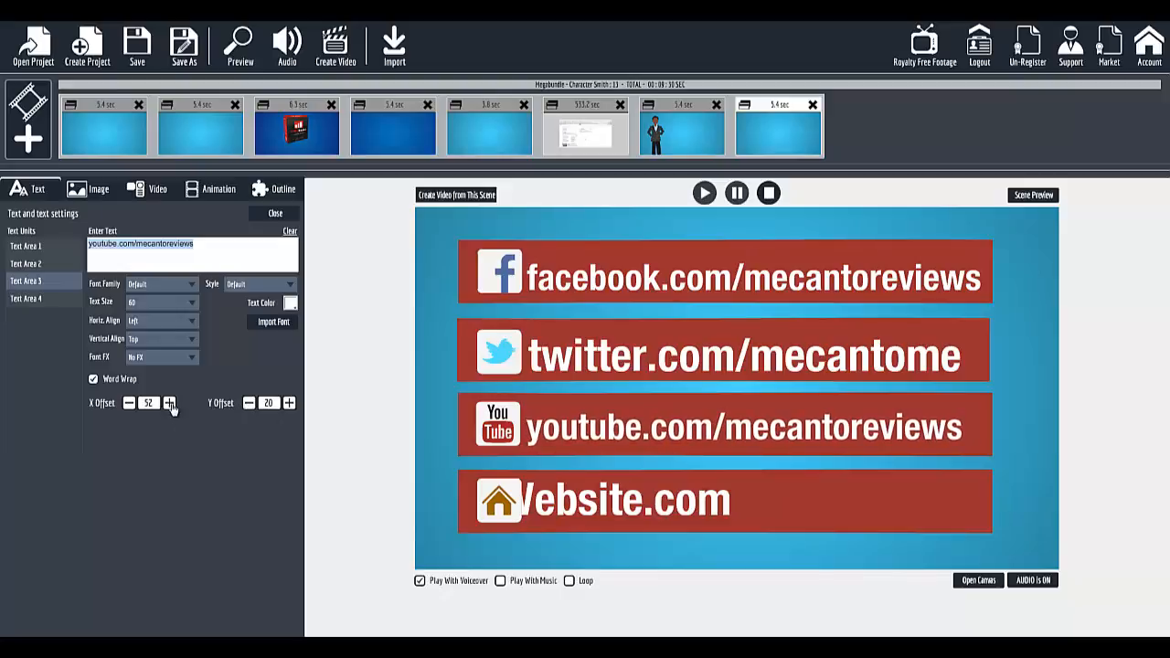
pyautogui.click(169, 404)
pyautogui.click(169, 404)
pyautogui.click(169, 404)
pyautogui.click(169, 404)
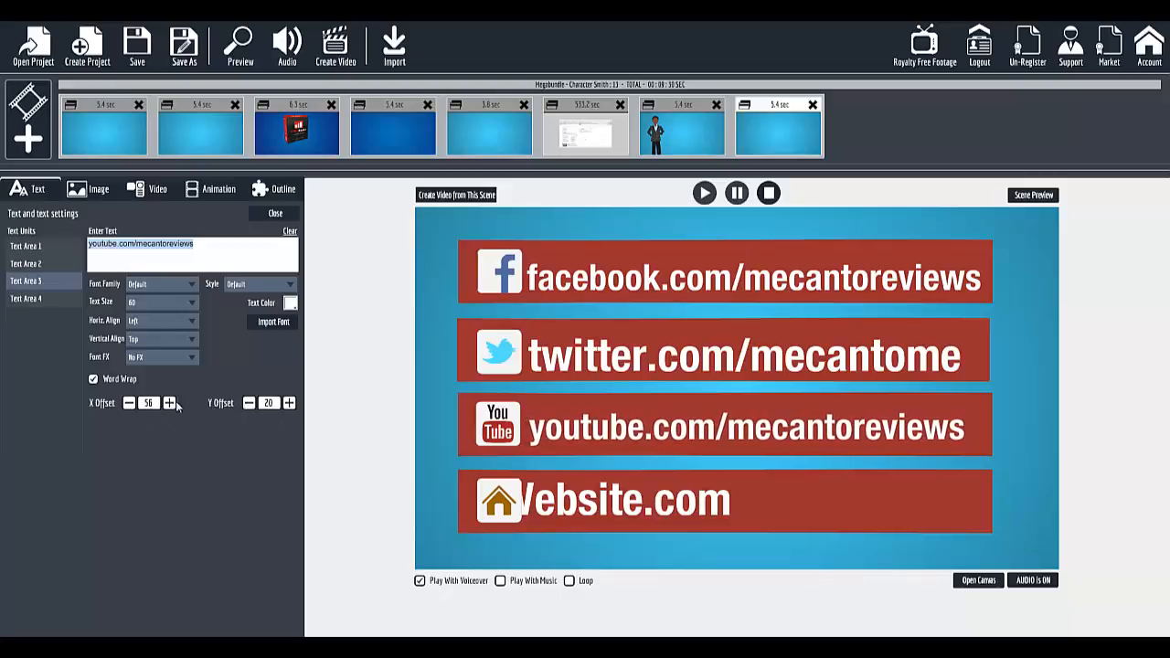
pyautogui.click(128, 403)
pyautogui.click(129, 403)
pyautogui.click(129, 403)
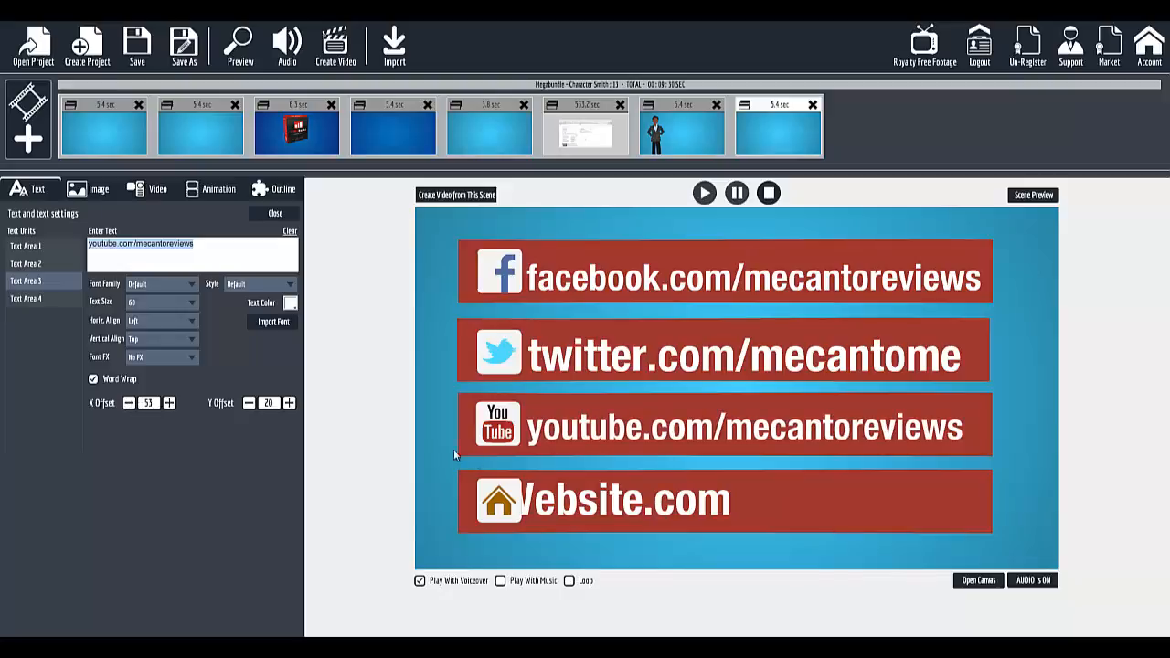
pyautogui.click(34, 300)
pyautogui.click(193, 256)
pyautogui.hotkey('ctrl', 'a')
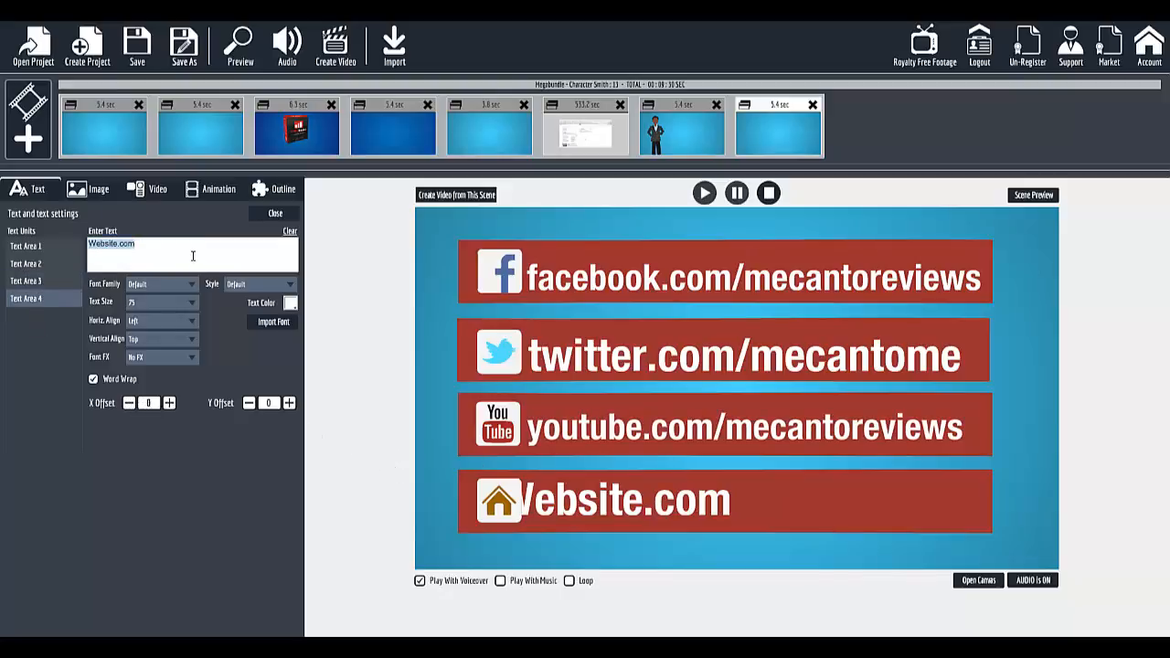
pyautogui.write('www.')
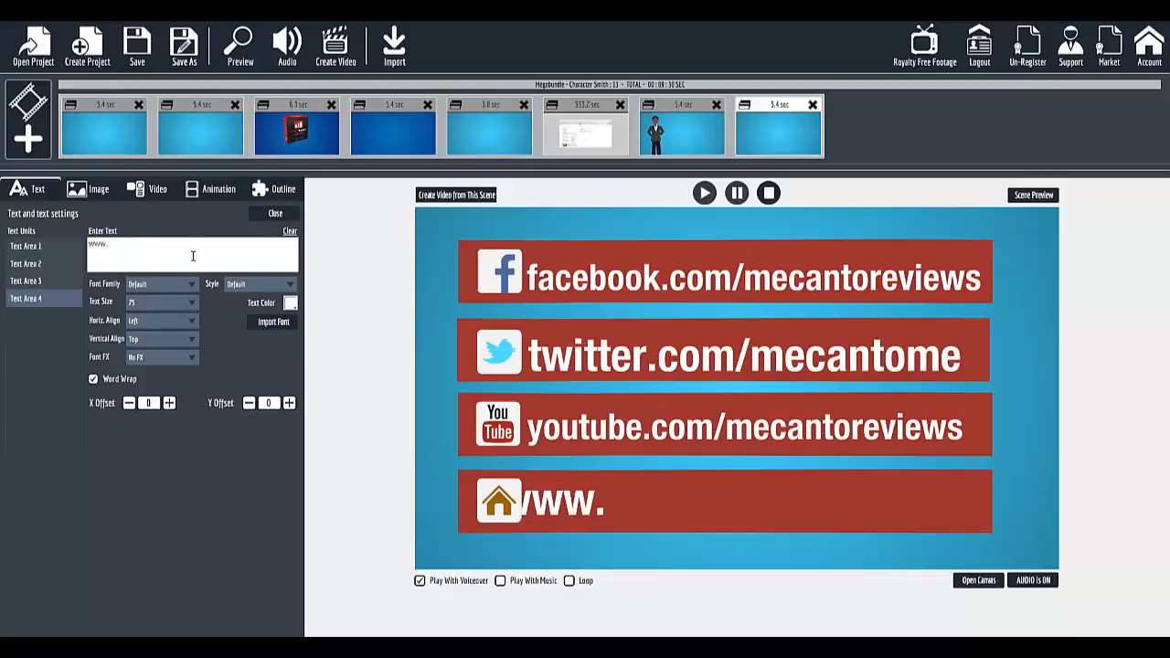
pyautogui.write('mecanto.cmo')
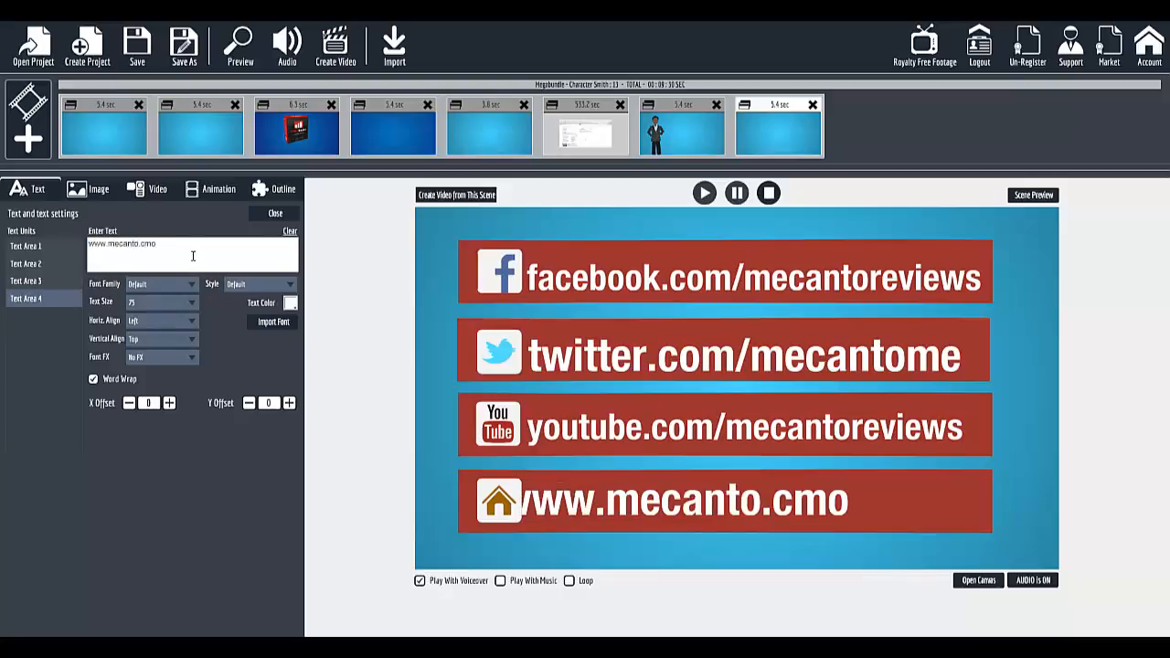
pyautogui.press('BackSpace')
pyautogui.press('BackSpace')
pyautogui.write('om')
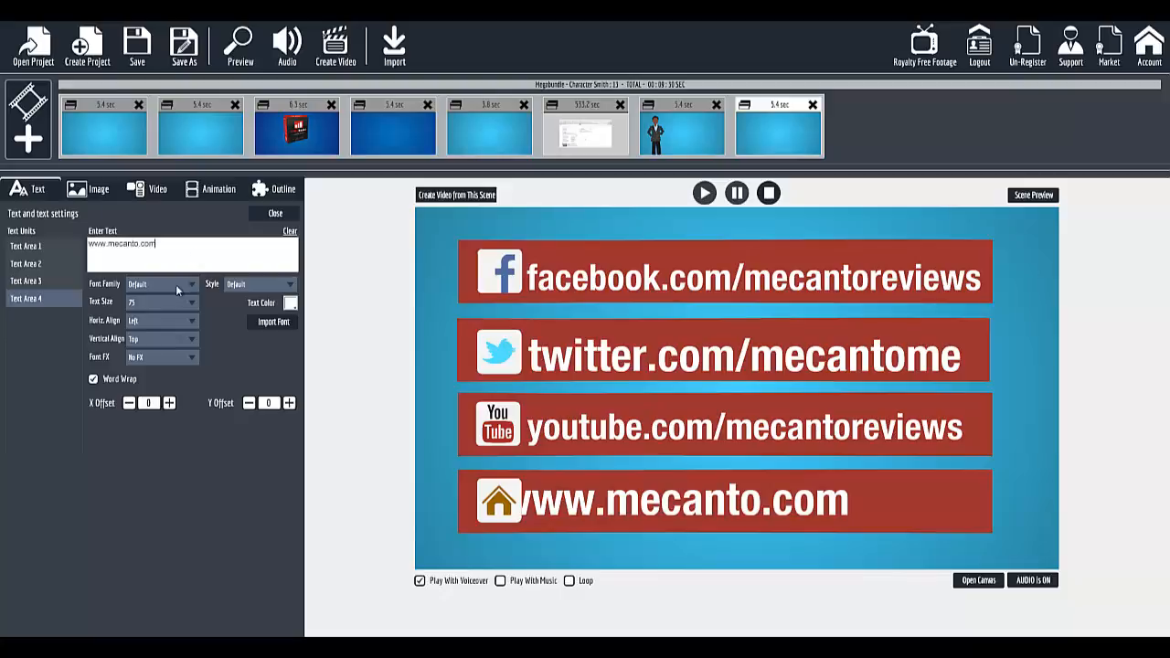
# Set the website line's X offset to 52 so it aligns with the lines above.
pyautogui.click(171, 403)
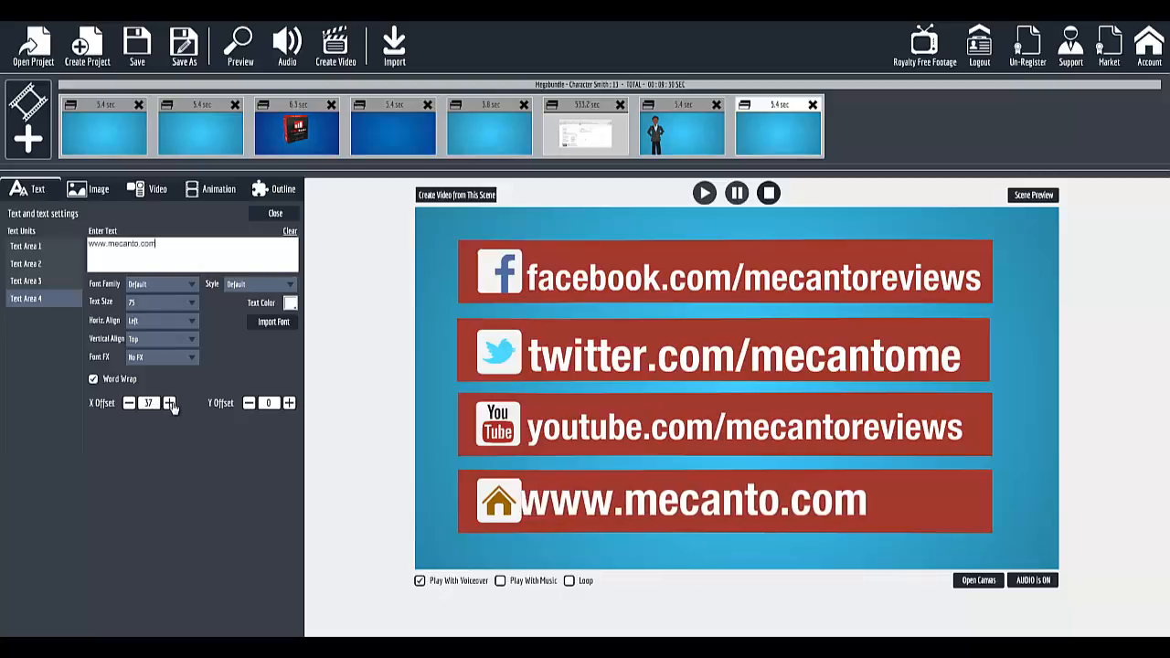
pyautogui.click(171, 404)
pyautogui.click(171, 403)
pyautogui.click(170, 404)
pyautogui.click(170, 404)
pyautogui.click(170, 403)
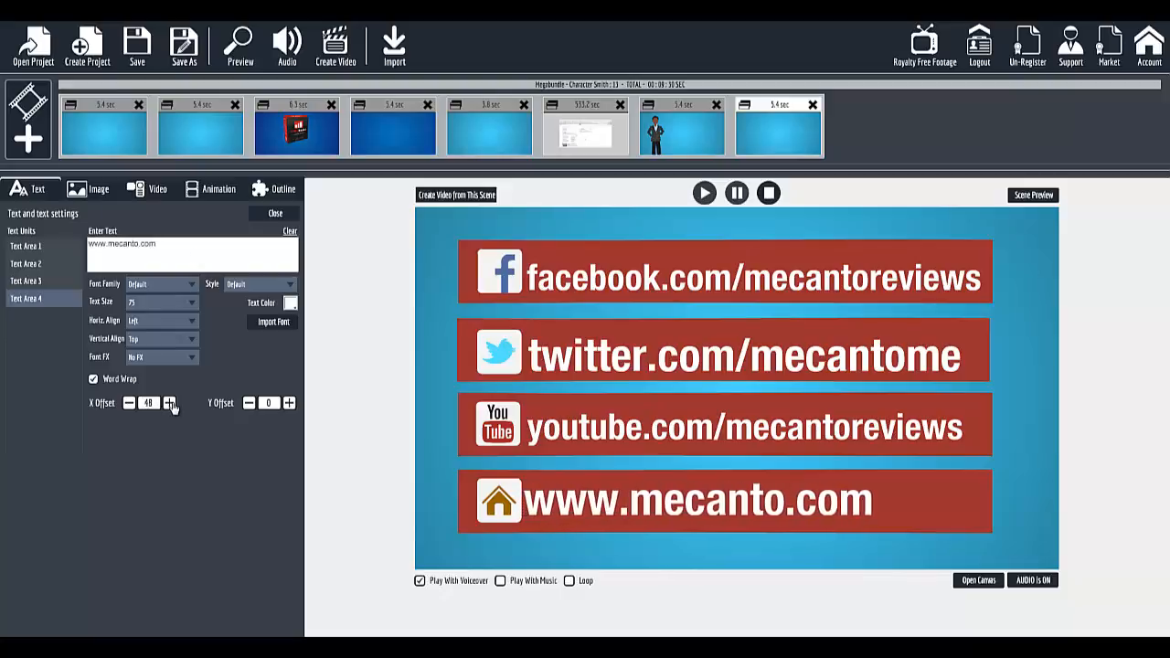
pyautogui.click(170, 403)
pyautogui.click(170, 403)
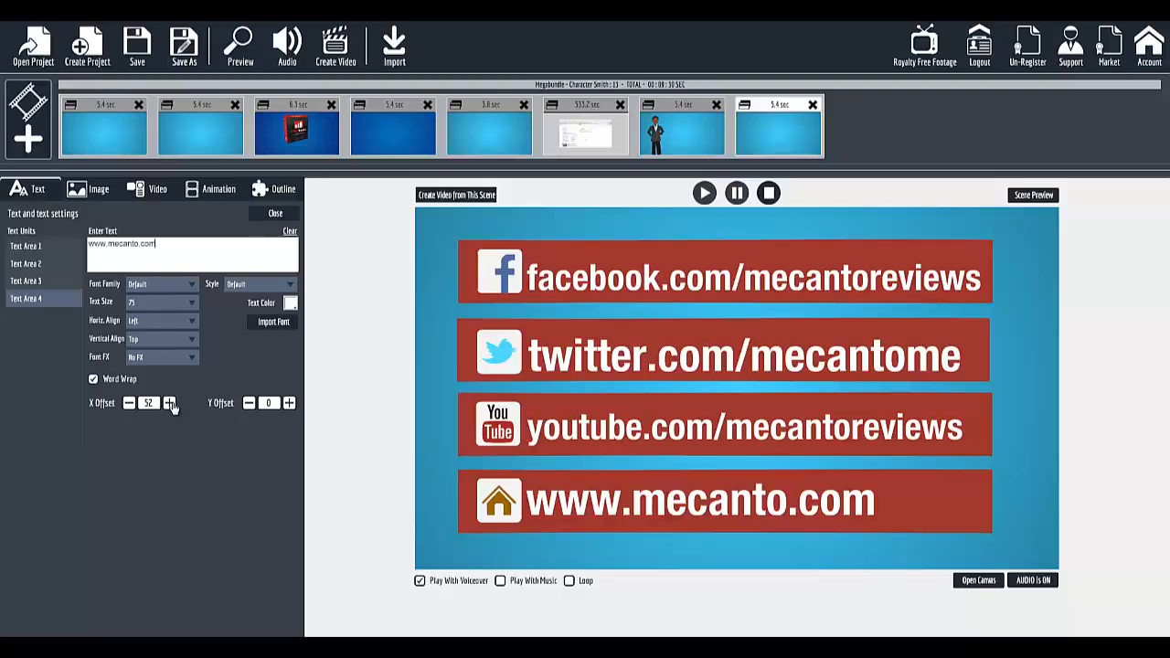
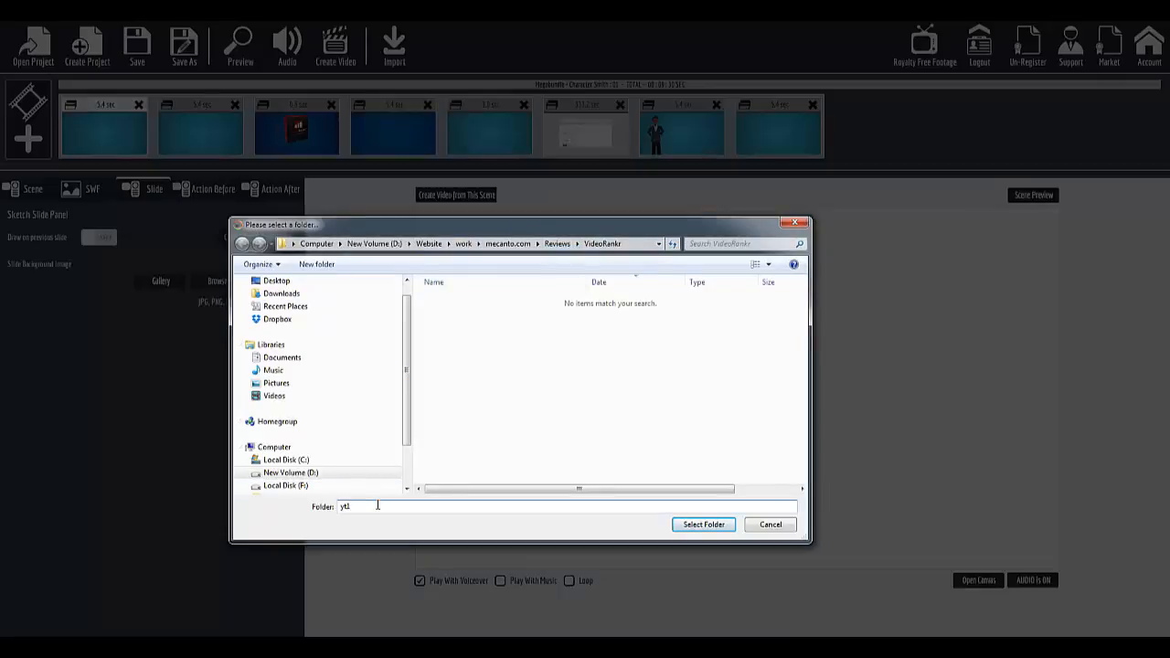
# Try to use the VideoRankr folder itself as the export folder and check the export path.
pyautogui.doubleClick(448, 506)
pyautogui.press('BackSpace')
pyautogui.click(702, 525)
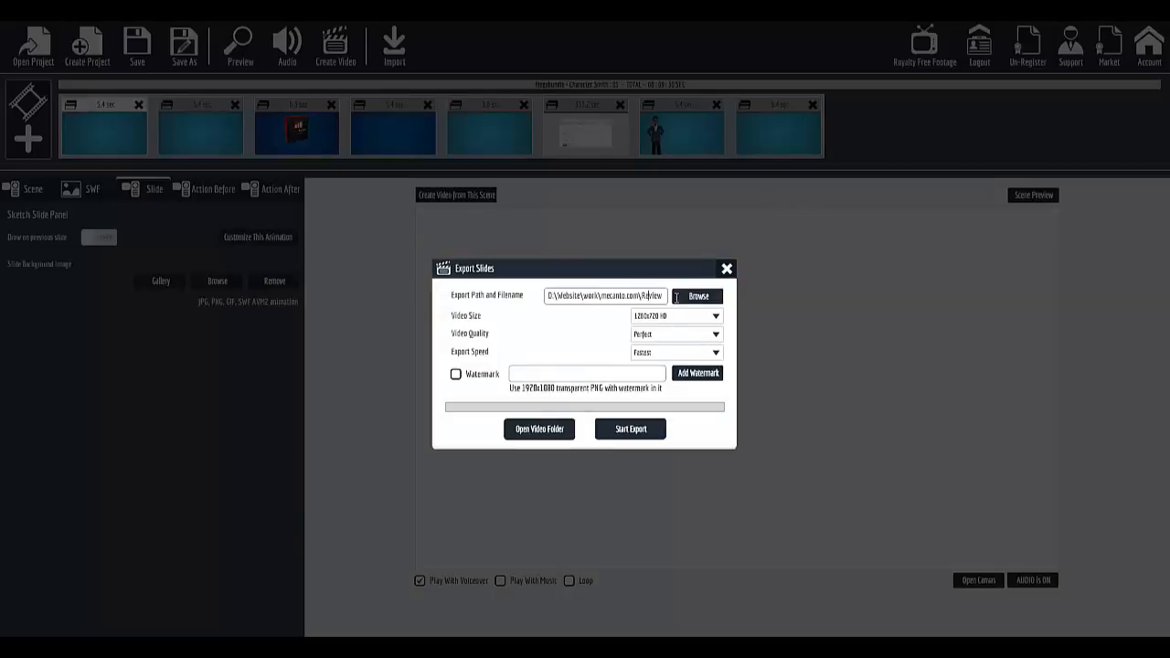
pyautogui.moveTo(677, 298); pyautogui.dragTo(726, 304)
pyautogui.click(630, 296)
# Create a folder named "1" inside the VideoRankr folder and select it for the export.
pyautogui.click(687, 303)
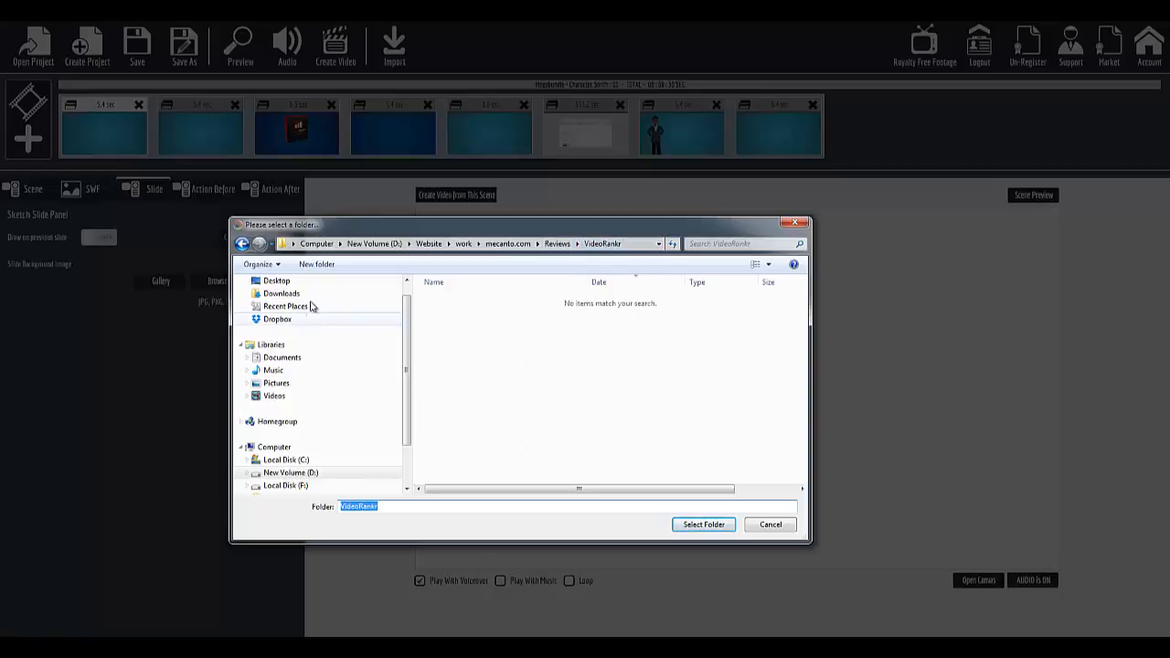
pyautogui.click(316, 265)
pyautogui.write('1')
pyautogui.press('Return')
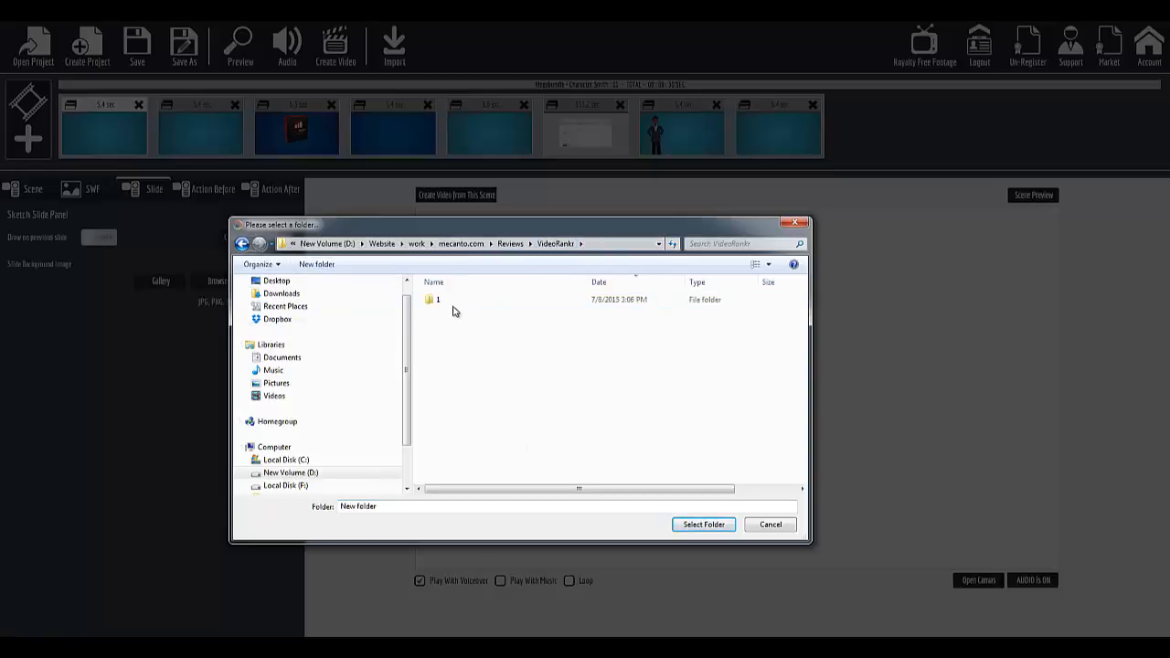
pyautogui.doubleClick(446, 302)
pyautogui.click(706, 526)
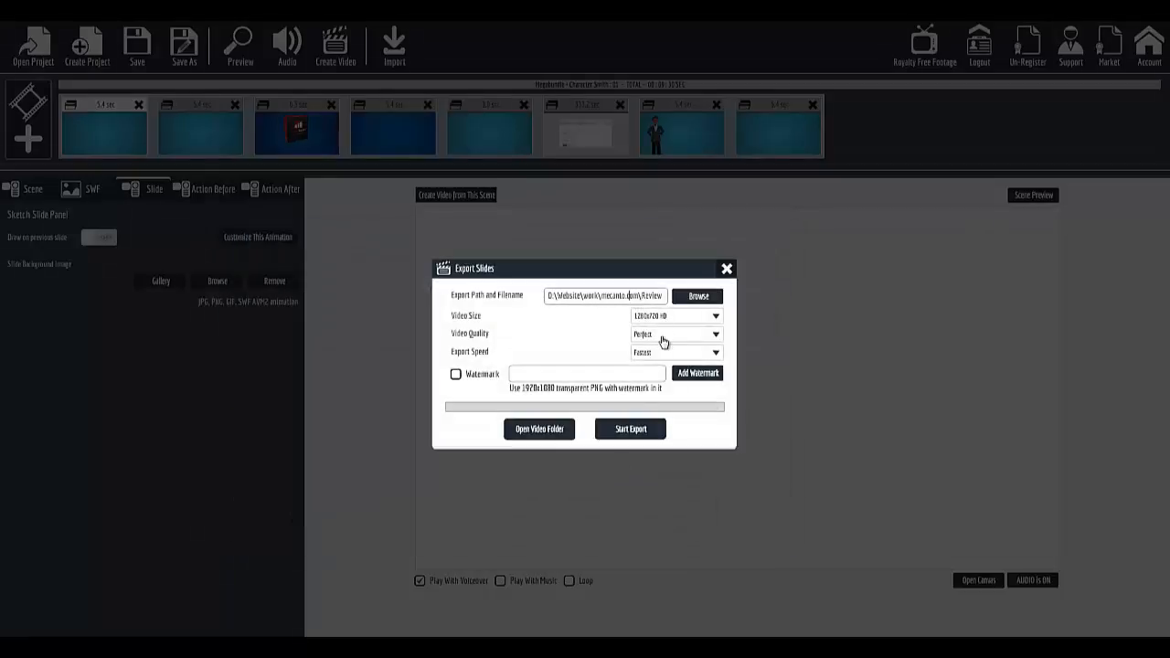
# Export the video to the VideoRankr folder under the file name "VideoRankr #1.mp4".
pyautogui.click(630, 430)
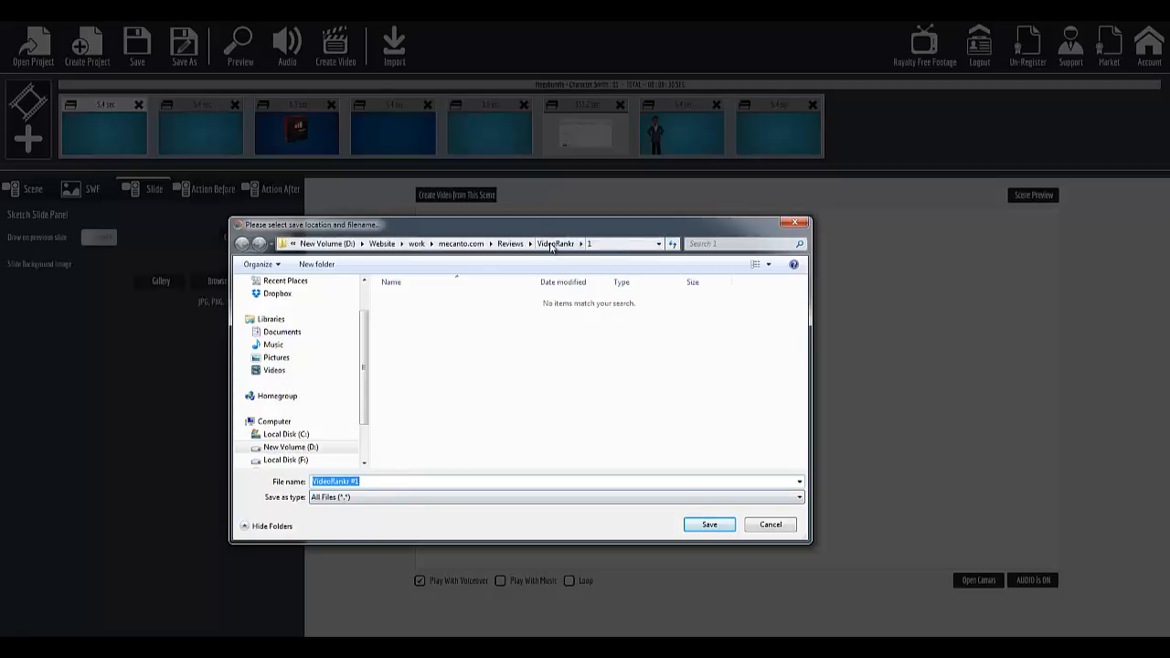
pyautogui.click(551, 244)
pyautogui.click(411, 482)
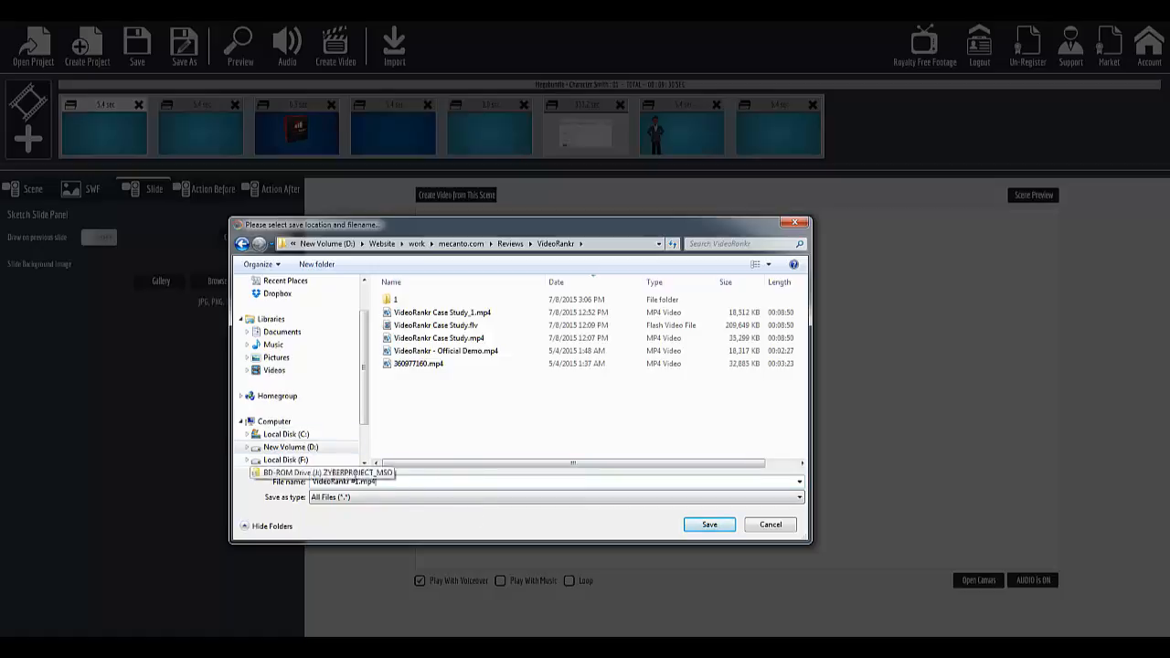
pyautogui.moveTo(358, 482); pyautogui.dragTo(315, 491)
pyautogui.doubleClick(323, 483)
pyautogui.click(350, 483)
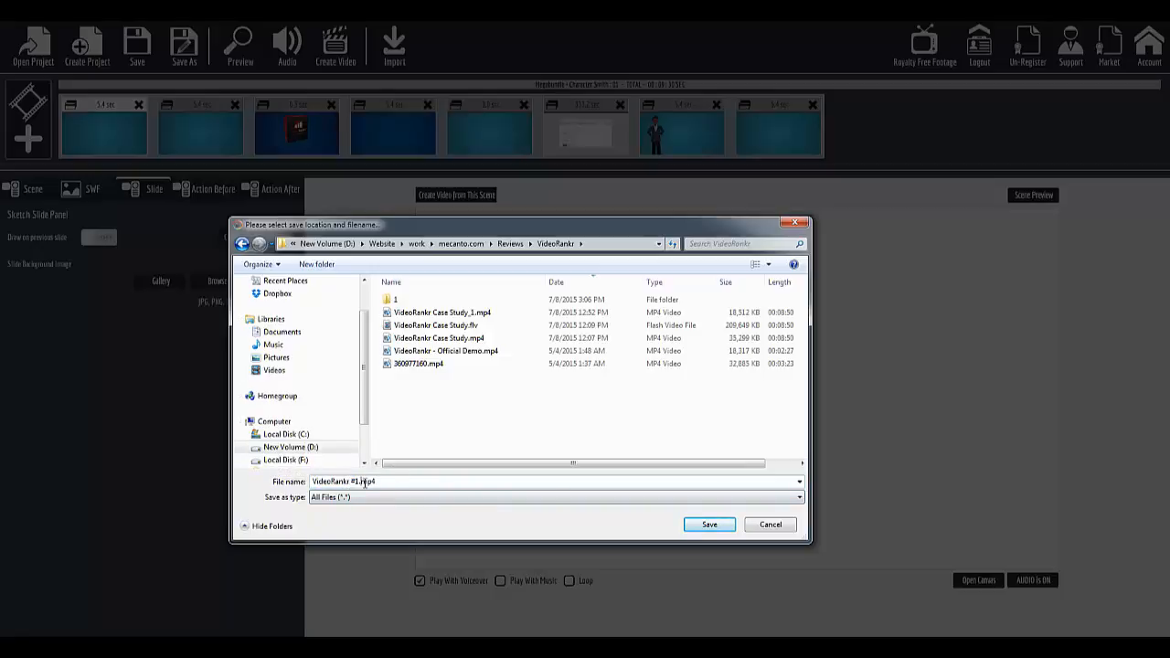
pyautogui.click(713, 527)
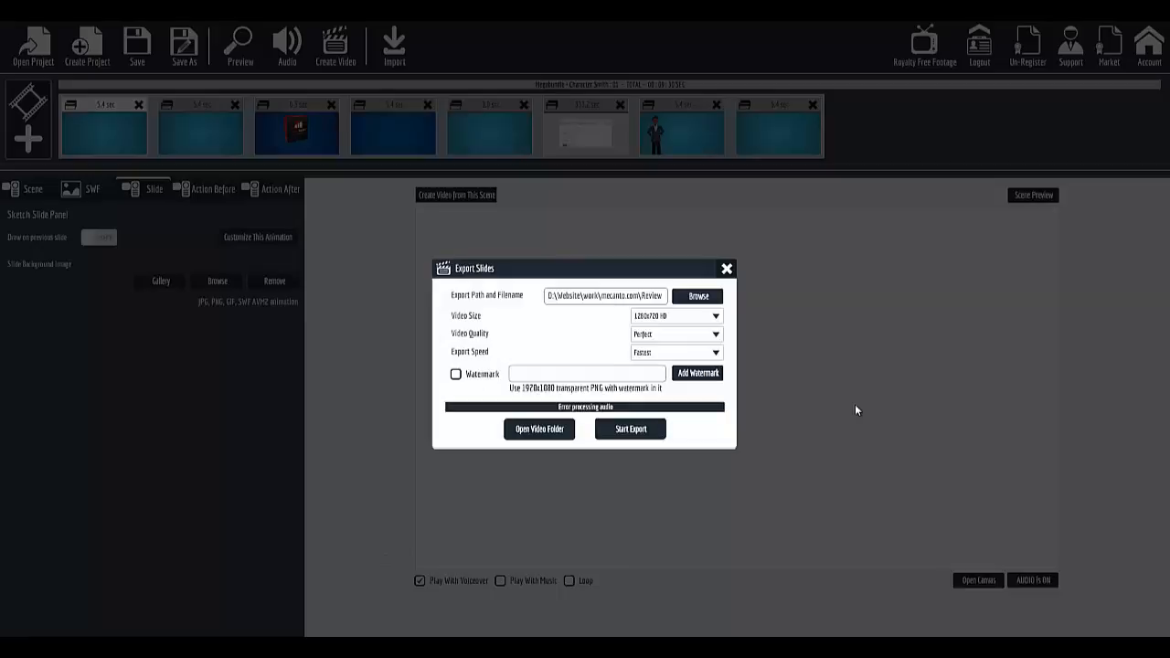
# Open the exported video's folder, widen the file name column and play "VideoRankr #1_temp.mp4".
pyautogui.click(540, 429)
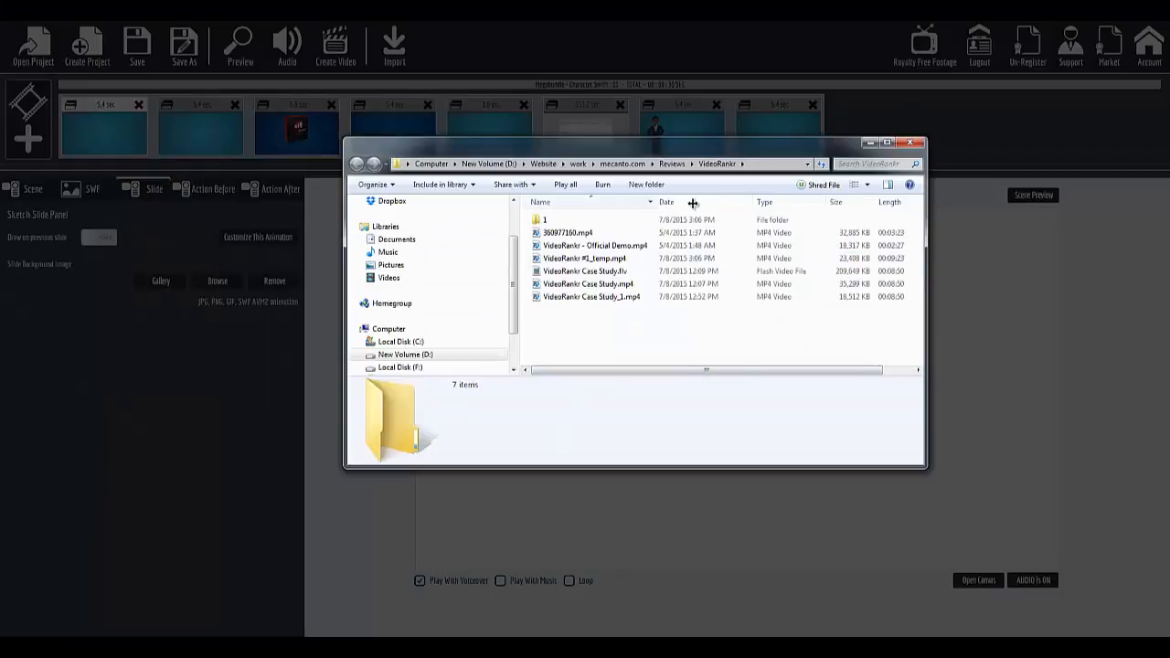
pyautogui.moveTo(693, 202); pyautogui.dragTo(747, 202)
pyautogui.click(631, 260)
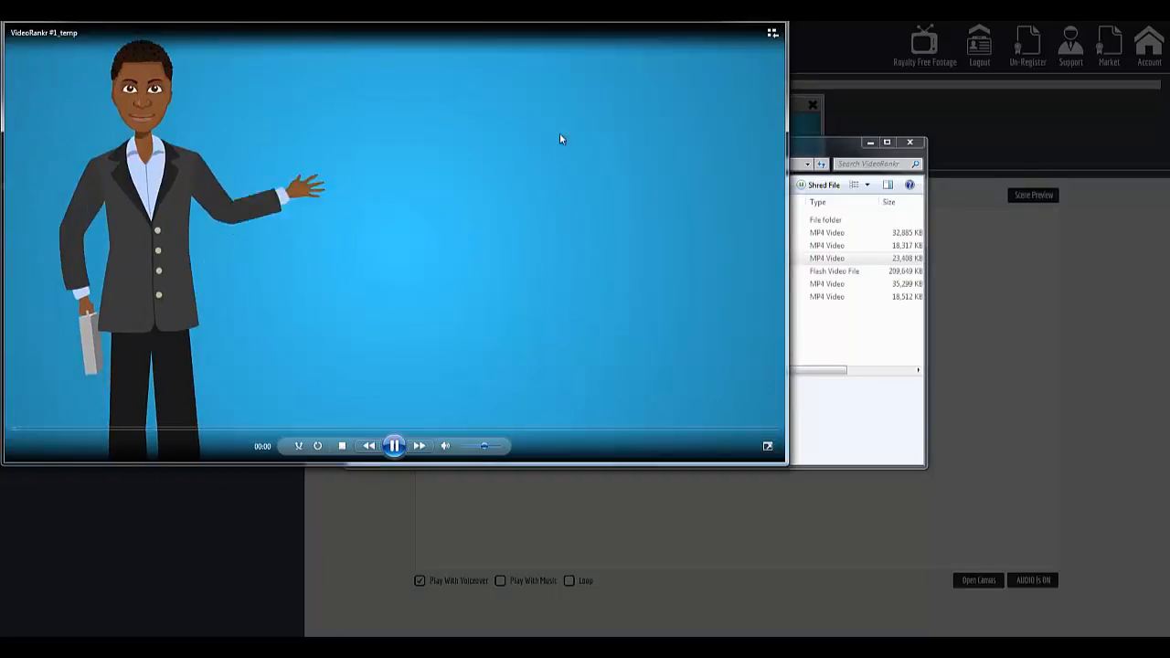
pyautogui.moveTo(567, 41); pyautogui.dragTo(720, 123)
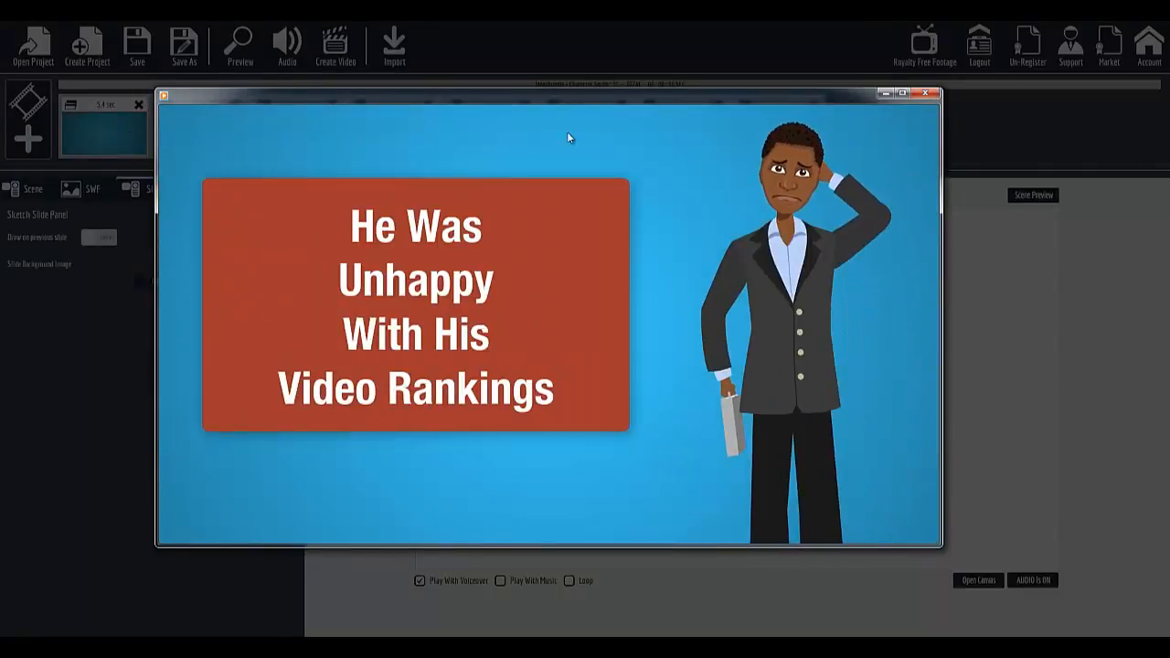
# Skim through the case study part of the exported video, watch it to the end and close the player.
pyautogui.moveTo(658, 249)
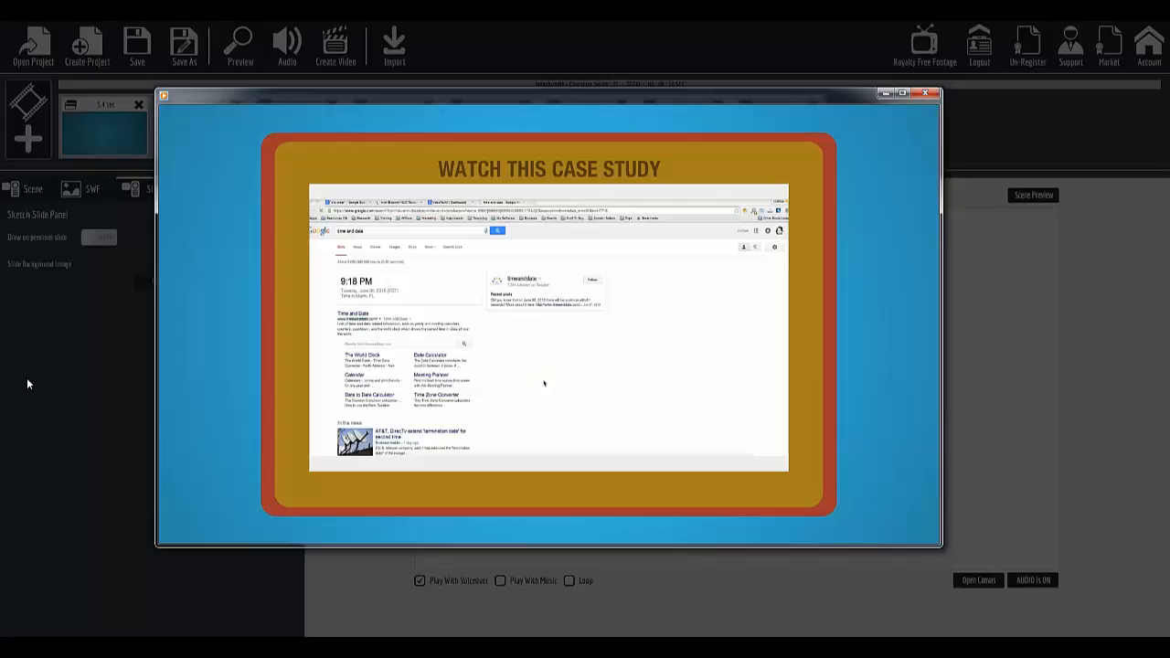
pyautogui.moveTo(644, 505)
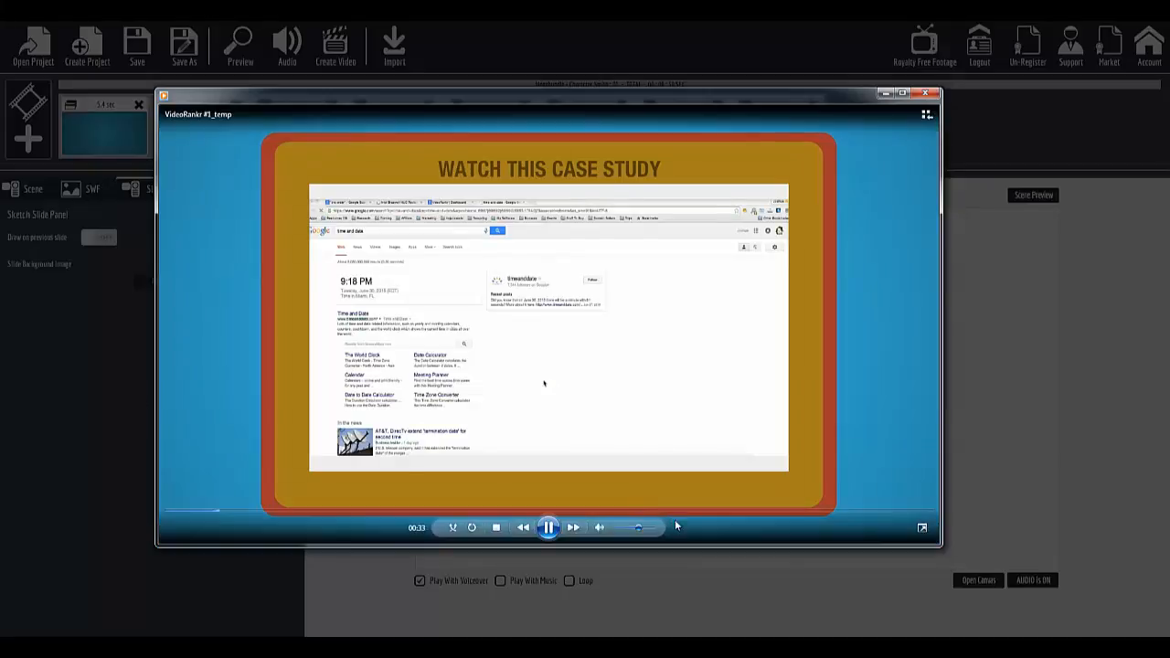
pyautogui.click(268, 511)
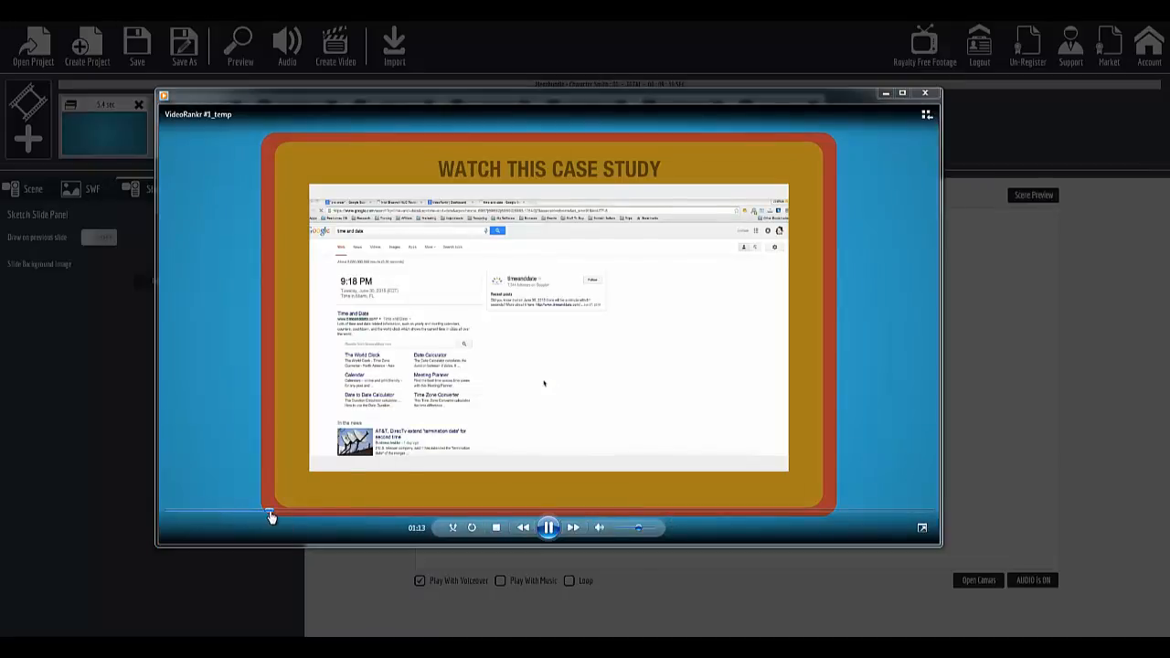
pyautogui.click(376, 512)
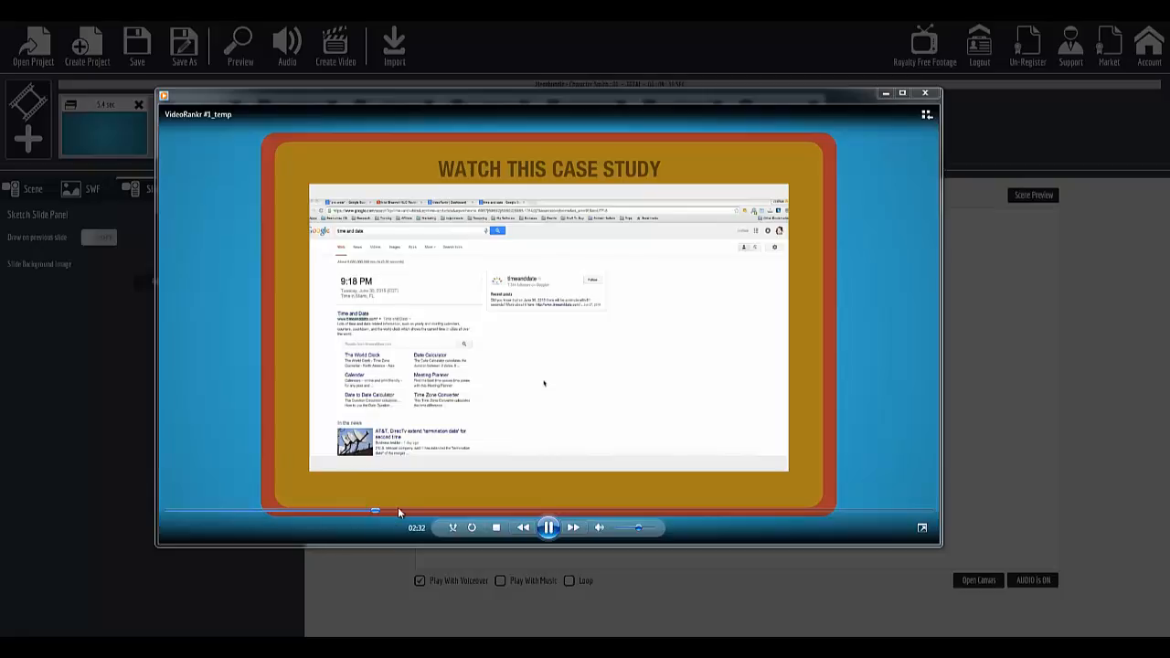
pyautogui.click(454, 512)
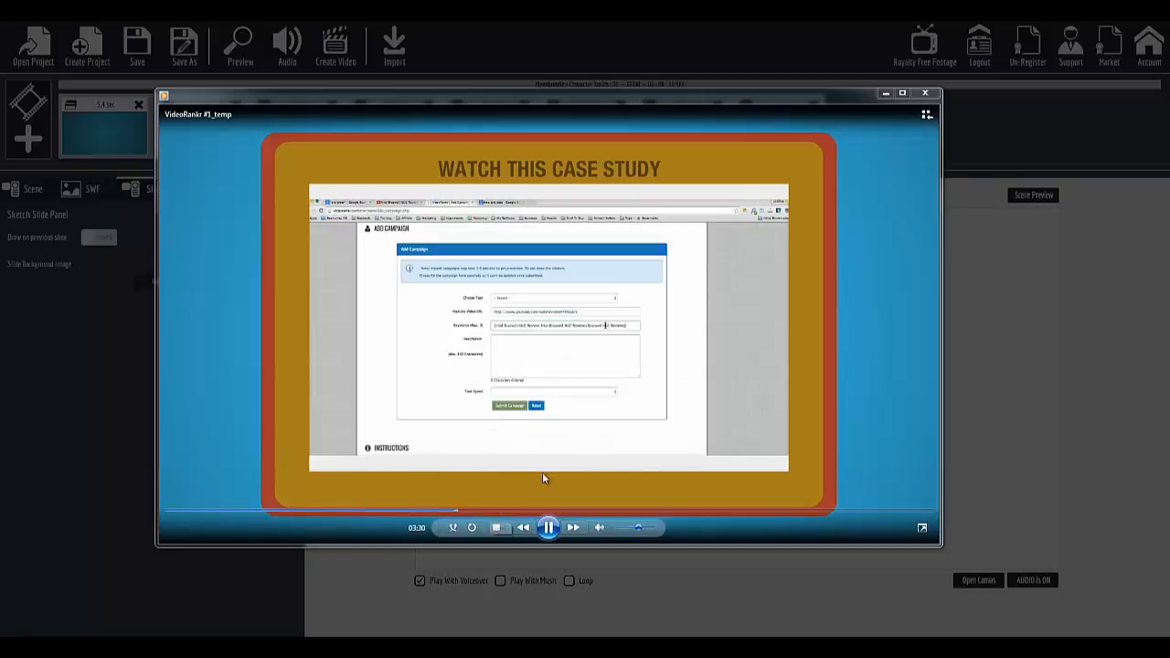
pyautogui.click(504, 512)
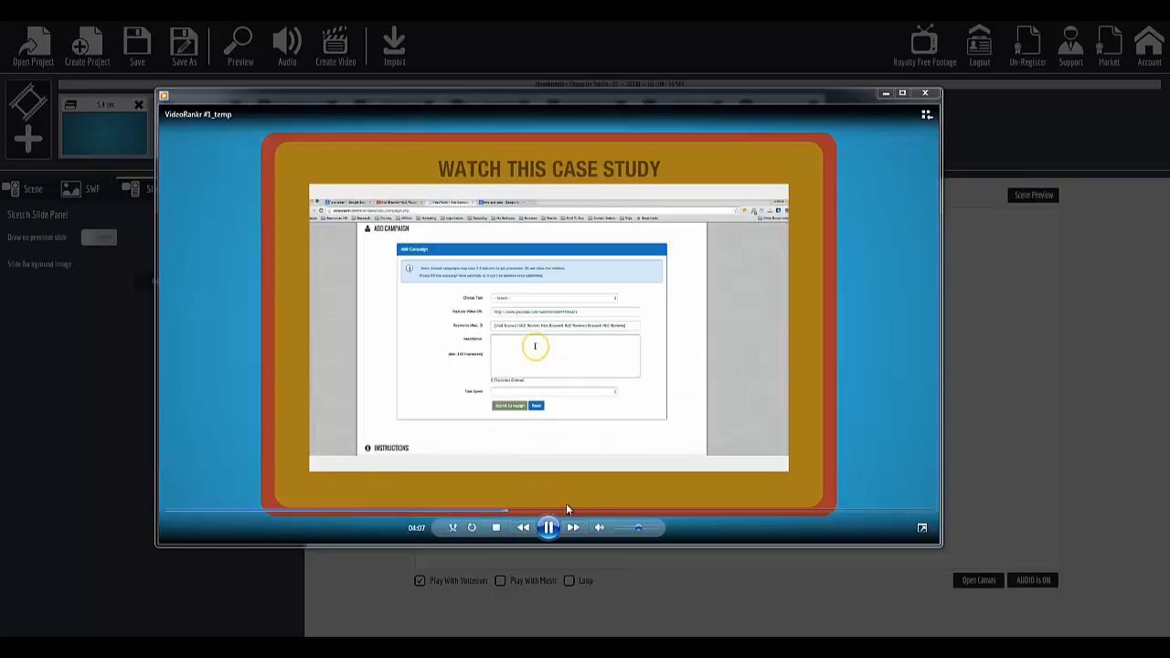
pyautogui.click(636, 512)
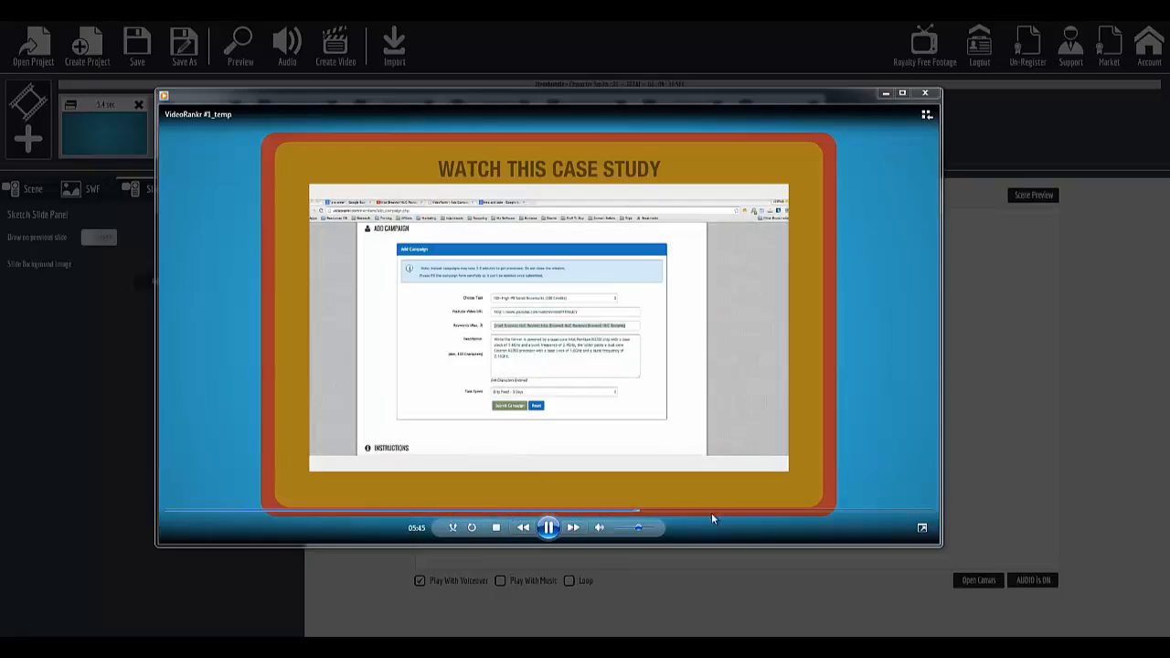
pyautogui.click(785, 513)
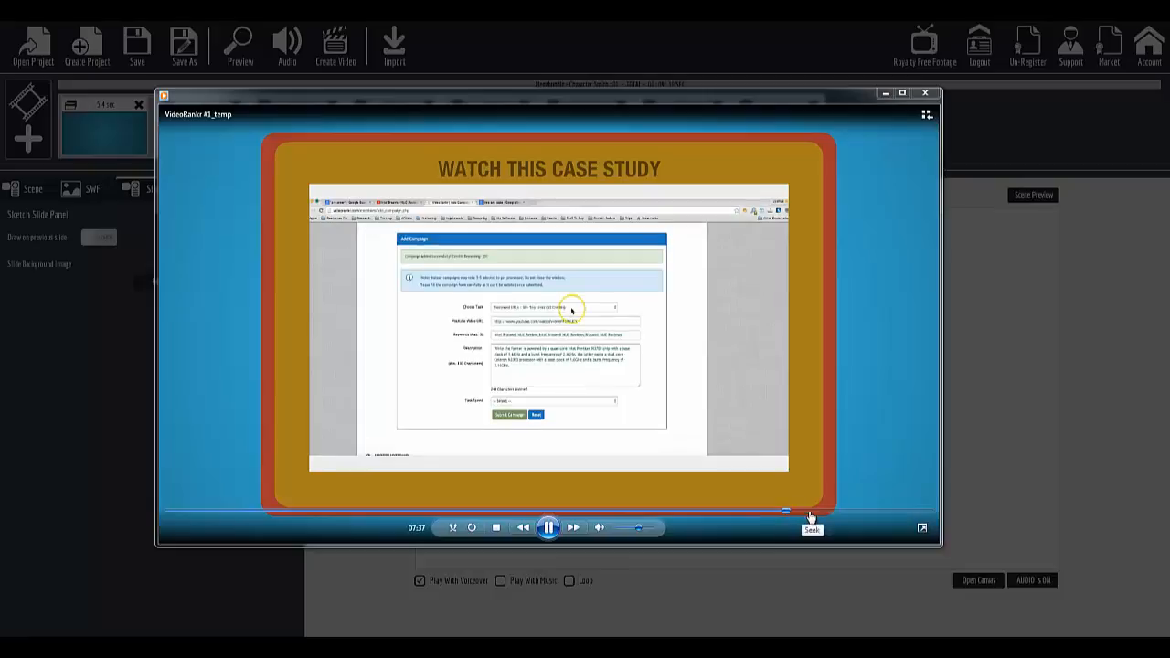
pyautogui.click(841, 513)
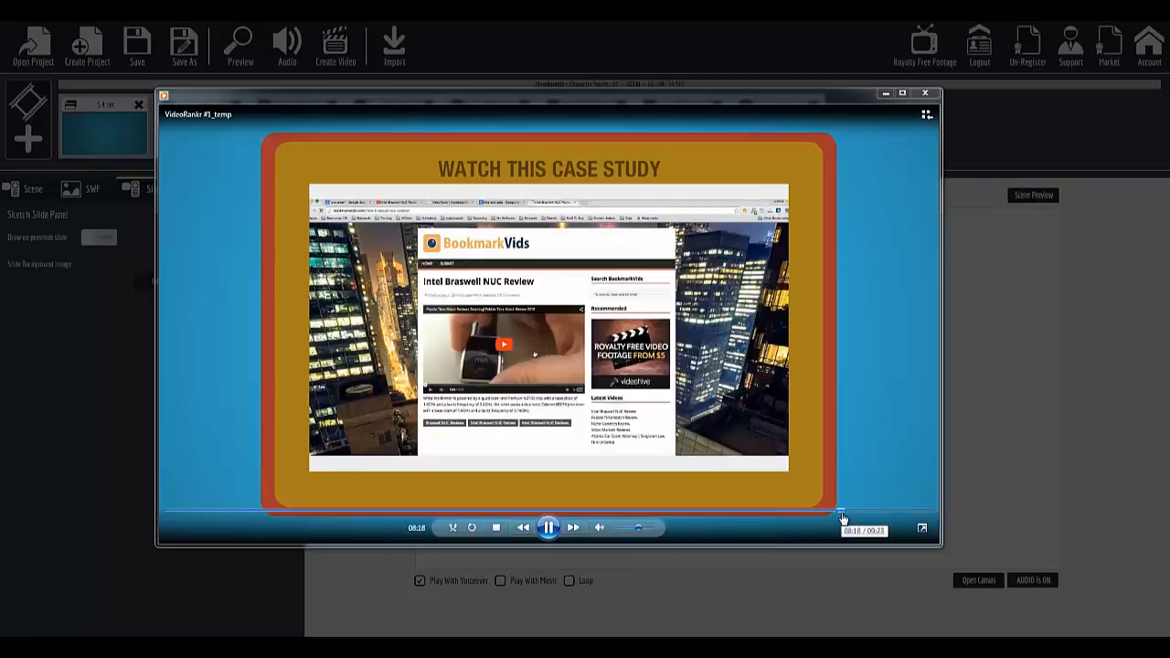
pyautogui.click(862, 513)
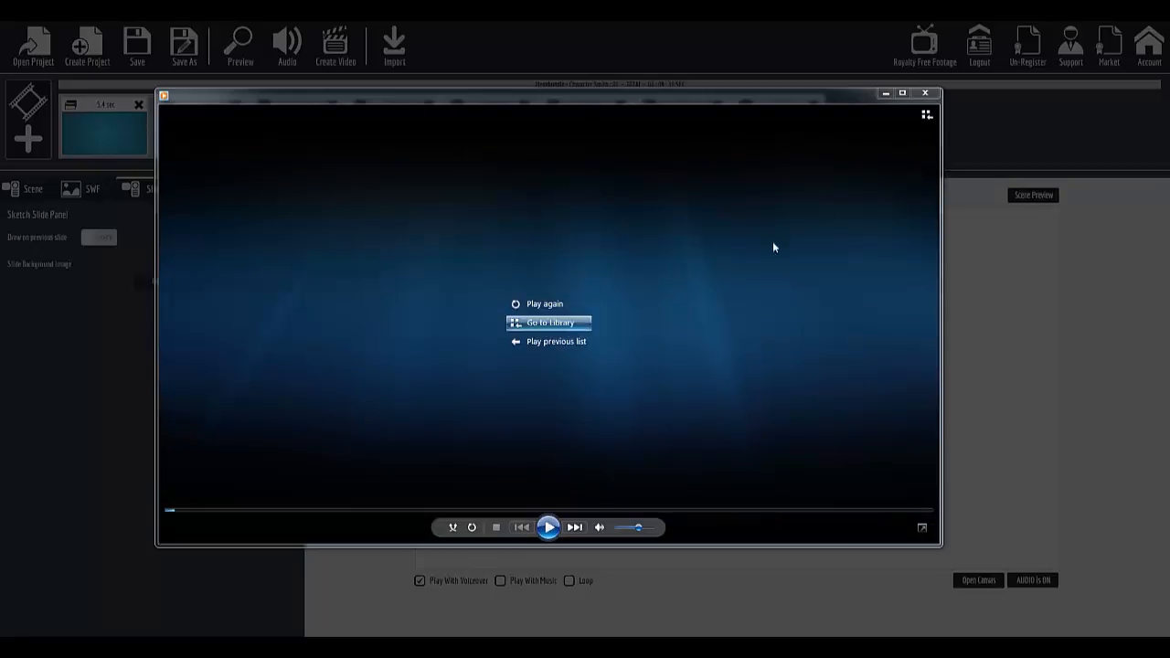
pyautogui.click(924, 94)
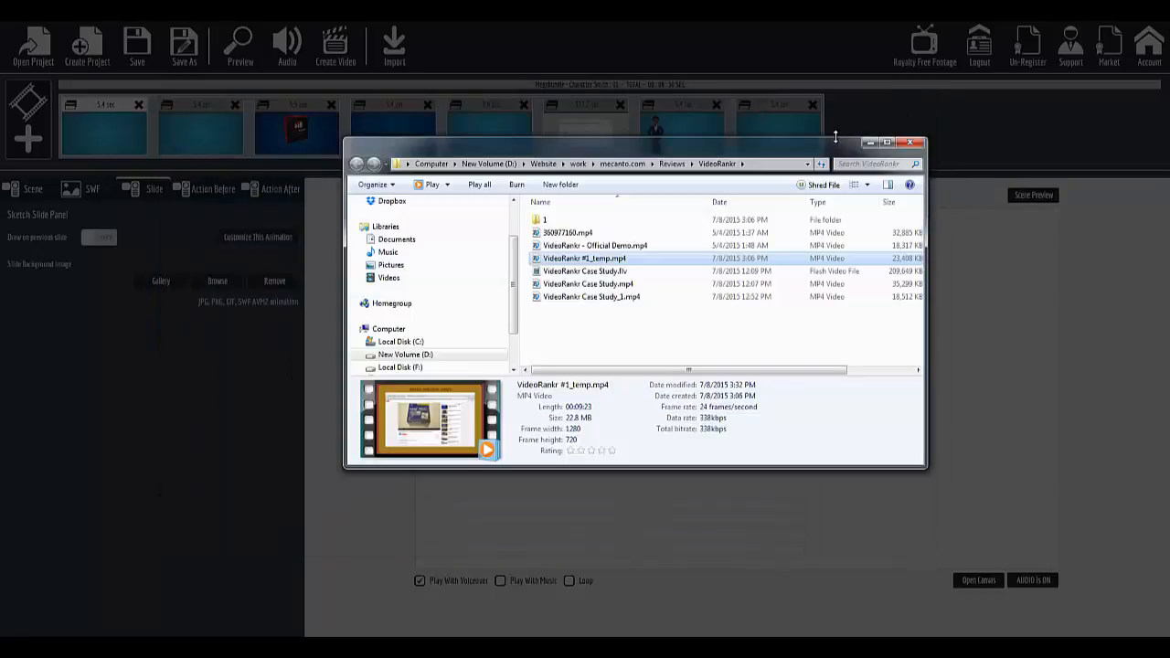
# Shrink the details pane and enlarge the VideoRankr folder window so the file list shows the Length column.
pyautogui.moveTo(835, 160); pyautogui.dragTo(835, 173)
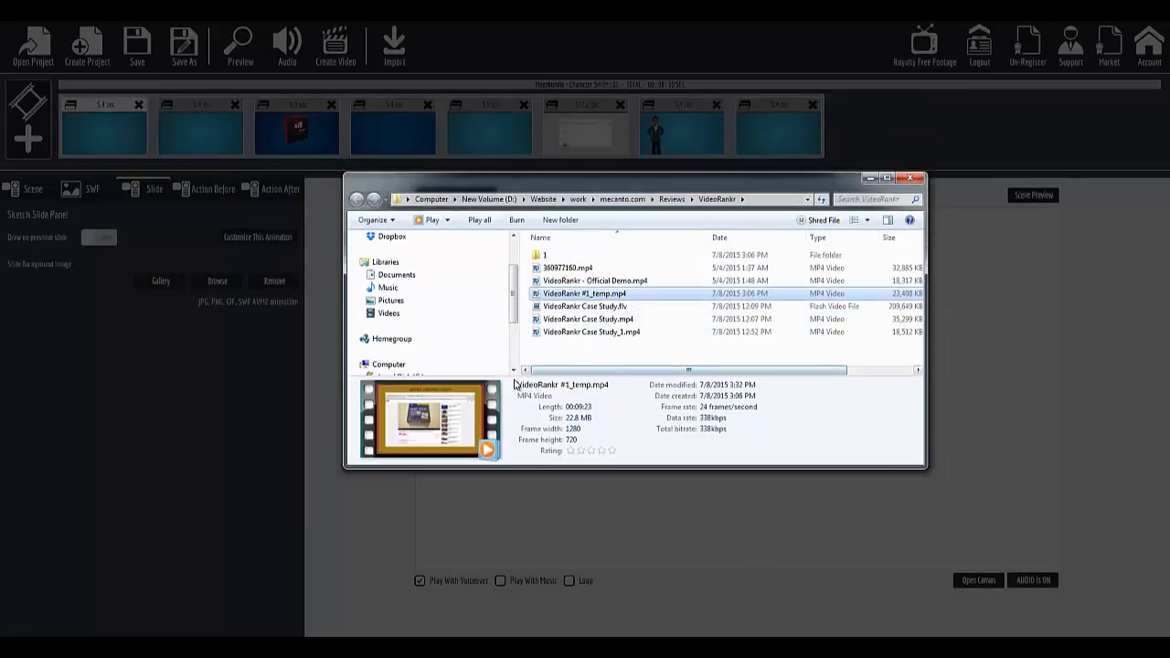
pyautogui.moveTo(505, 377); pyautogui.dragTo(510, 410)
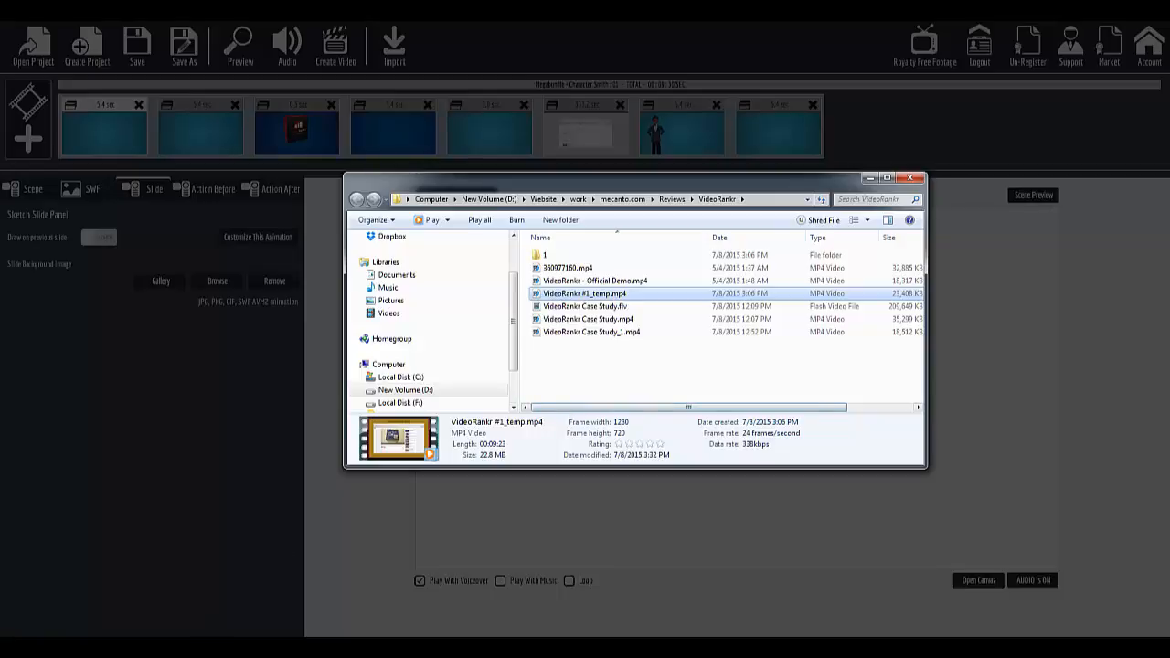
pyautogui.moveTo(167, 648)
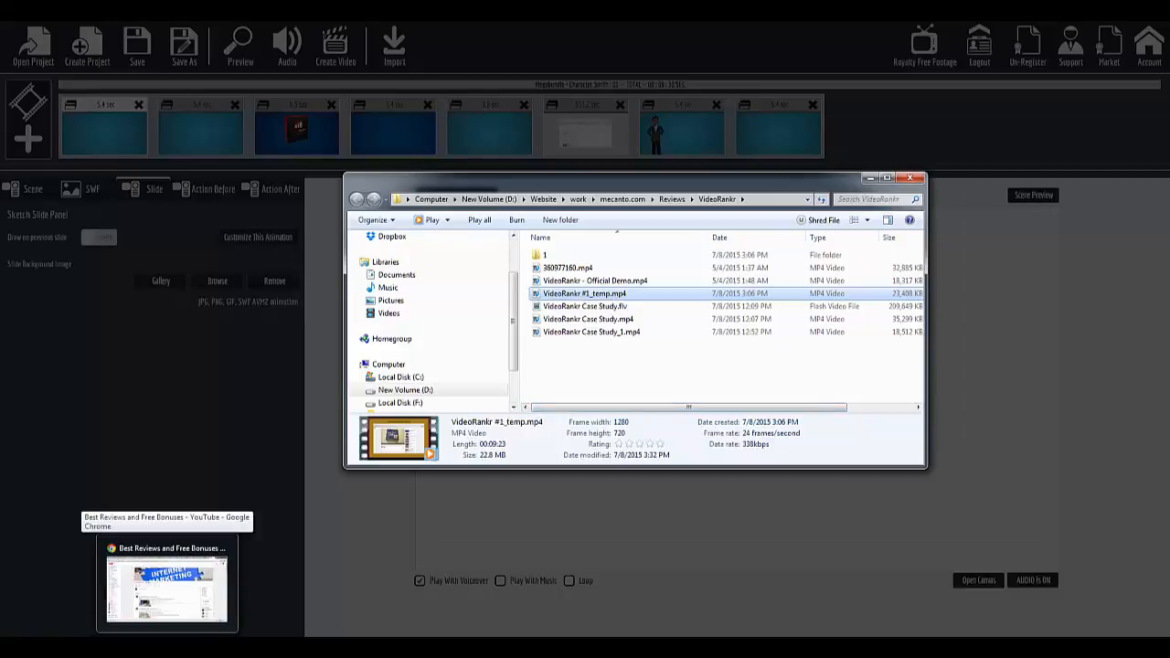
pyautogui.click(536, 348)
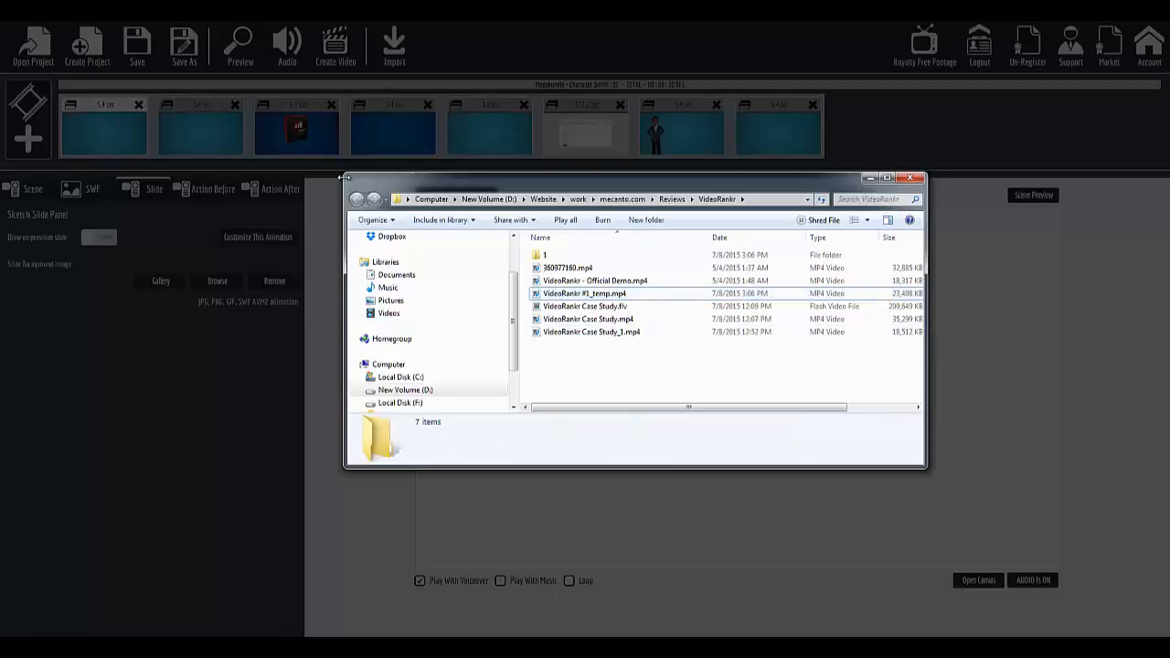
pyautogui.moveTo(344, 176); pyautogui.dragTo(305, 81)
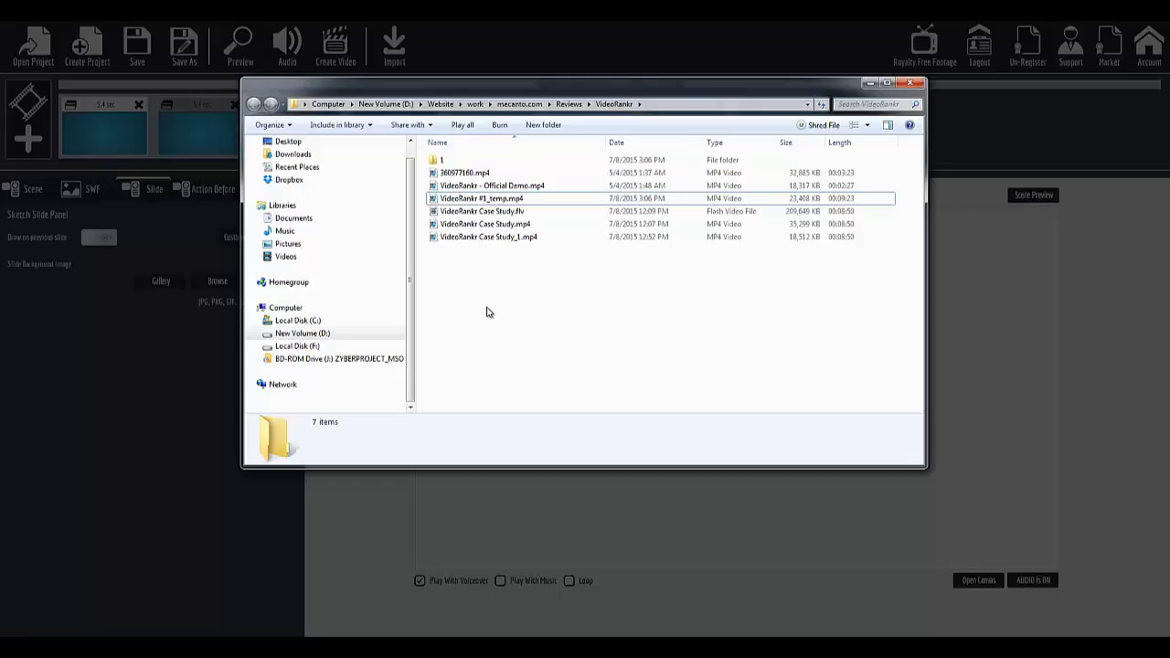
# Select the six video files in the VideoRankr folder to check their combined size and length, and clear the selection.
pyautogui.moveTo(487, 307); pyautogui.dragTo(448, 187)
pyautogui.click(484, 261)
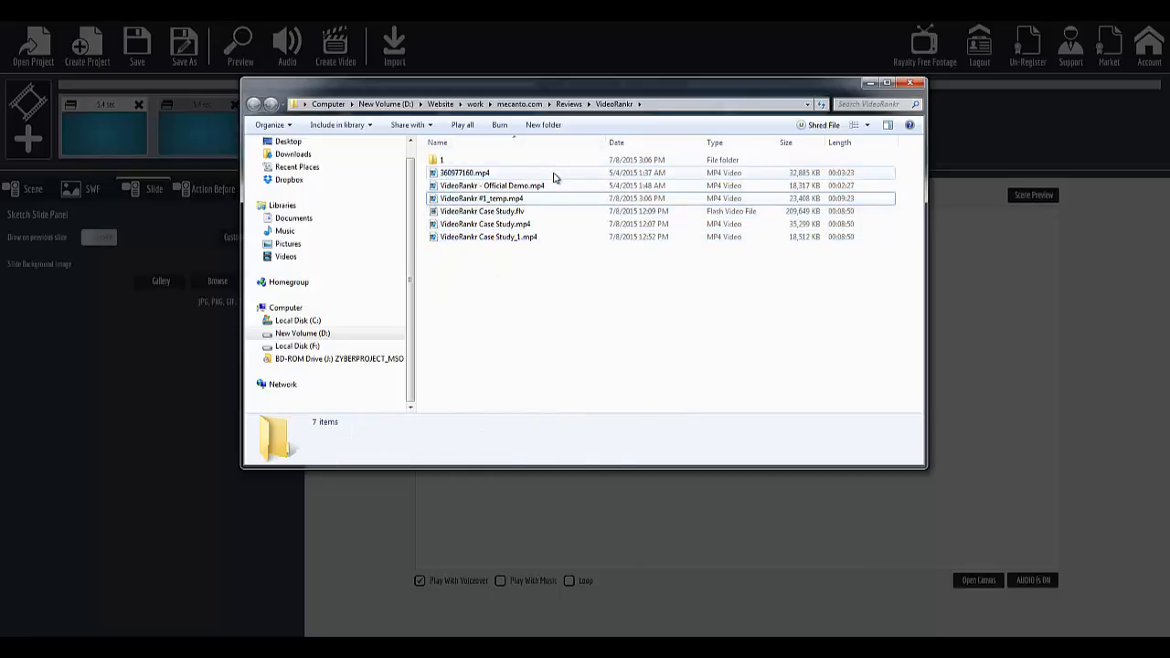
pyautogui.moveTo(569, 278); pyautogui.dragTo(437, 173)
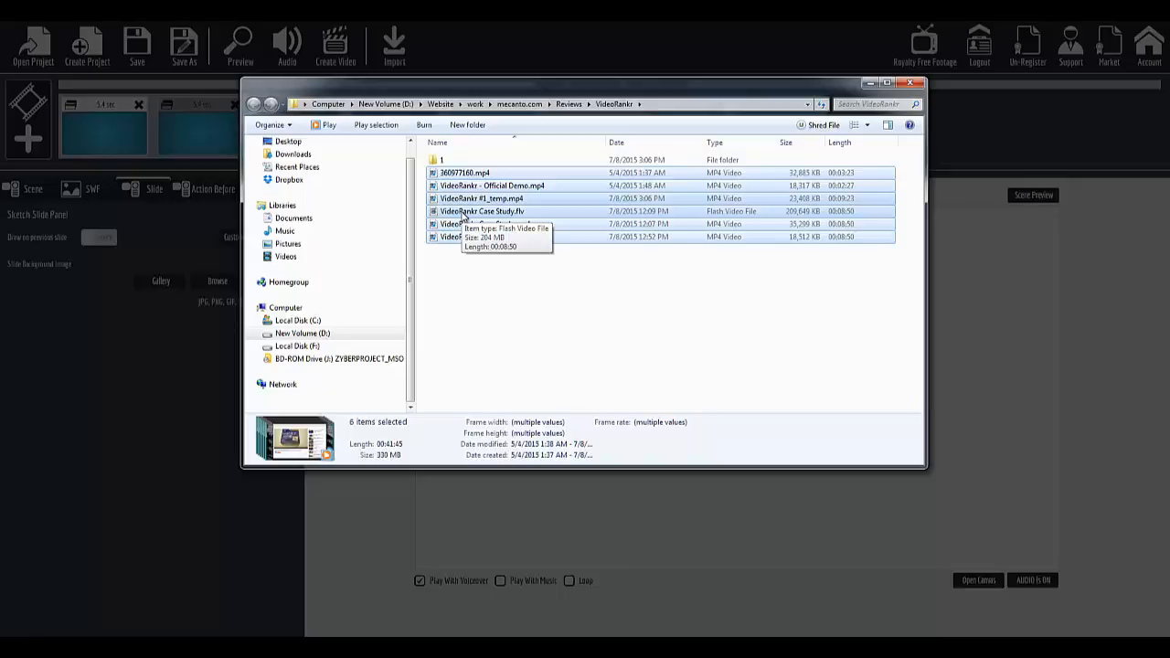
pyautogui.click(522, 314)
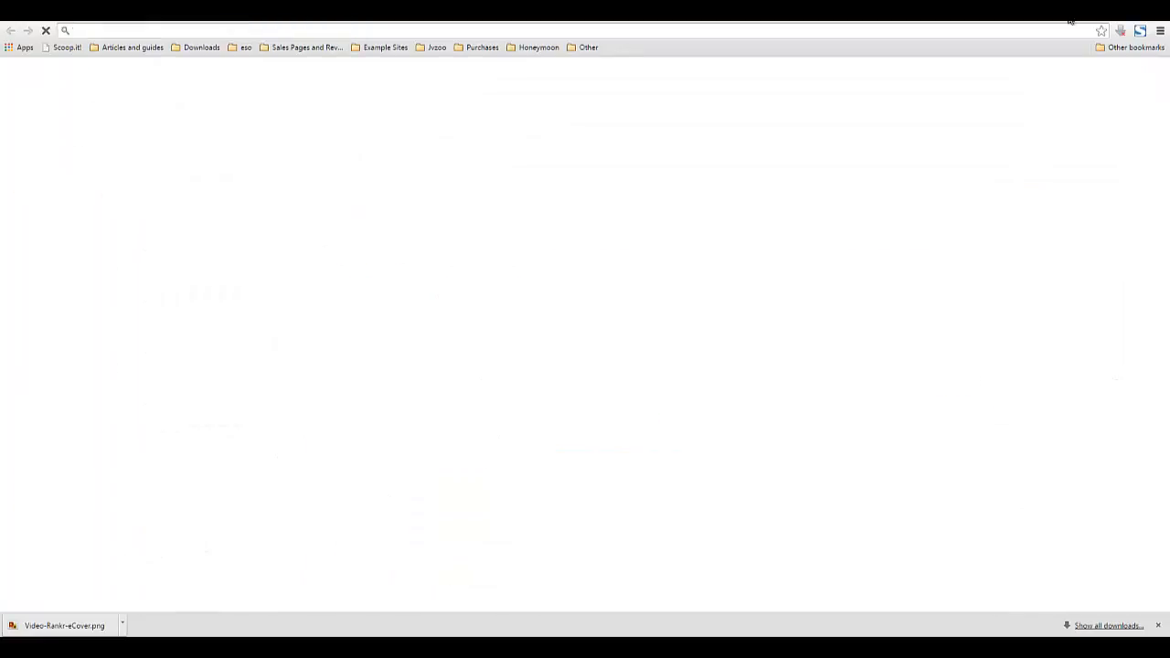
# Switch to Chrome, go to mecanto.com and open the "Explaindio 2.0 Review and Bonus" post.
pyautogui.write('me')
pyautogui.press('Return')
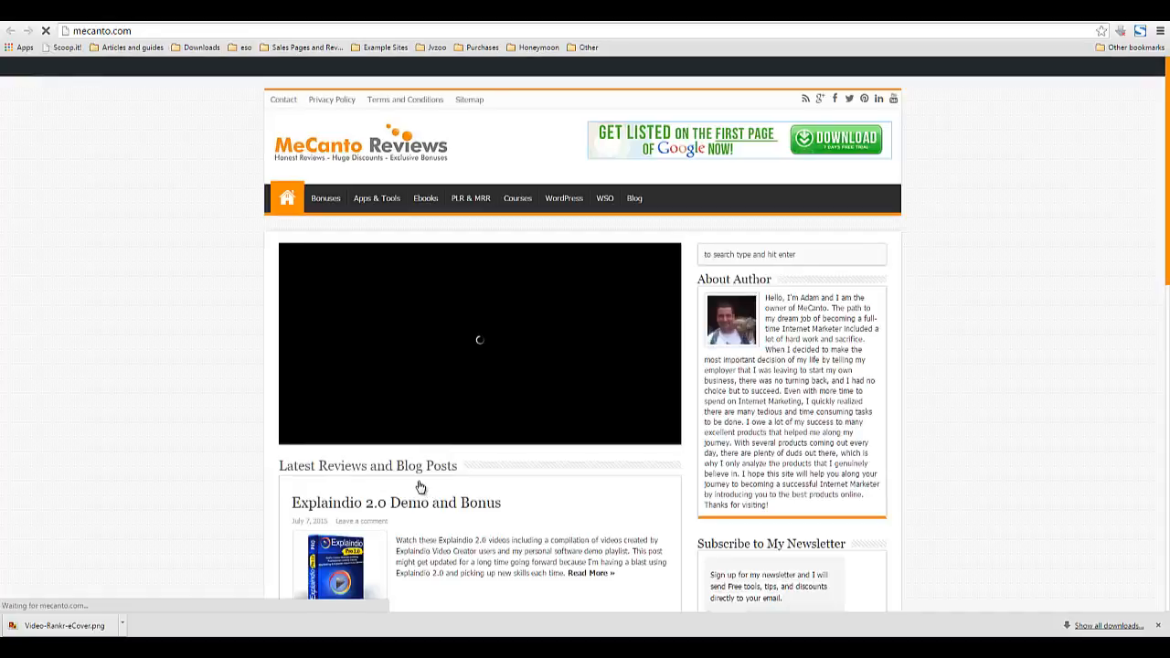
pyautogui.scroll(-2, 411, 499)
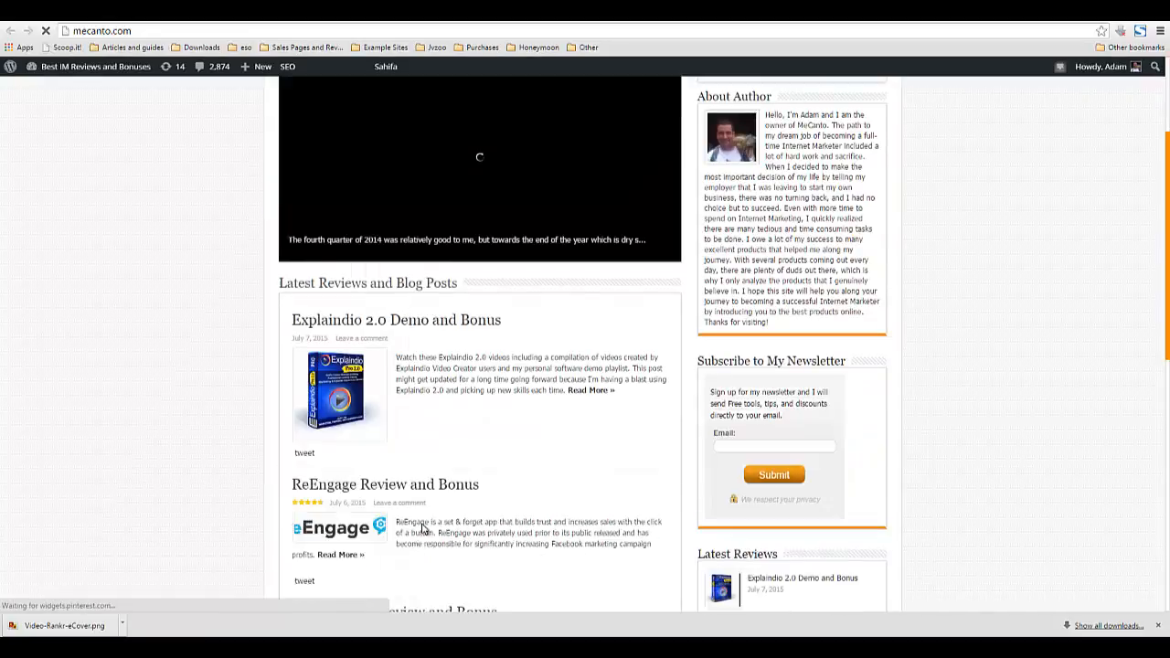
pyautogui.scroll(-1, 421, 528)
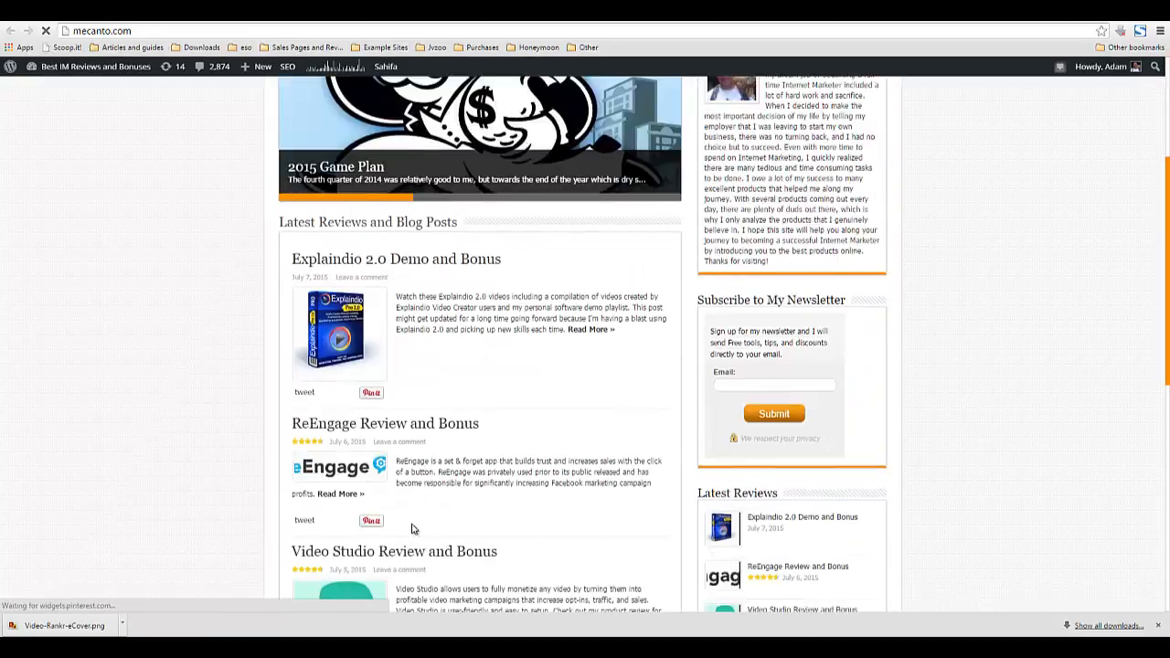
pyautogui.scroll(-3, 412, 528)
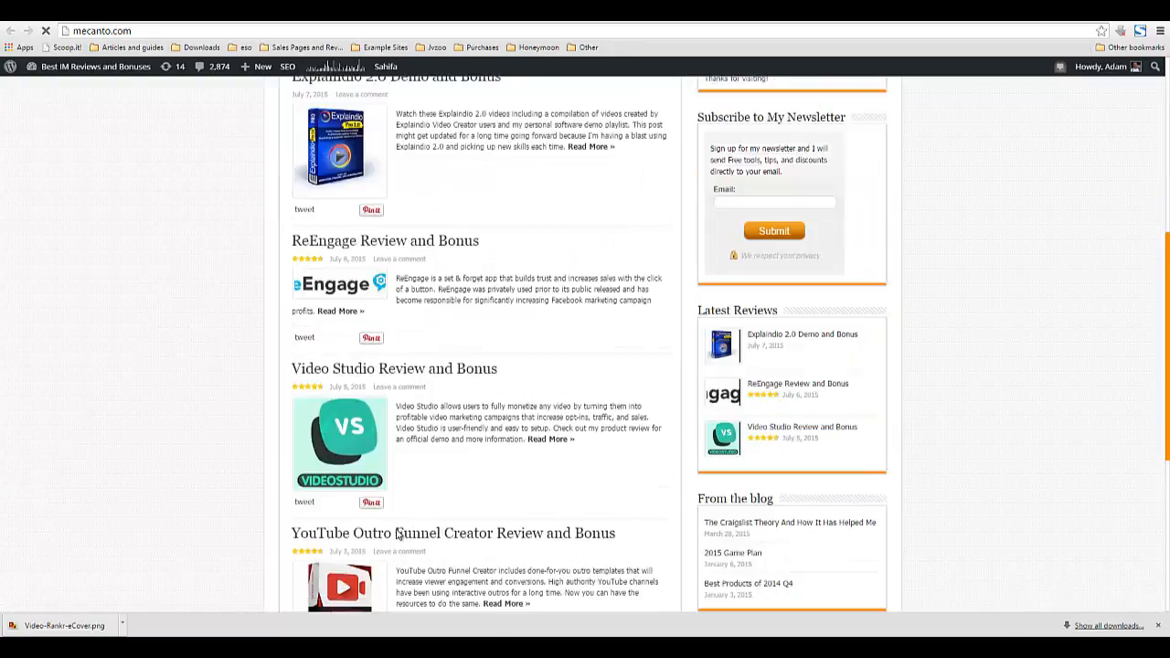
pyautogui.scroll(-3, 396, 535)
pyautogui.scroll(-1, 398, 508)
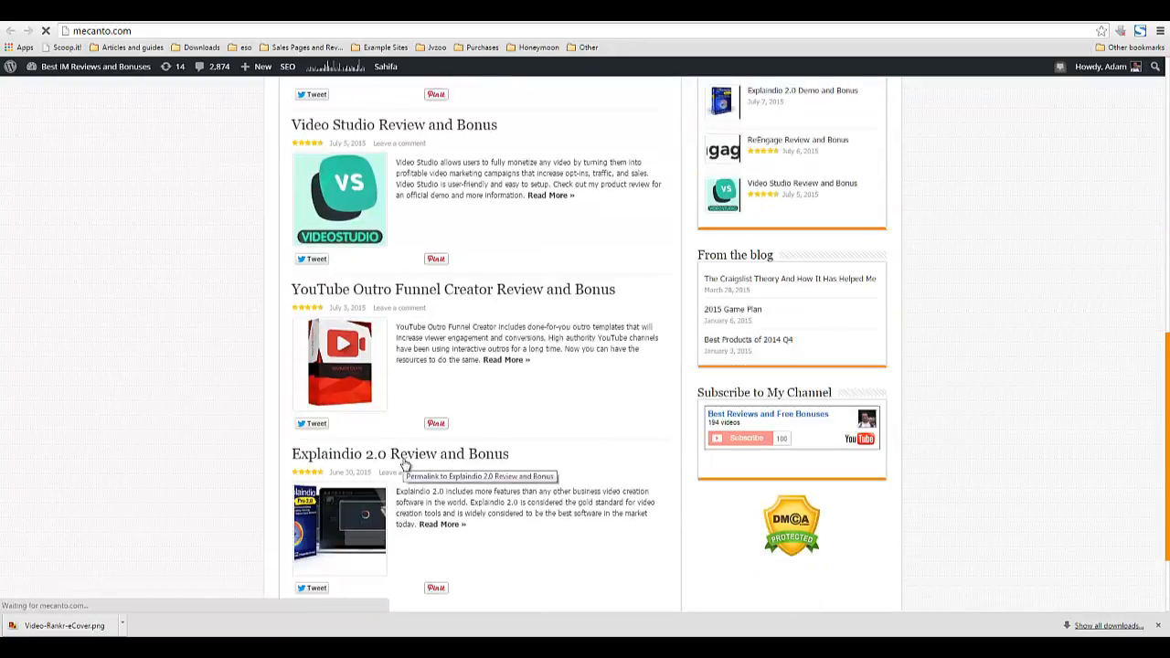
pyautogui.click(405, 463)
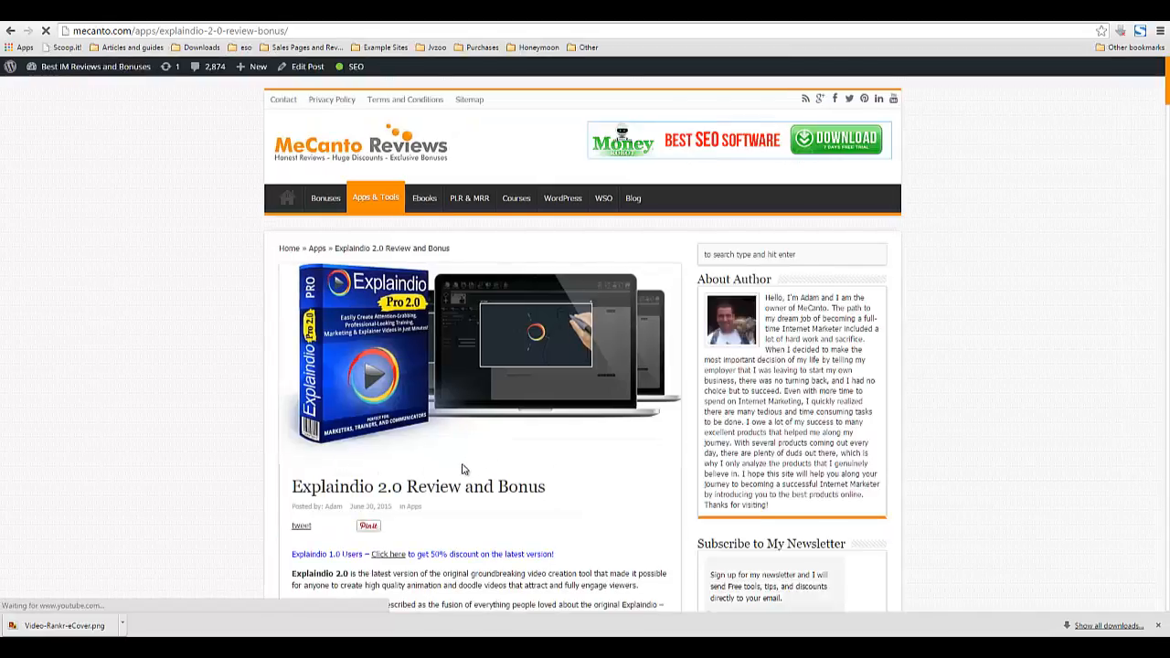
# Read through the post's introduction, review overview, demo and Explaindio 2.0 Review sections.
pyautogui.scroll(-2, 465, 468)
pyautogui.scroll(-2, 459, 470)
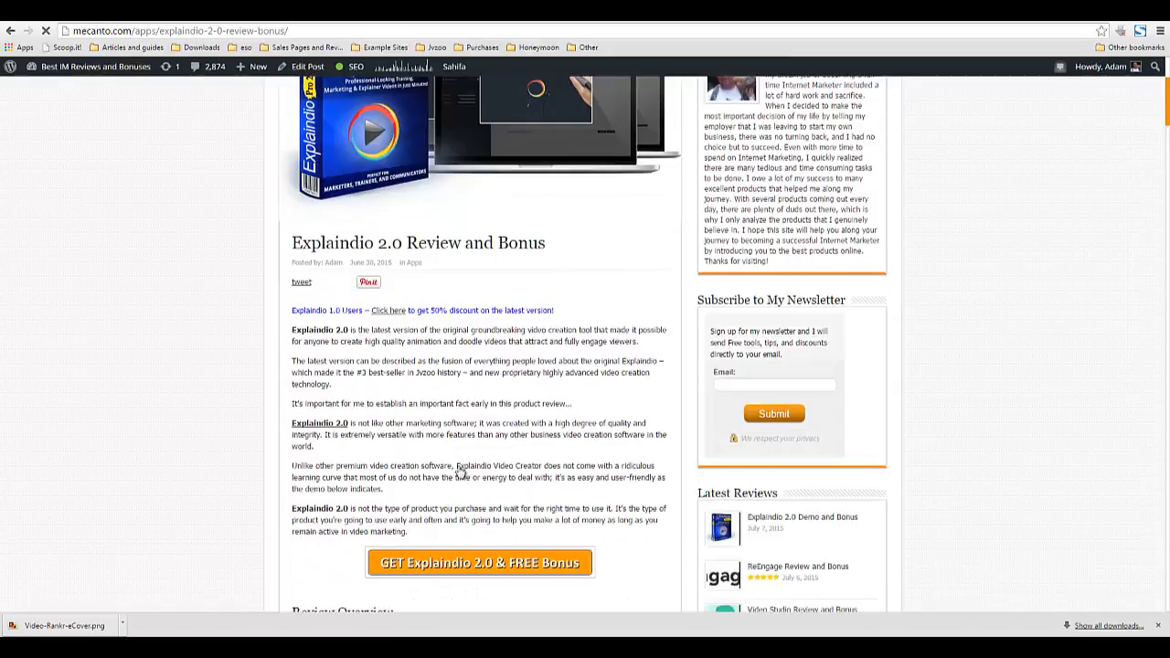
pyautogui.scroll(-6, 459, 471)
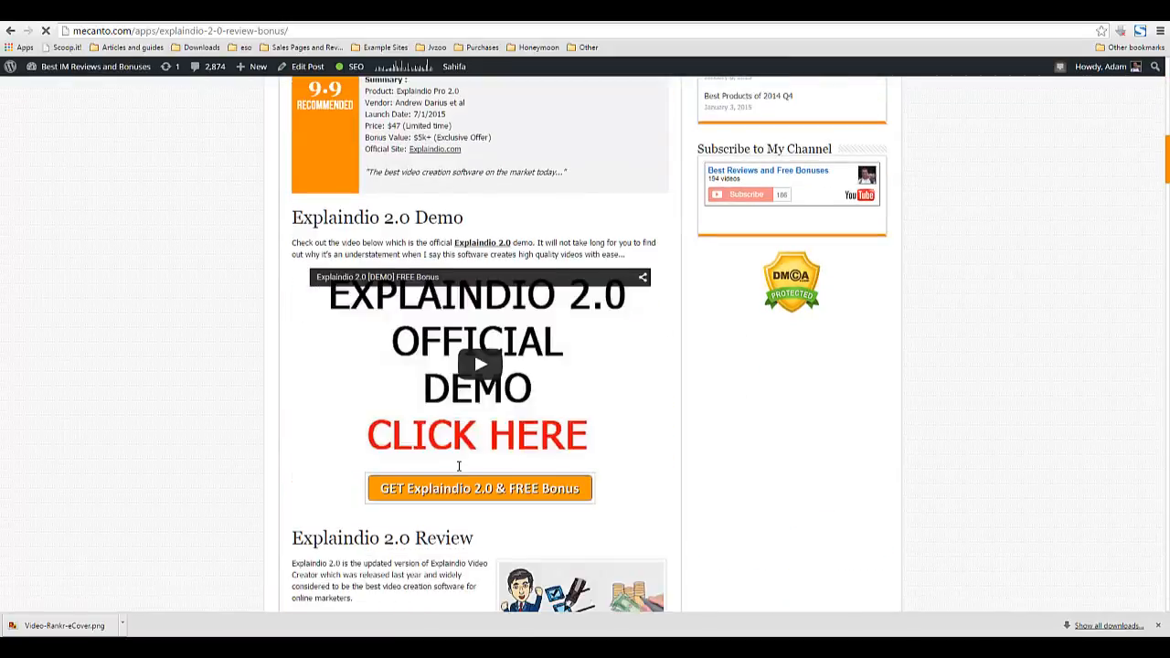
pyautogui.scroll(-6, 459, 471)
pyautogui.scroll(-2, 424, 455)
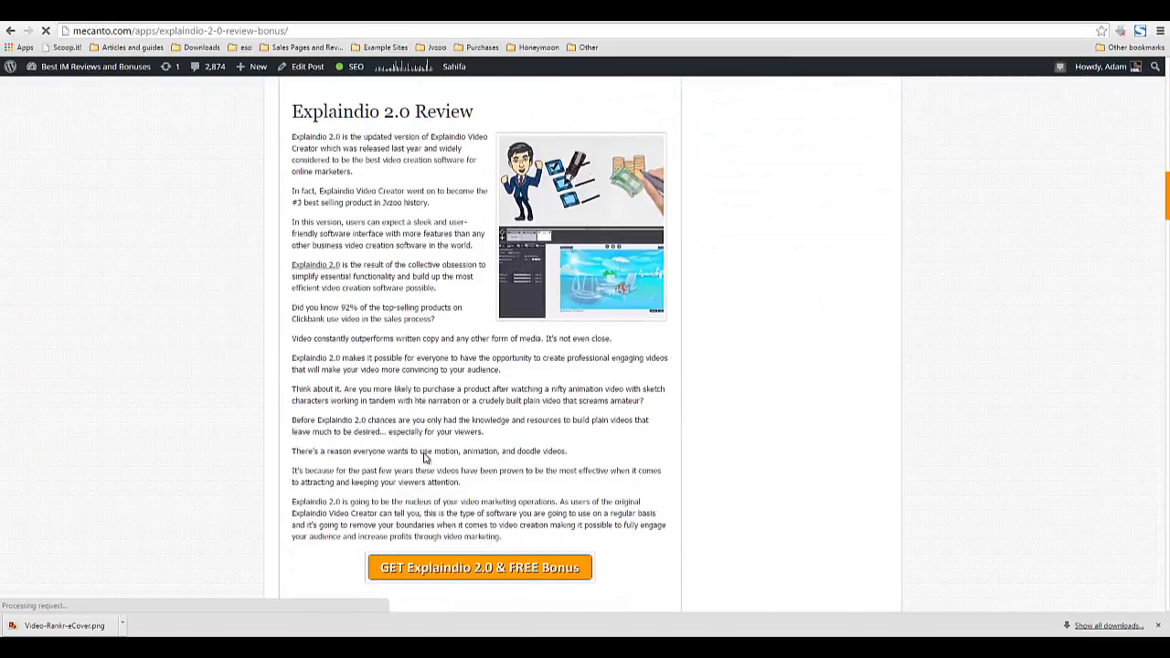
pyautogui.scroll(-3, 424, 457)
# Look through the numbered list of free bonus products, continuing to the instructions for claiming them.
pyautogui.scroll(-14, 424, 458)
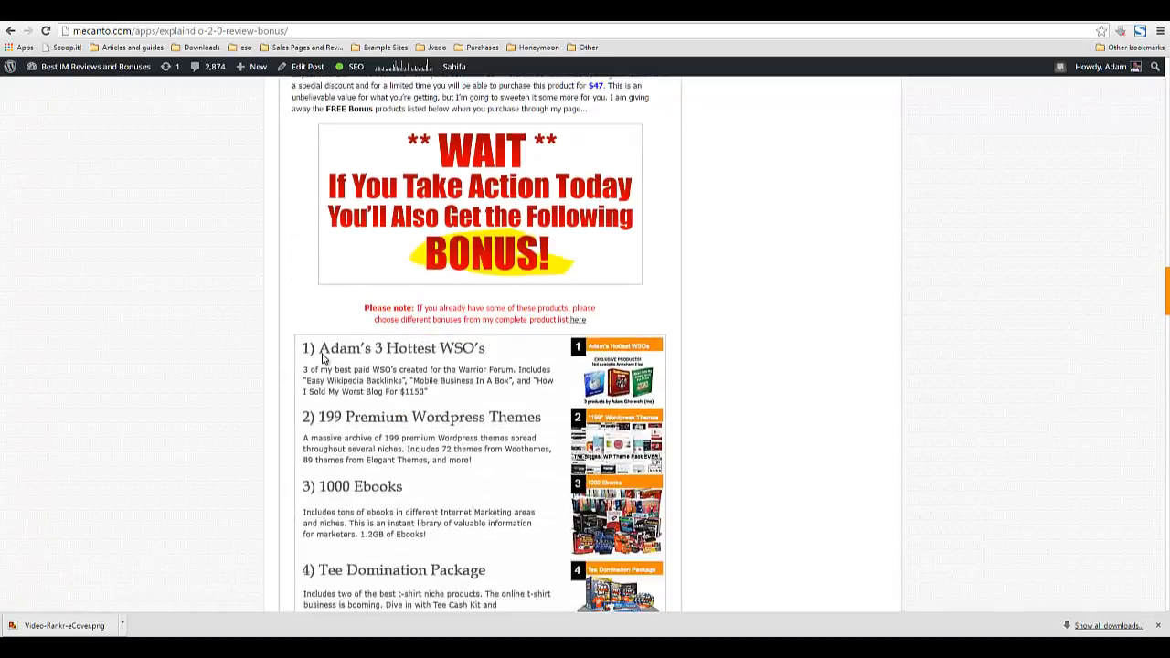
pyautogui.scroll(-4, 323, 359)
pyautogui.scroll(-8, 324, 359)
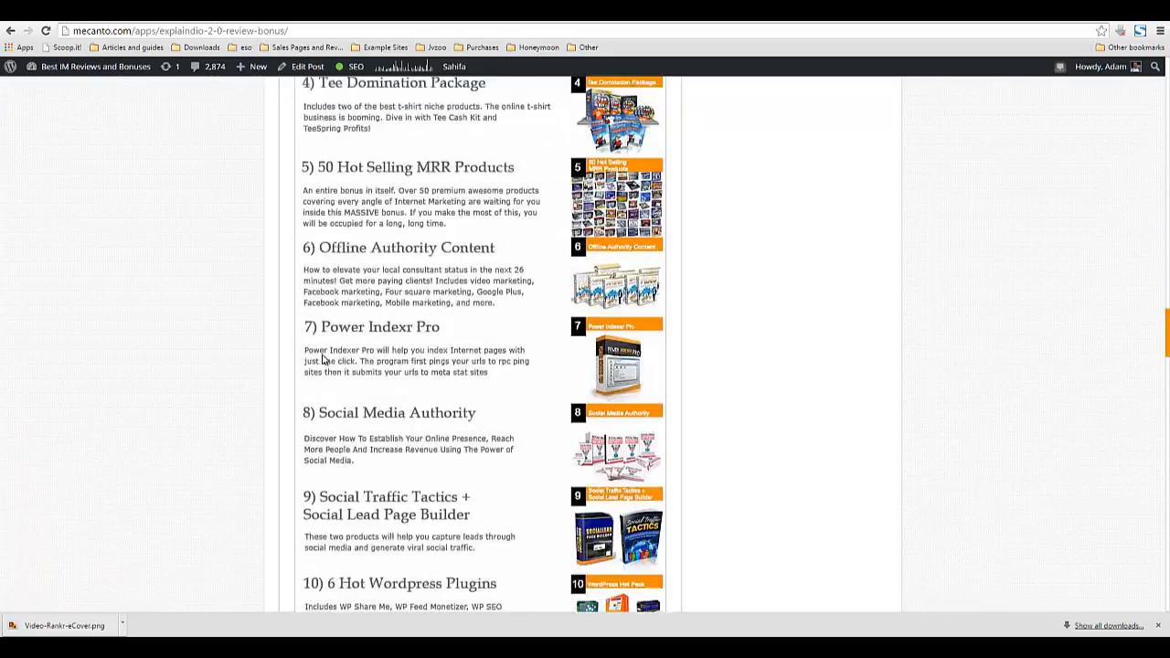
pyautogui.scroll(-12, 324, 359)
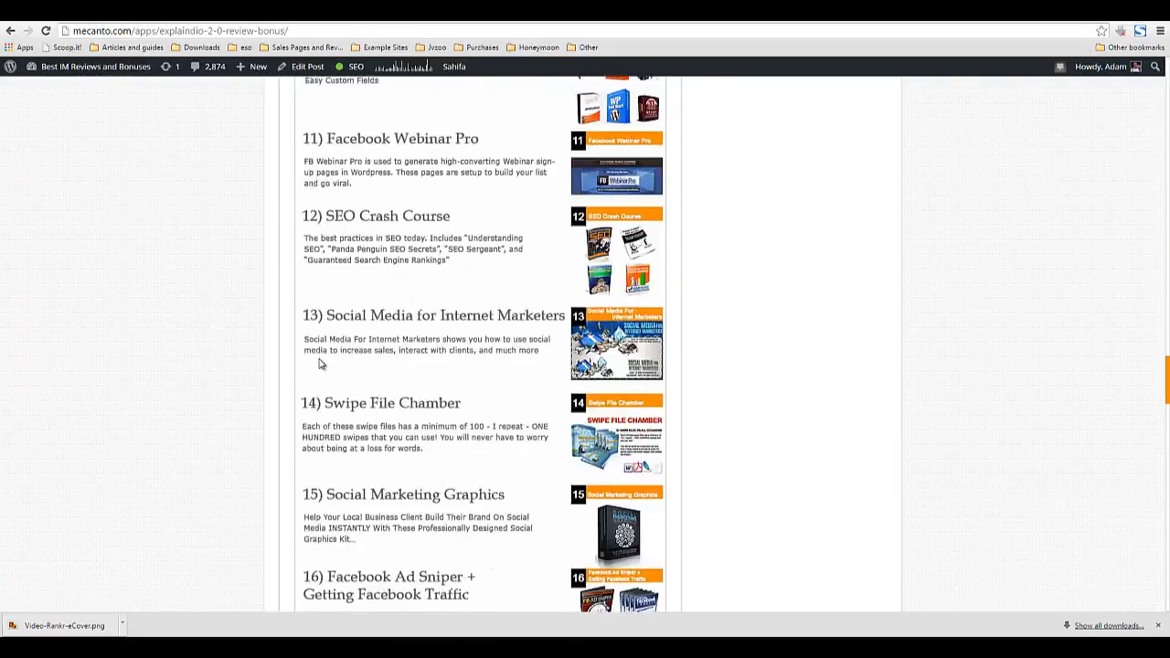
pyautogui.scroll(-14, 318, 365)
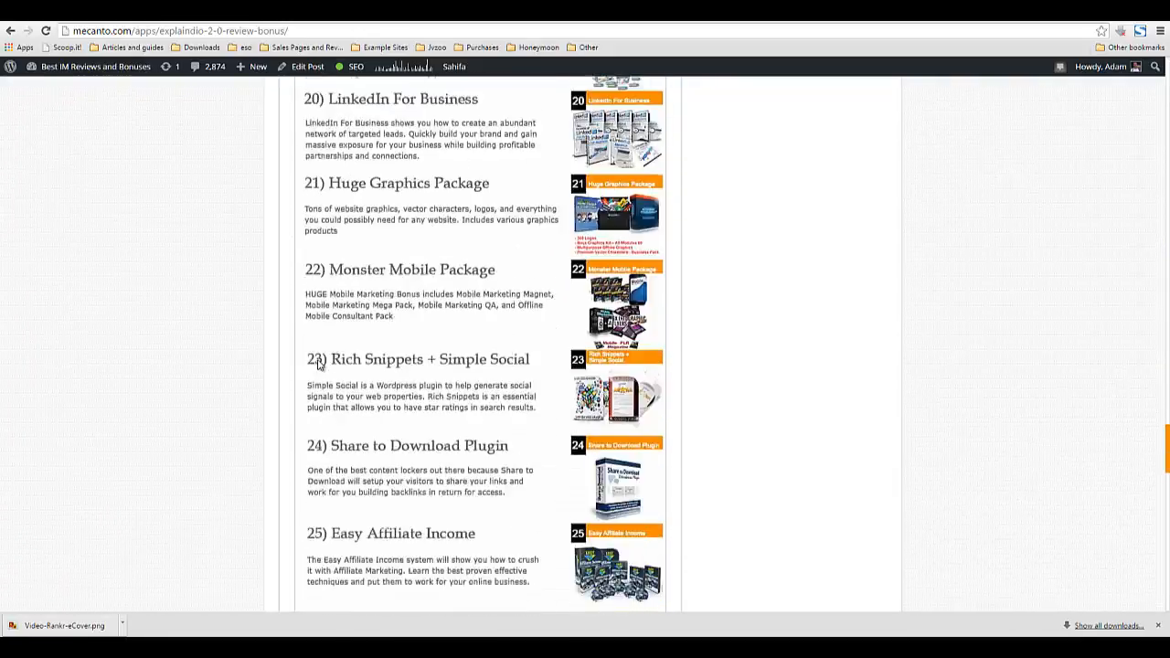
pyautogui.scroll(-5, 319, 364)
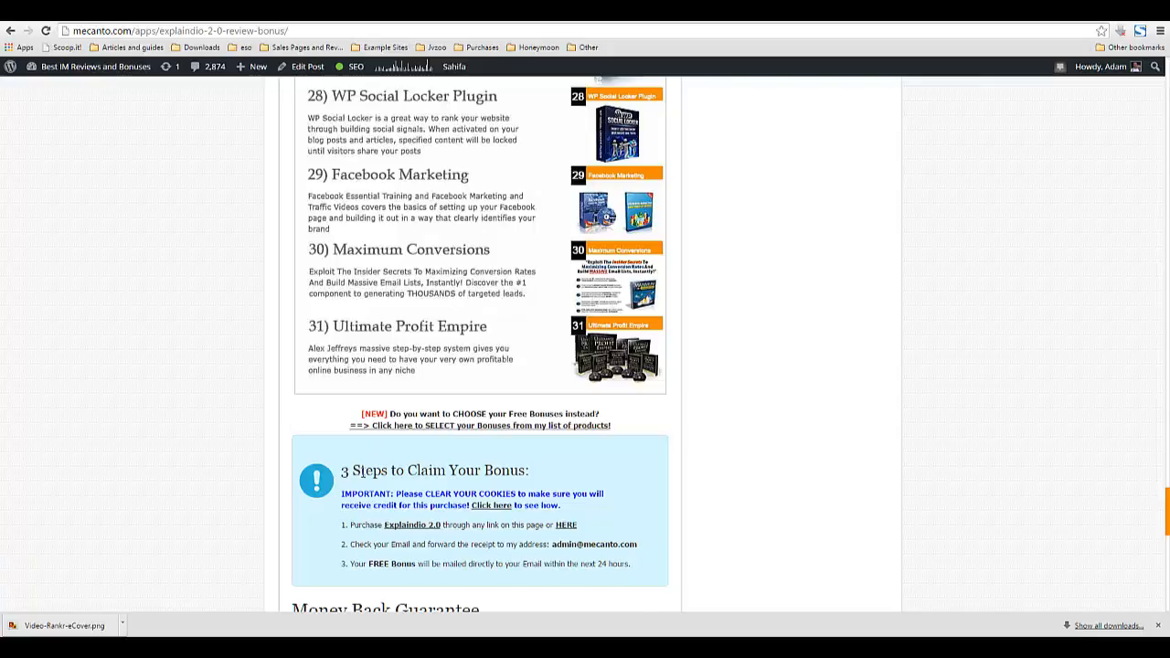
# Highlight the "3 Steps to Claim Your Bonus" heading and the line about bonus delivery within 24 hours while reading the instructions.
pyautogui.scroll(-1, 358, 471)
pyautogui.moveTo(342, 409); pyautogui.dragTo(537, 412)
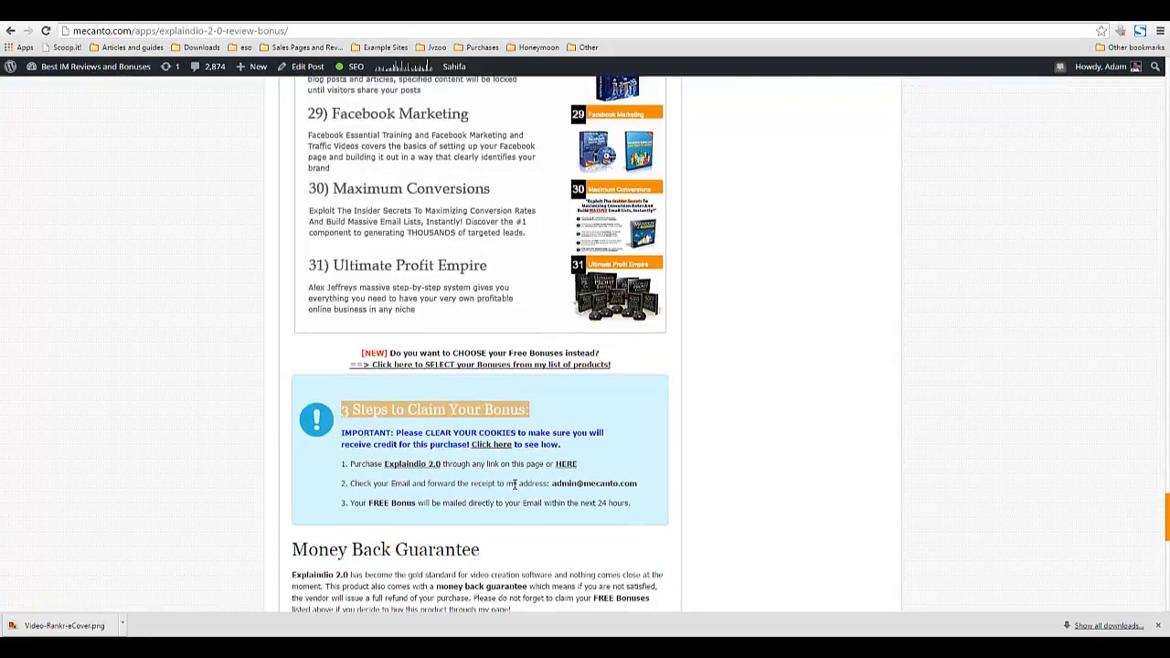
pyautogui.doubleClick(491, 485)
pyautogui.moveTo(389, 505); pyautogui.dragTo(633, 503)
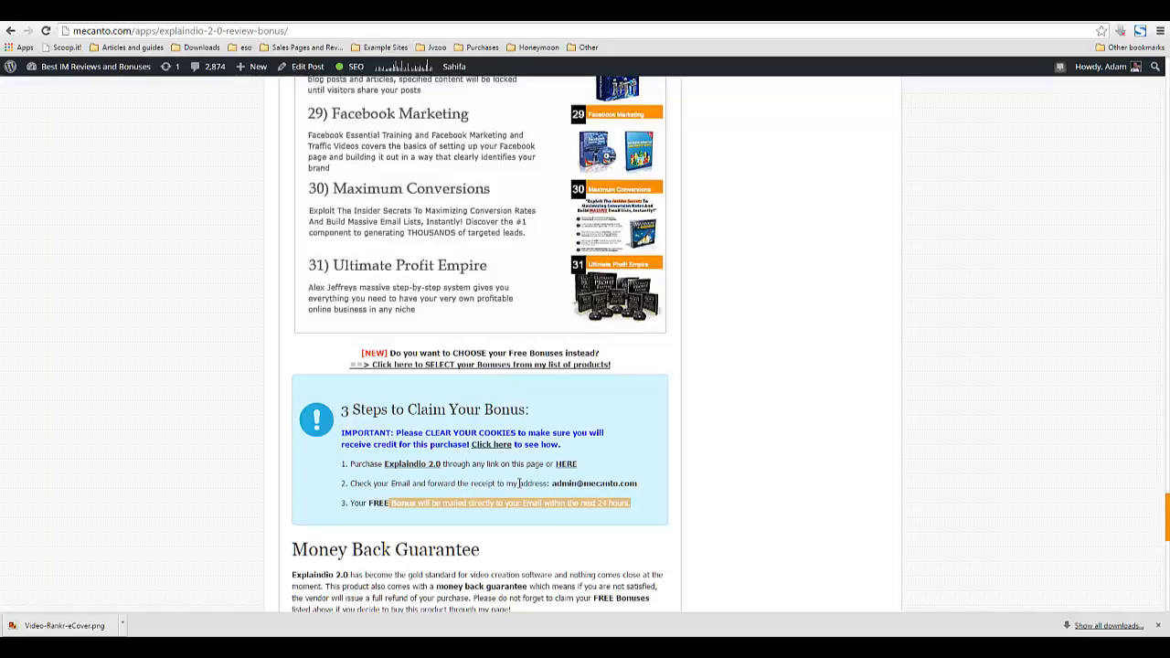
pyautogui.moveTo(506, 487); pyautogui.dragTo(647, 514)
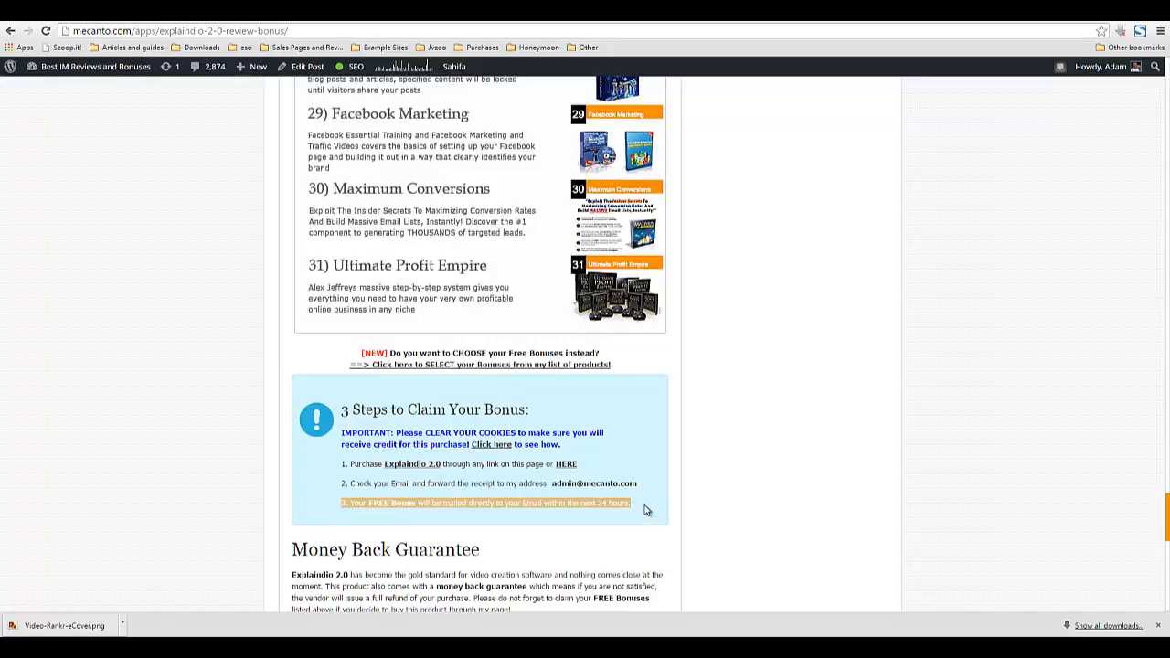